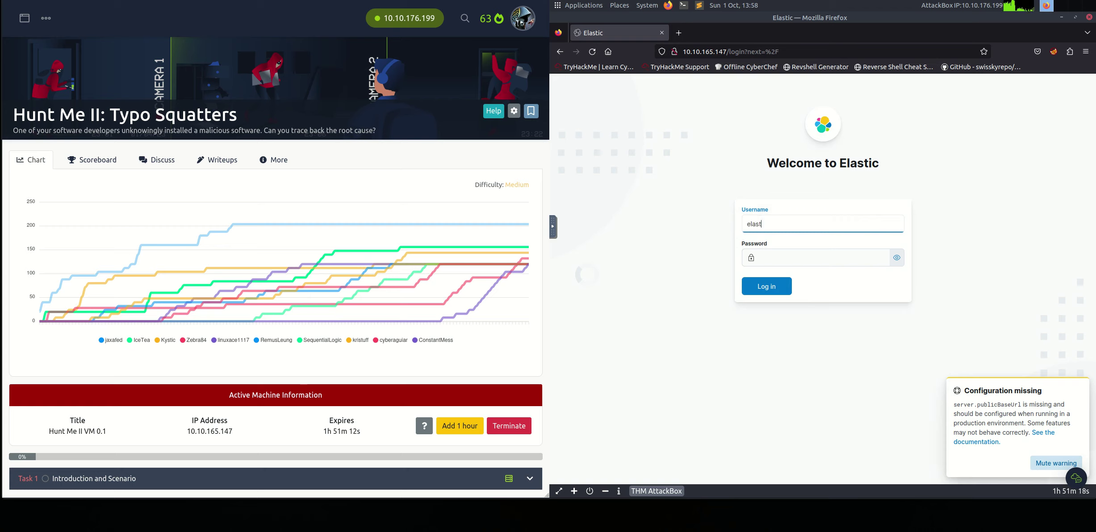
# Sign in with the room's username and account password, and decline saving the login in the browser
pyautogui.press('Tab')
pyautogui.write('c')
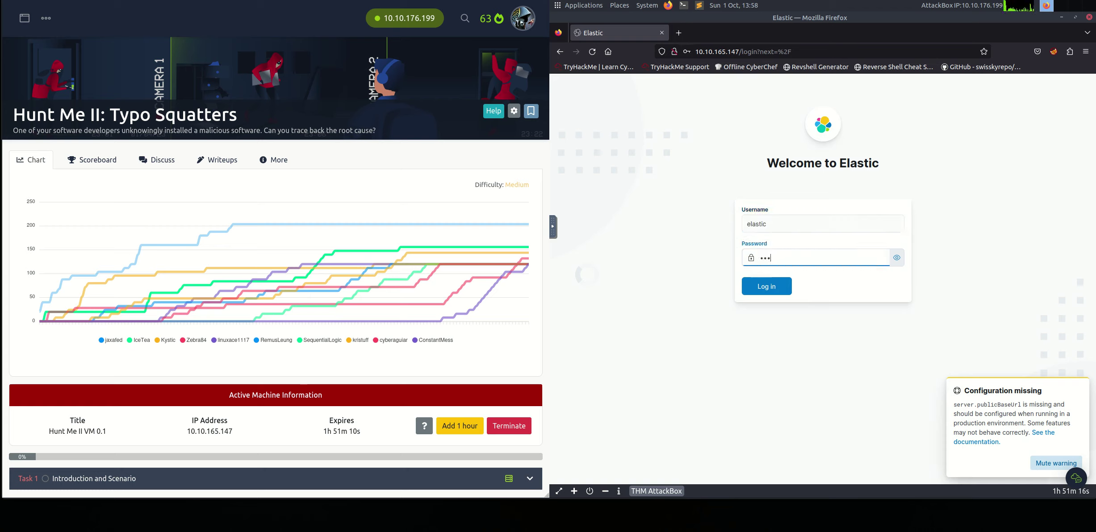
pyautogui.press('Return')
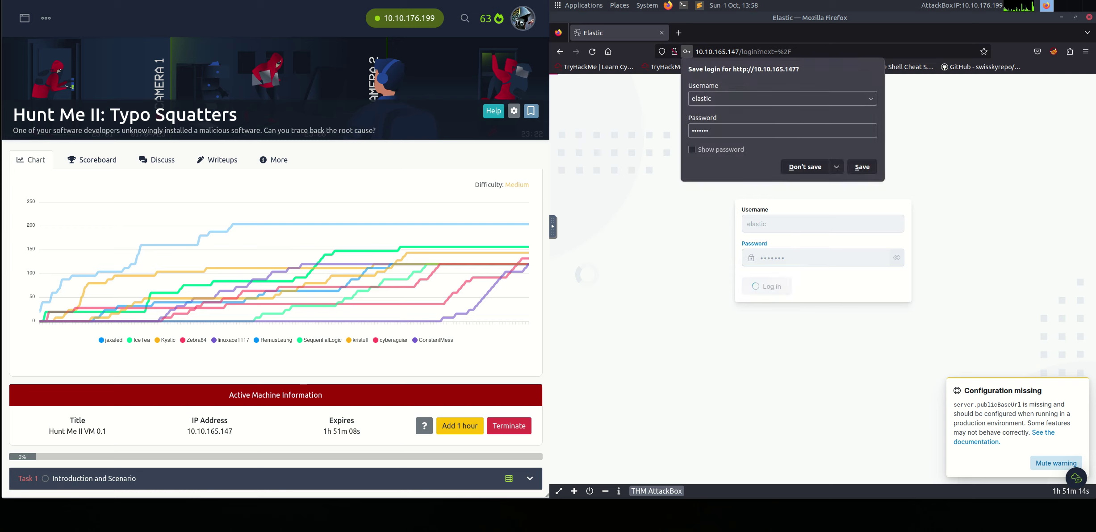
pyautogui.click(804, 166)
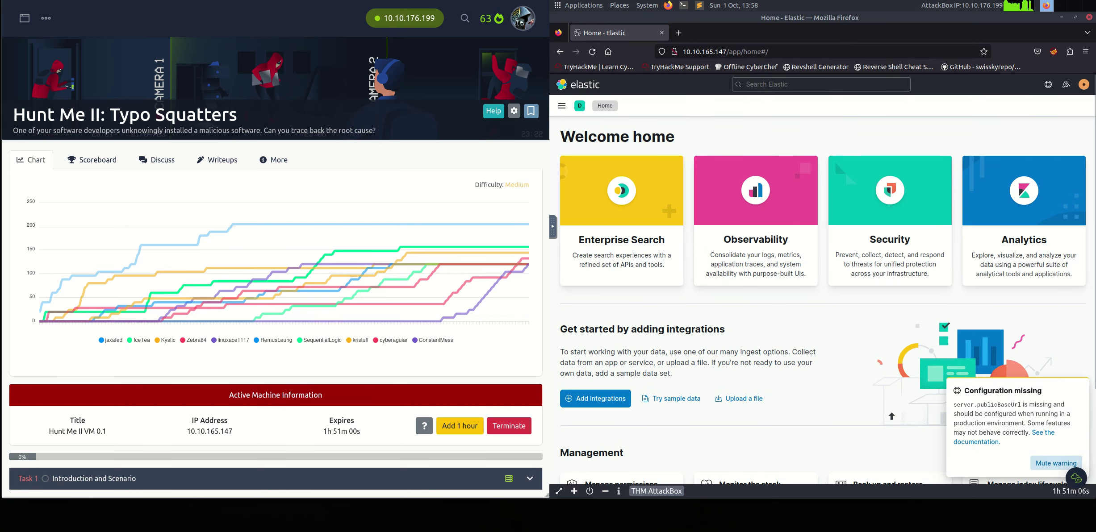
# Open Discover and set the time range of the winlogbeat-* events to the last 1 year
pyautogui.click(562, 105)
pyautogui.click(581, 166)
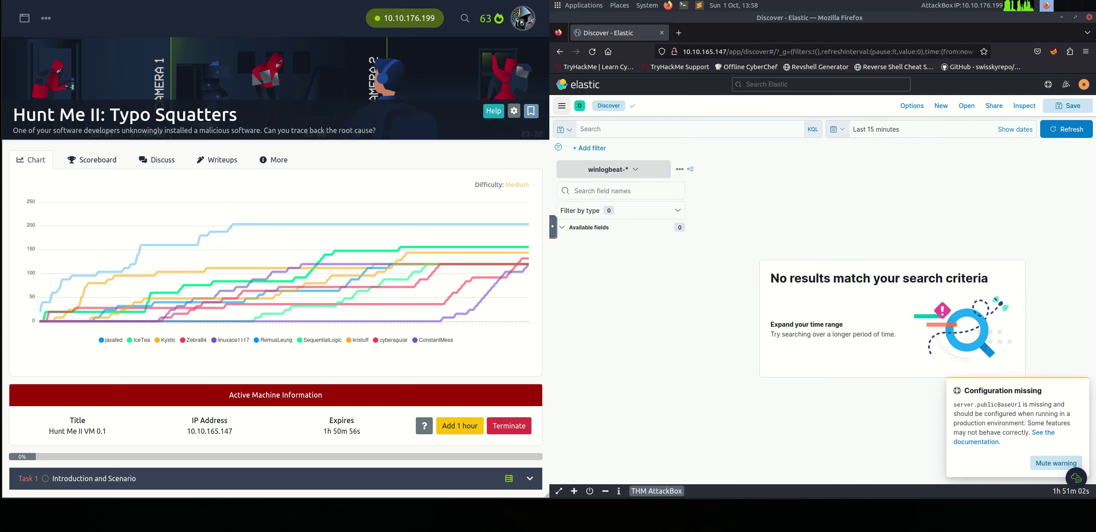
pyautogui.click(838, 129)
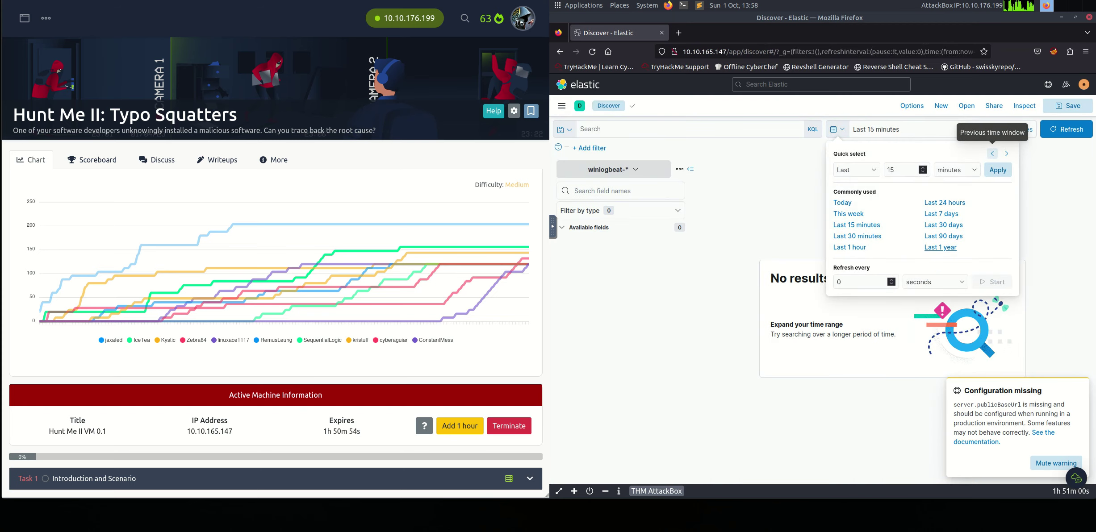
pyautogui.click(940, 247)
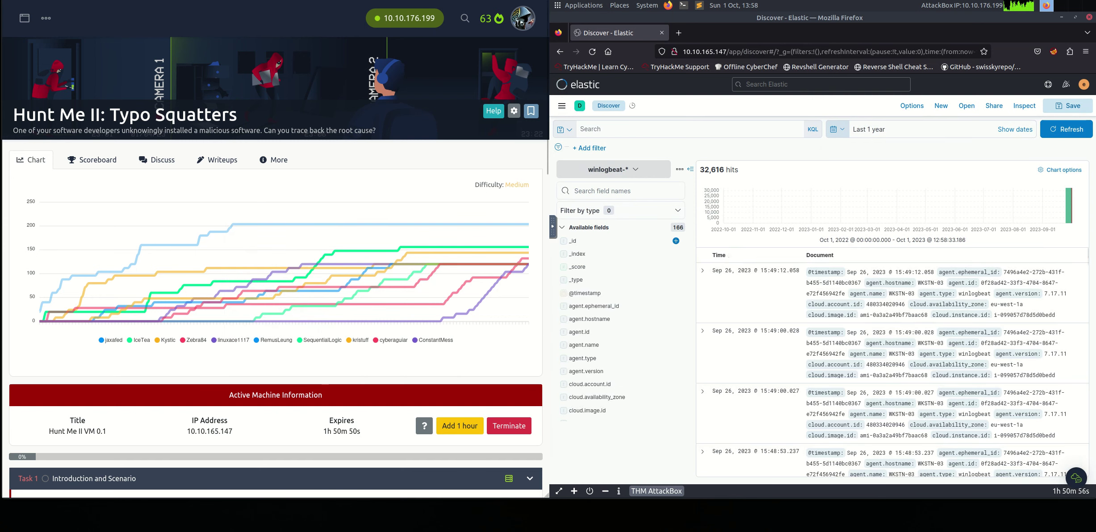
# Read the room's scenario and the first question about the URL of the malicious software downloaded by the victim
pyautogui.scroll(-12, 276, 249)
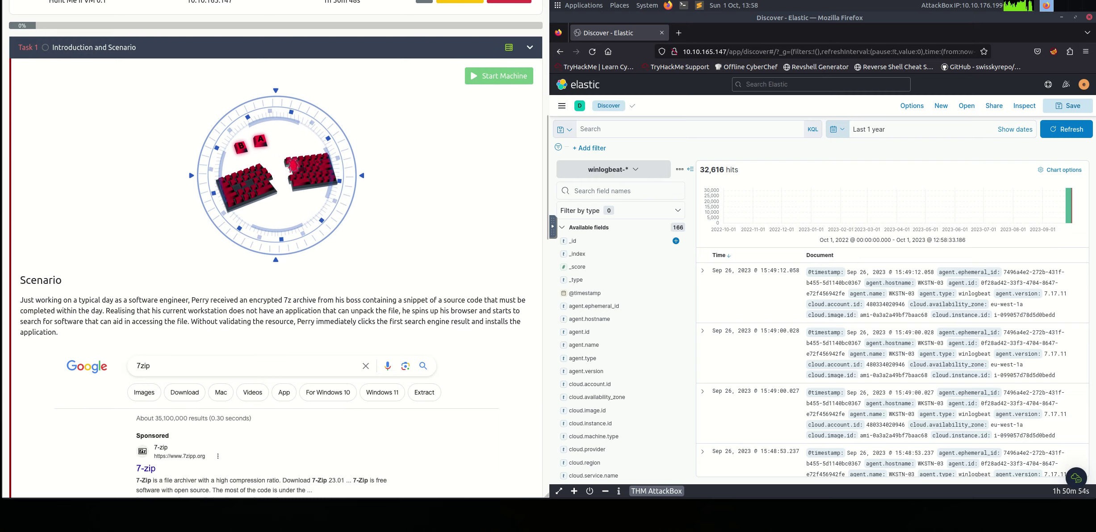
pyautogui.scroll(-12, 276, 249)
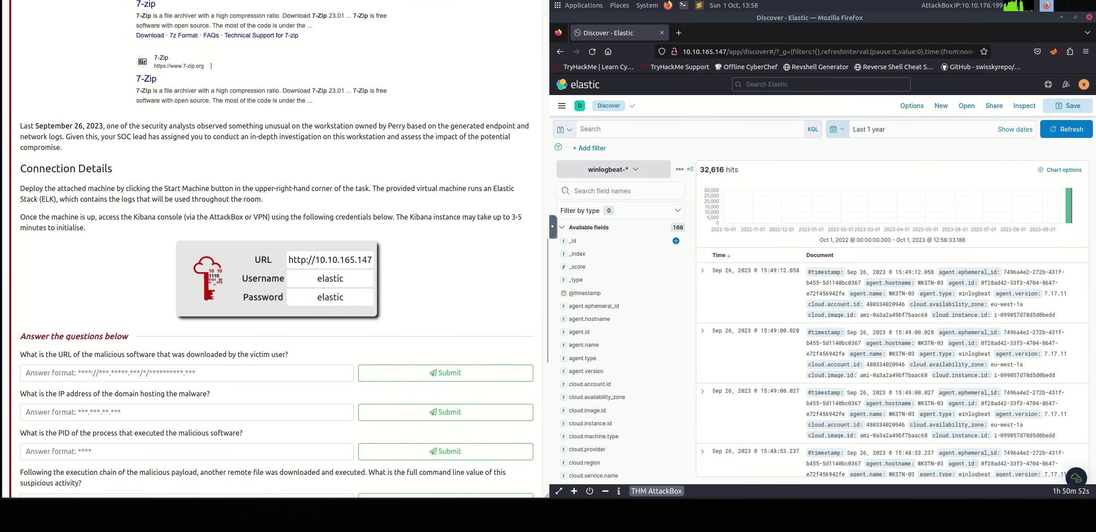
pyautogui.moveTo(59, 335); pyautogui.dragTo(283, 335)
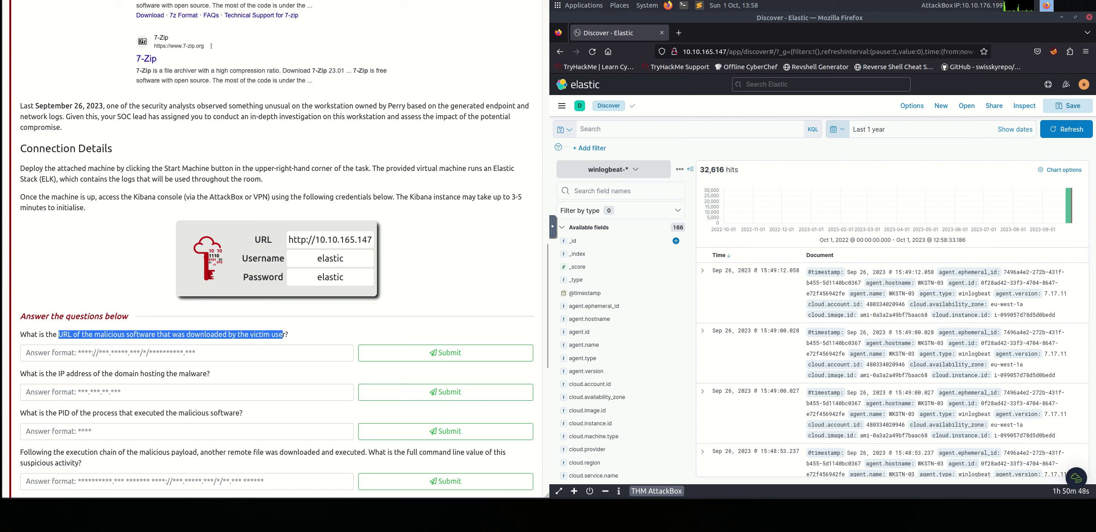
# Find the process fields, filter the events to process.name chrome.exe and show process.command_line as a column
pyautogui.moveTo(1068, 206)
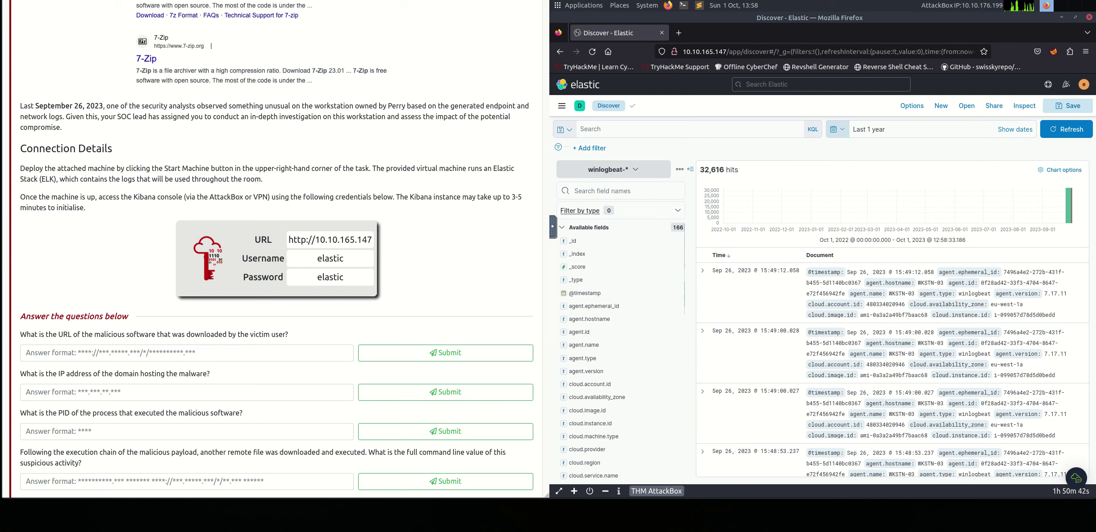
pyautogui.click(598, 190)
pyautogui.write('proce')
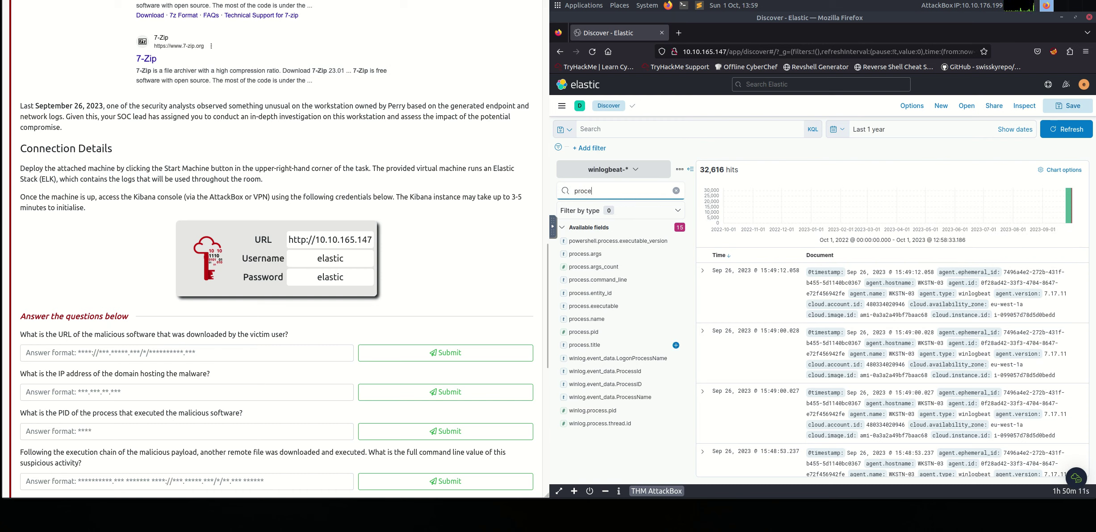
pyautogui.click(586, 319)
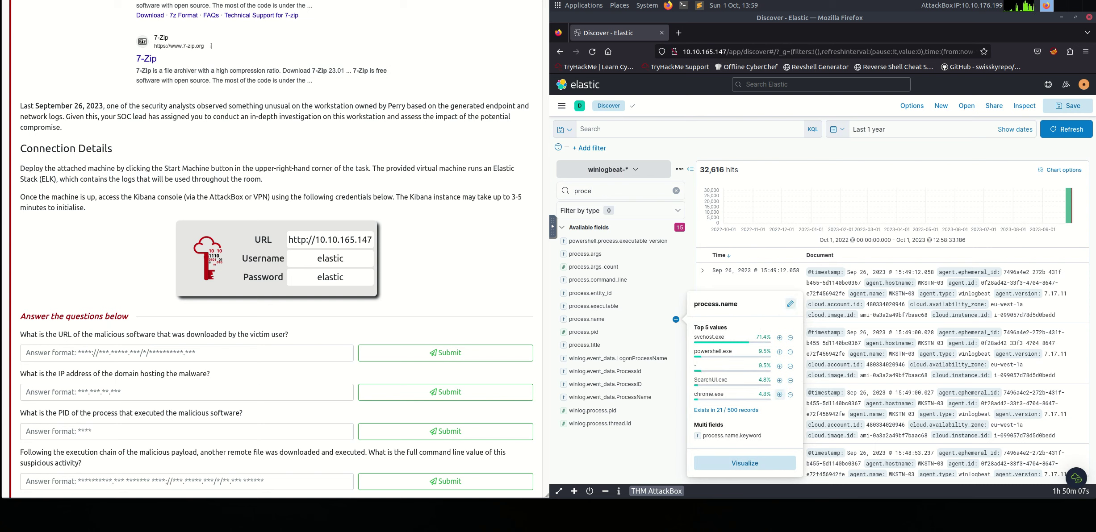
pyautogui.click(780, 395)
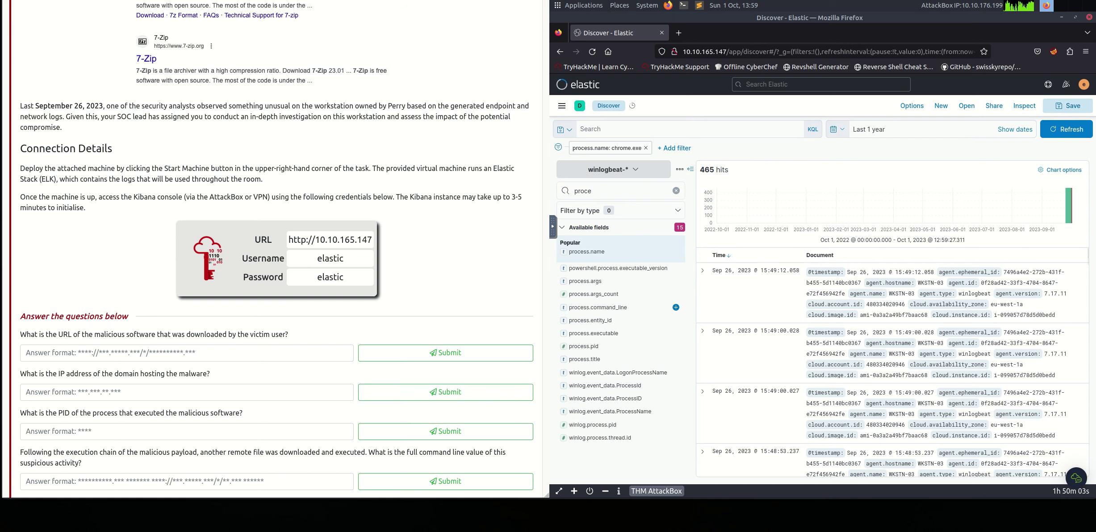
pyautogui.click(676, 307)
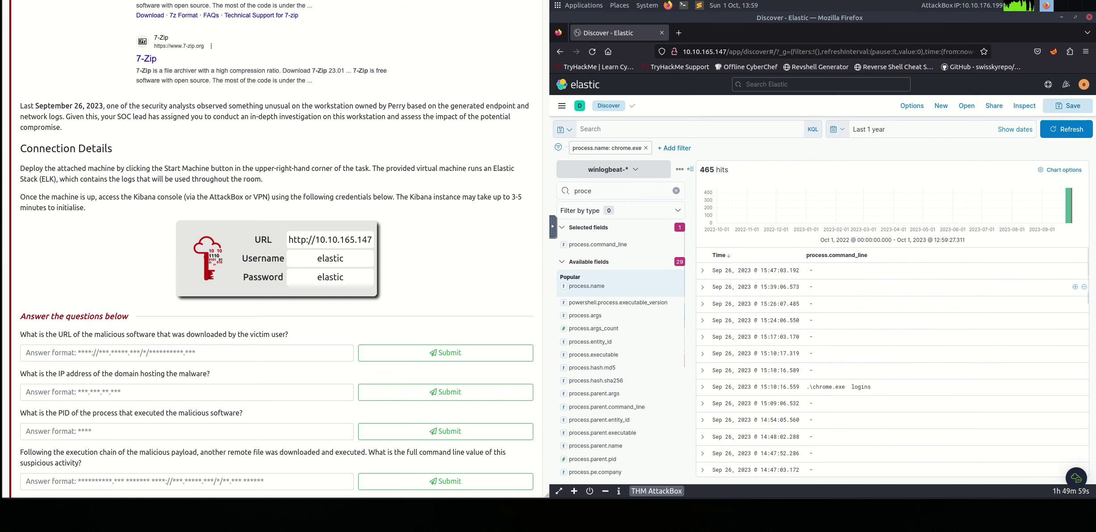
# Examine the command lines of the filtered chrome.exe events back to the earliest entries
pyautogui.scroll(-1, 1072, 304)
pyautogui.scroll(-10, 1072, 268)
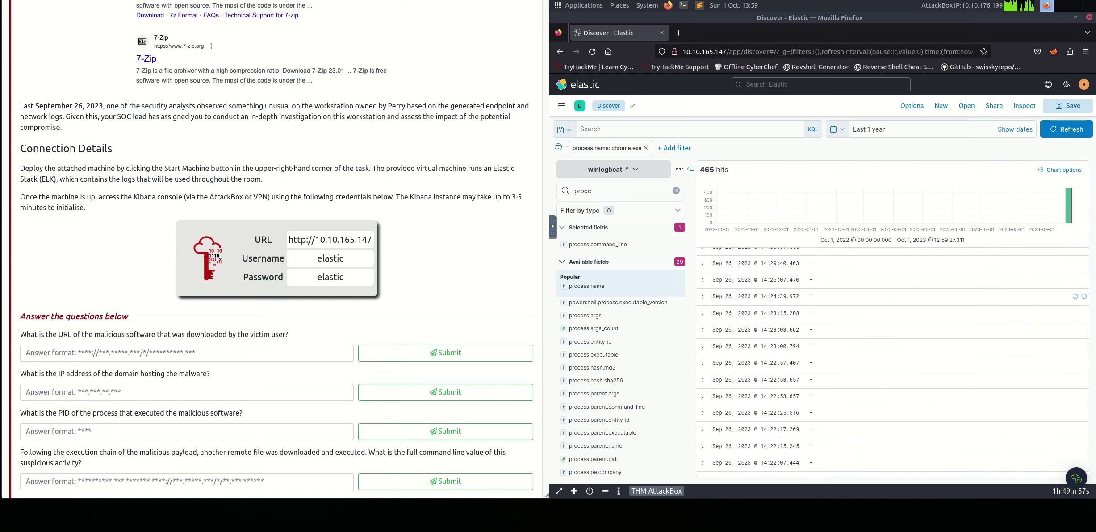
pyautogui.scroll(-10, 1072, 337)
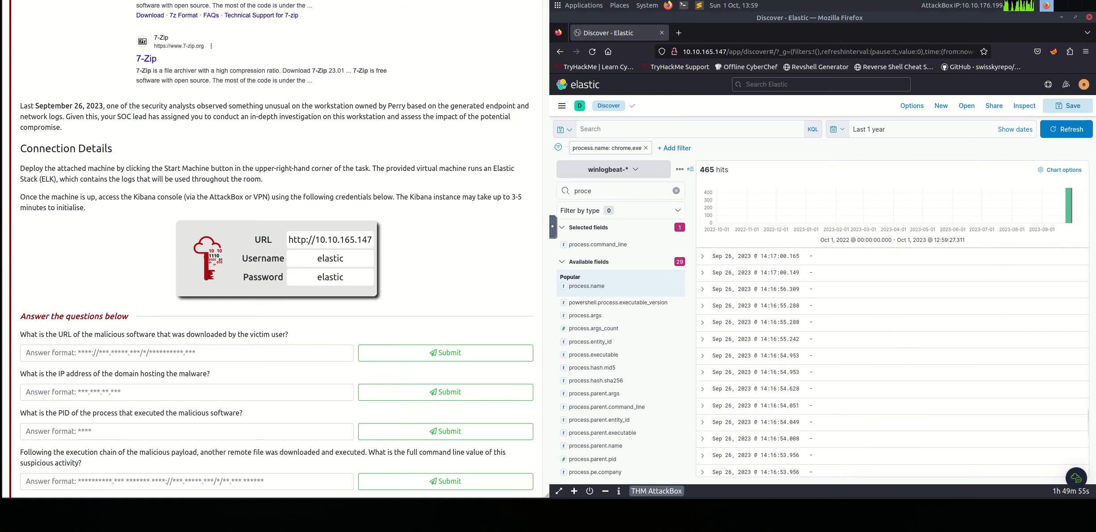
pyautogui.scroll(-8, 1072, 346)
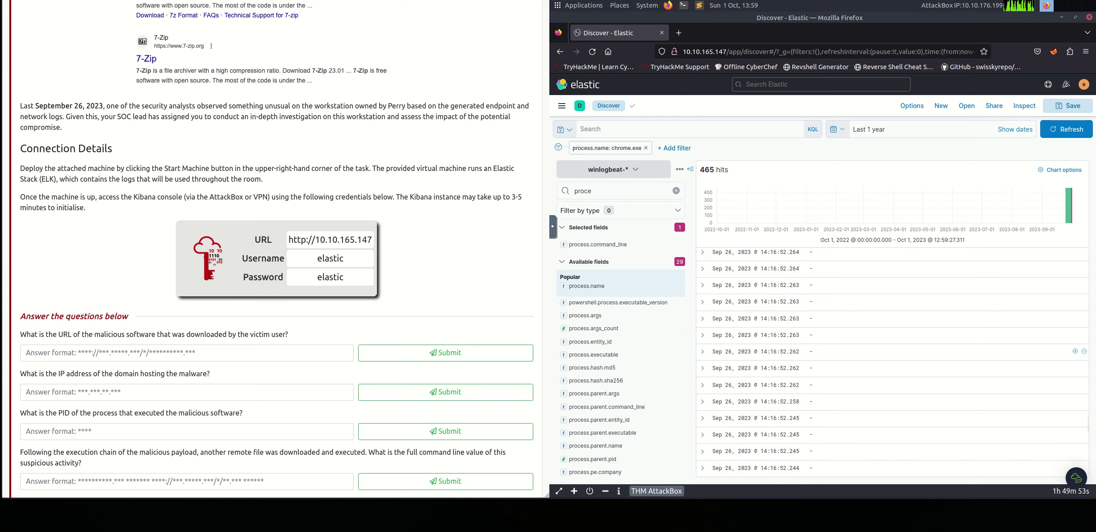
pyautogui.scroll(-5, 1072, 356)
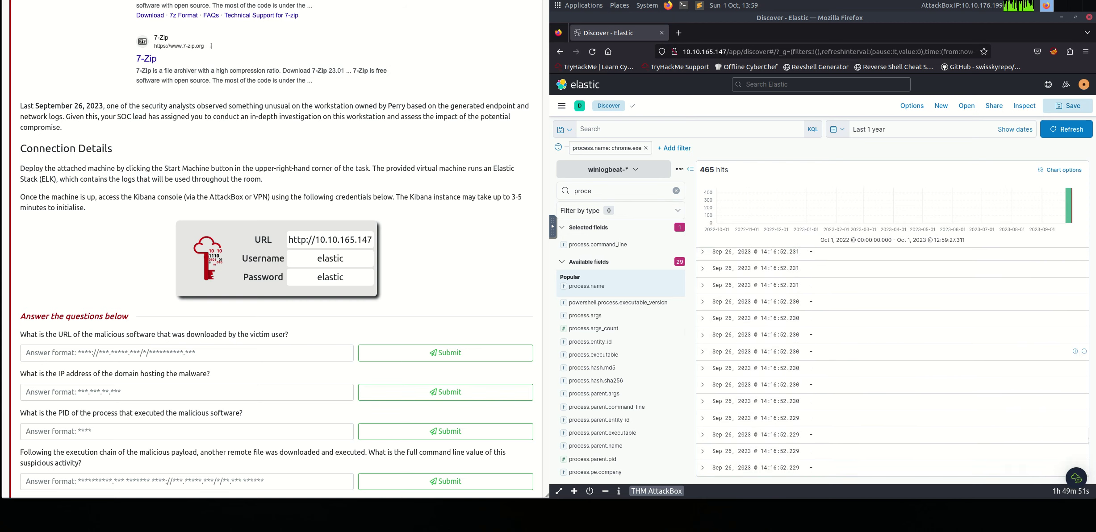
pyautogui.scroll(-2, 1079, 348)
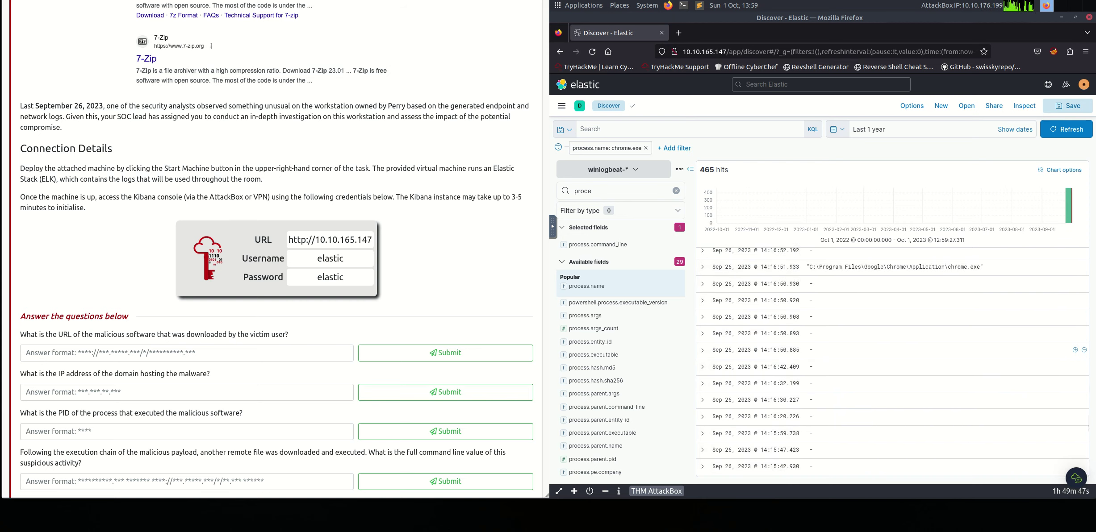
pyautogui.scroll(-10, 1076, 320)
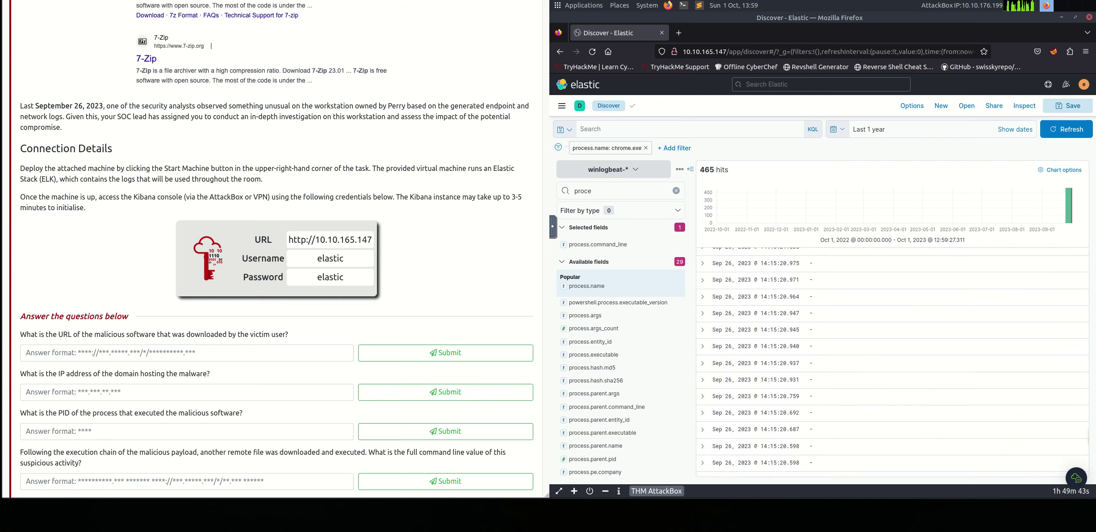
pyautogui.scroll(-12, 1076, 367)
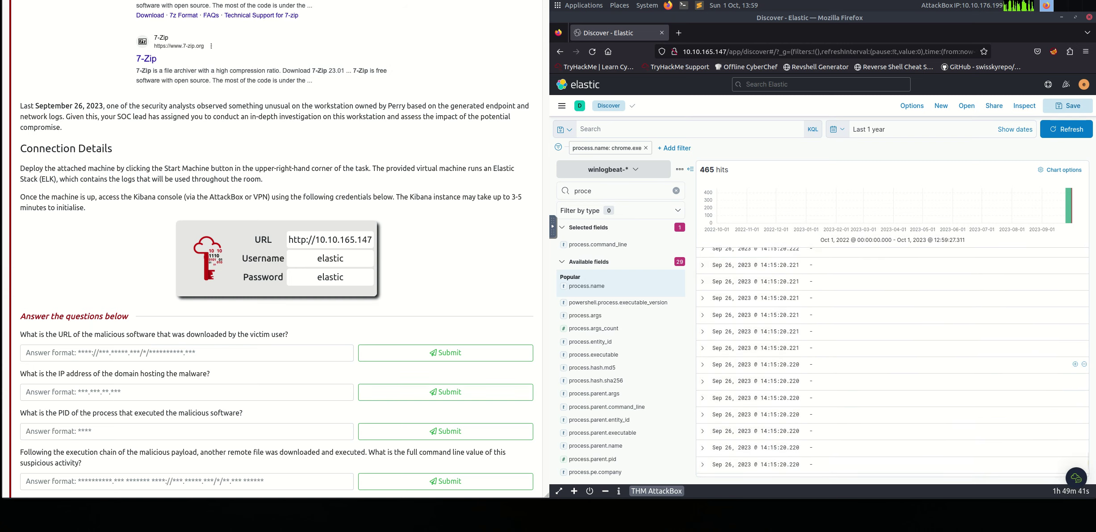
pyautogui.scroll(-10, 1076, 362)
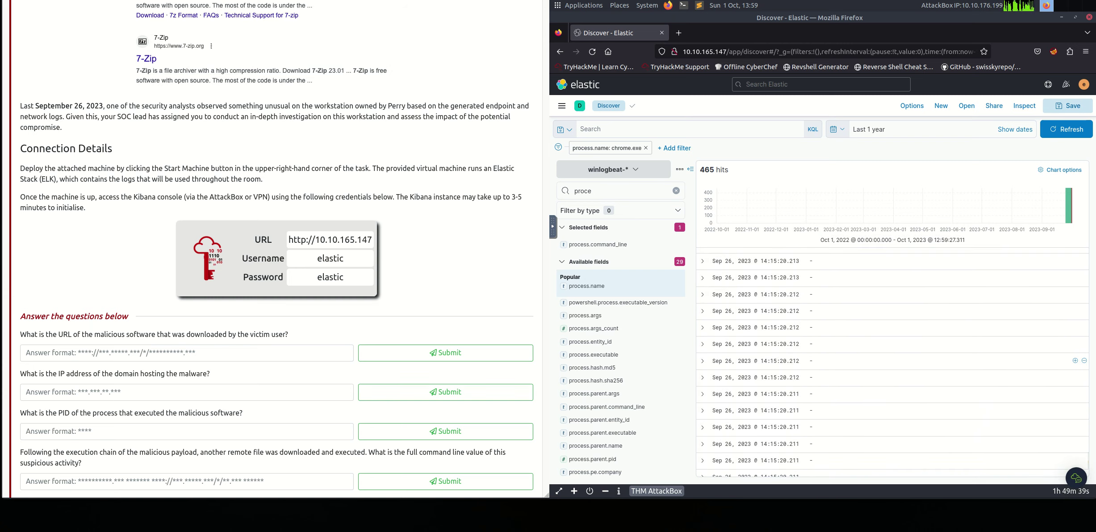
pyautogui.scroll(-1, 1076, 362)
pyautogui.scroll(-10, 1077, 357)
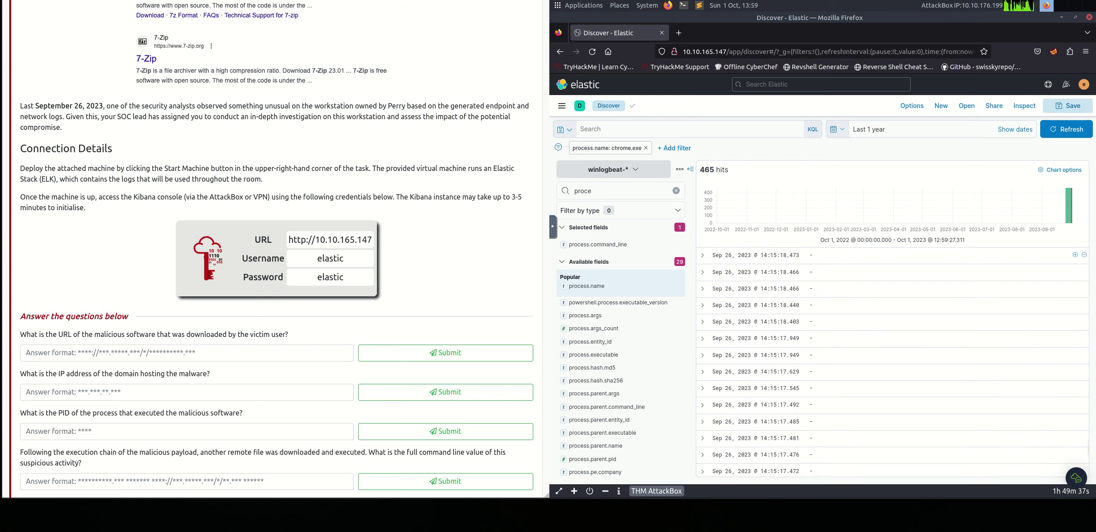
pyautogui.scroll(-10, 1076, 353)
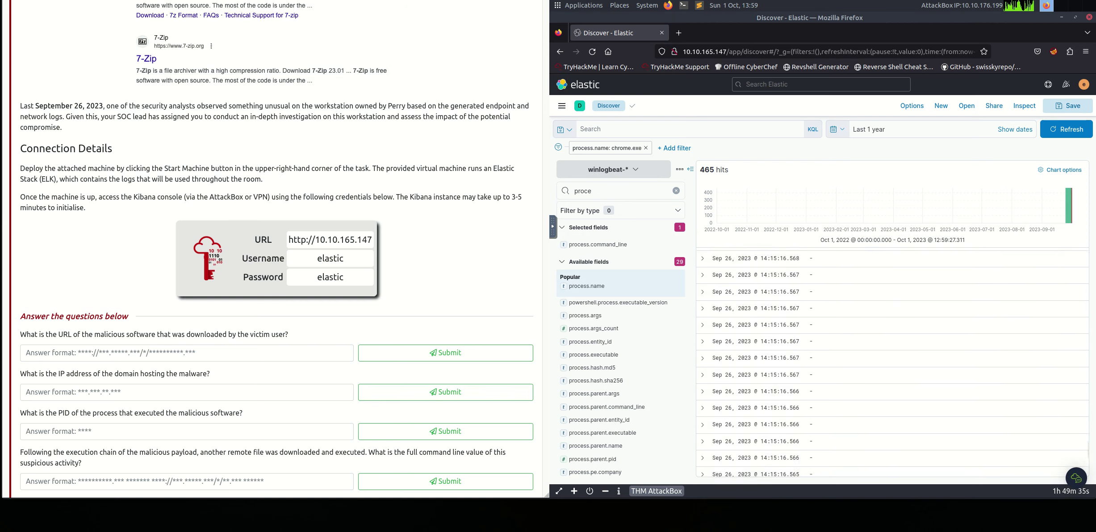
pyautogui.scroll(-5, 1077, 357)
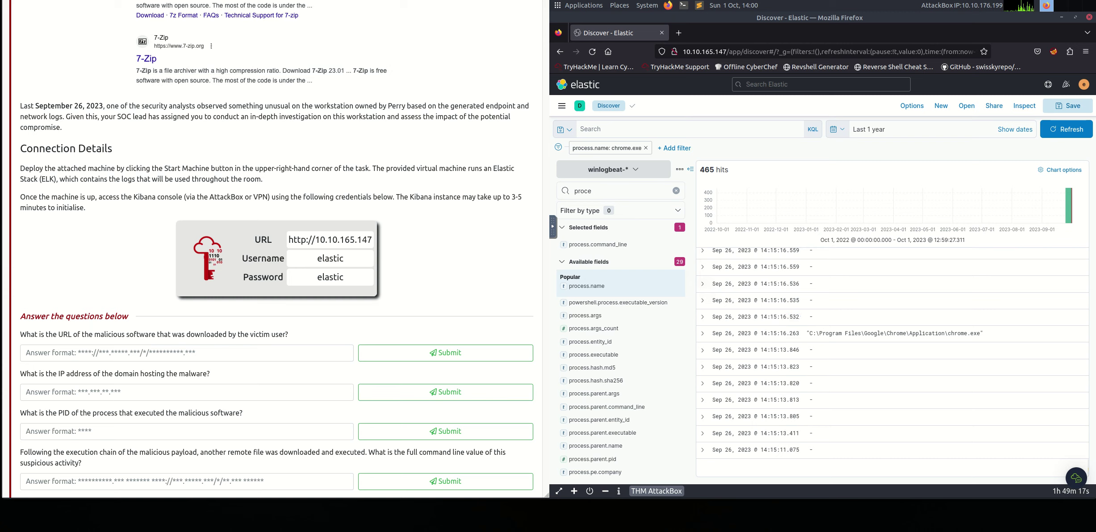
# Expand one of the early chrome.exe events and examine its fields and full message text
pyautogui.click(703, 366)
pyautogui.scroll(-3, 804, 372)
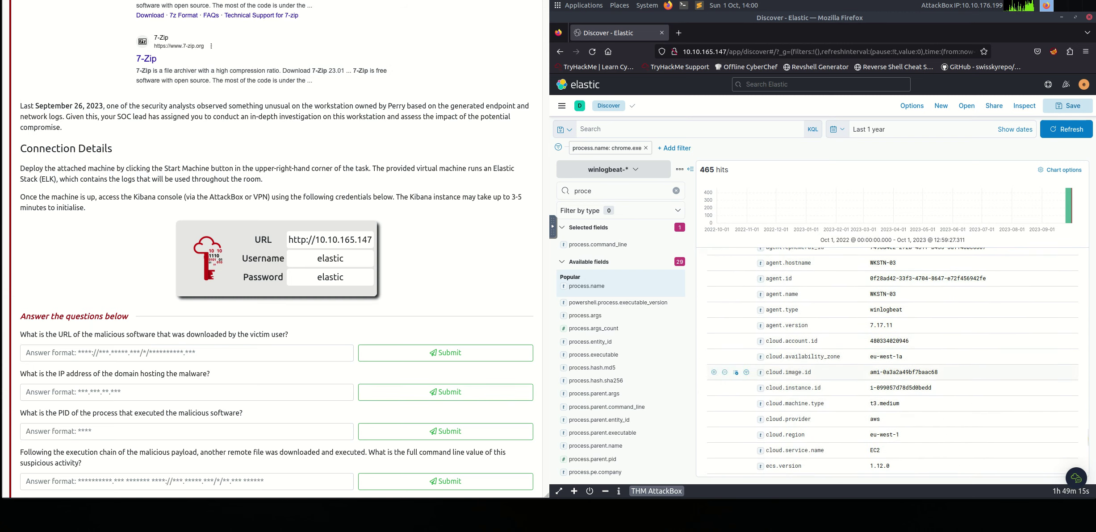
pyautogui.scroll(-7, 804, 375)
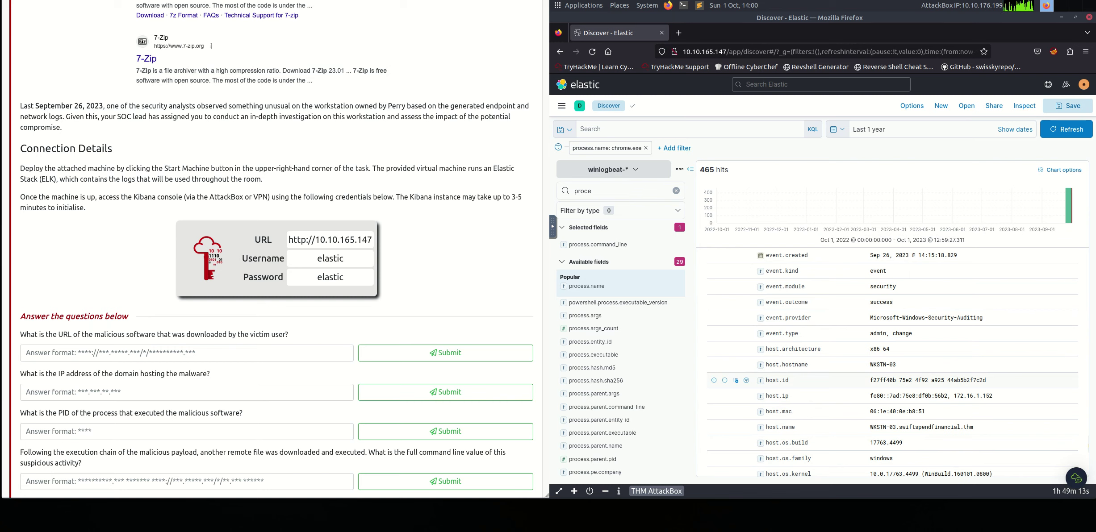
pyautogui.scroll(-7, 804, 375)
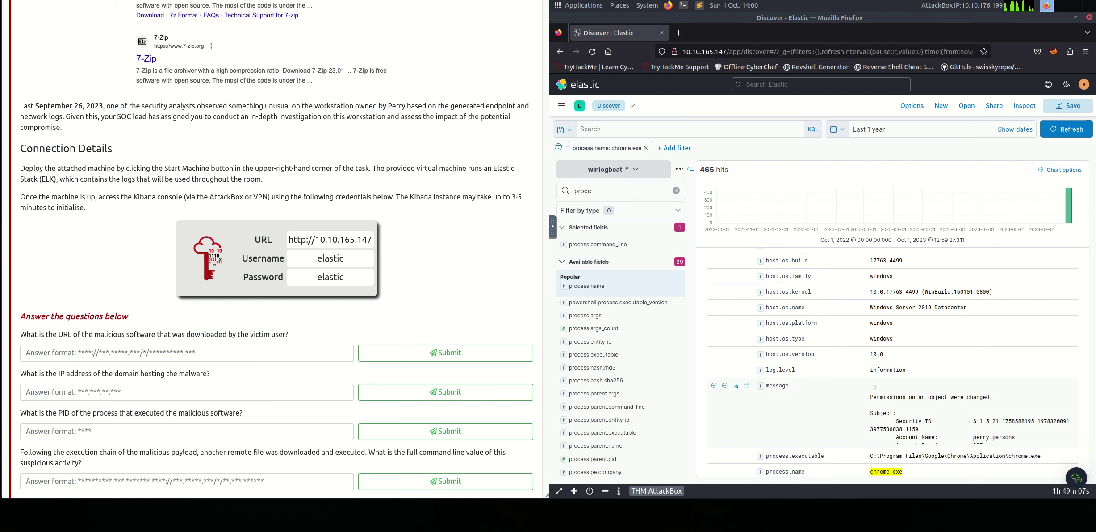
pyautogui.scroll(-2, 875, 387)
pyautogui.click(875, 295)
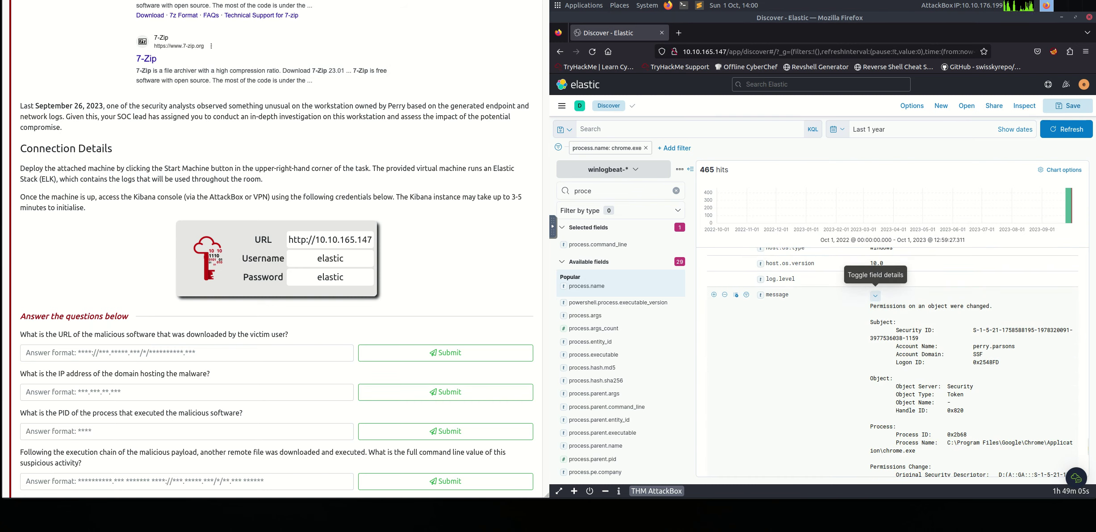
pyautogui.scroll(-1, 875, 295)
pyautogui.scroll(-2, 875, 295)
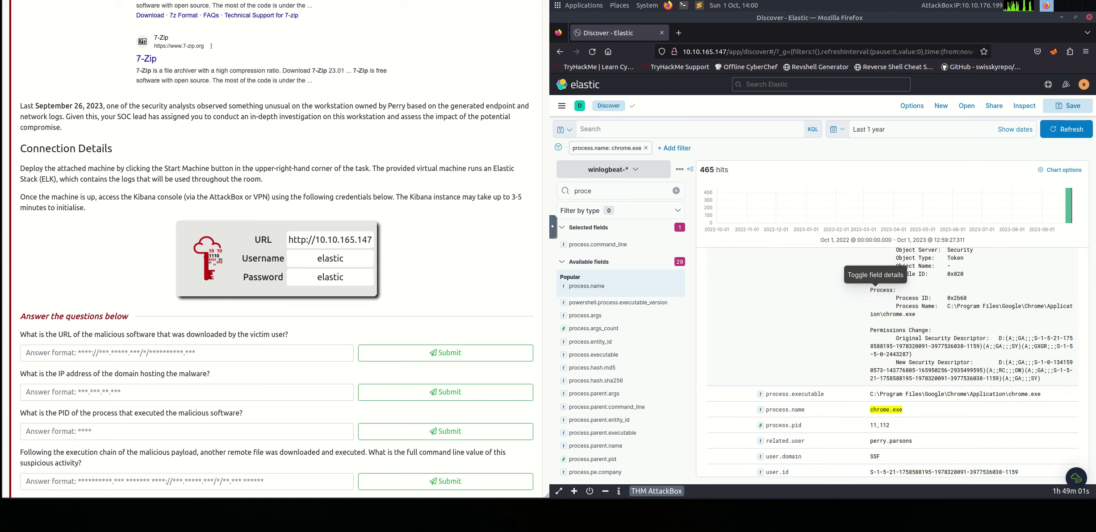
pyautogui.scroll(-5, 874, 295)
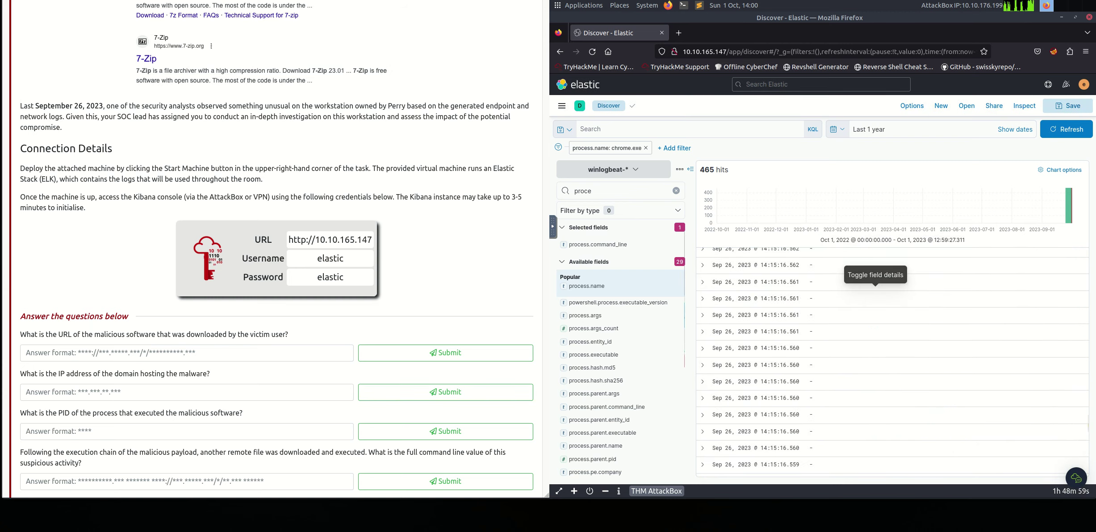
# Add process.parent.name and process.parent.command_line as columns to the chrome.exe event list
pyautogui.scroll(2, 875, 295)
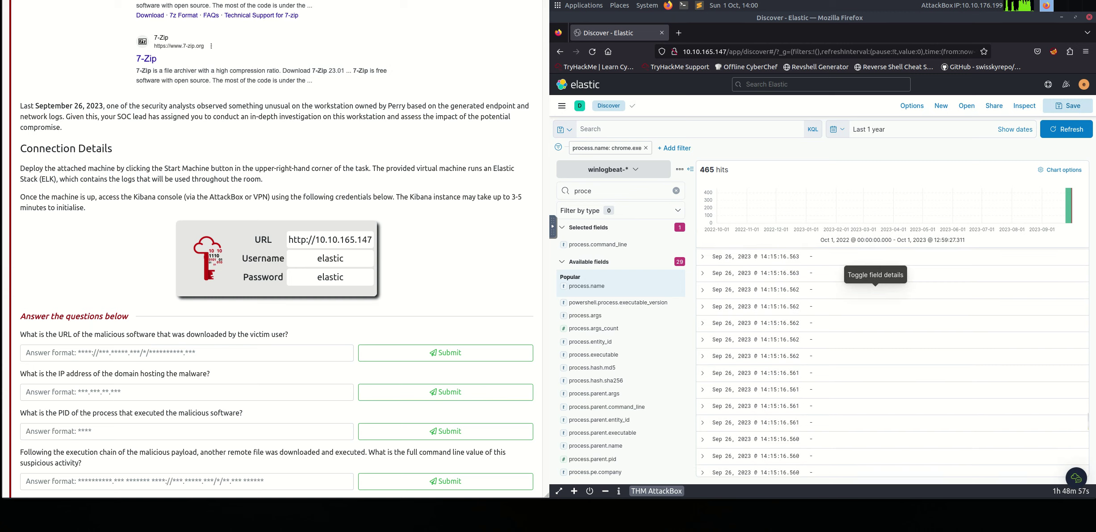
pyautogui.scroll(-3, 875, 297)
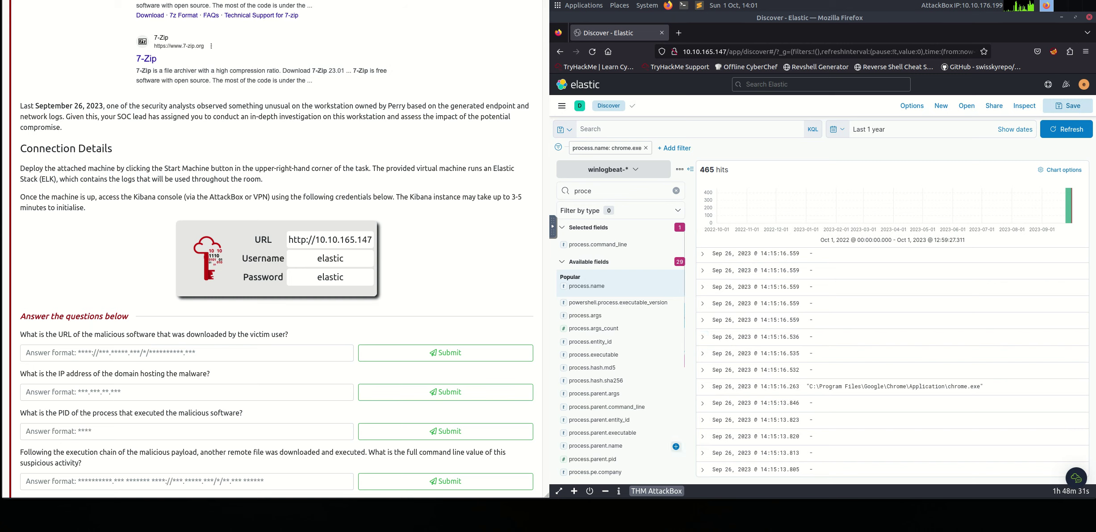
pyautogui.click(676, 447)
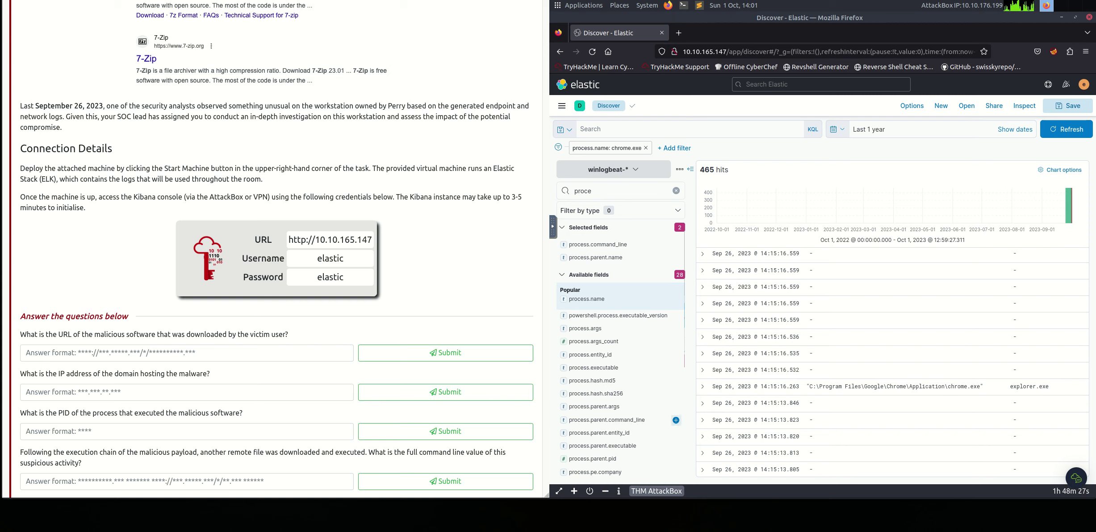
pyautogui.click(675, 420)
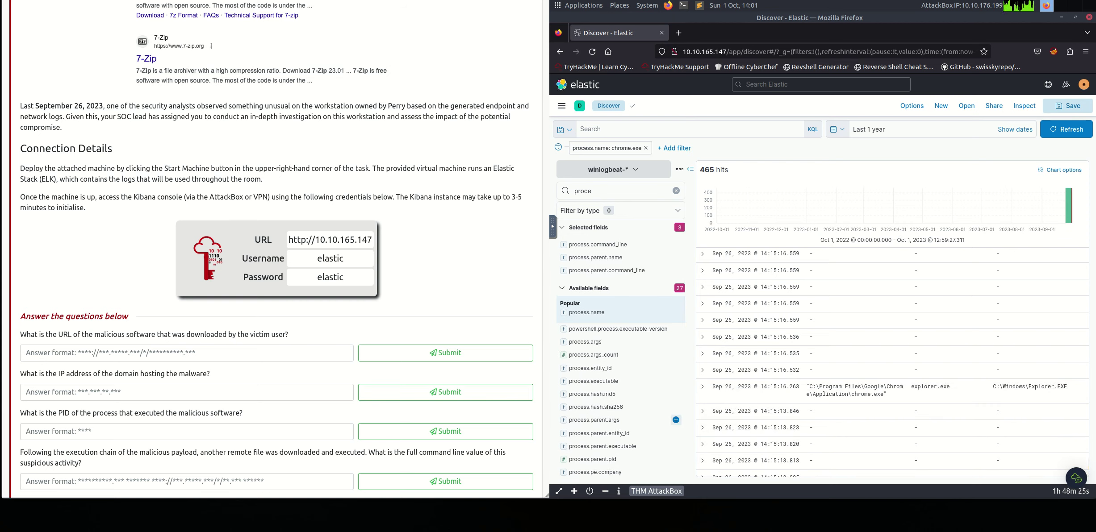
# Open the earliest chrome.exe event launched by explorer.exe, then look for the next newer event that has a command line
pyautogui.scroll(-3, 795, 277)
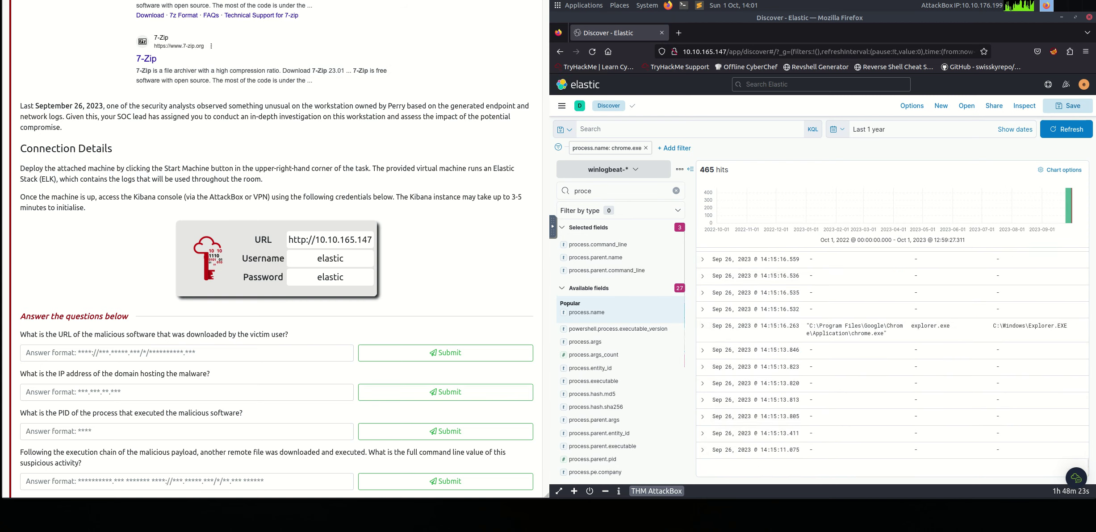
pyautogui.click(702, 326)
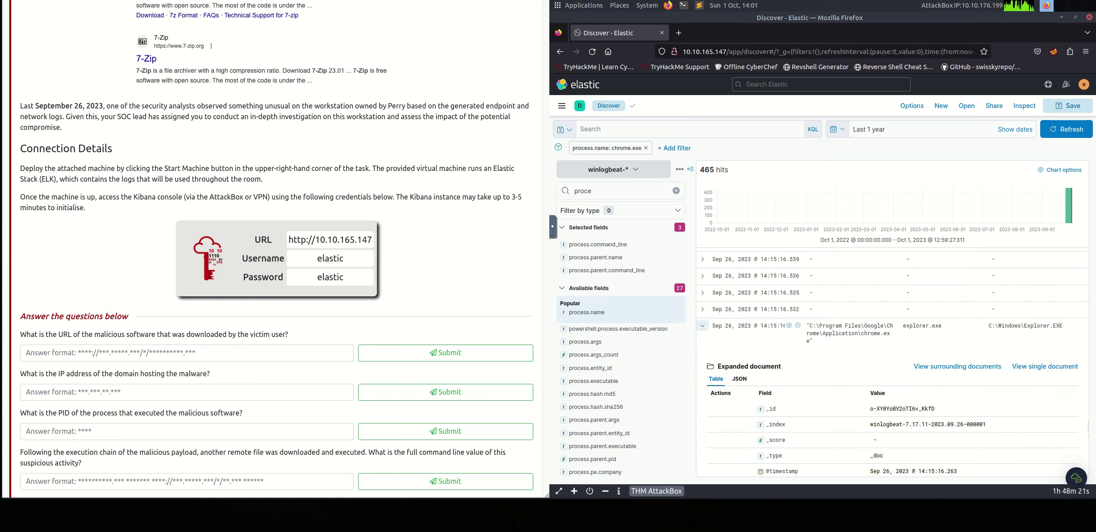
pyautogui.scroll(10, 978, 358)
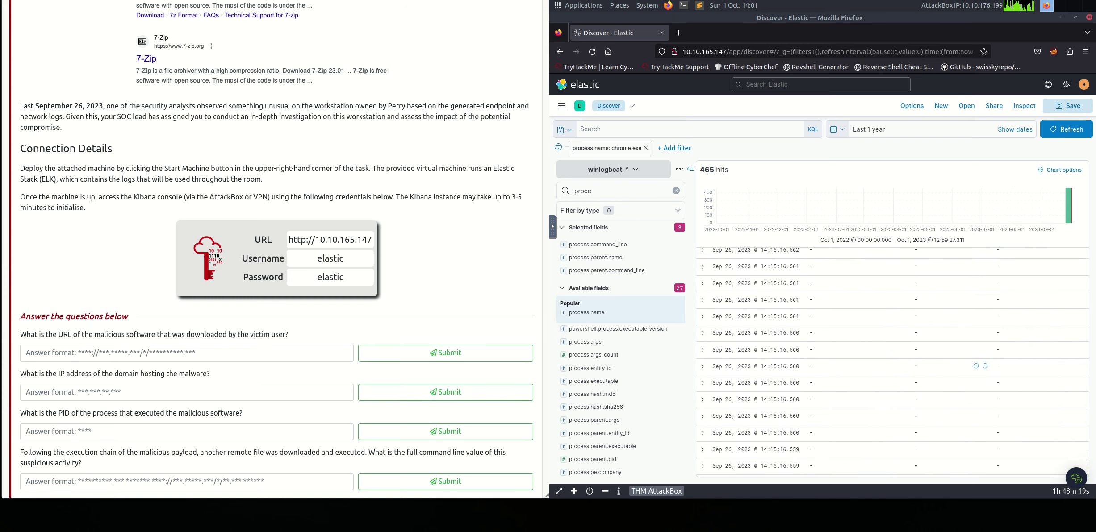
pyautogui.scroll(5, 979, 396)
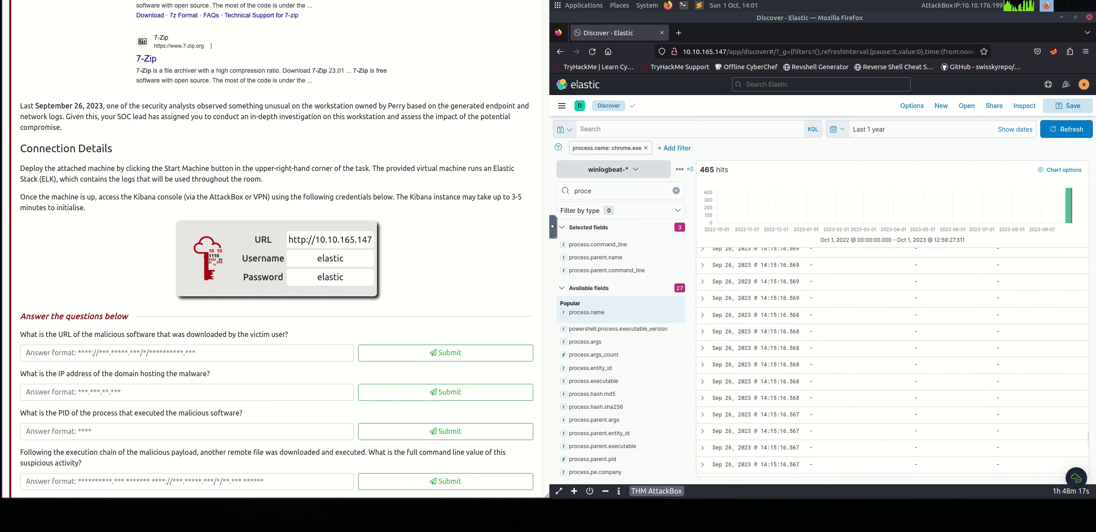
pyautogui.scroll(5, 978, 365)
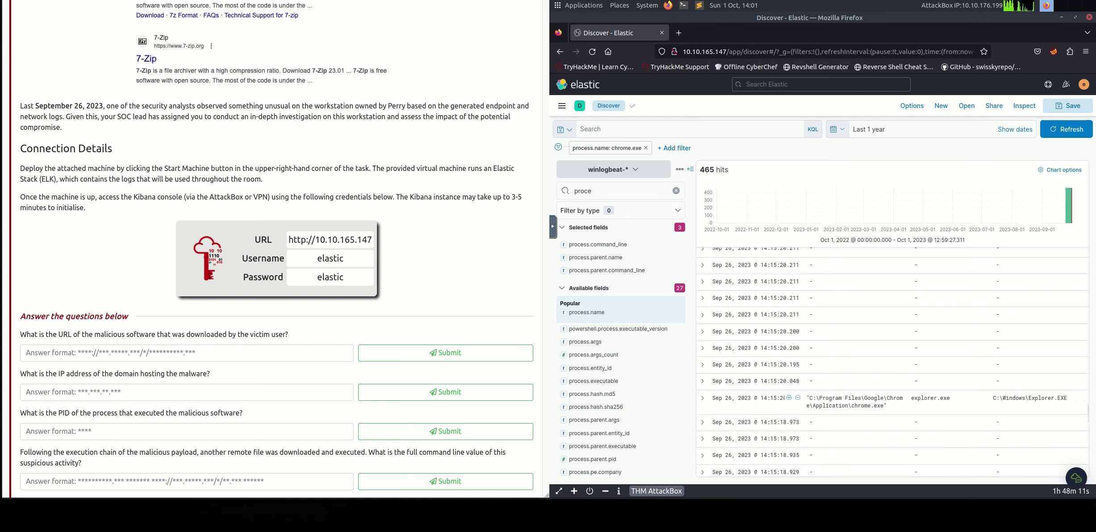
# Expand the explorer.exe-launched chrome.exe event of 14:15:20.012, examine its process and winlog fields, and collapse it
pyautogui.click(703, 397)
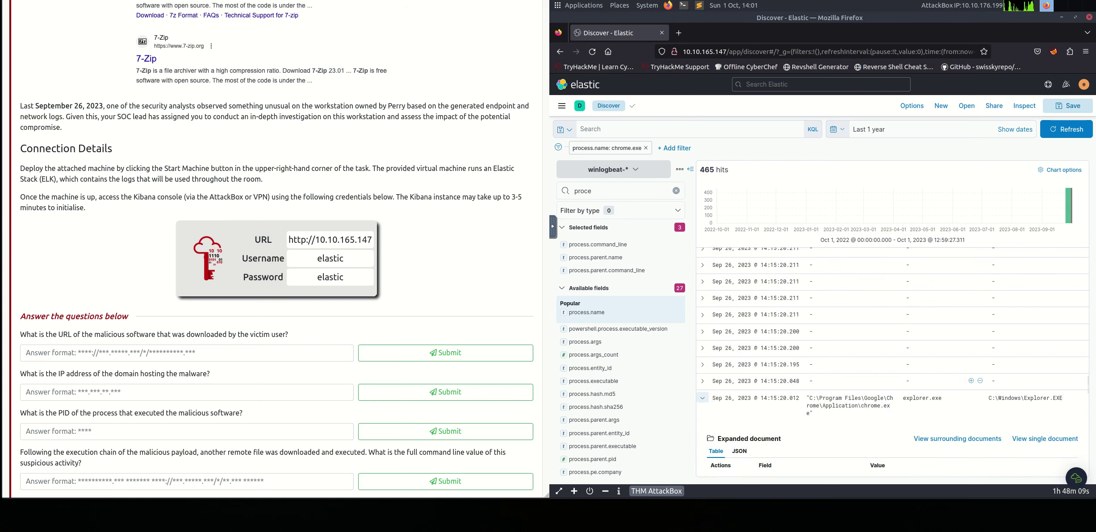
pyautogui.scroll(-3, 889, 379)
pyautogui.scroll(-8, 889, 357)
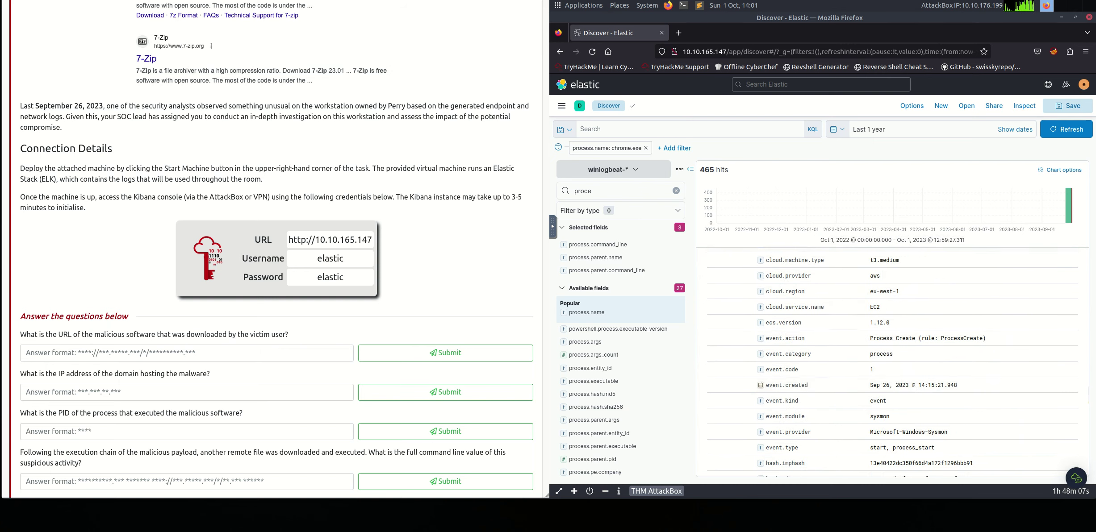
pyautogui.scroll(-8, 893, 357)
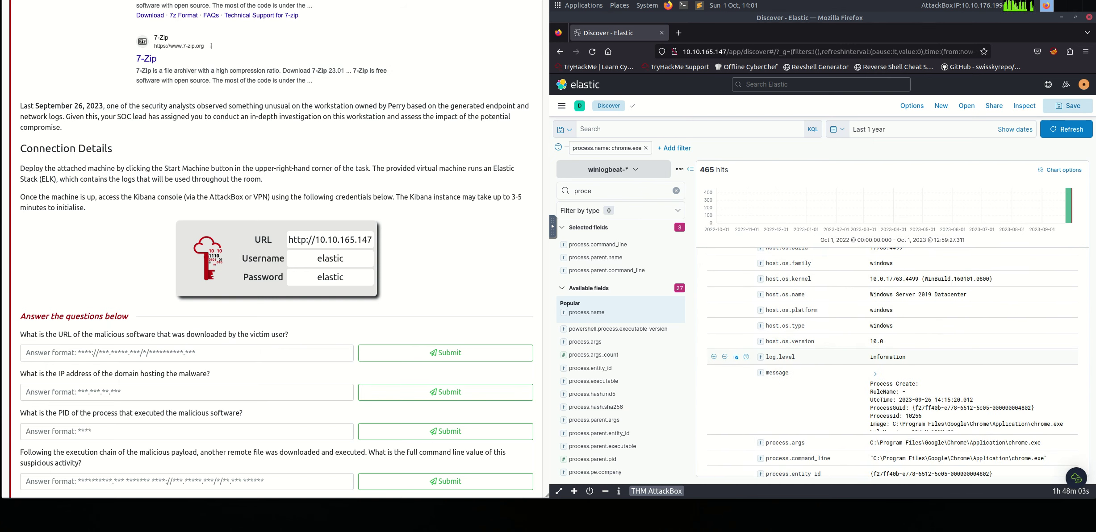
pyautogui.scroll(-2, 892, 358)
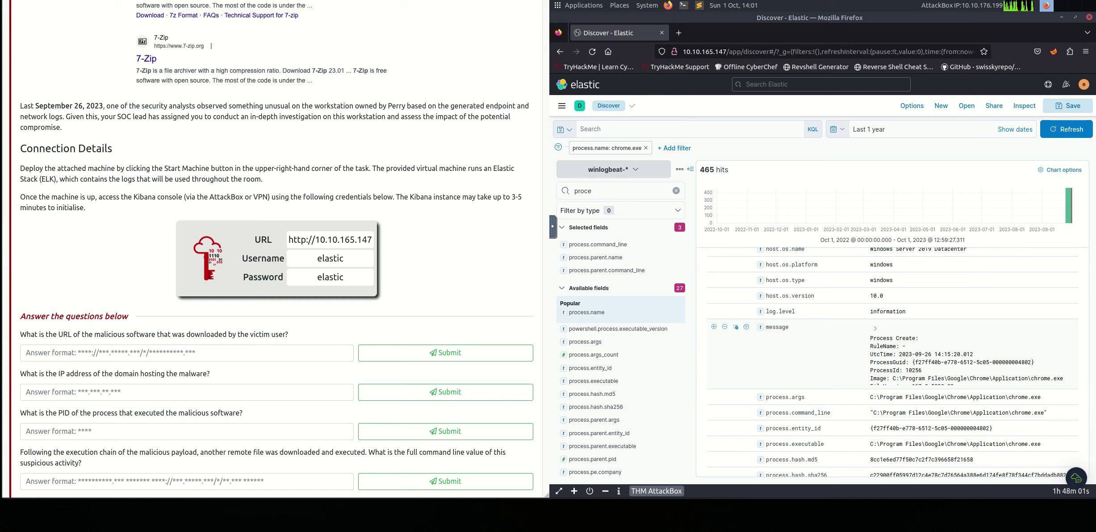
pyautogui.scroll(-2, 893, 366)
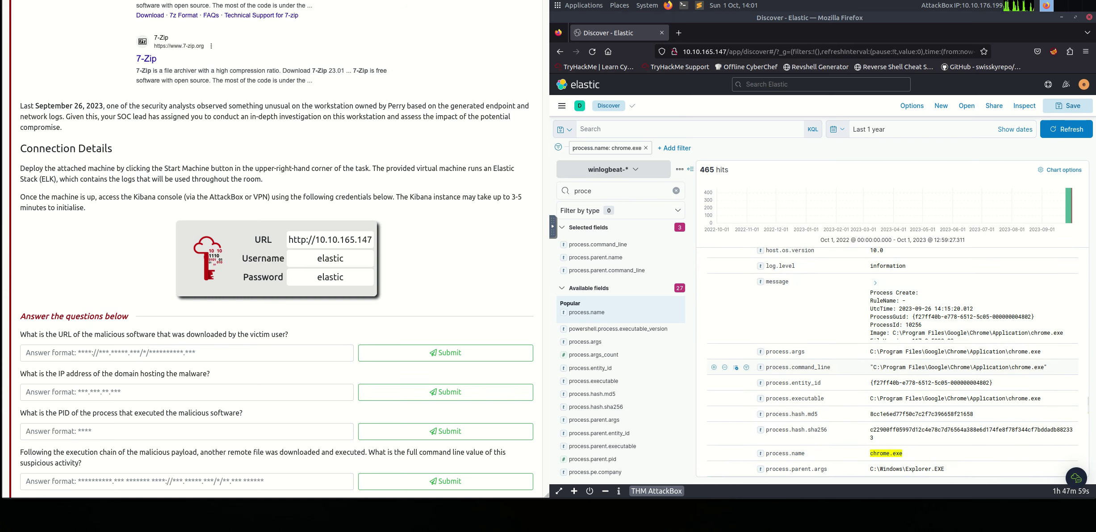
pyautogui.scroll(-4, 894, 361)
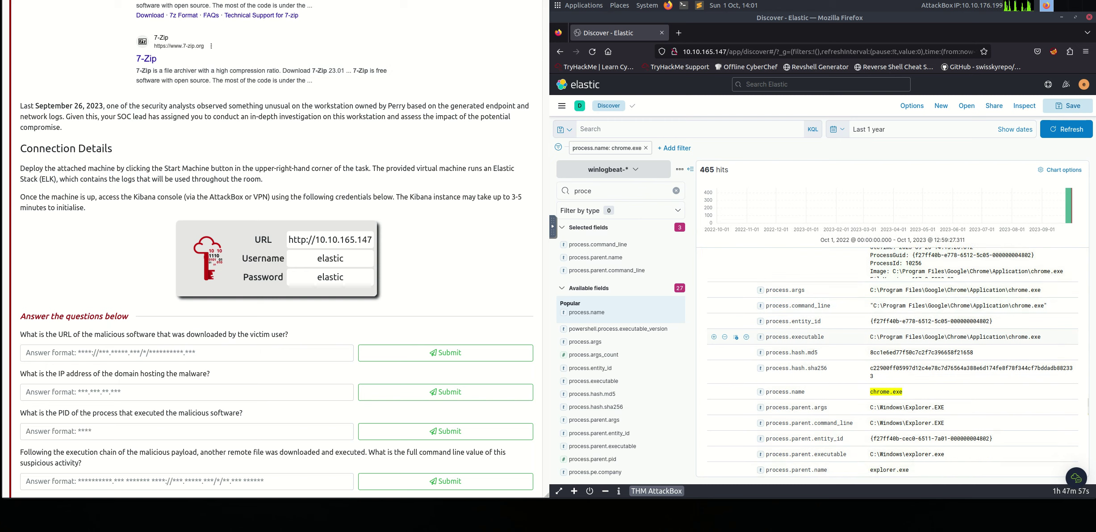
pyautogui.scroll(-5, 893, 360)
pyautogui.scroll(-2, 893, 366)
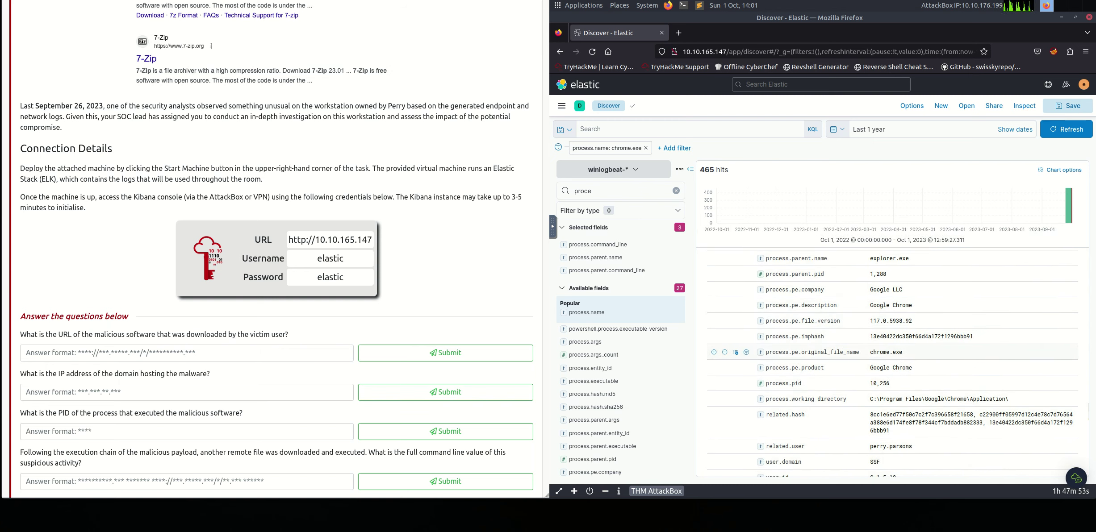
pyautogui.scroll(-15, 893, 361)
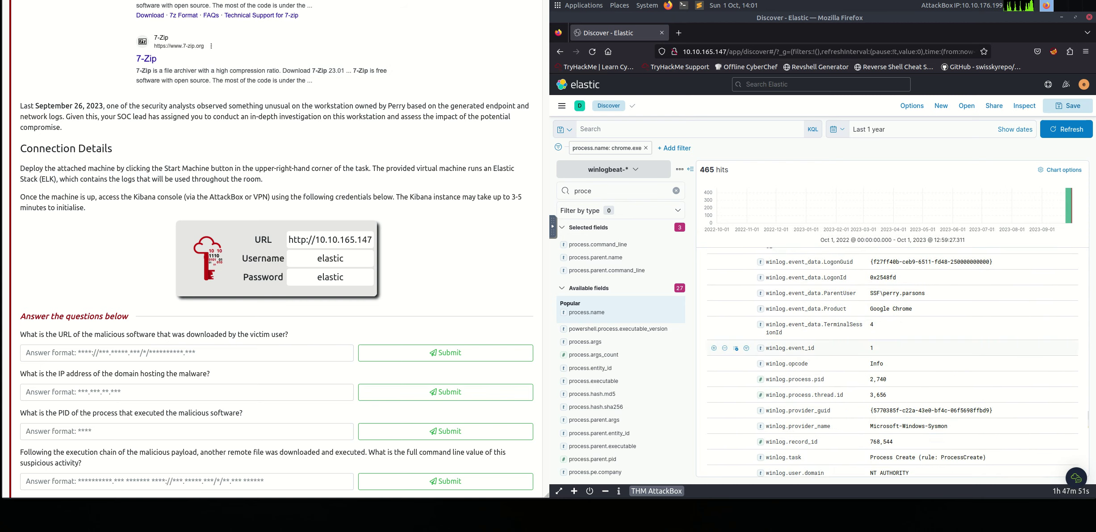
pyautogui.scroll(-8, 894, 353)
pyautogui.scroll(10, 893, 353)
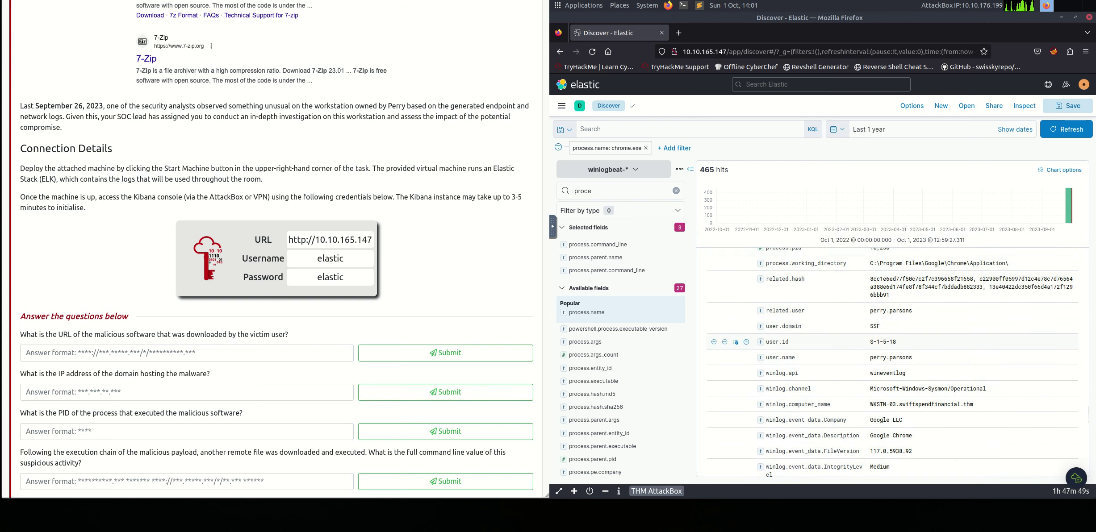
pyautogui.scroll(12, 894, 353)
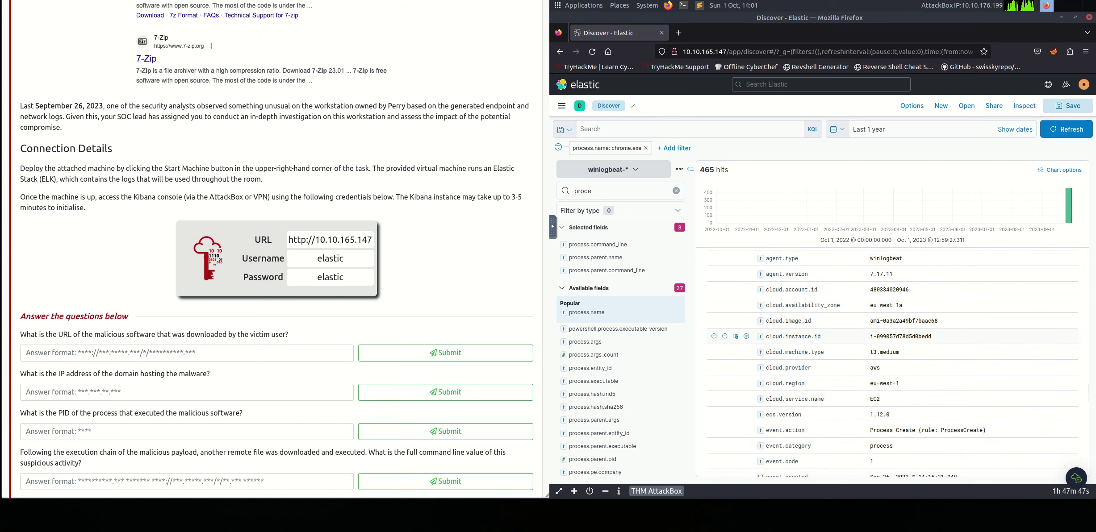
pyautogui.click(702, 352)
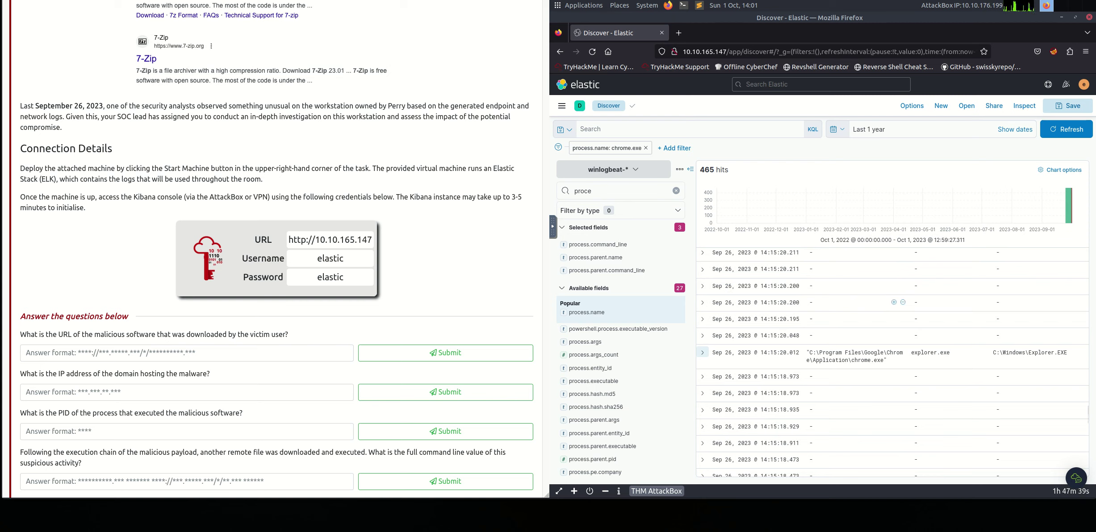
# Add process.name as a column to the chrome.exe event list
pyautogui.scroll(8, 891, 319)
pyautogui.scroll(5, 894, 296)
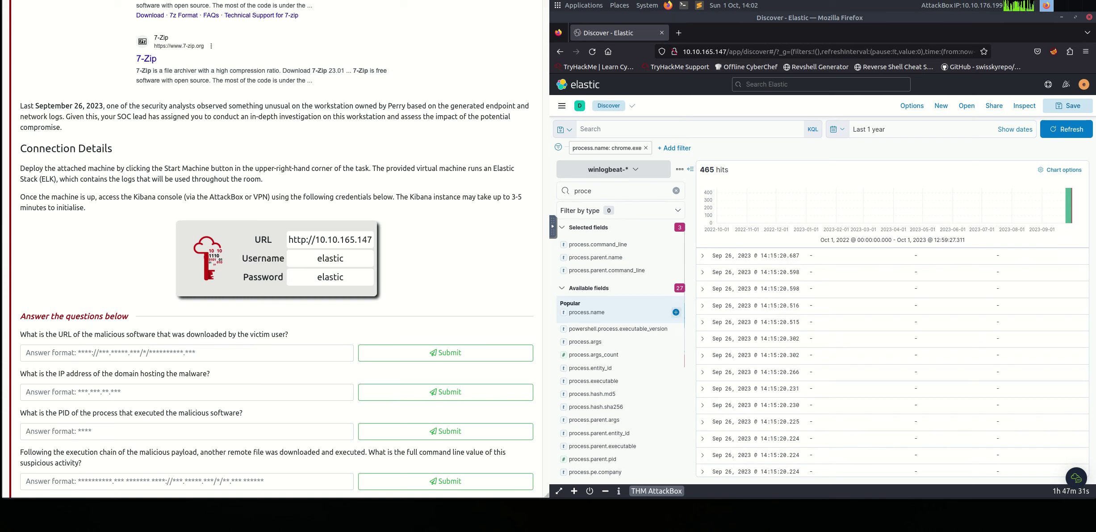
pyautogui.click(675, 312)
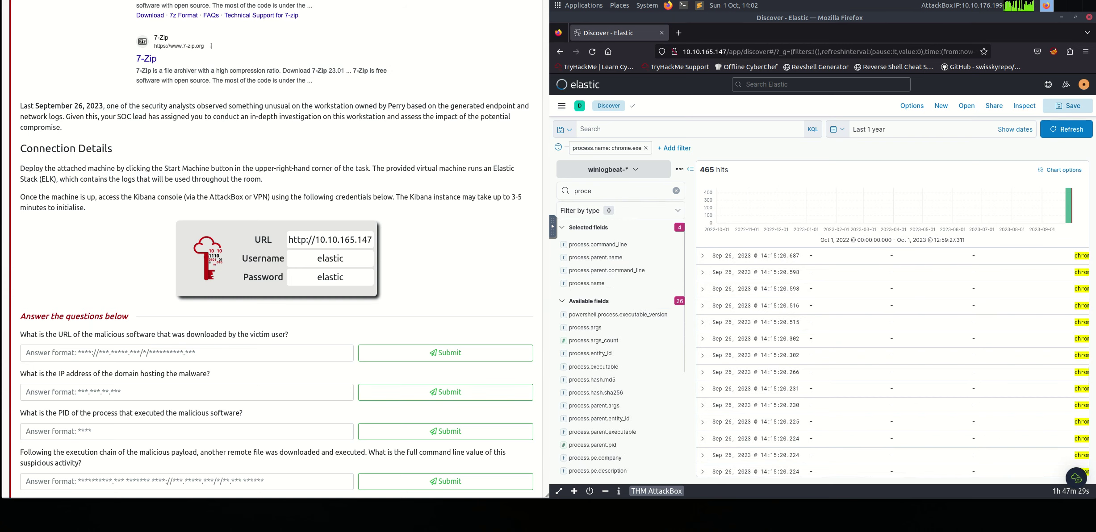
# Examine the command line and parent process columns of the chrome.exe events from the newest to the earliest entries
pyautogui.scroll(10, 874, 475)
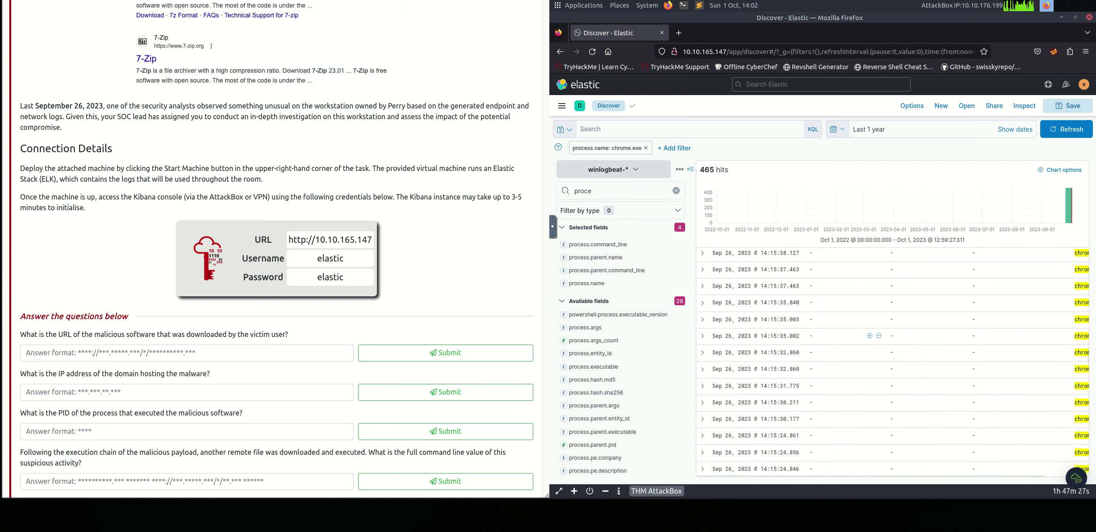
pyautogui.scroll(-5, 874, 344)
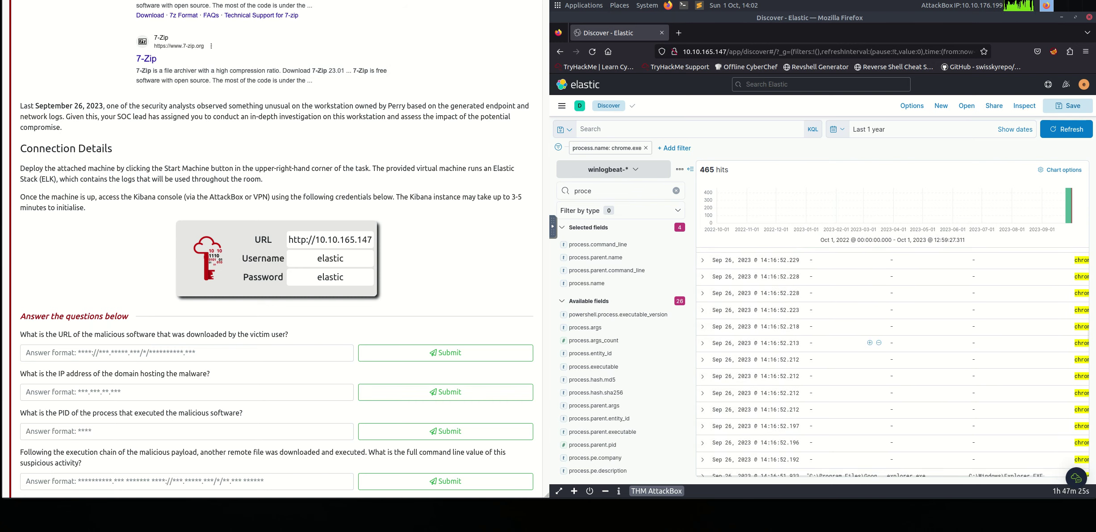
pyautogui.scroll(5, 873, 346)
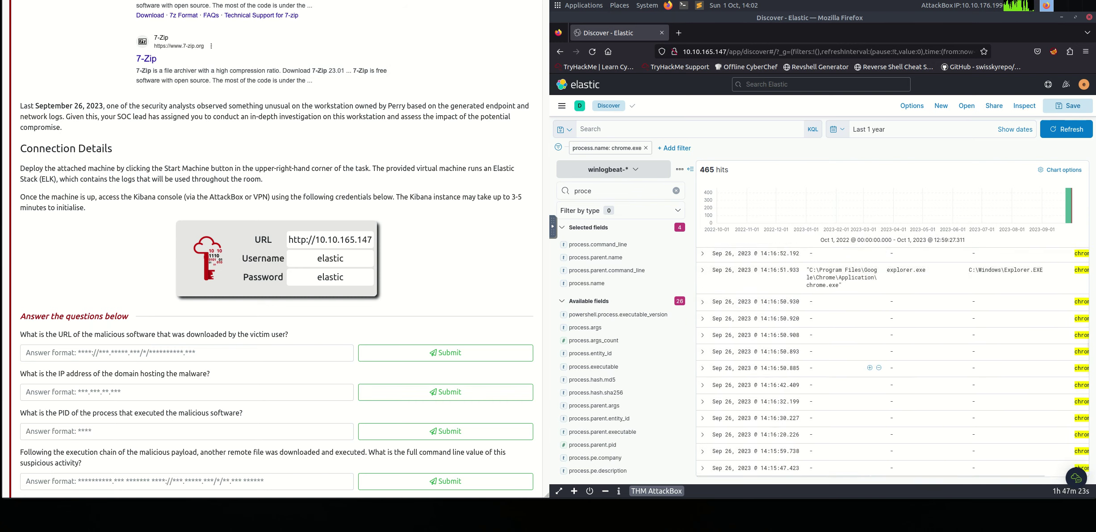
pyautogui.scroll(10, 873, 347)
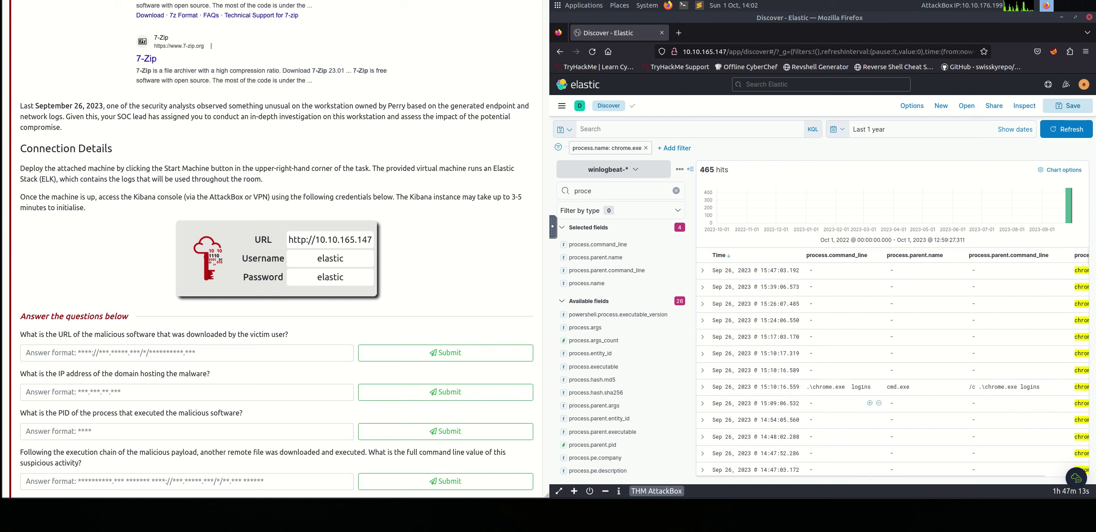
pyautogui.scroll(-5, 874, 403)
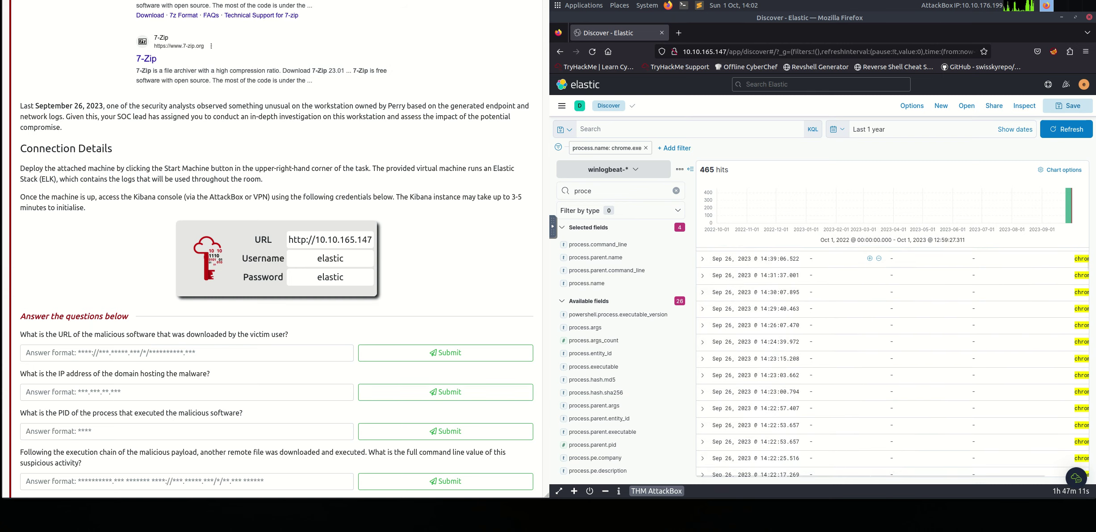
pyautogui.scroll(-5, 956, 367)
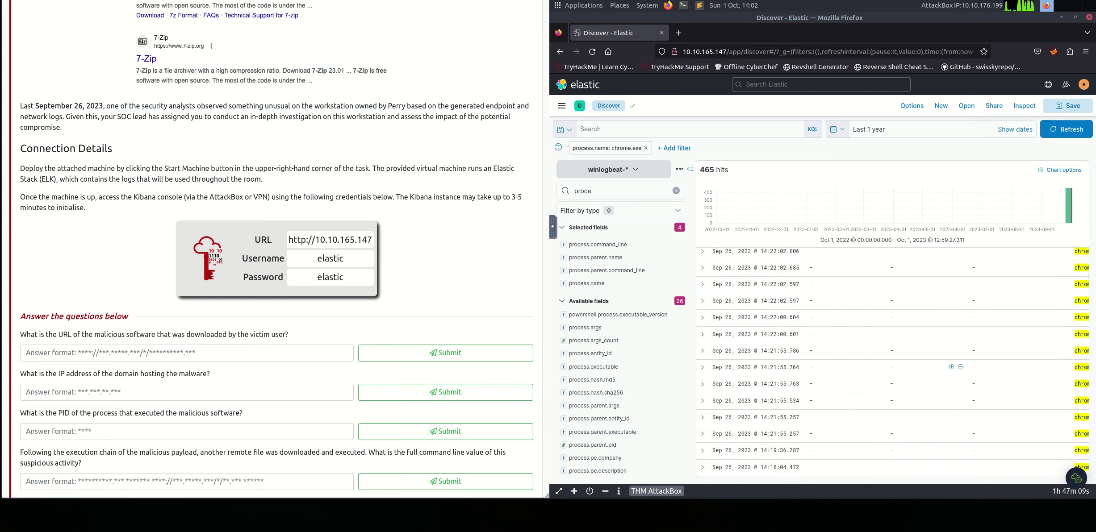
pyautogui.scroll(-5, 956, 367)
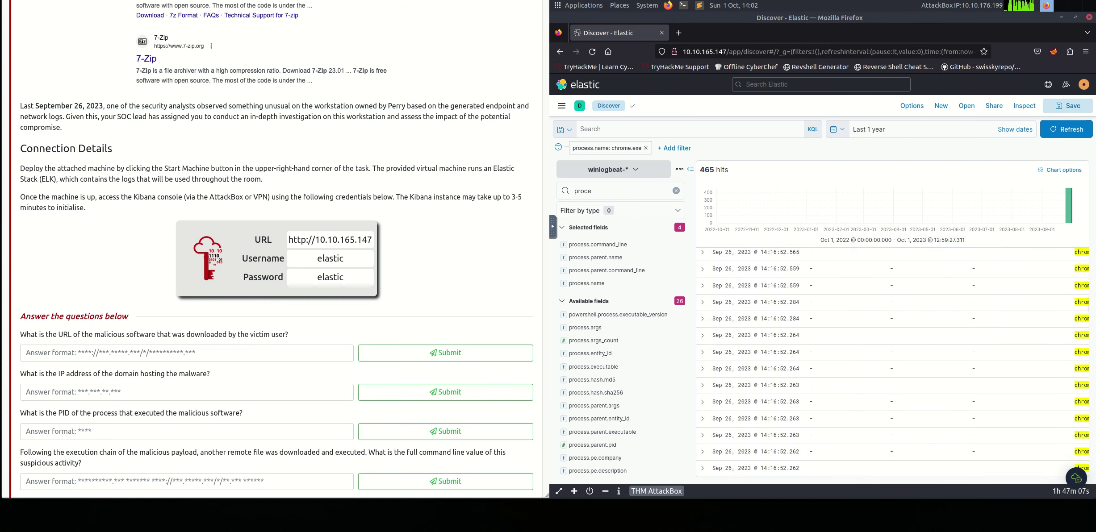
pyautogui.scroll(-5, 956, 367)
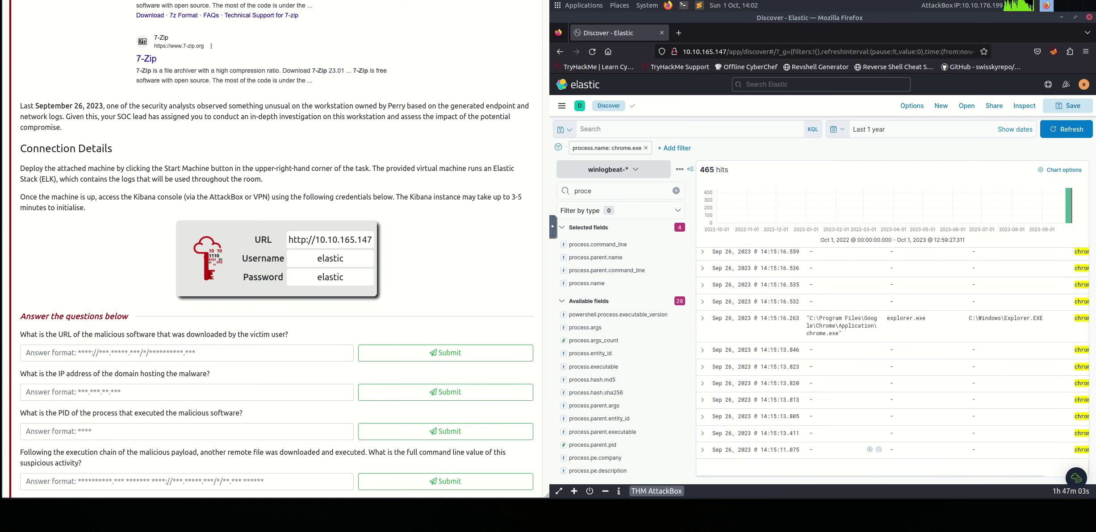
# Expand the earliest chrome.exe event, of 14:15:11.075, and examine its fields and full message text
pyautogui.click(702, 450)
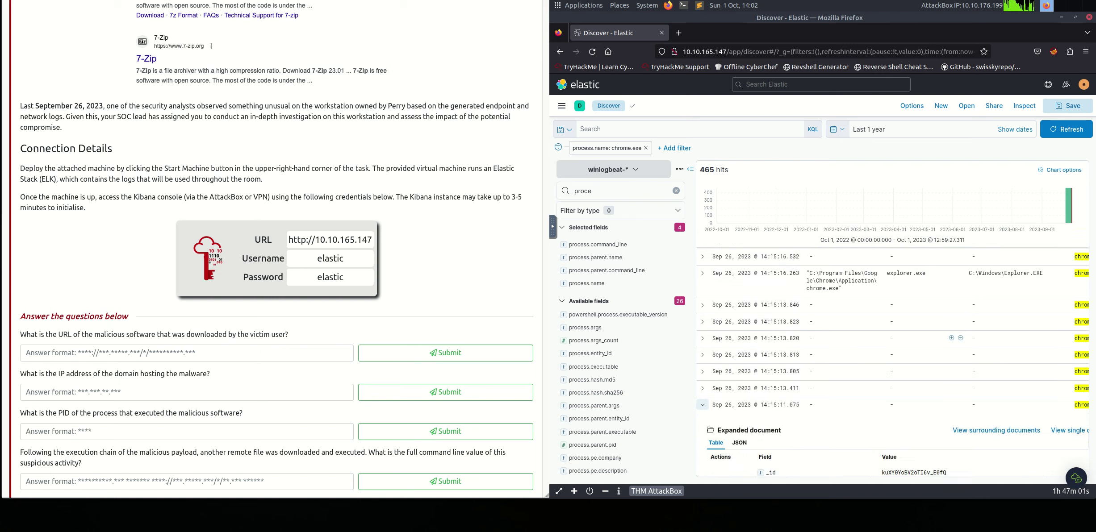
pyautogui.scroll(-5, 715, 368)
pyautogui.scroll(-12, 714, 368)
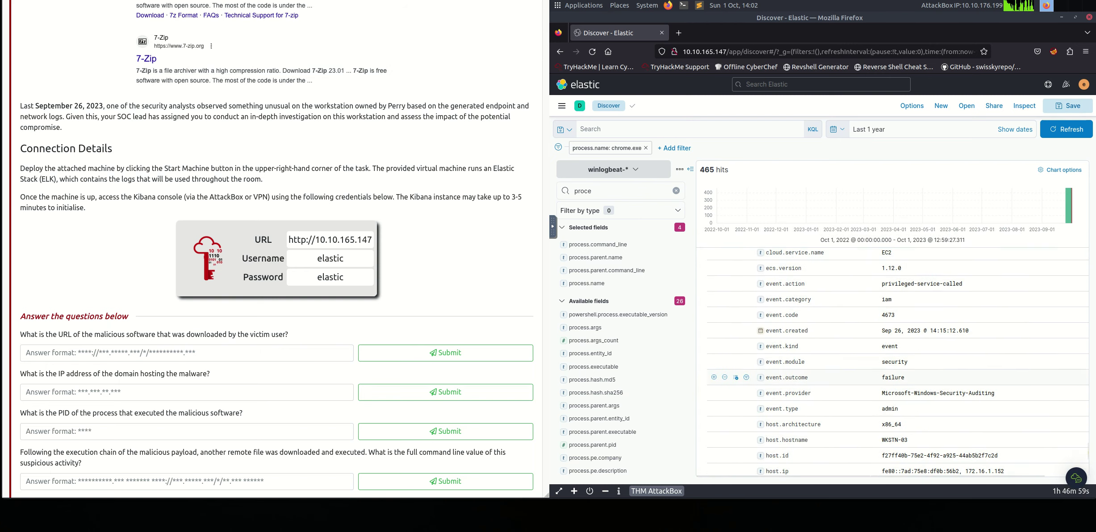
pyautogui.scroll(-4, 715, 368)
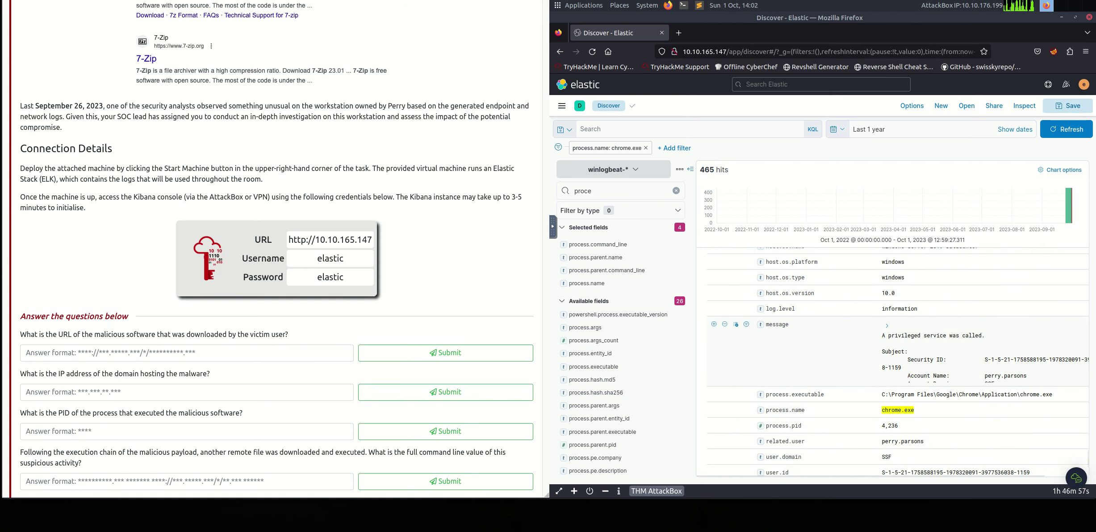
pyautogui.click(887, 325)
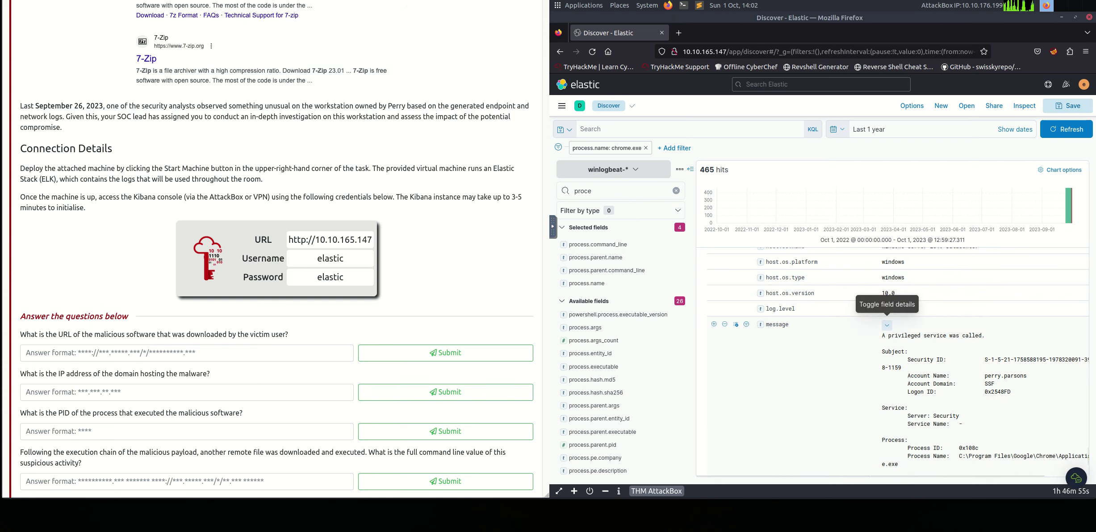
pyautogui.scroll(-4, 886, 326)
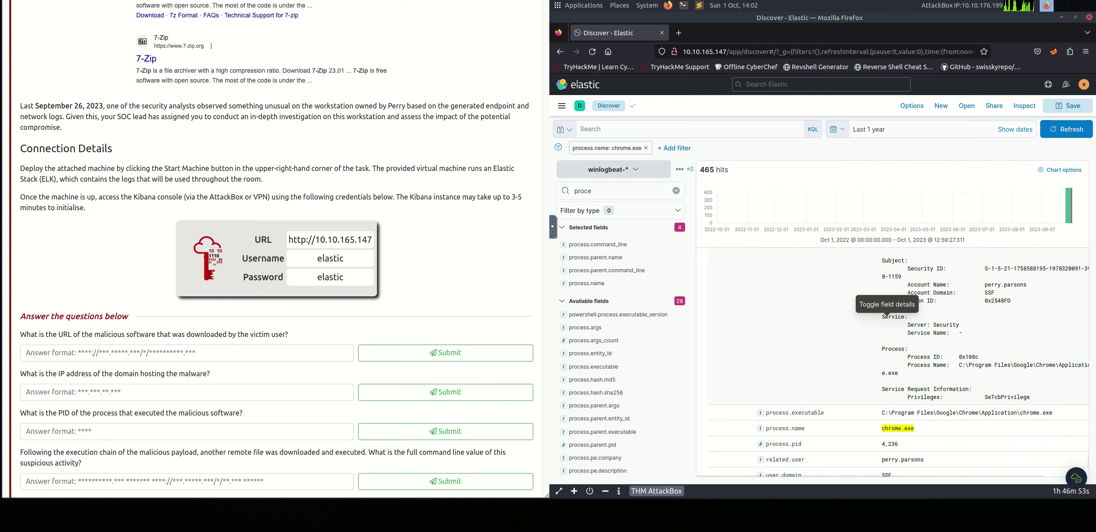
pyautogui.scroll(-6, 887, 317)
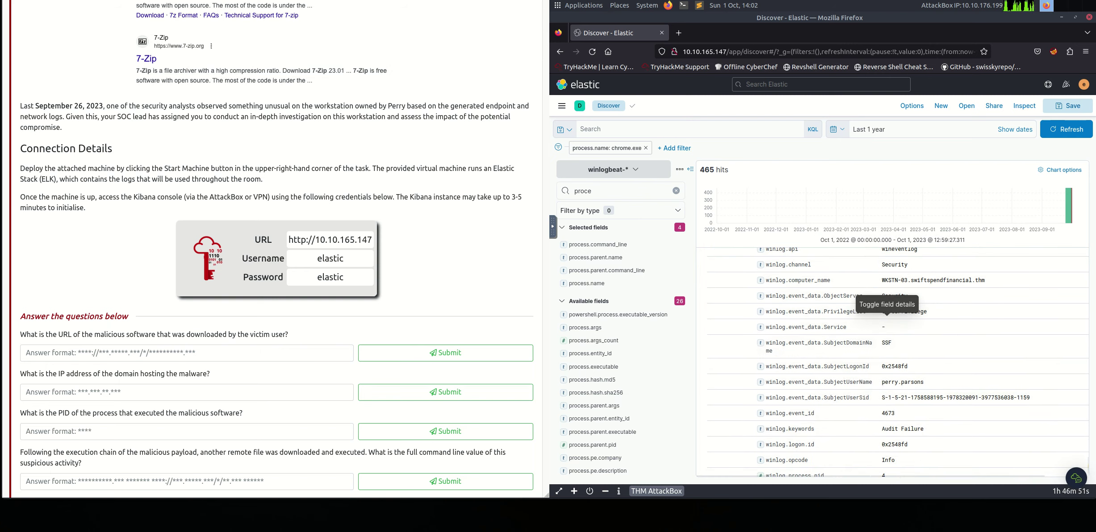
pyautogui.scroll(-5, 886, 317)
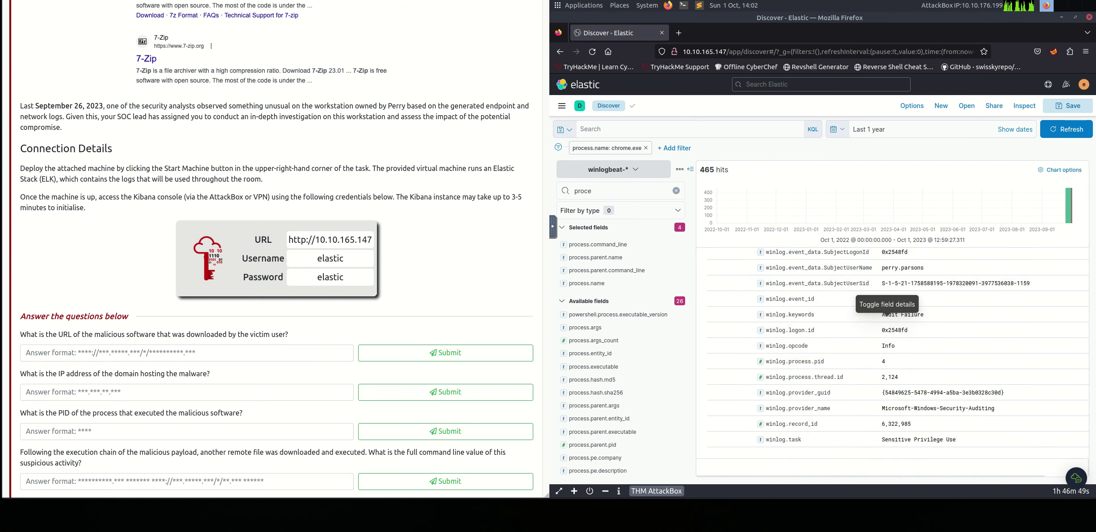
pyautogui.scroll(6, 887, 317)
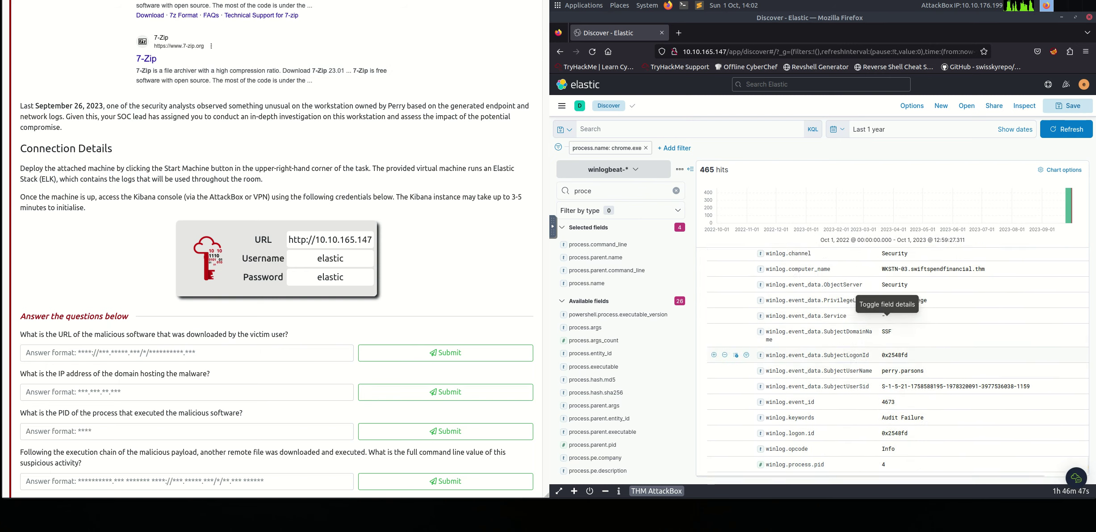
pyautogui.scroll(5, 887, 318)
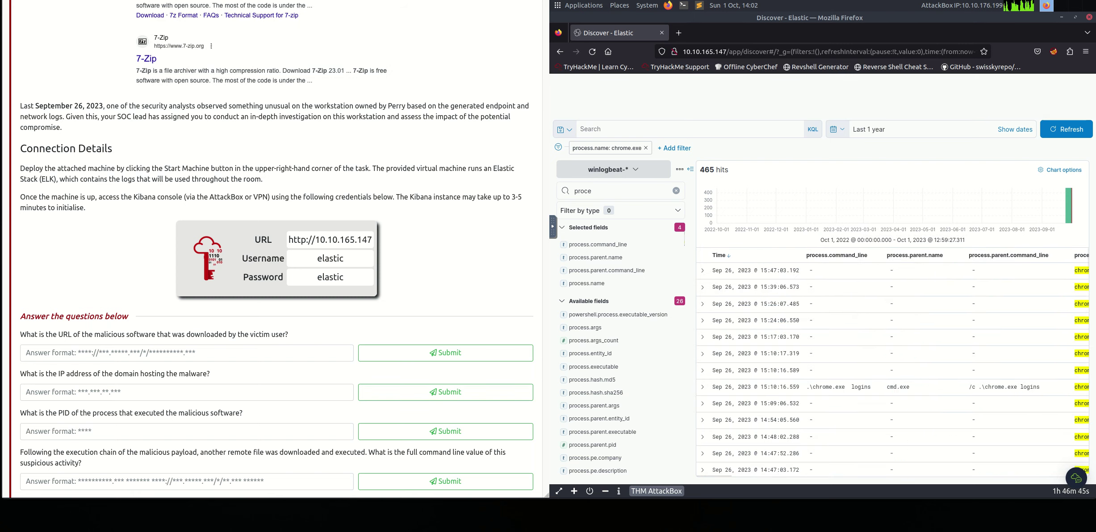
# Expand the chrome.exe event of 14:22:17.269 and examine its event, message and process fields
pyautogui.scroll(-5, 887, 317)
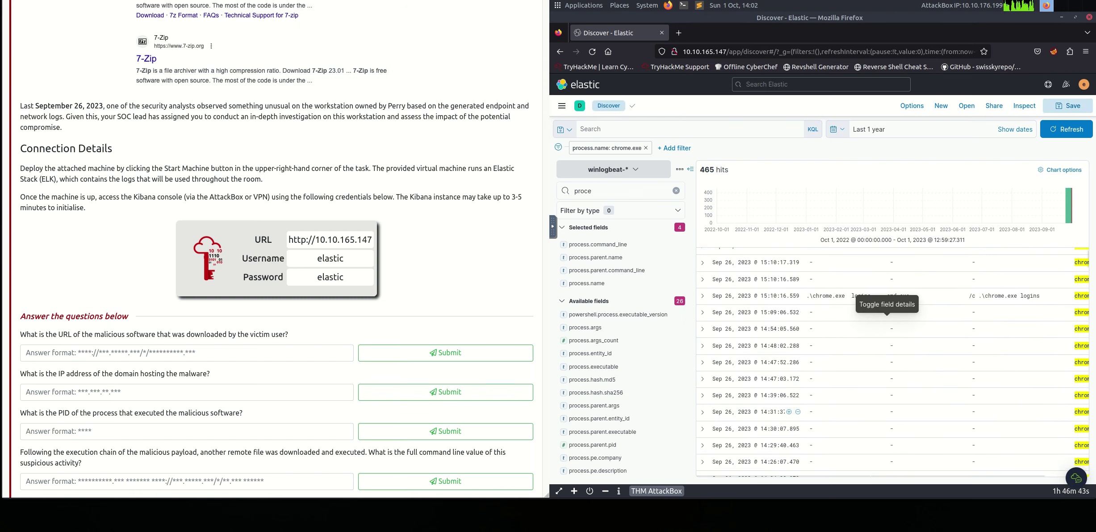
pyautogui.click(702, 429)
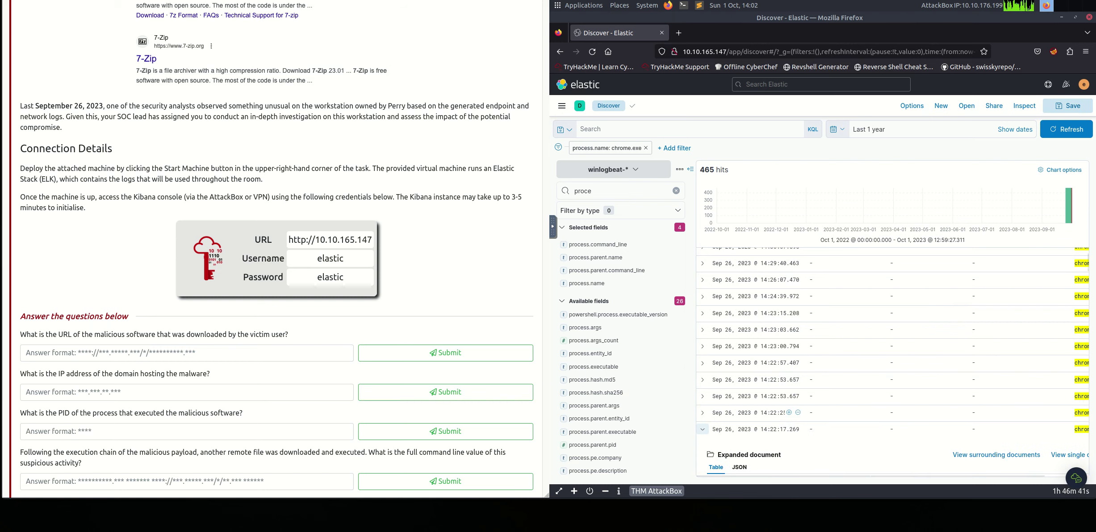
pyautogui.scroll(-4, 714, 333)
pyautogui.scroll(-8, 724, 339)
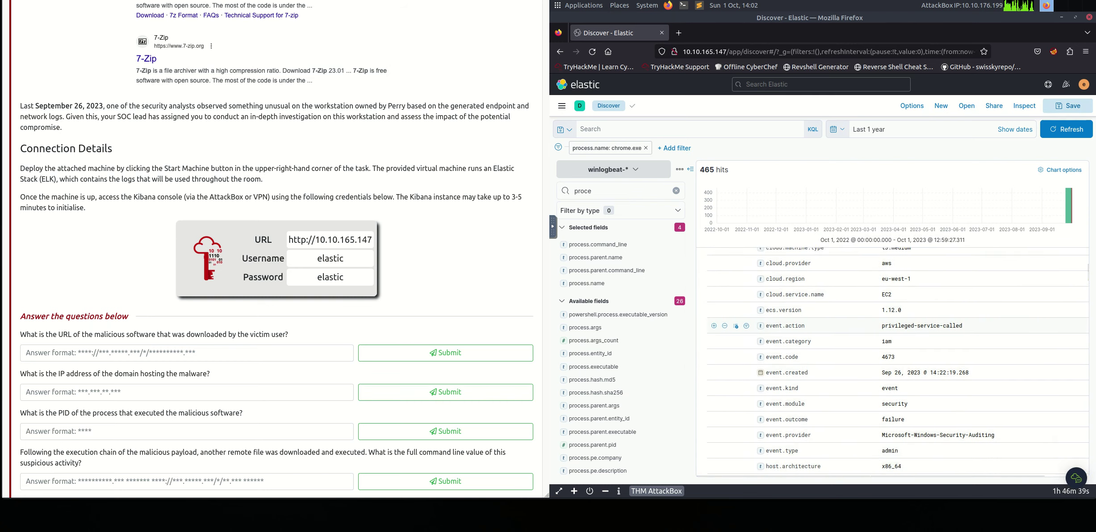
pyautogui.scroll(-3, 724, 347)
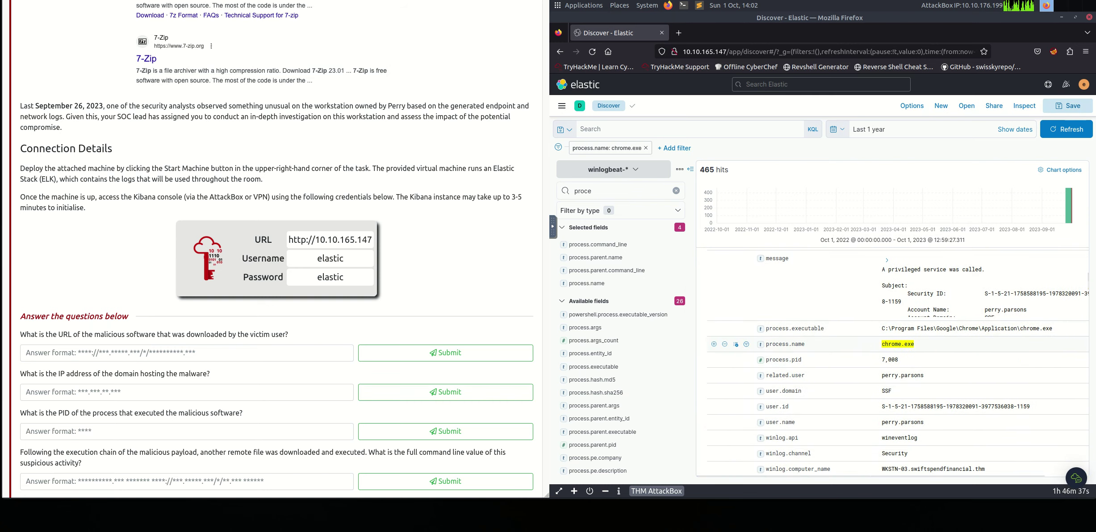
# Search the chrome.exe events for *http*
pyautogui.click(795, 134)
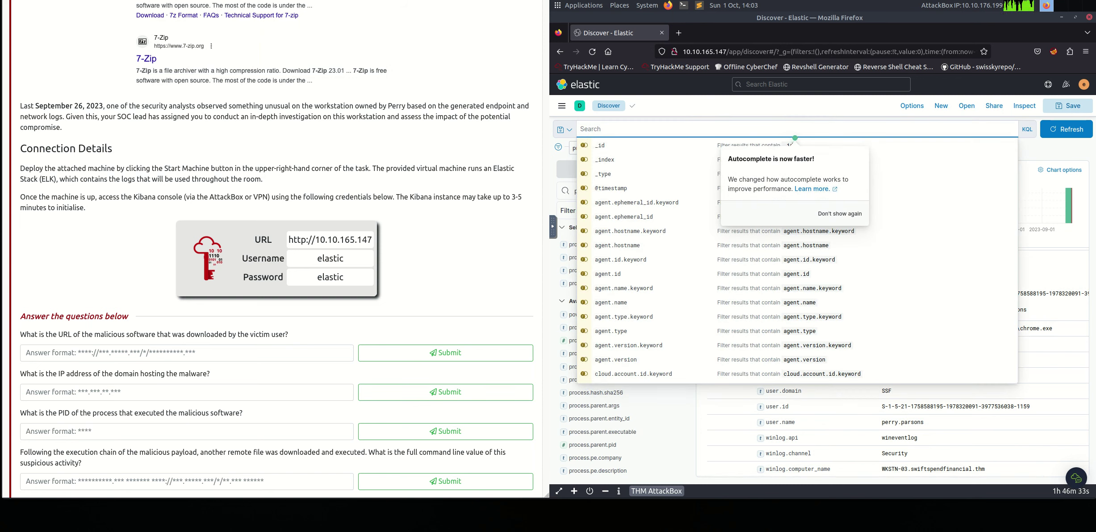
pyautogui.write('*http')
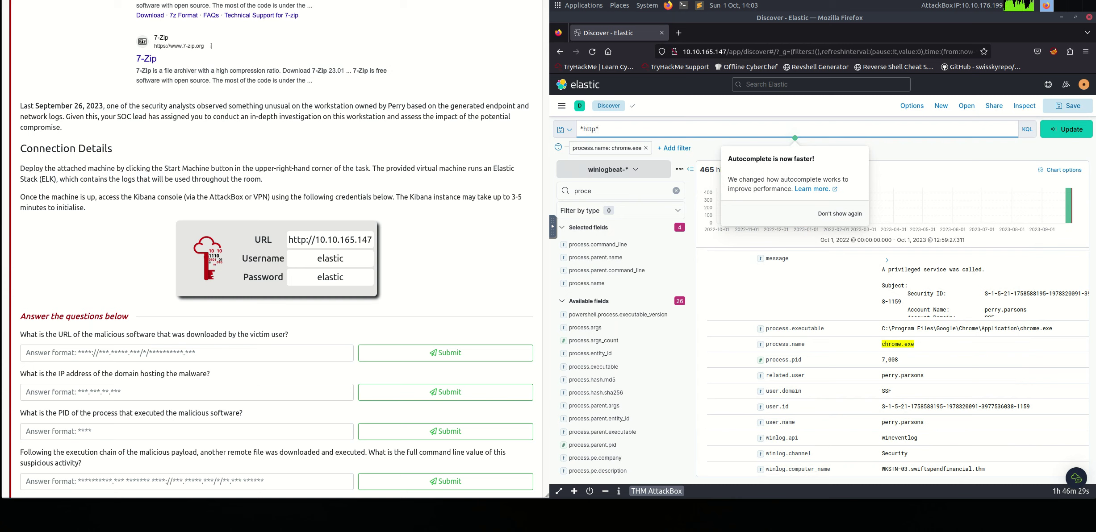
pyautogui.write('*')
pyautogui.press('Return')
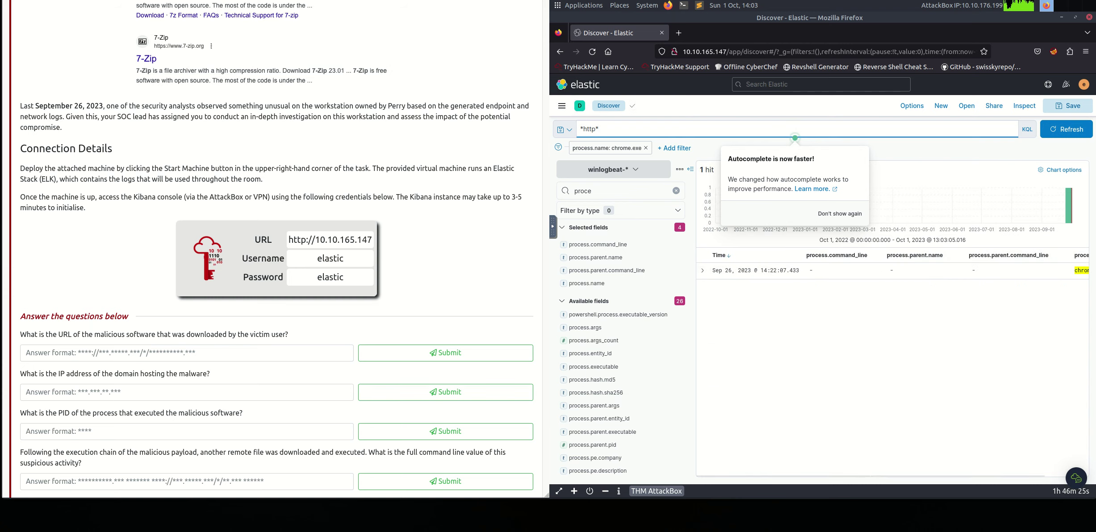
# Expand the chrome.exe event of 14:22:07.433 and examine its file path and full message text
pyautogui.click(703, 270)
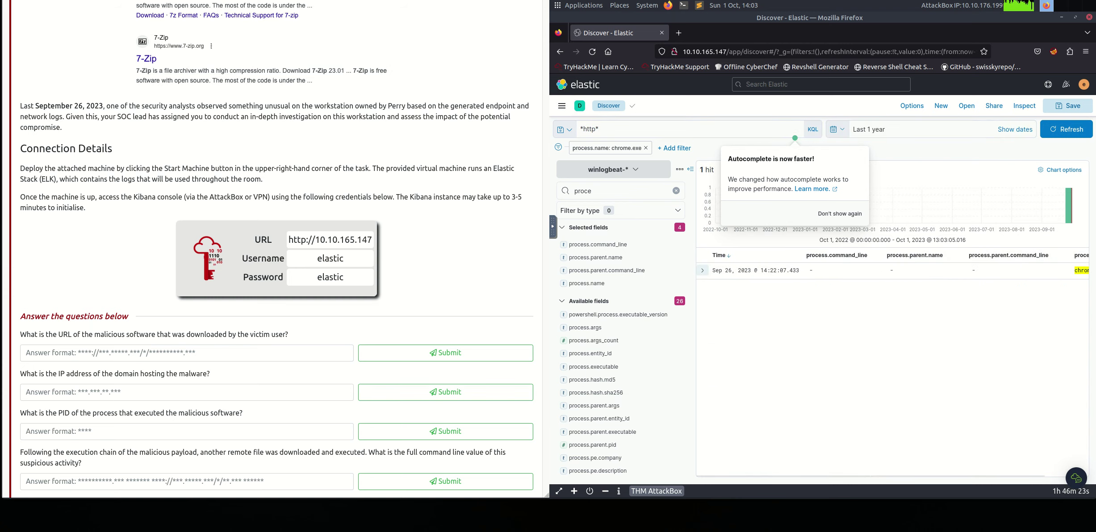
pyautogui.scroll(-8, 893, 361)
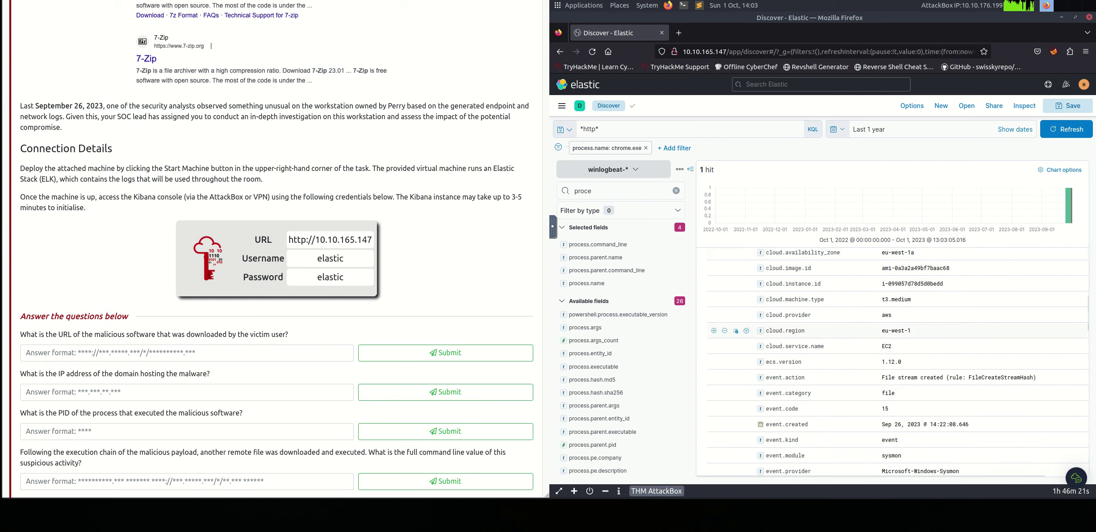
pyautogui.scroll(-3, 893, 290)
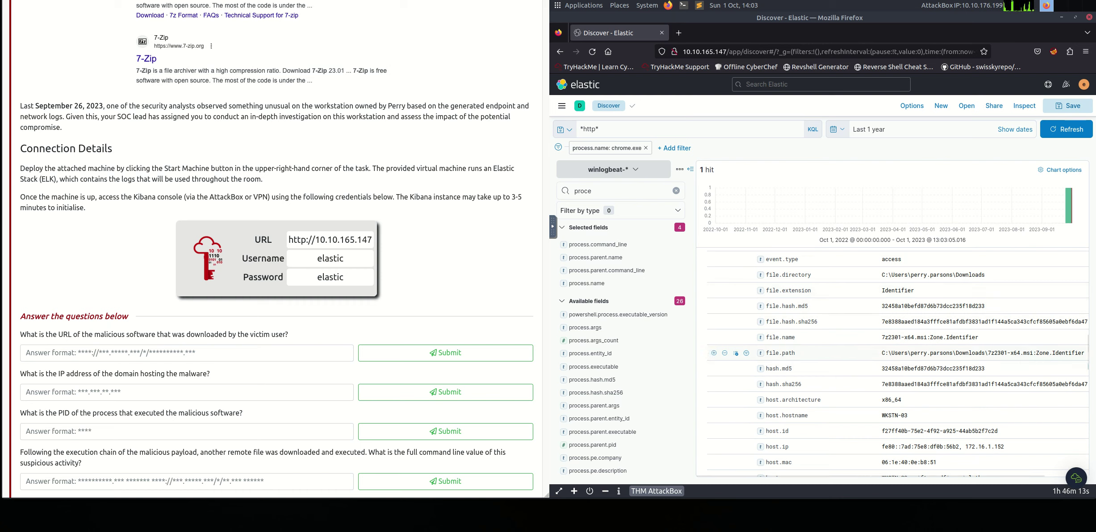
pyautogui.moveTo(882, 353); pyautogui.dragTo(1019, 353)
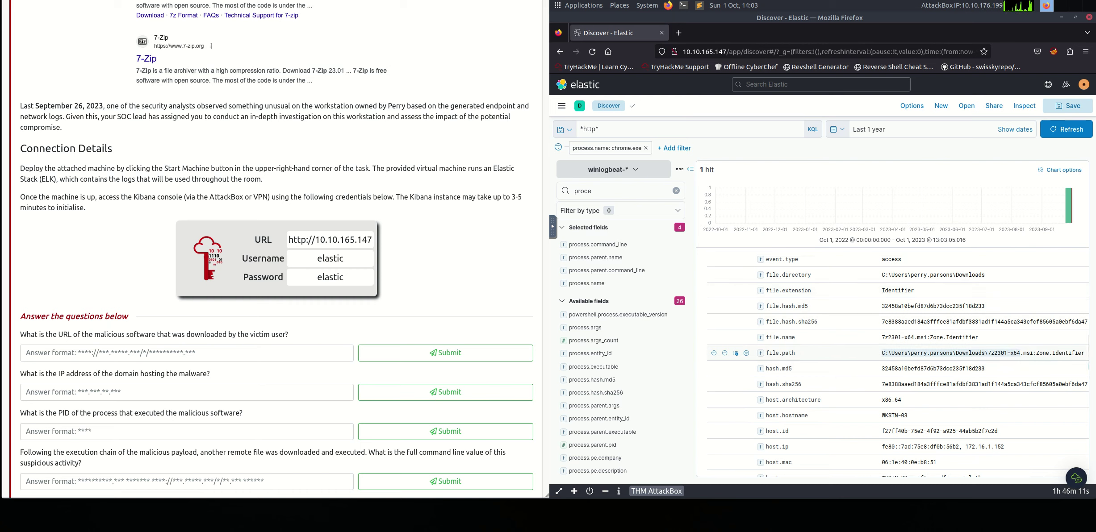
pyautogui.scroll(-4, 983, 353)
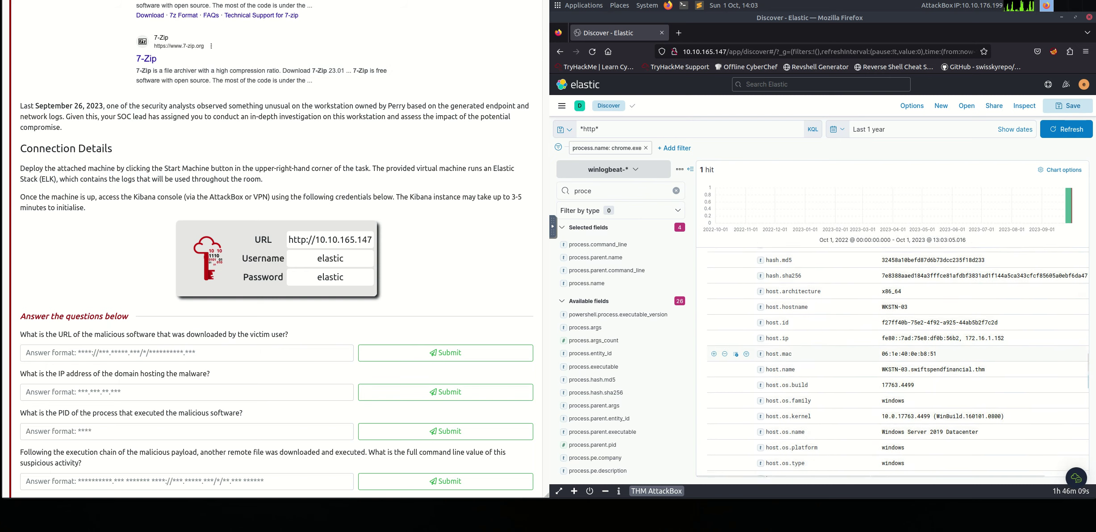
pyautogui.scroll(-6, 983, 353)
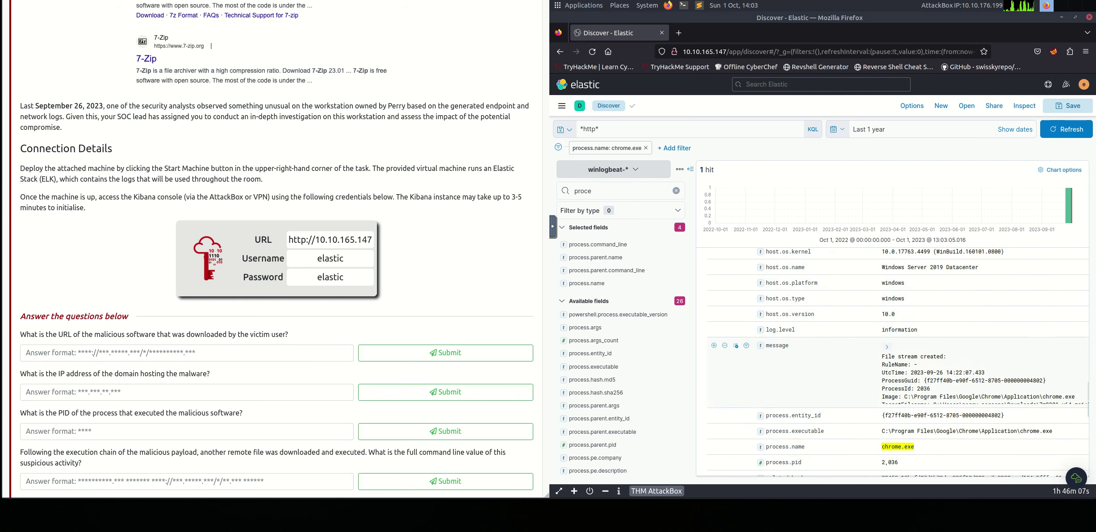
pyautogui.click(886, 346)
pyautogui.scroll(-3, 886, 346)
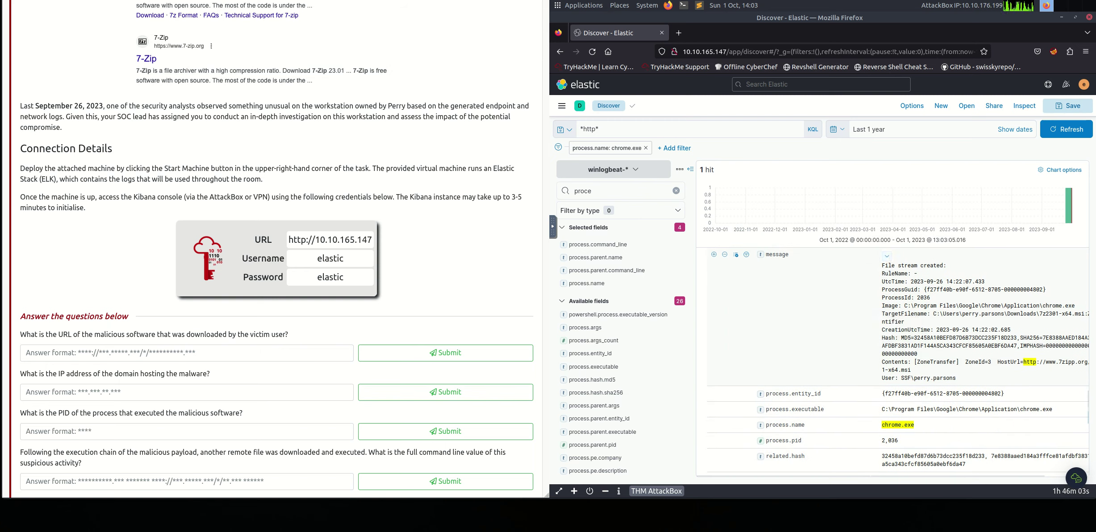
pyautogui.moveTo(1024, 363); pyautogui.dragTo(911, 370)
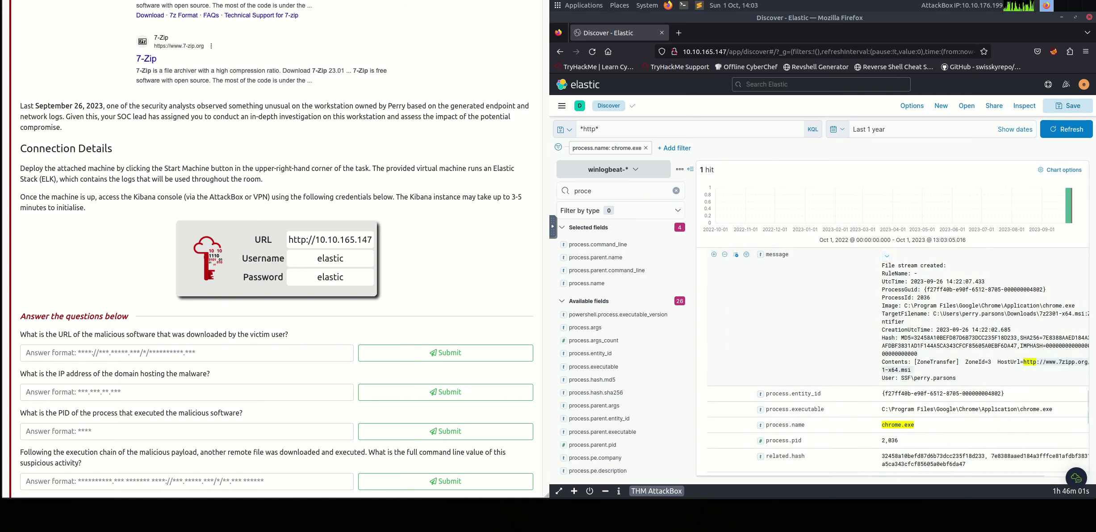
pyautogui.rightClick(906, 370)
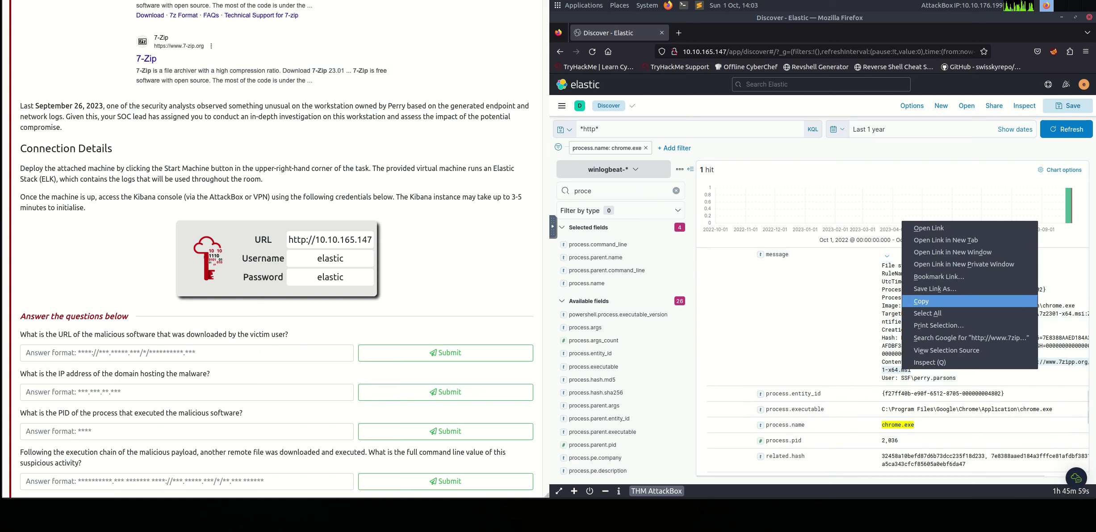
pyautogui.click(960, 301)
pyautogui.rightClick(49, 353)
pyautogui.click(90, 415)
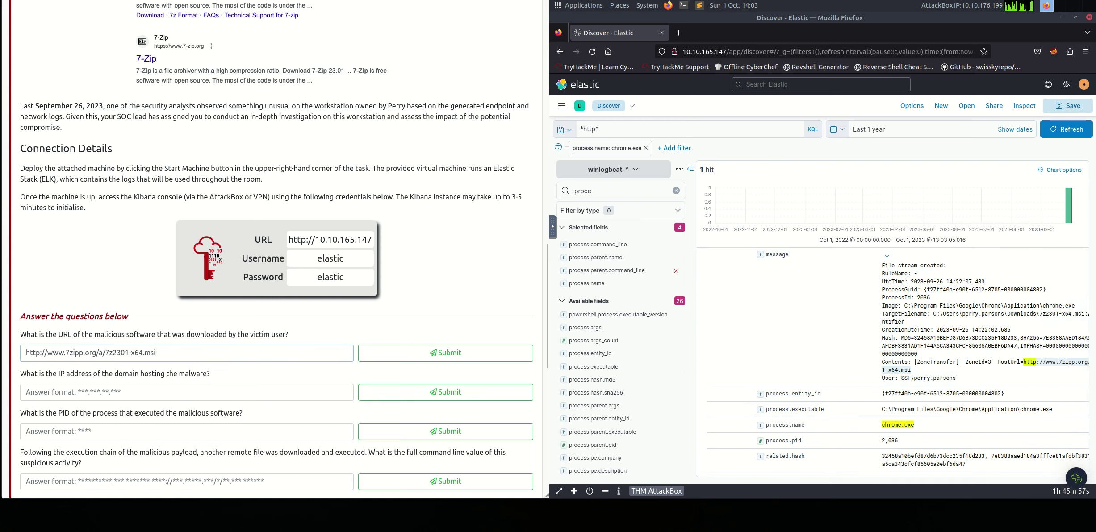
pyautogui.press('Return')
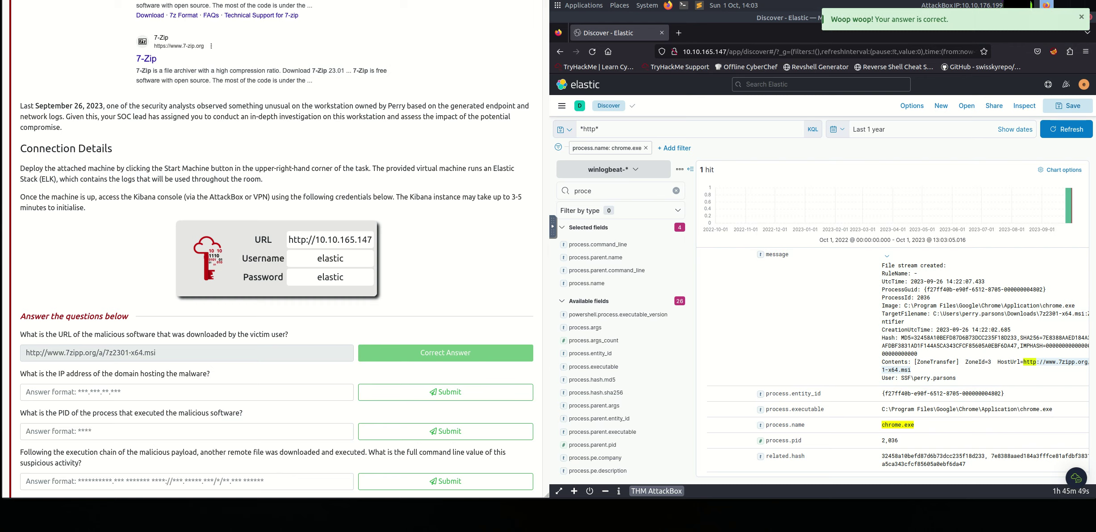
# Remove the process.name: chrome.exe filter and rebuild the event columns as process.name followed by process.command_line
pyautogui.click(645, 148)
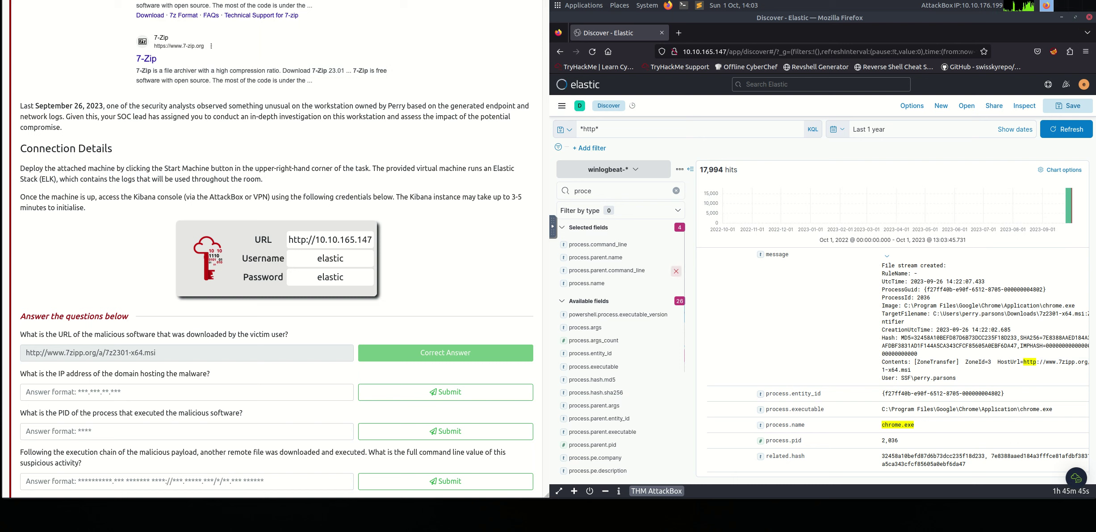
pyautogui.click(676, 270)
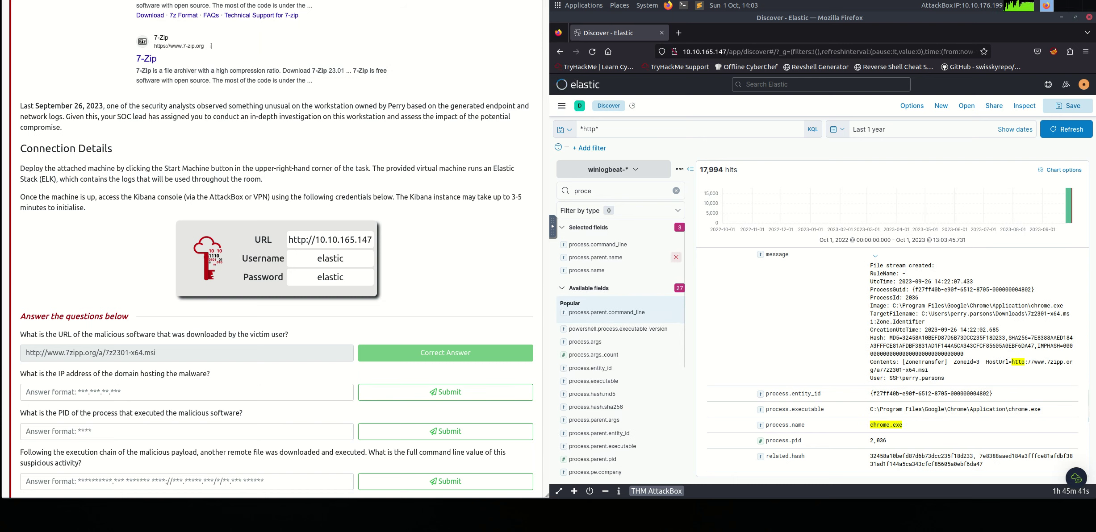
pyautogui.click(676, 257)
pyautogui.click(676, 257)
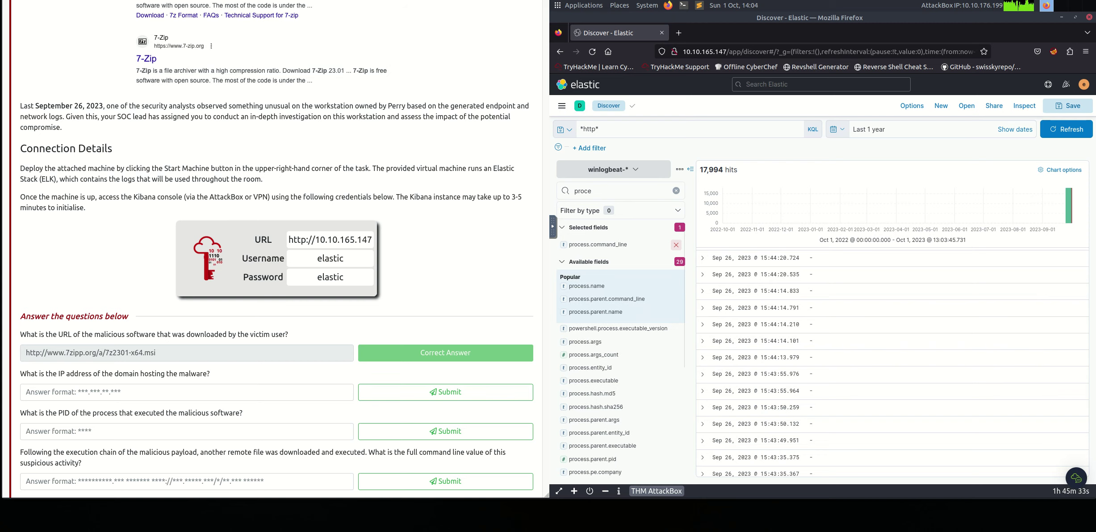
pyautogui.click(676, 245)
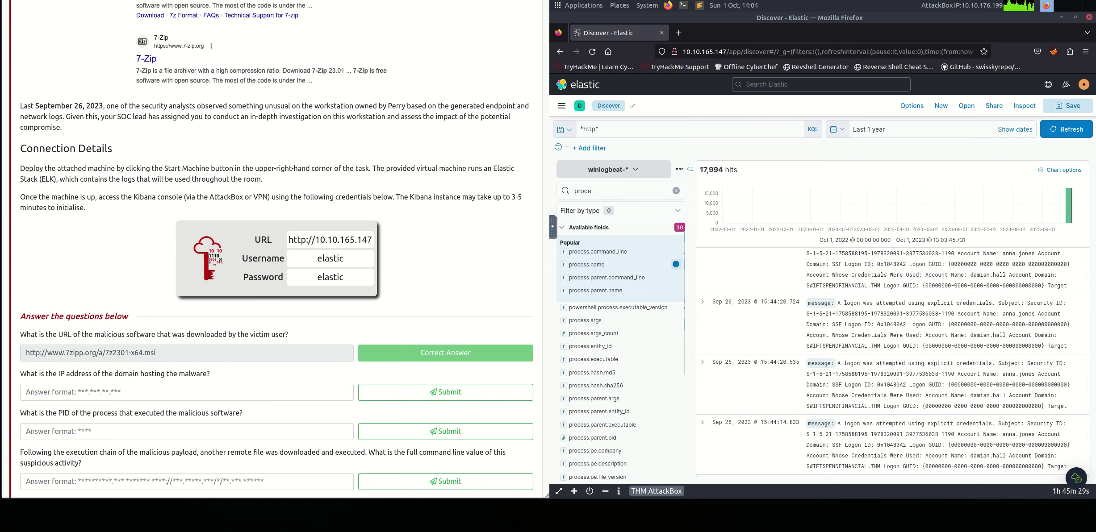
pyautogui.click(675, 265)
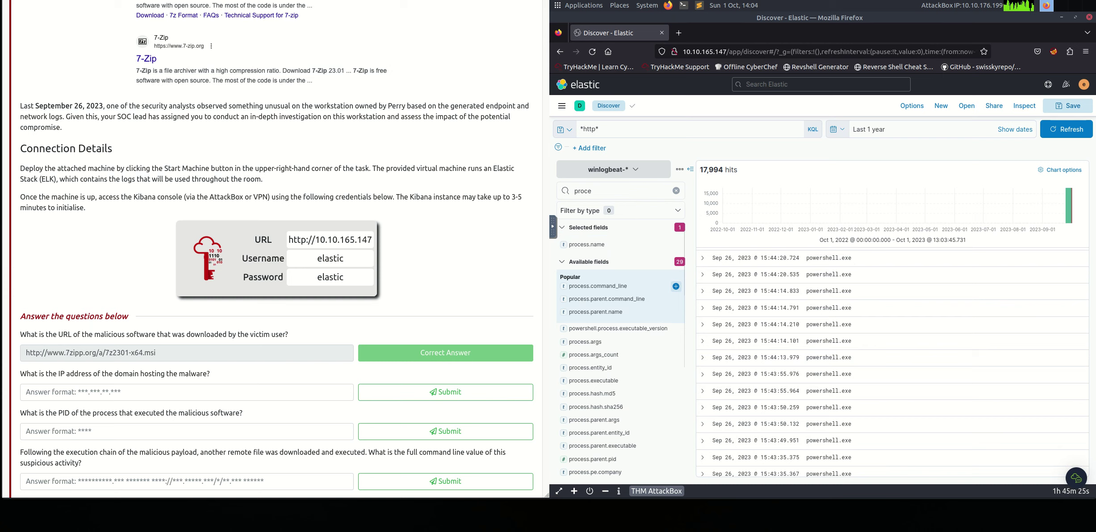
pyautogui.click(675, 286)
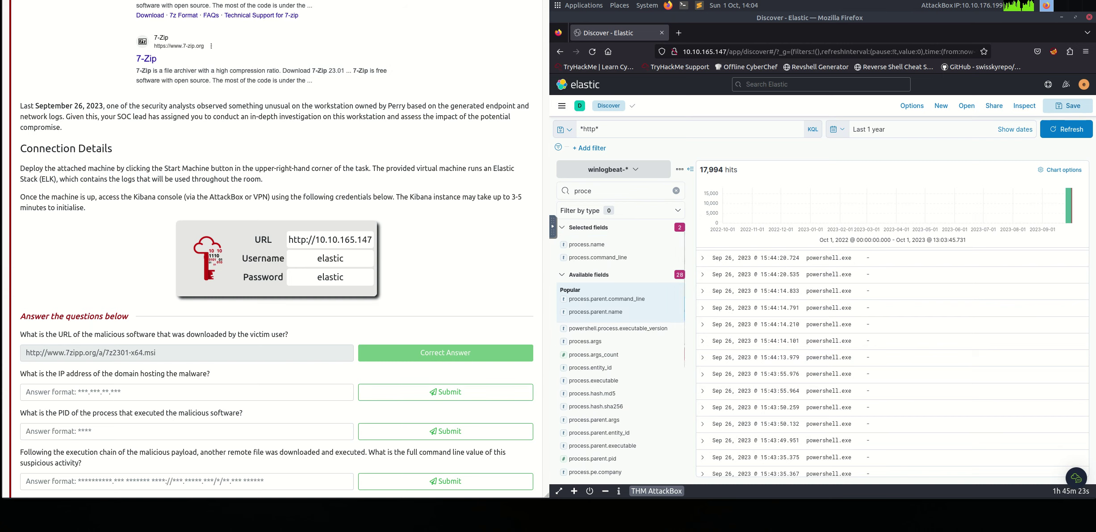
# Replace the search query with *ps1* and run it across all events
pyautogui.click(597, 129)
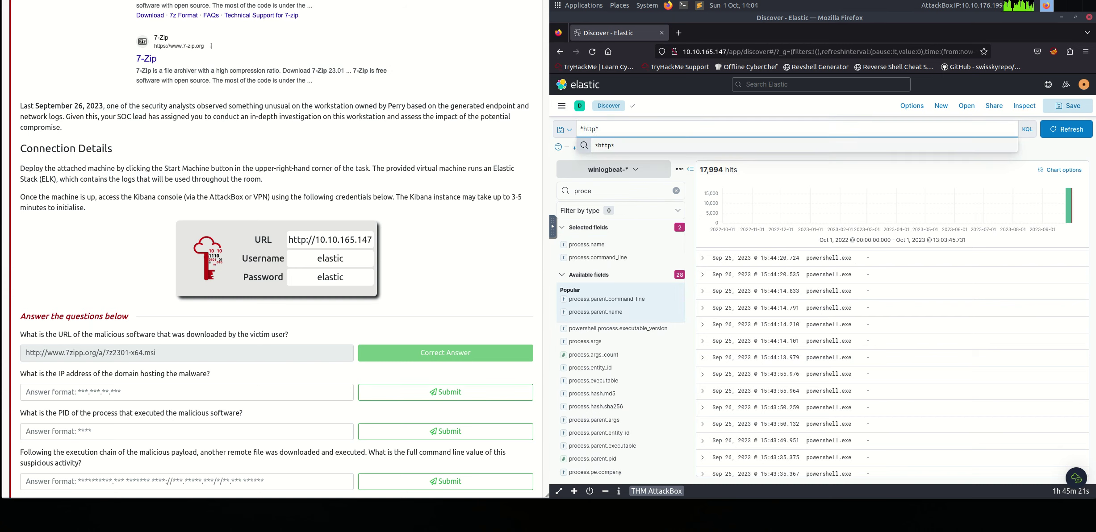
pyautogui.press('BackSpace')
pyautogui.press('BackSpace')
pyautogui.press('BackSpace')
pyautogui.press('BackSpace')
pyautogui.press('BackSpace')
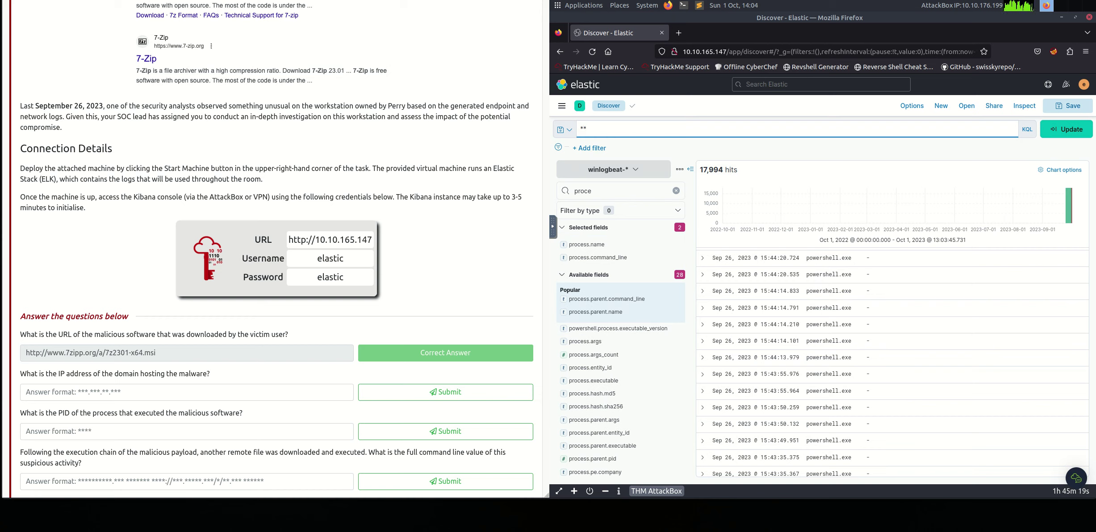
pyautogui.write('ps1*')
pyautogui.press('Return')
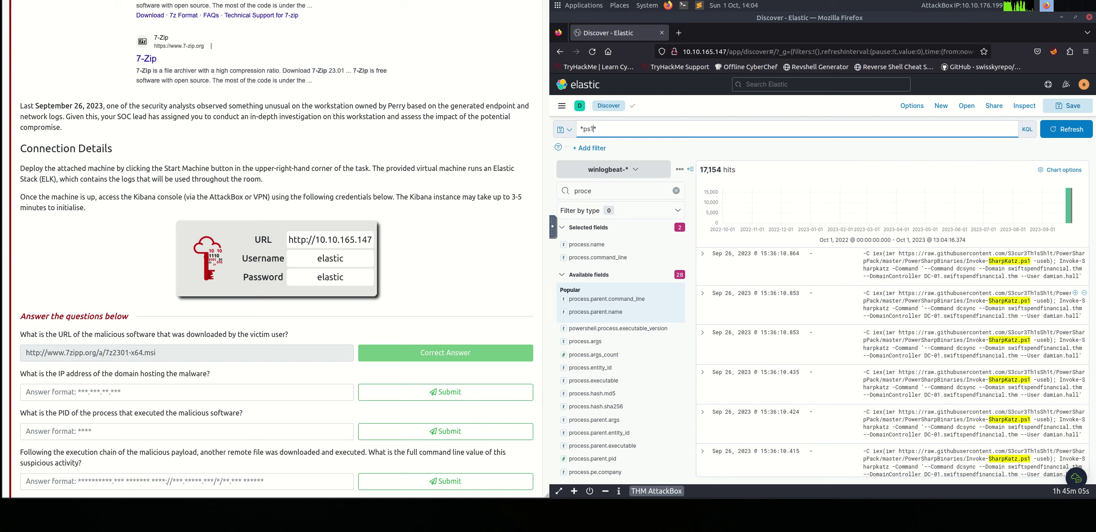
# Examine the process names and command lines of the *ps1* events from the newest to the last loaded entry
pyautogui.scroll(-15, 892, 363)
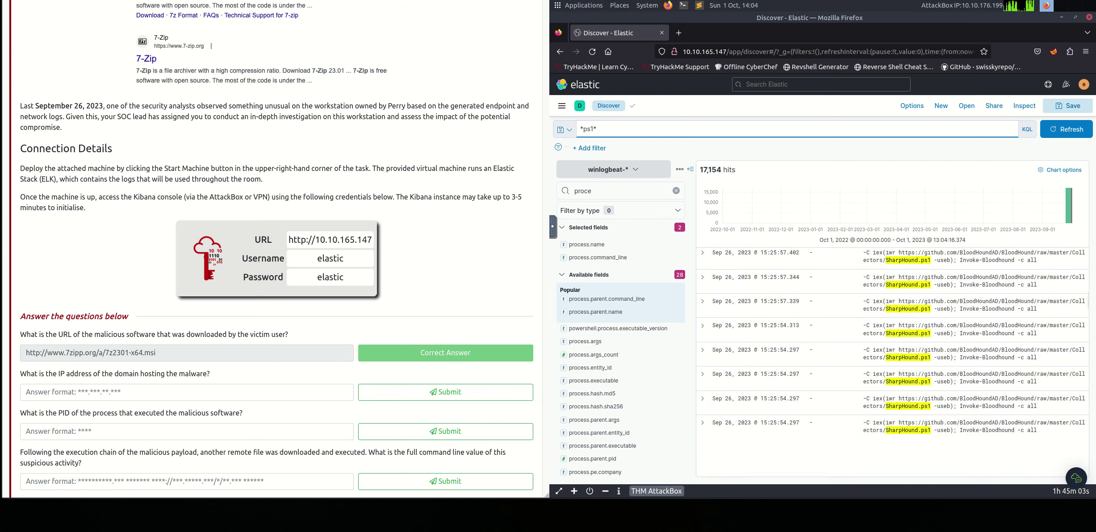
pyautogui.scroll(-5, 891, 363)
pyautogui.scroll(-3, 892, 363)
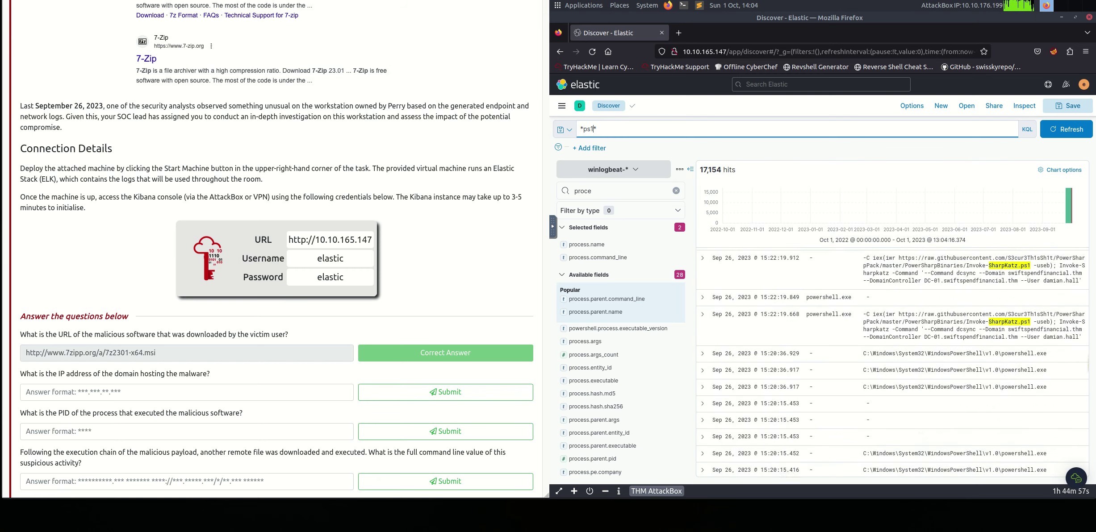
pyautogui.scroll(-3, 891, 363)
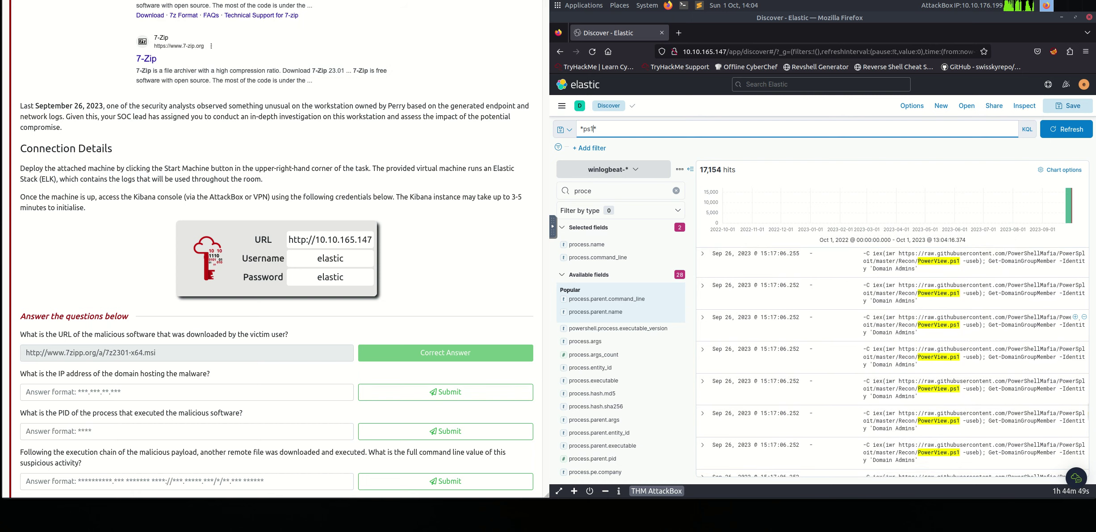
pyautogui.scroll(-3, 892, 362)
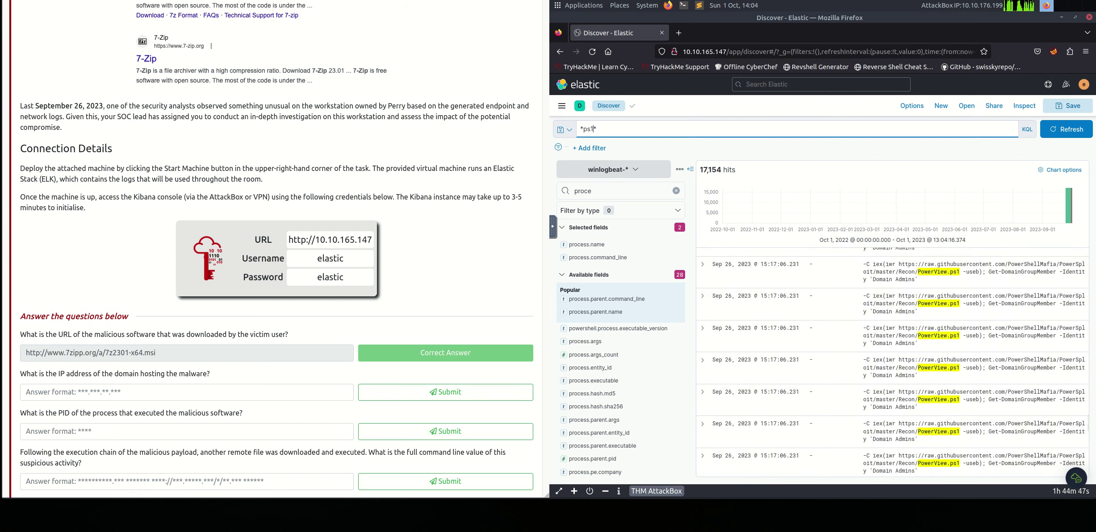
pyautogui.scroll(-5, 891, 363)
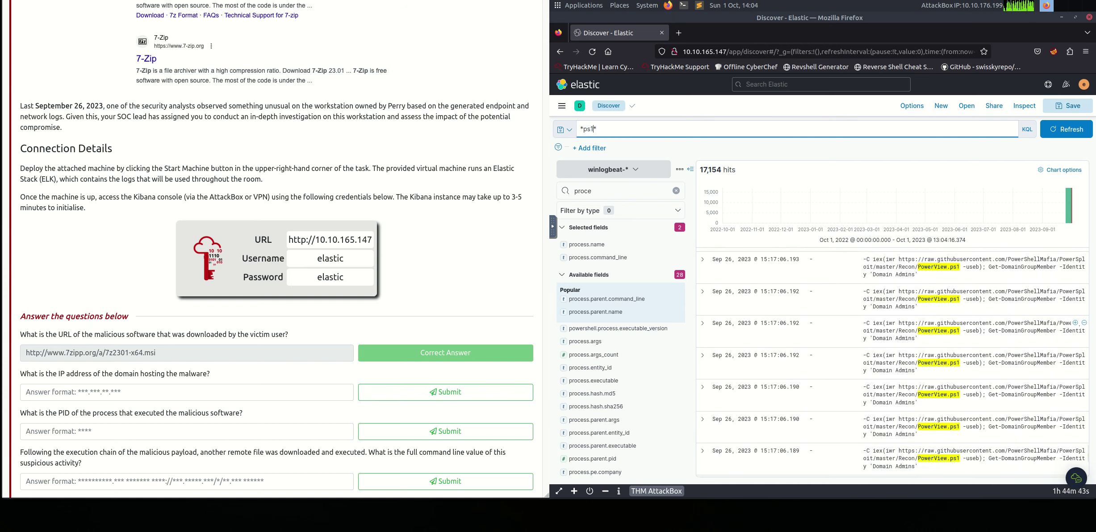
pyautogui.scroll(-5, 892, 363)
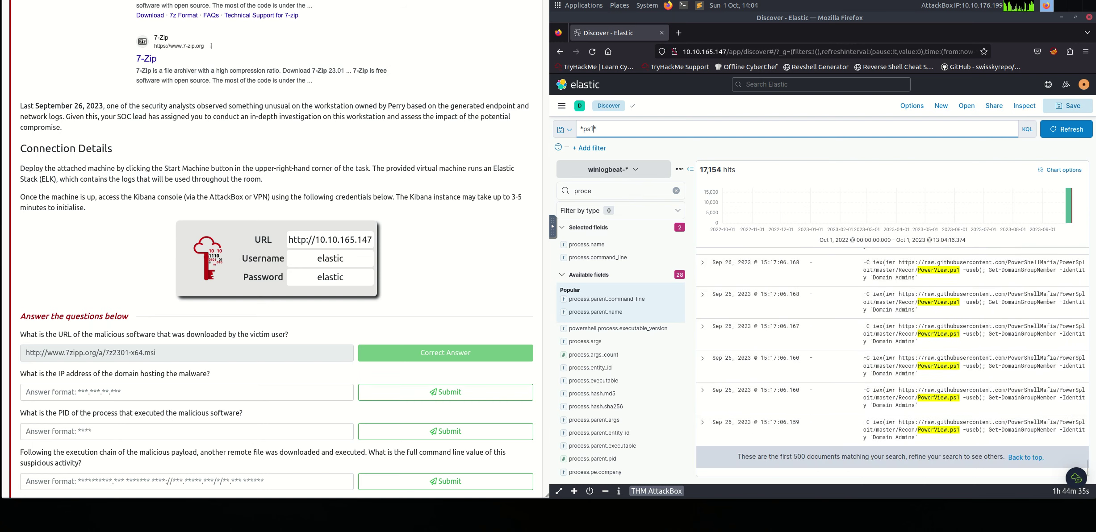
# Return to the start of the event list and sort it by time in ascending order
pyautogui.click(1026, 458)
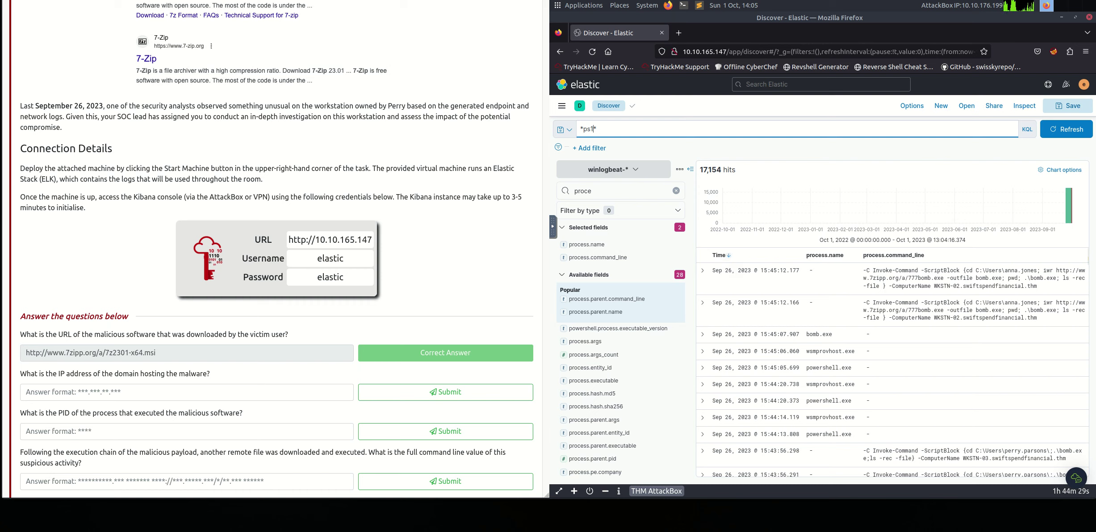
pyautogui.click(728, 255)
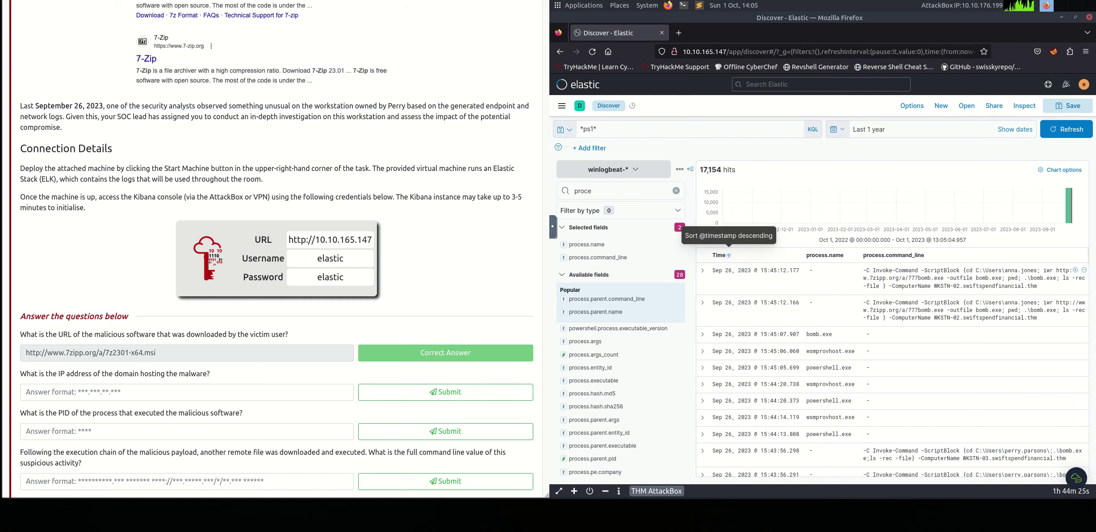
# Review the oldest *ps1* events and filter the results to process.name powershell.exe
pyautogui.scroll(-3, 728, 255)
pyautogui.scroll(-5, 728, 255)
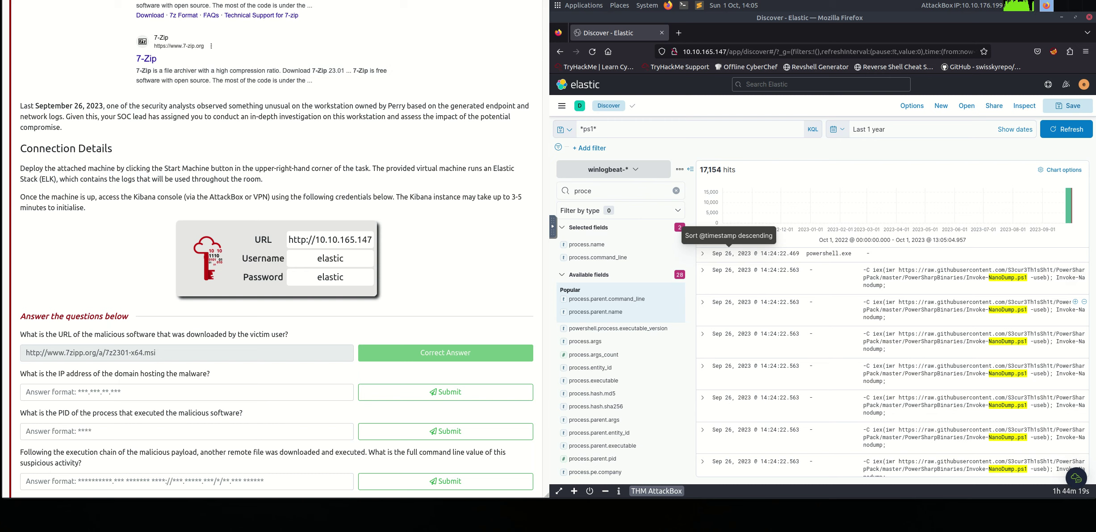
pyautogui.scroll(-1, 728, 256)
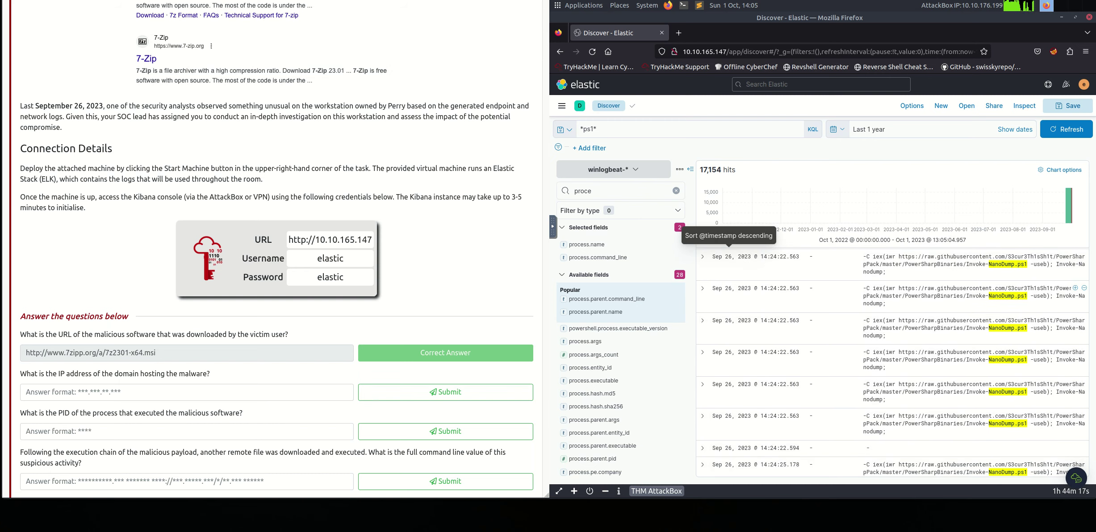
pyautogui.scroll(-6, 728, 255)
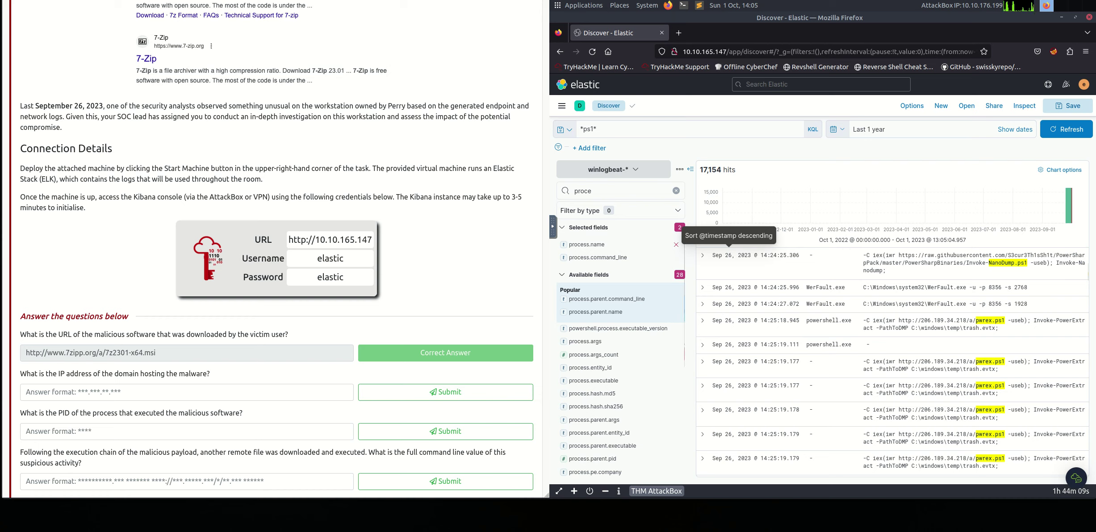
pyautogui.click(587, 244)
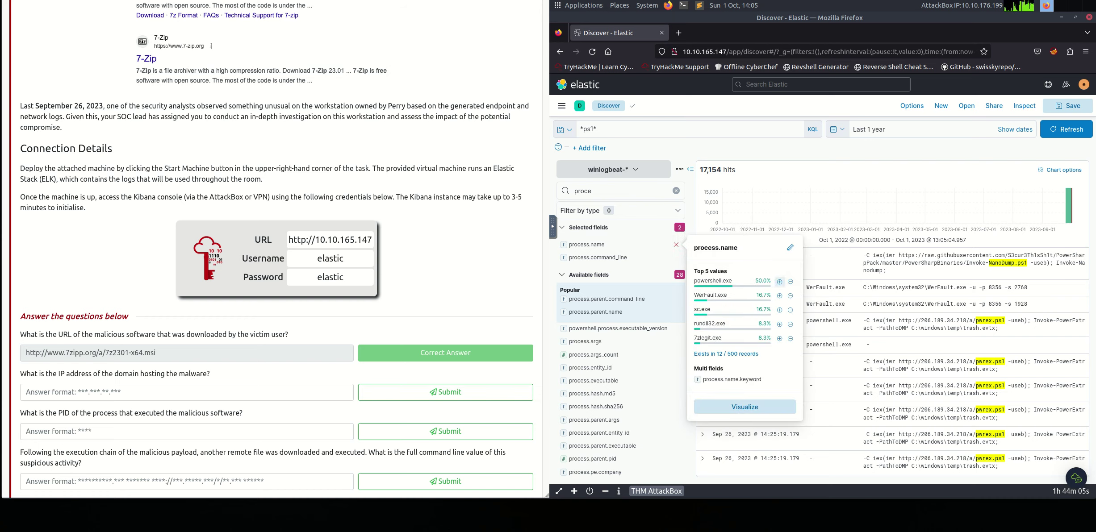
pyautogui.click(779, 282)
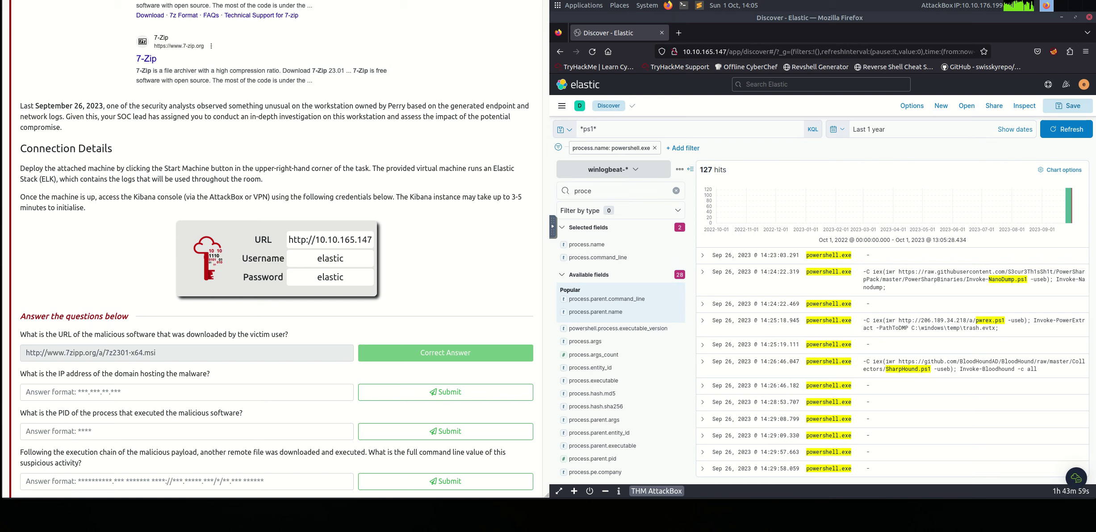
# Examine the command lines of the filtered powershell.exe events for downloads and check the question about the IP address hosting the malware
pyautogui.scroll(-2, 893, 366)
pyautogui.scroll(-6, 893, 357)
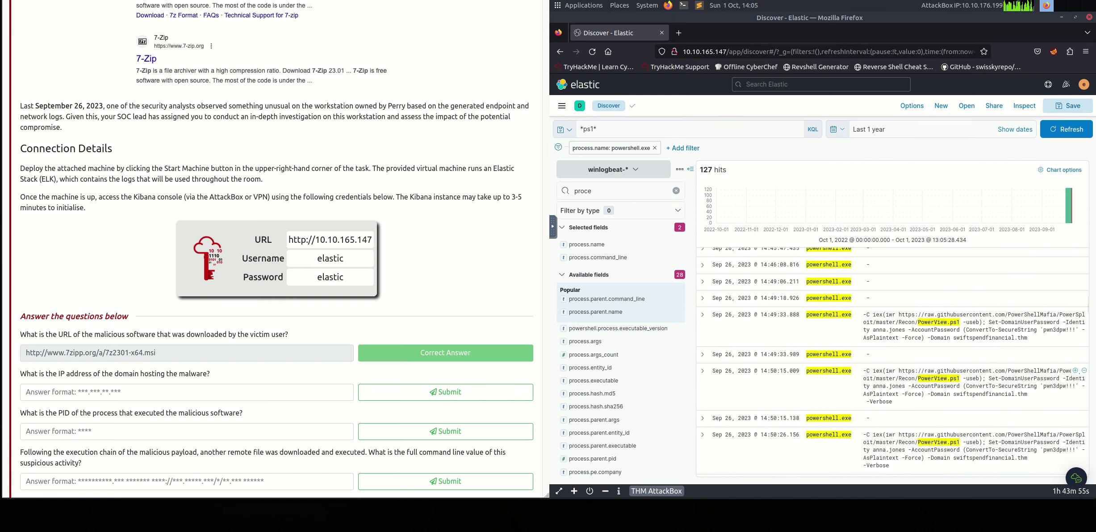
pyautogui.scroll(-8, 893, 364)
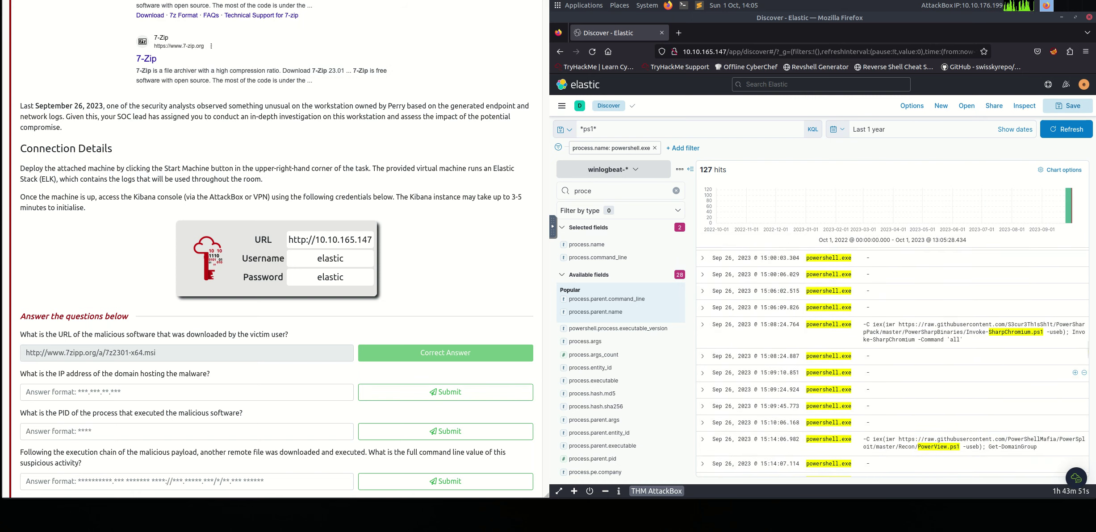
pyautogui.scroll(-6, 893, 362)
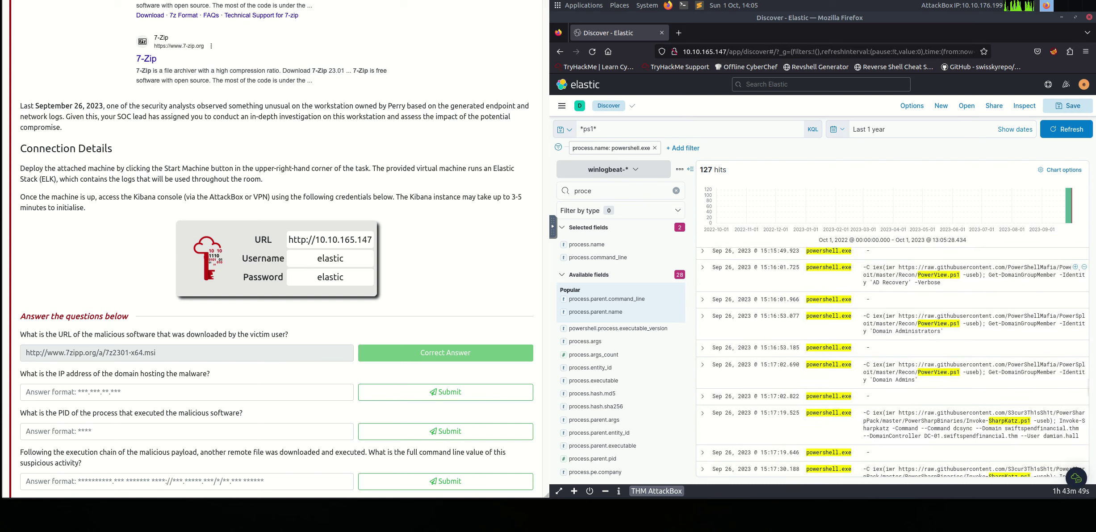
pyautogui.scroll(-8, 893, 362)
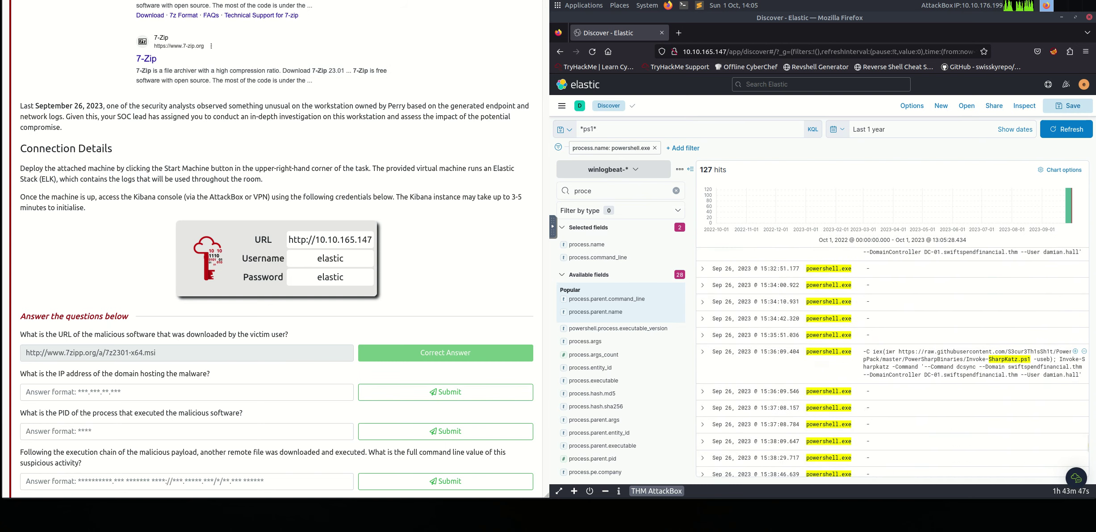
pyautogui.scroll(-6, 894, 362)
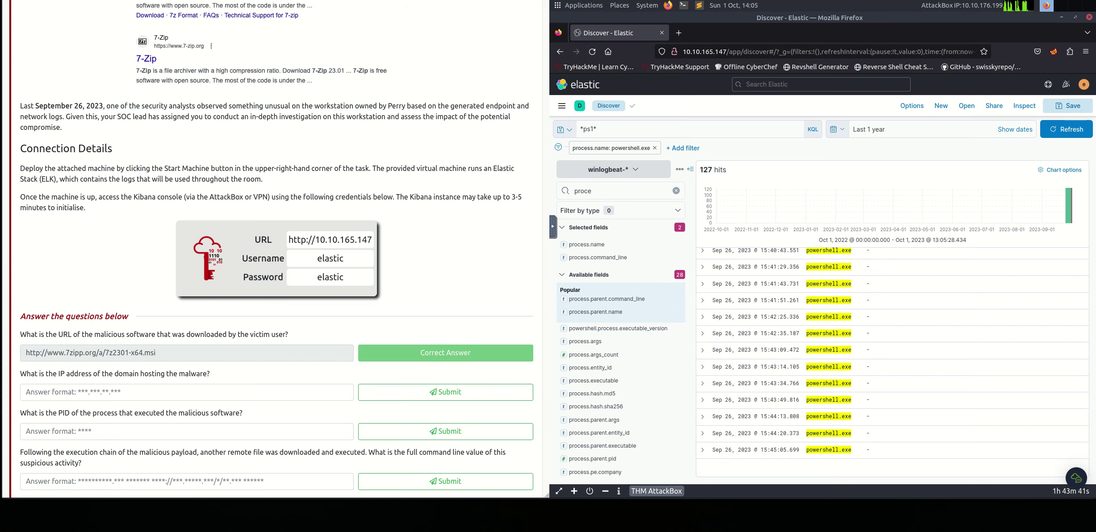
pyautogui.scroll(-2, 277, 250)
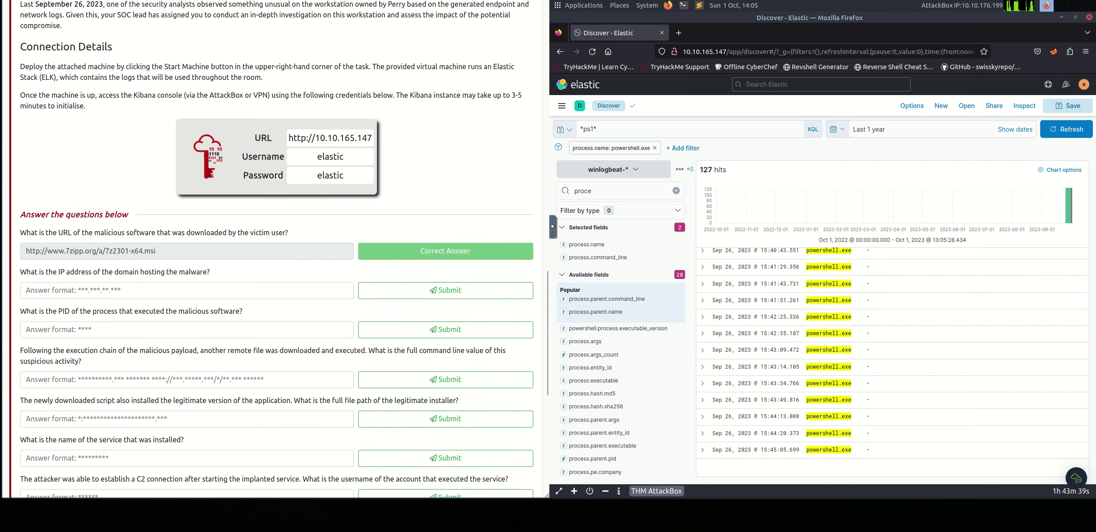
pyautogui.moveTo(58, 272); pyautogui.dragTo(206, 272)
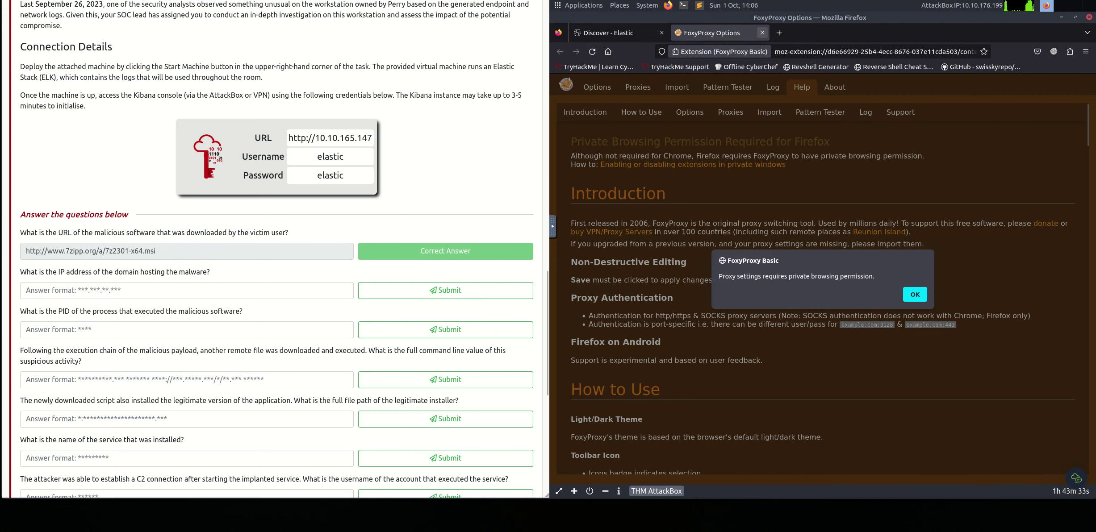
pyautogui.hotkey('ctrl', 'w')
pyautogui.scroll(5, 894, 402)
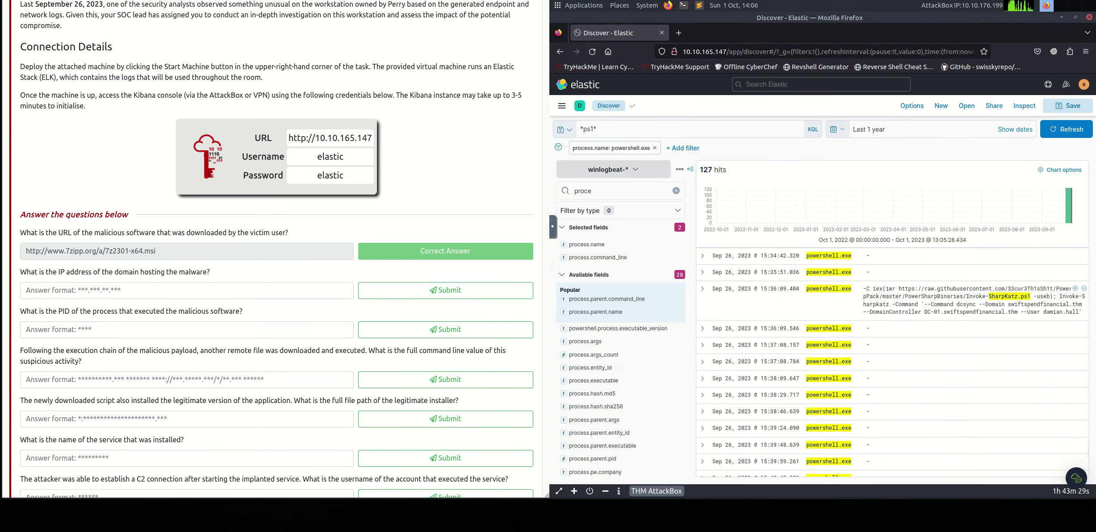
pyautogui.scroll(5, 893, 360)
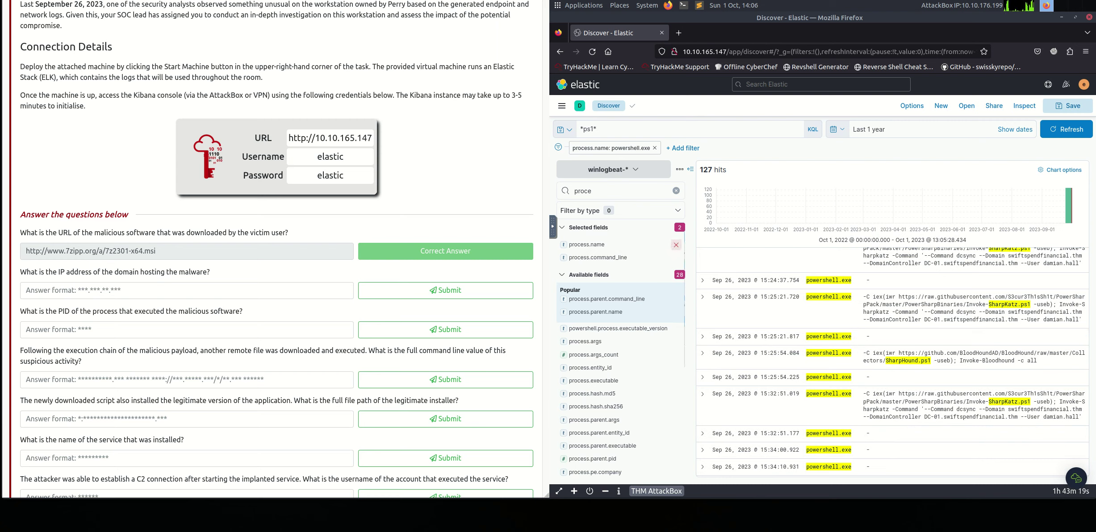
# Remove the process.name column and the process.name: powershell.exe filter from the event view
pyautogui.click(676, 245)
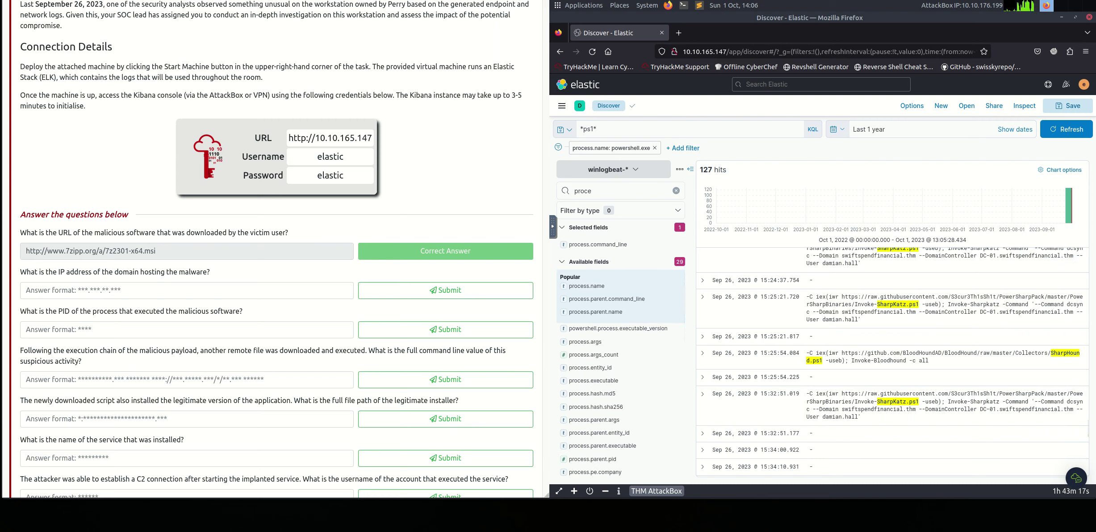
pyautogui.click(655, 148)
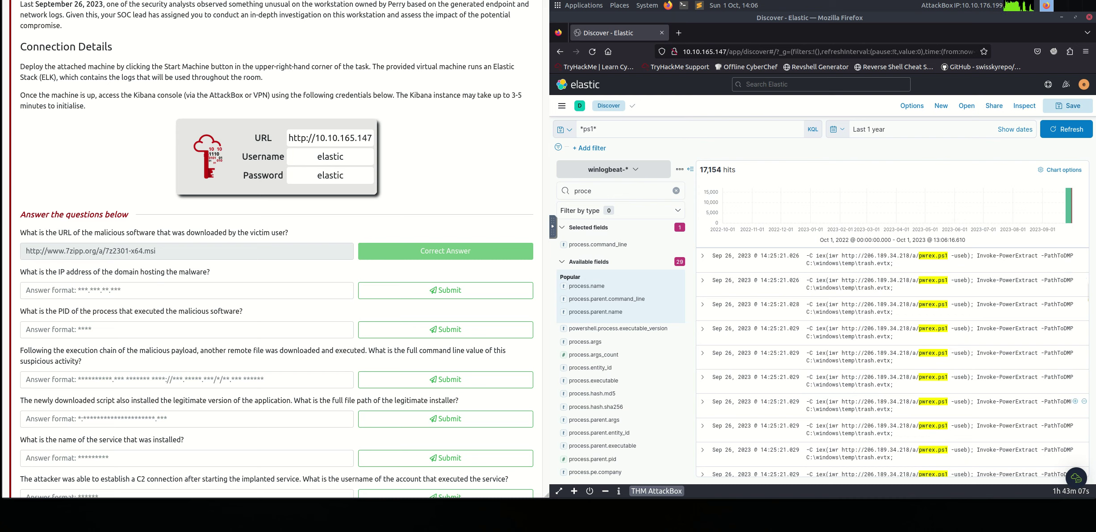
# Copy the IP address 206.189.34.218 from a pwrex.ps1 command line and submit it as the malware host's IP address
pyautogui.moveTo(864, 402); pyautogui.dragTo(905, 402)
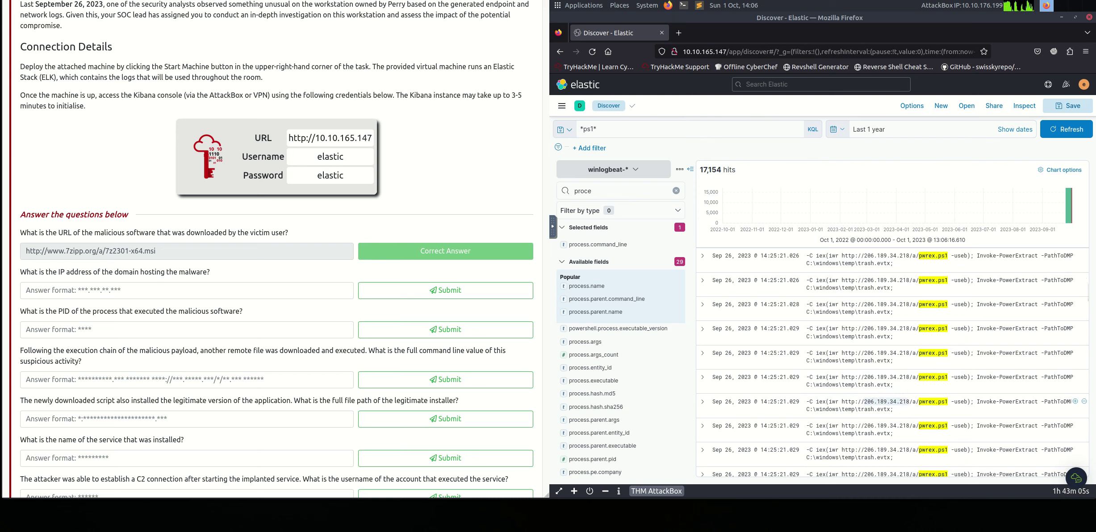
pyautogui.rightClick(904, 402)
pyautogui.click(929, 322)
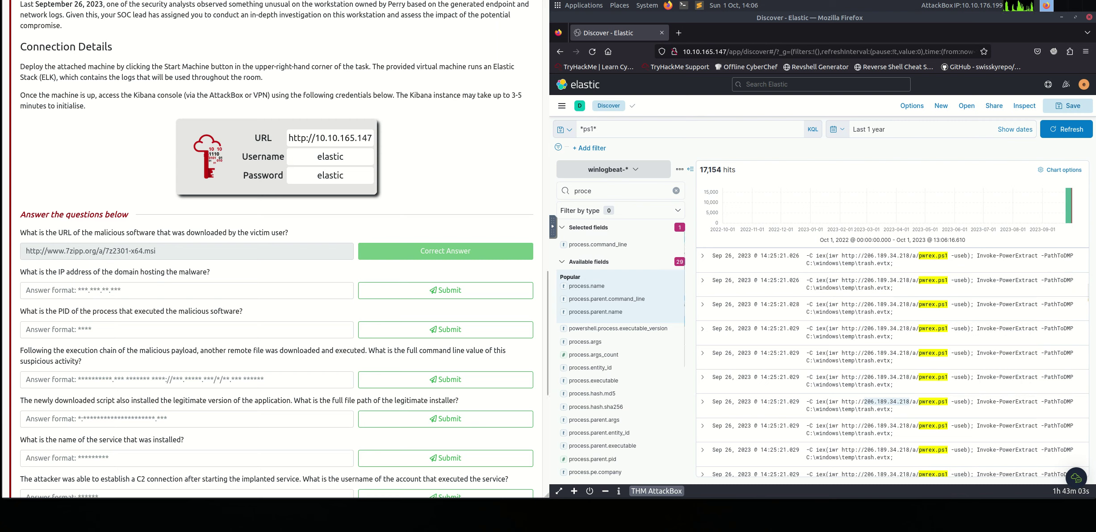
pyautogui.rightClick(112, 290)
pyautogui.click(134, 346)
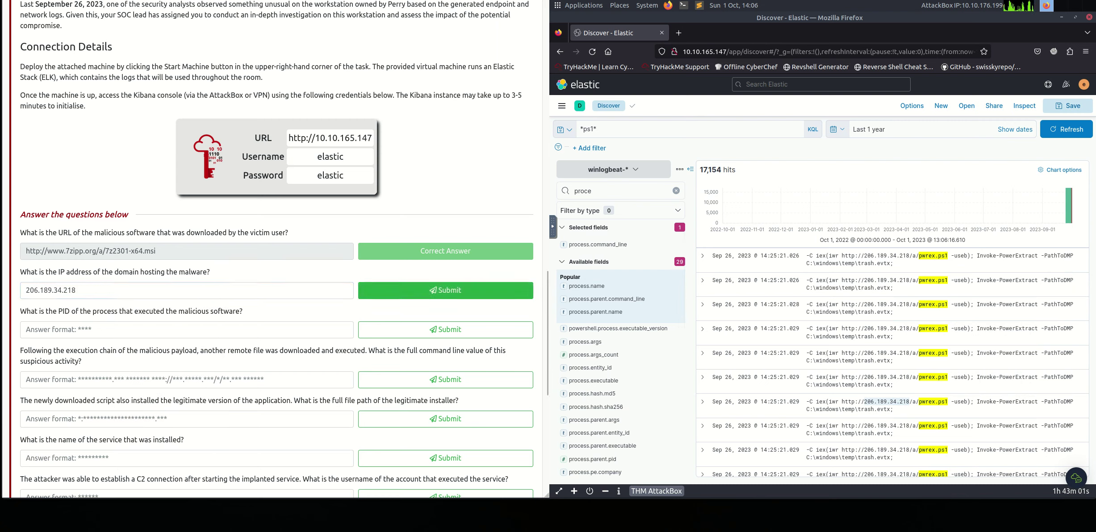
pyautogui.press('Return')
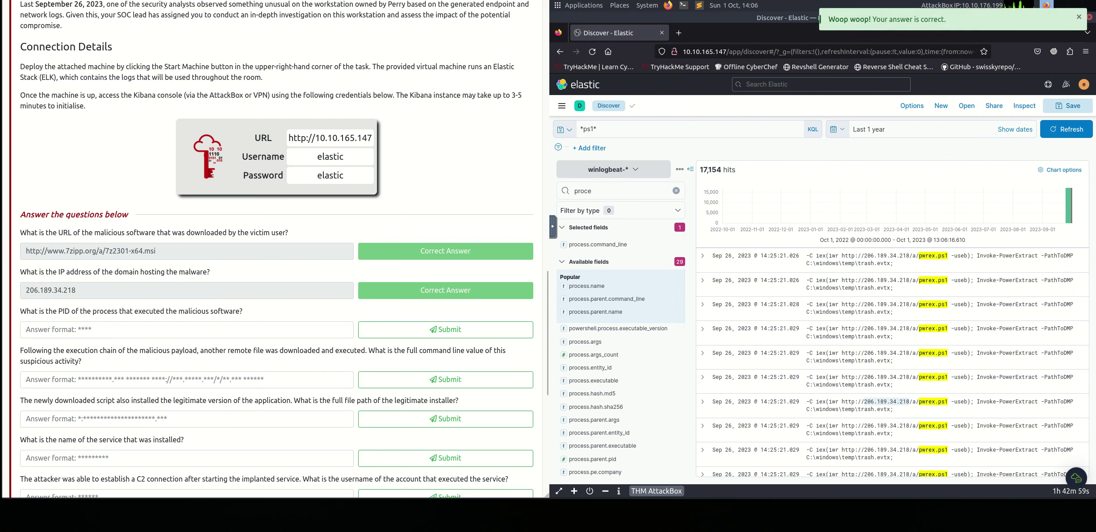
# Copy the file name 7z2301-x64.msi from the first answer and open the AttackBox clipboard for transferring it
pyautogui.moveTo(58, 311); pyautogui.dragTo(240, 311)
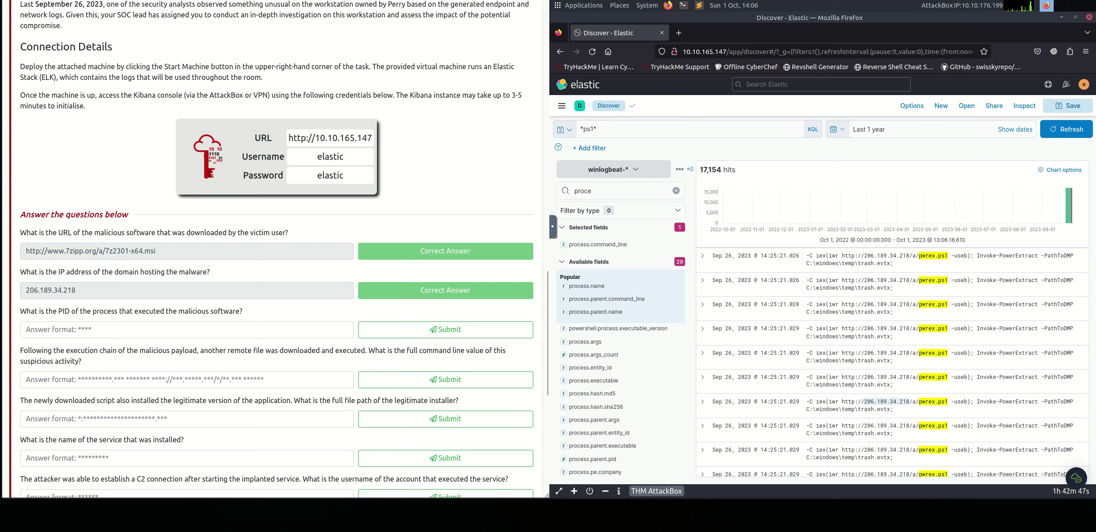
pyautogui.moveTo(105, 251); pyautogui.dragTo(156, 251)
pyautogui.rightClick(152, 251)
pyautogui.click(179, 300)
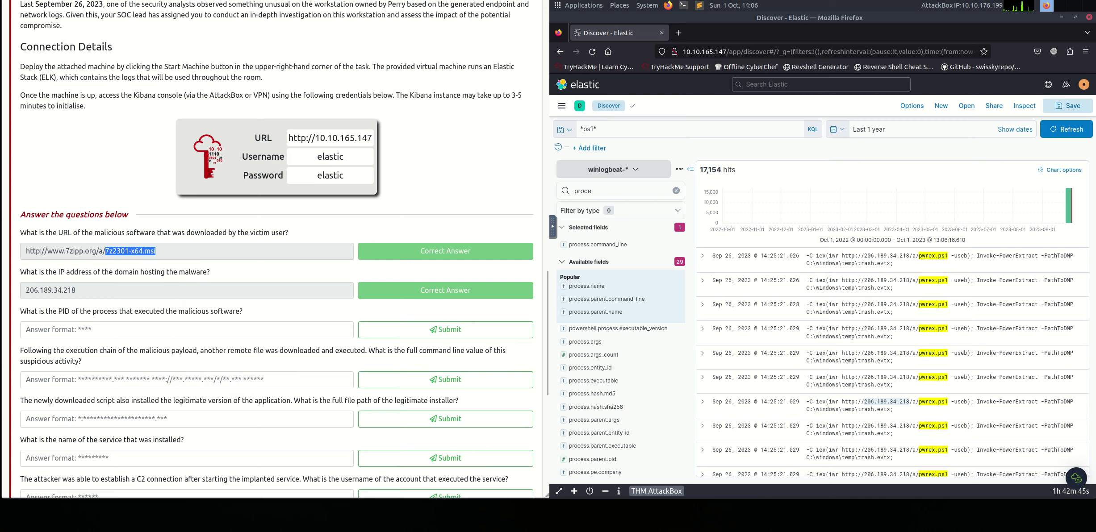
pyautogui.click(670, 129)
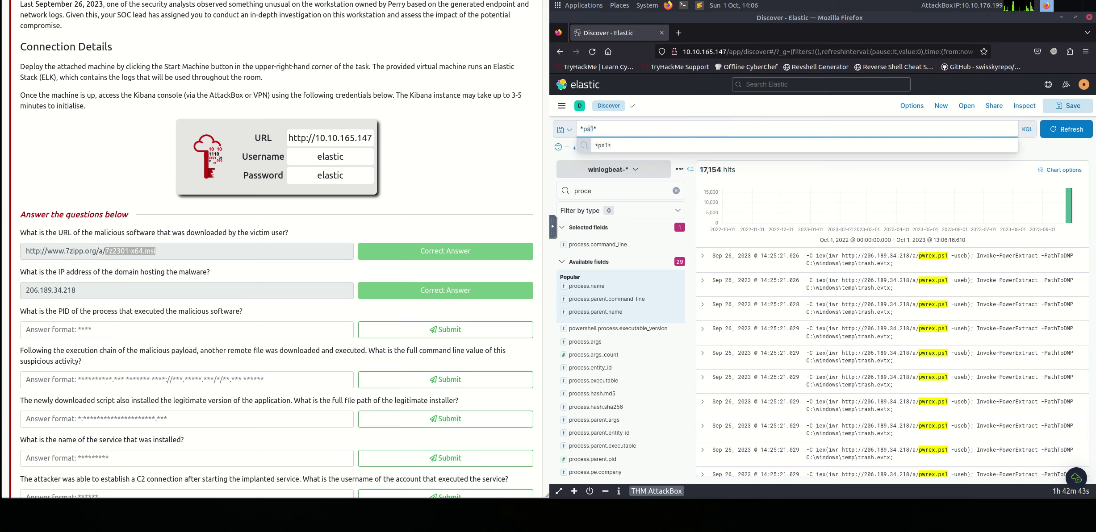
pyautogui.click(553, 226)
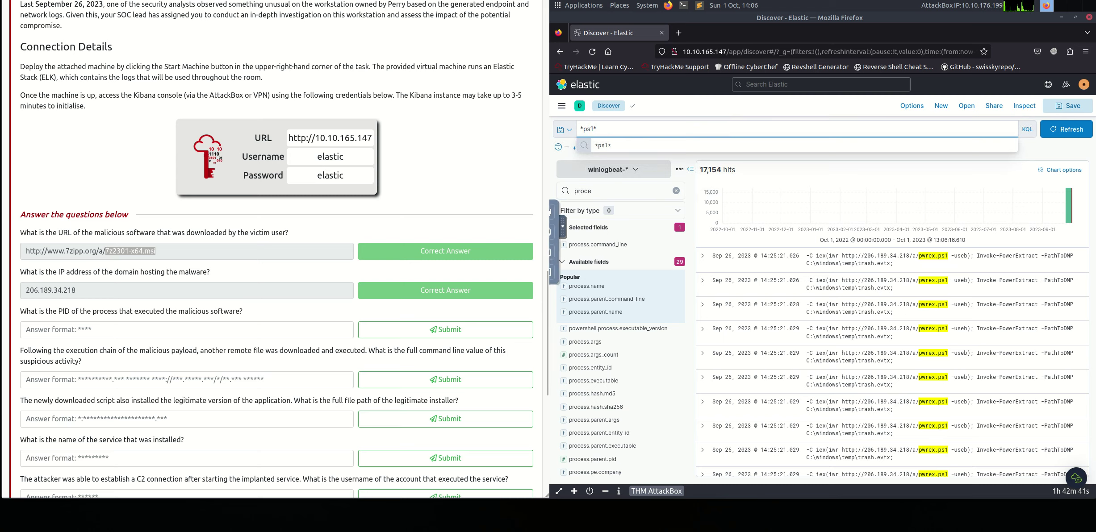
pyautogui.click(559, 252)
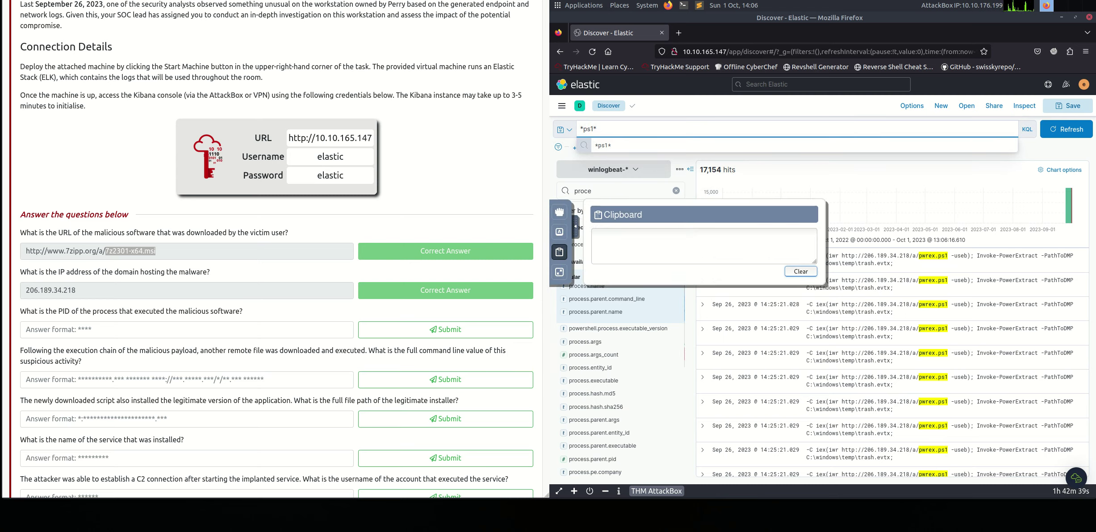
# Try to paste the malicious installer's file name into the AttackBox clipboard
pyautogui.rightClick(670, 248)
pyautogui.click(728, 308)
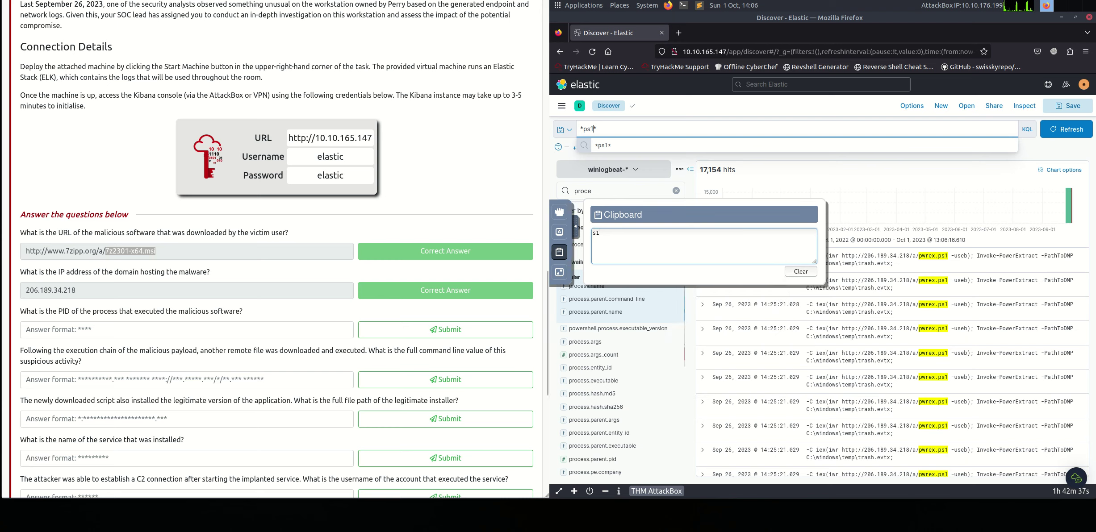
pyautogui.rightClick(105, 249)
pyautogui.click(188, 300)
pyautogui.click(701, 245)
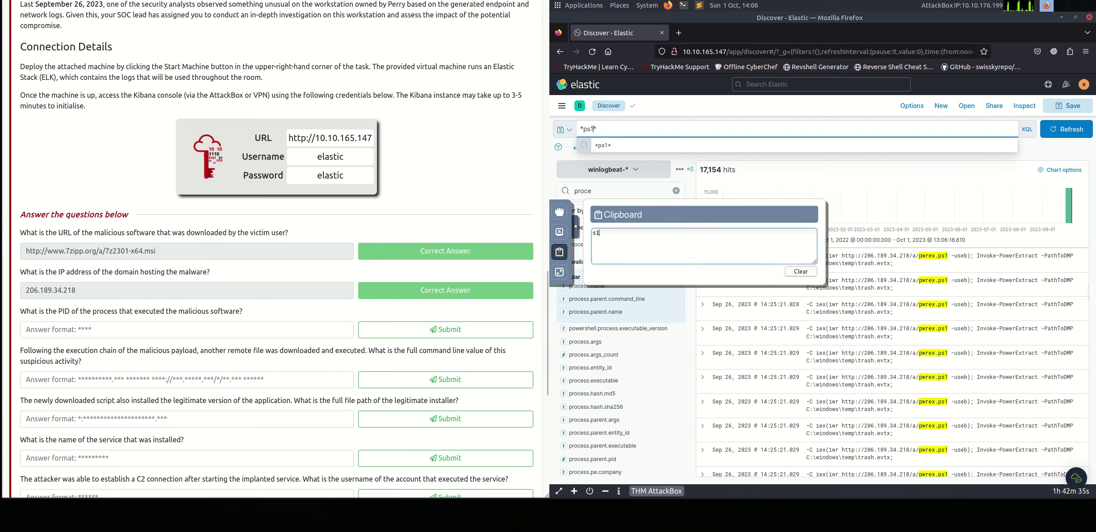
pyautogui.rightClick(686, 243)
pyautogui.click(741, 301)
pyautogui.click(594, 129)
# Copy 7z2301-x64.msi from the first answer again and replace the AttackBox clipboard's contents with it
pyautogui.moveTo(105, 251); pyautogui.dragTo(156, 251)
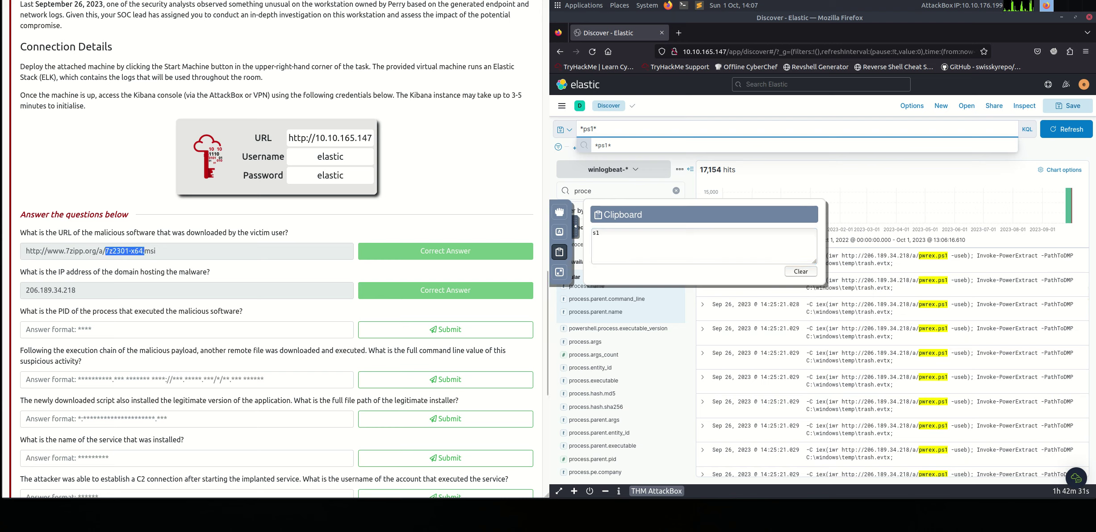
pyautogui.rightClick(148, 253)
pyautogui.click(167, 300)
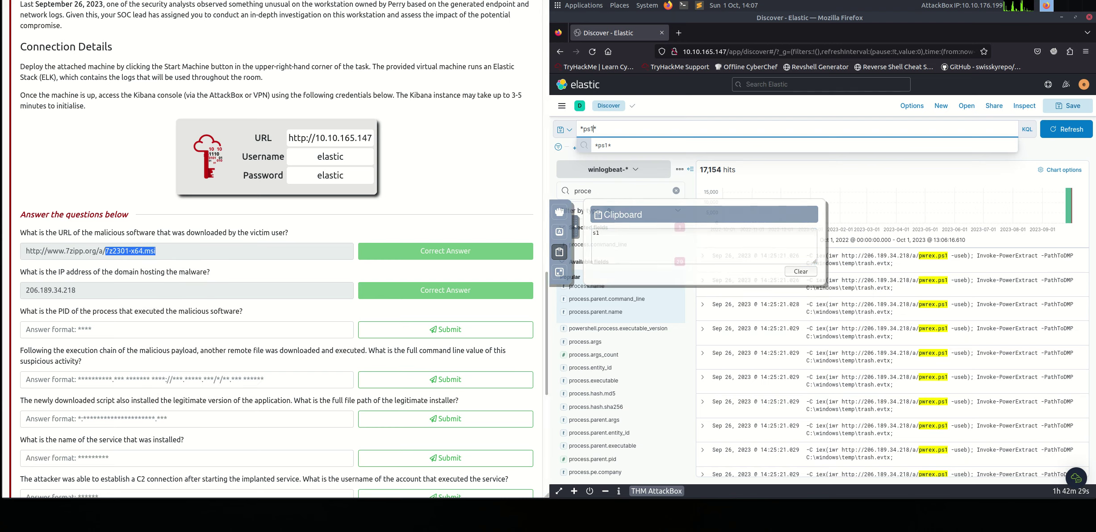
pyautogui.click(801, 272)
pyautogui.rightClick(706, 239)
pyautogui.click(726, 294)
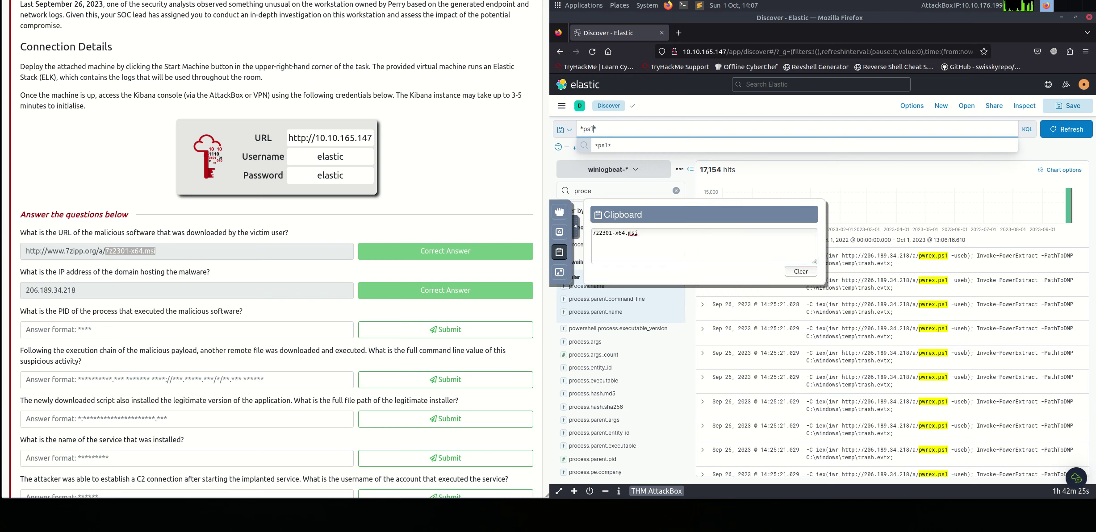
# Replace the search query with *7z2301-x64.msi* and run it
pyautogui.press('BackSpace')
pyautogui.press('BackSpace')
pyautogui.press('BackSpace')
pyautogui.hotkey('ctrl', 'v')
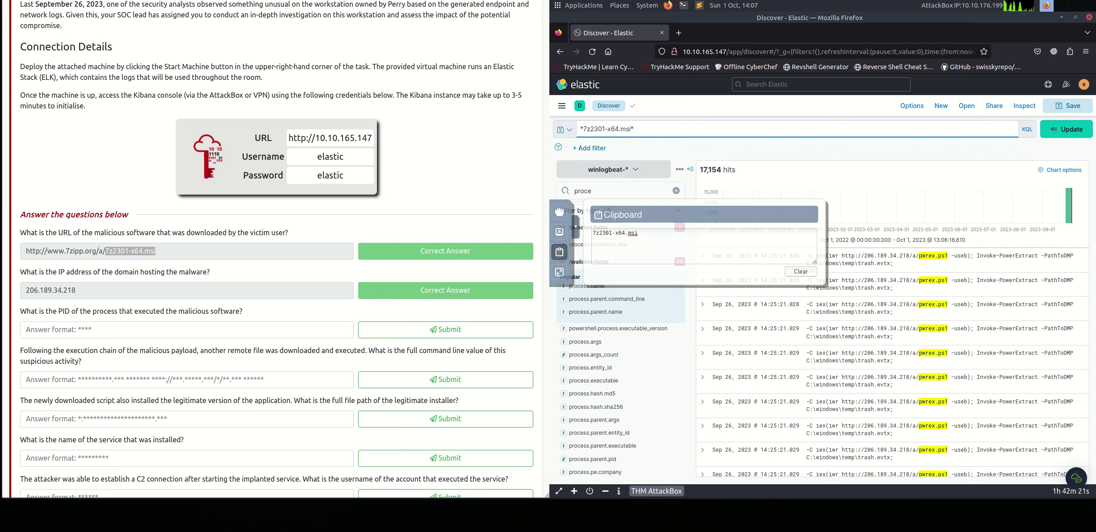
pyautogui.press('Return')
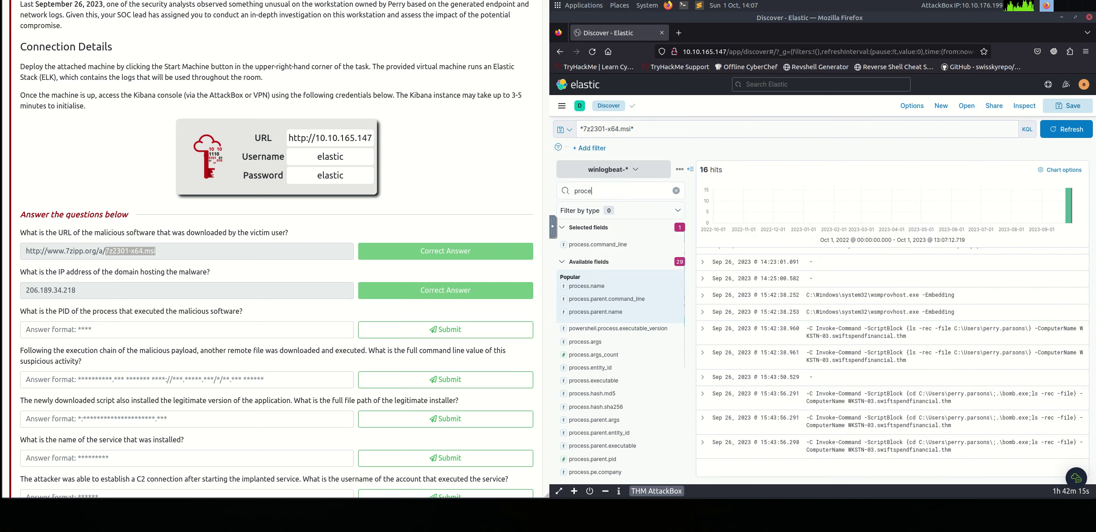
# Search the available fields for process.pid and add it as an event column
pyautogui.click(621, 191)
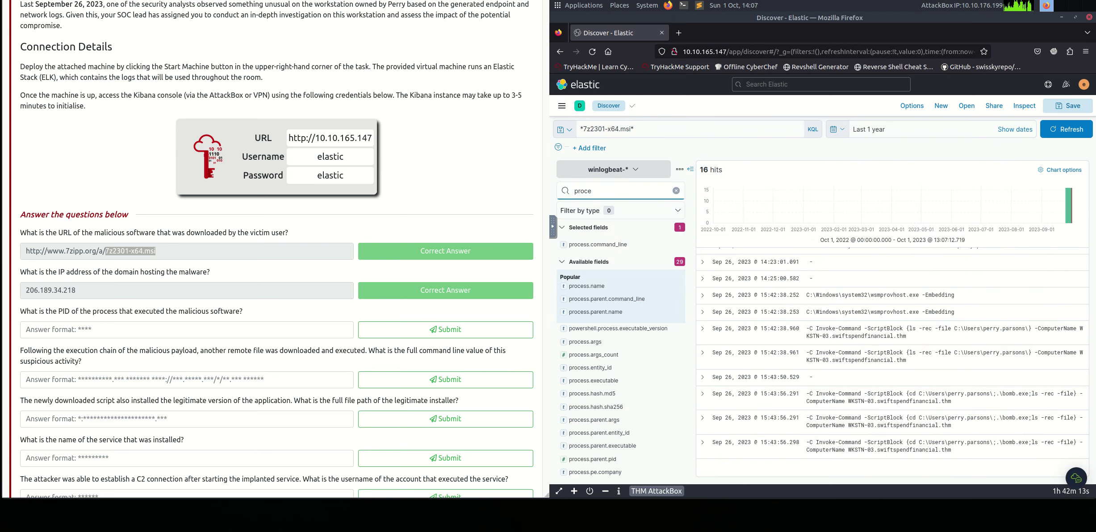
pyautogui.write('ss.pid')
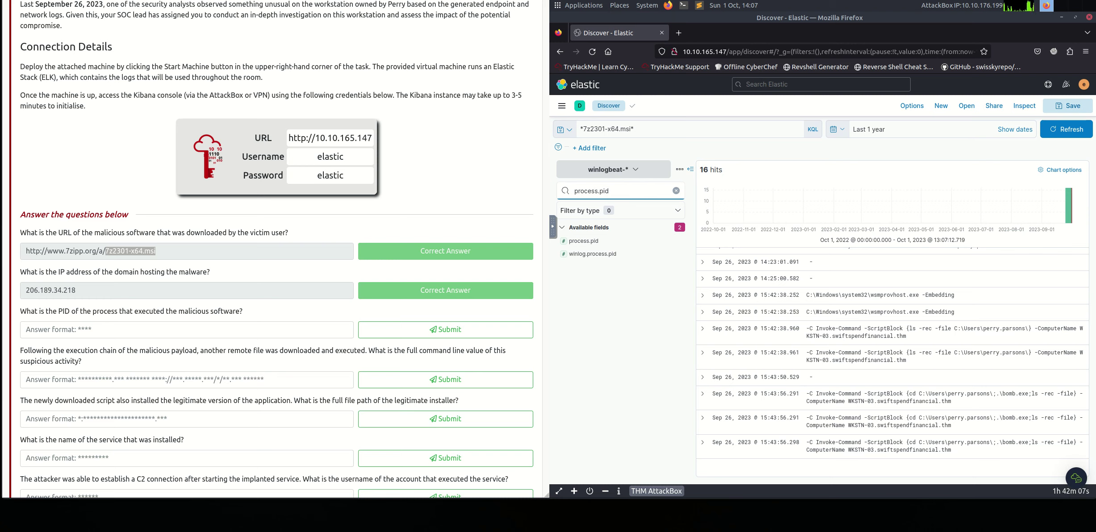
pyautogui.click(676, 241)
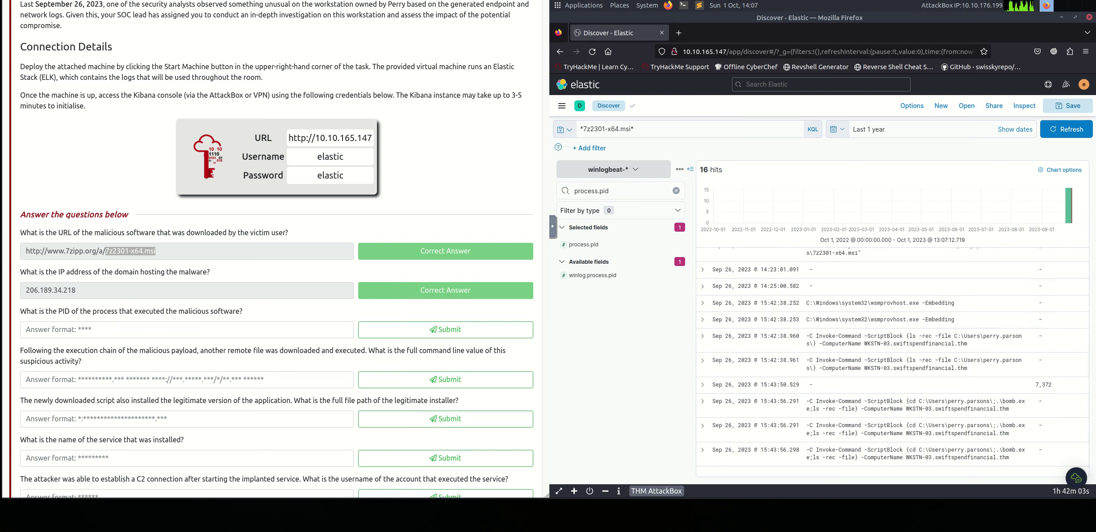
# Locate the msiexec.exe event that ran 7z2301-x64.msi and submit its process ID, 2532, as the third answer
pyautogui.scroll(3, 893, 362)
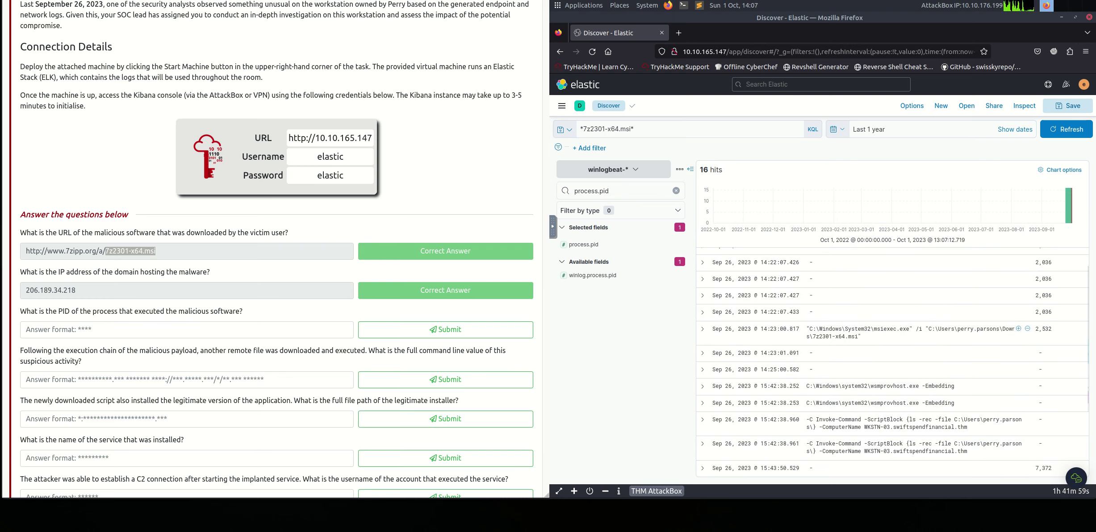
pyautogui.tripleClick(849, 333)
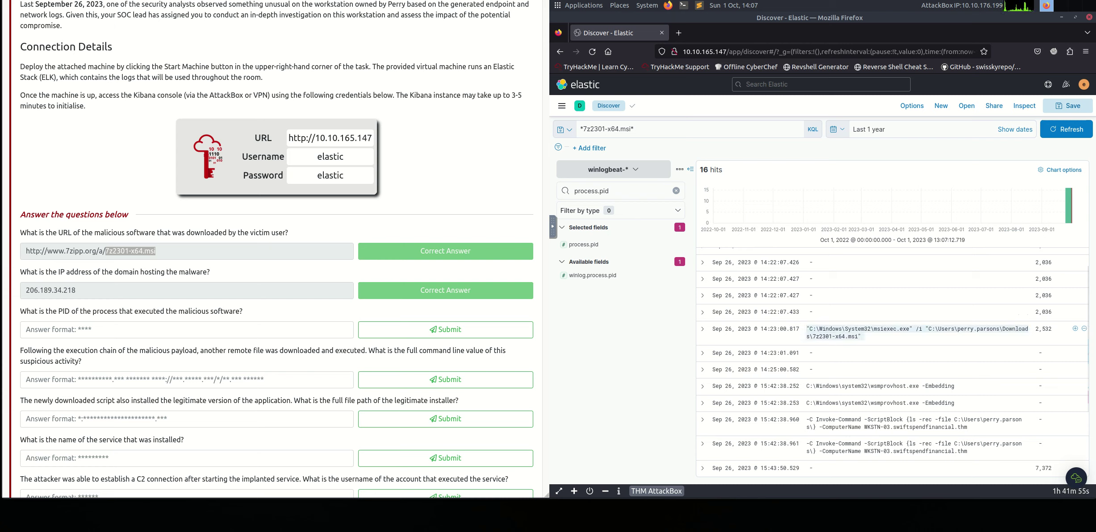
pyautogui.click(28, 330)
pyautogui.write('2532')
pyautogui.press('Return')
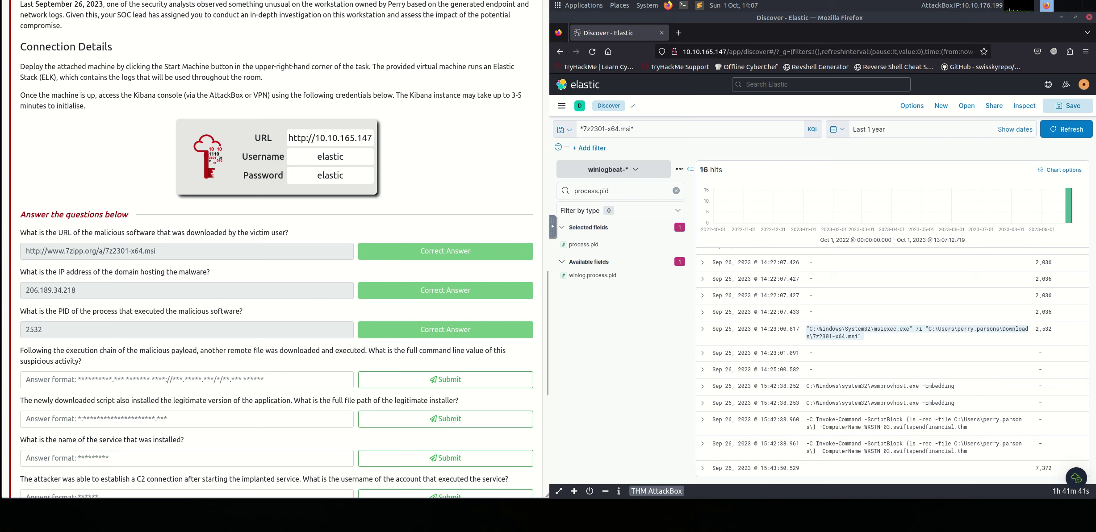
# Clear the *7z2301-x64.msi* search query and rerun the search across all events
pyautogui.moveTo(200, 350); pyautogui.dragTo(53, 362)
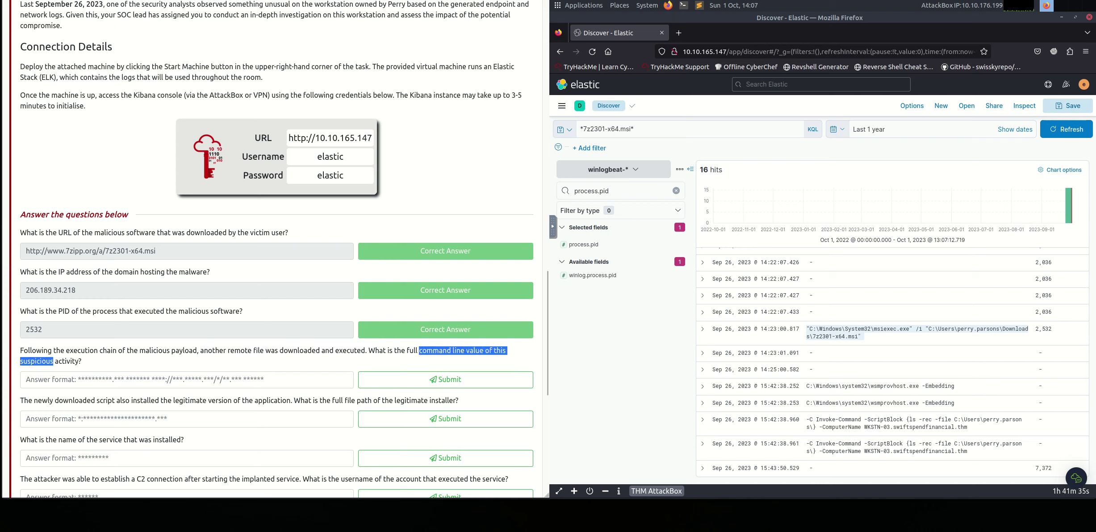
pyautogui.click(1065, 170)
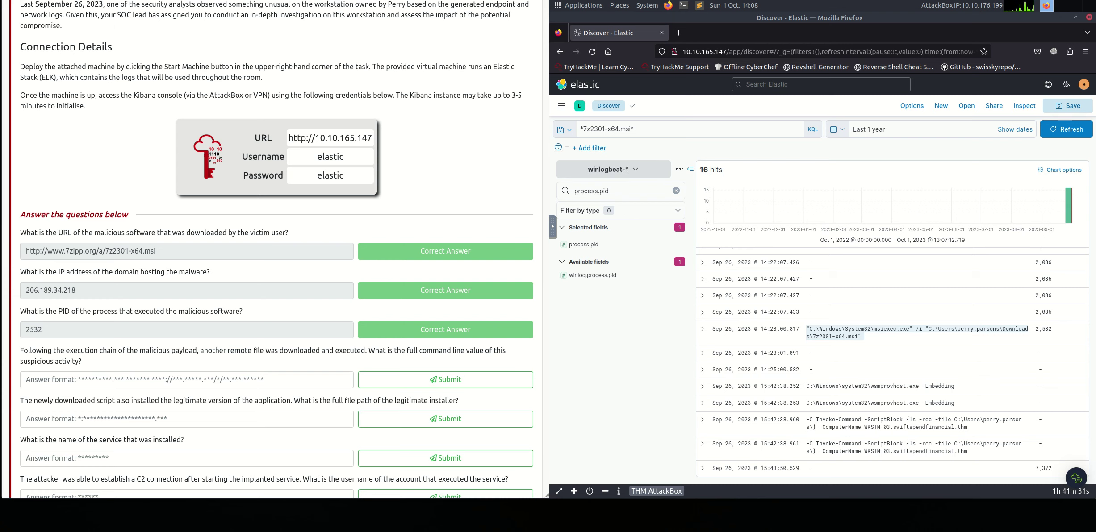
pyautogui.click(610, 129)
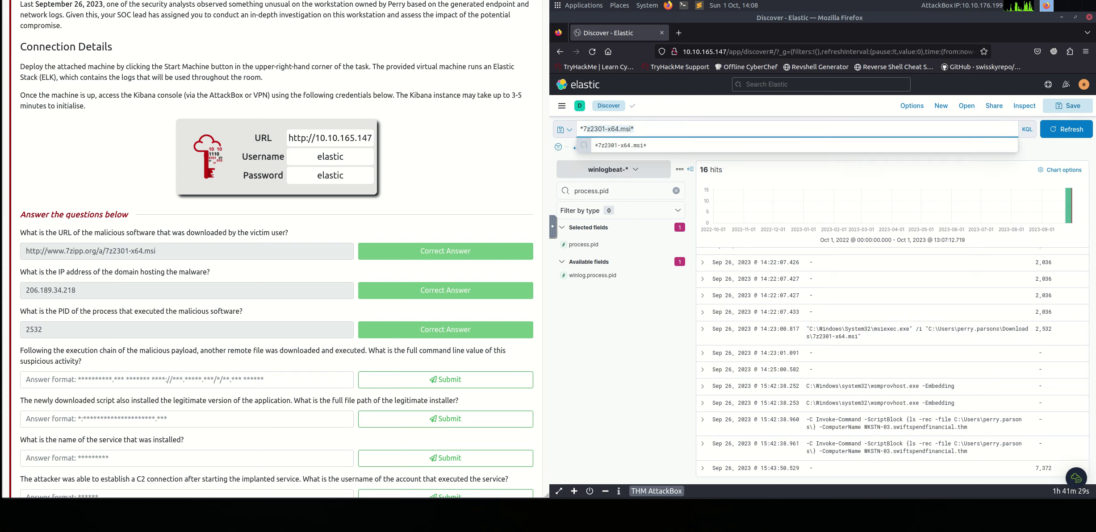
pyautogui.press('BackSpace')
pyautogui.press('BackSpace')
pyautogui.press('BackSpace')
pyautogui.press('BackSpace')
pyautogui.press('BackSpace')
pyautogui.press('BackSpace')
pyautogui.press('BackSpace')
pyautogui.press('BackSpace')
pyautogui.press('BackSpace')
pyautogui.press('BackSpace')
pyautogui.press('BackSpace')
pyautogui.press('BackSpace')
pyautogui.press('BackSpace')
pyautogui.press('BackSpace')
pyautogui.press('BackSpace')
pyautogui.press('BackSpace')
pyautogui.press('Escape')
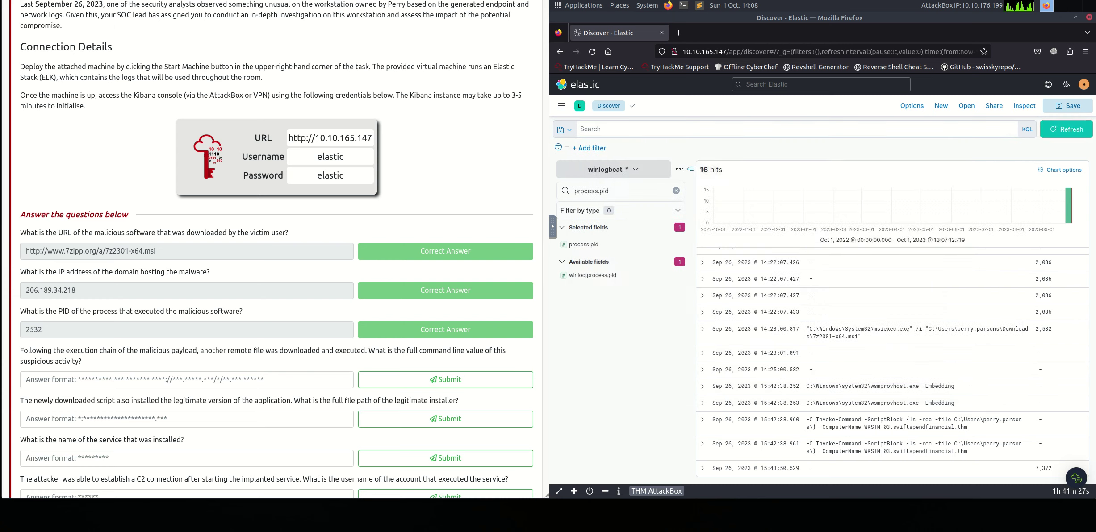
pyautogui.press('Return')
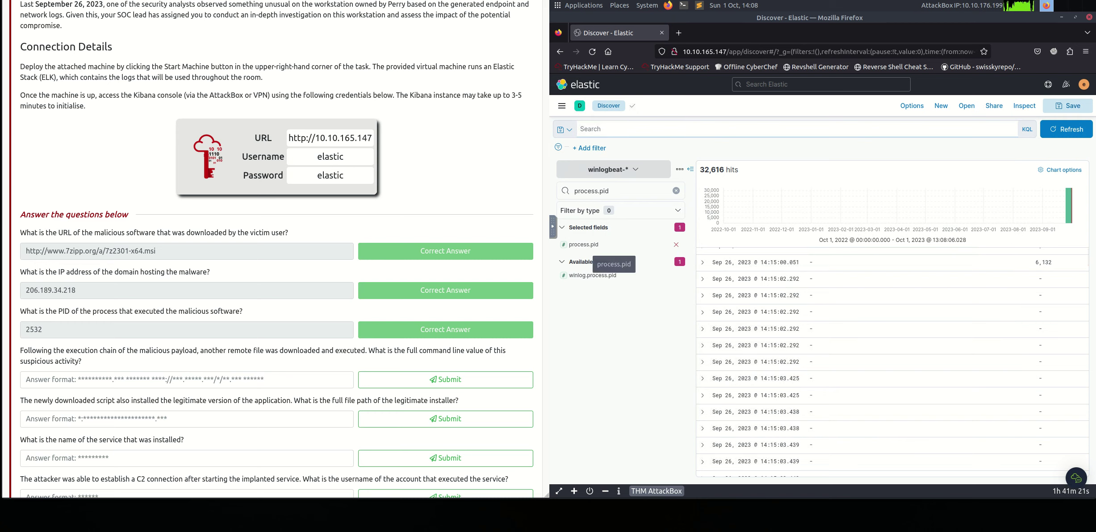
# Add a process.pid filter from the field's top values and set its value to 2532
pyautogui.click(583, 245)
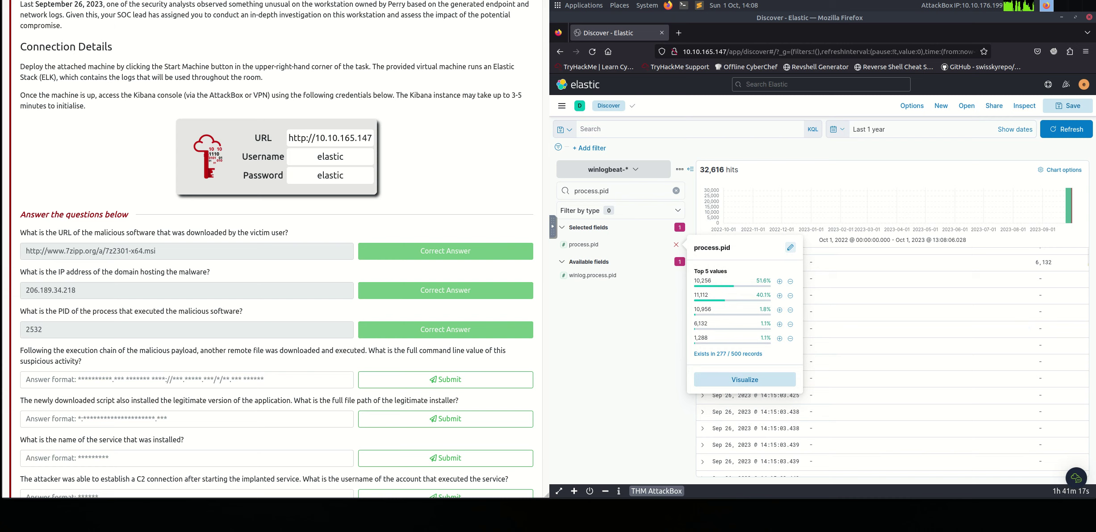
pyautogui.click(780, 325)
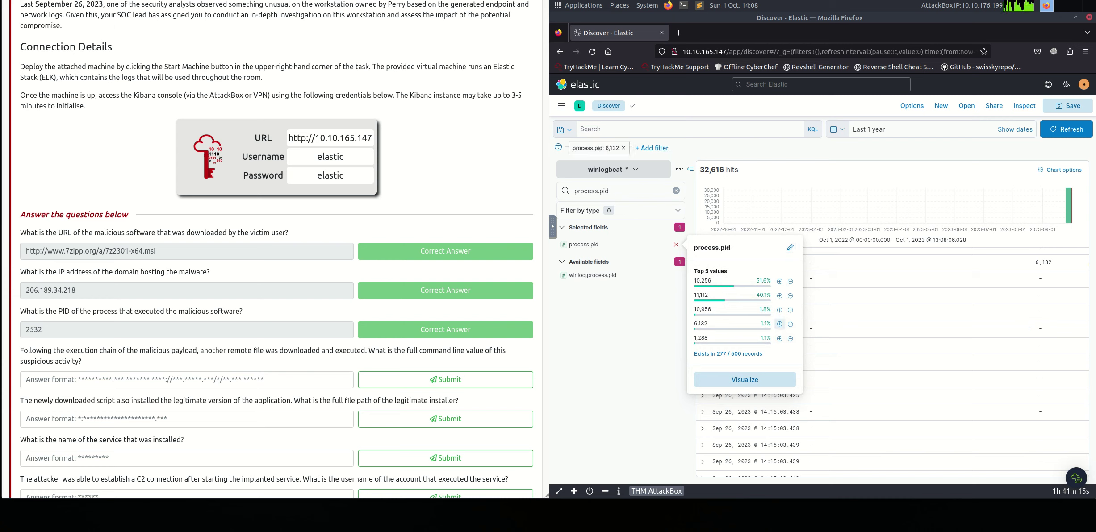
pyautogui.click(596, 147)
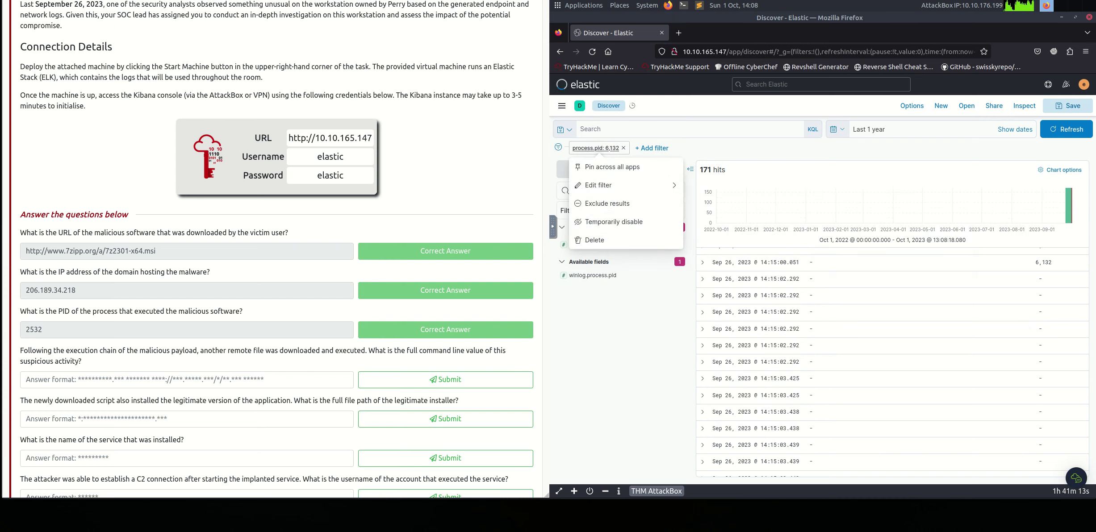
pyautogui.click(598, 185)
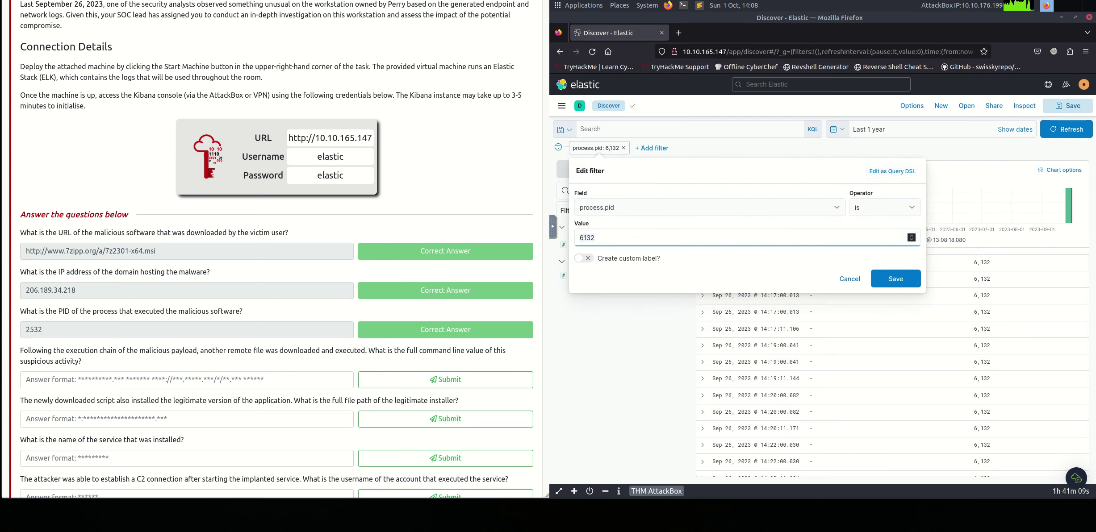
pyautogui.write('2532')
pyautogui.click(895, 279)
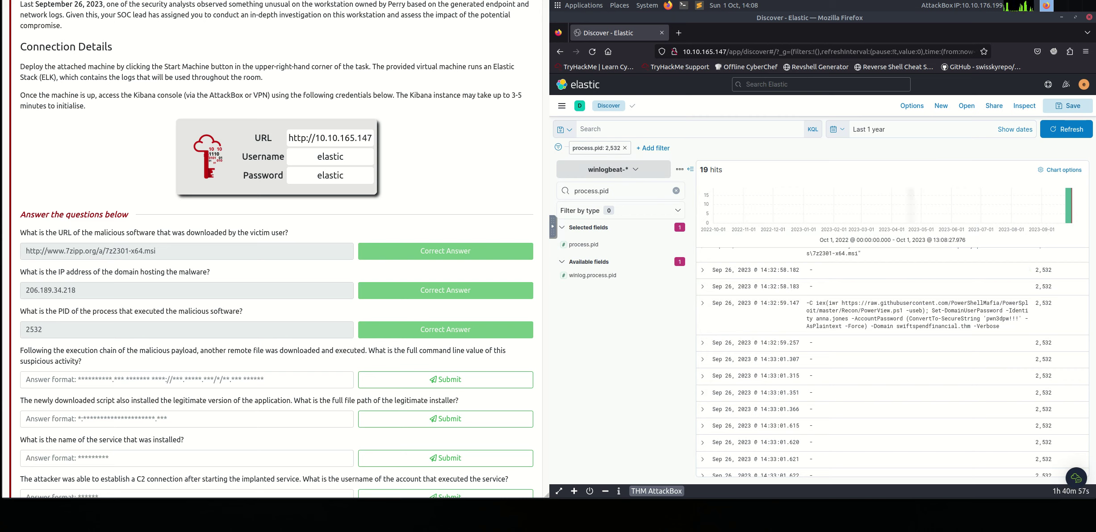
# Sort the filtered events by time in descending order and review their command lines down to the oldest one
pyautogui.scroll(1, 893, 290)
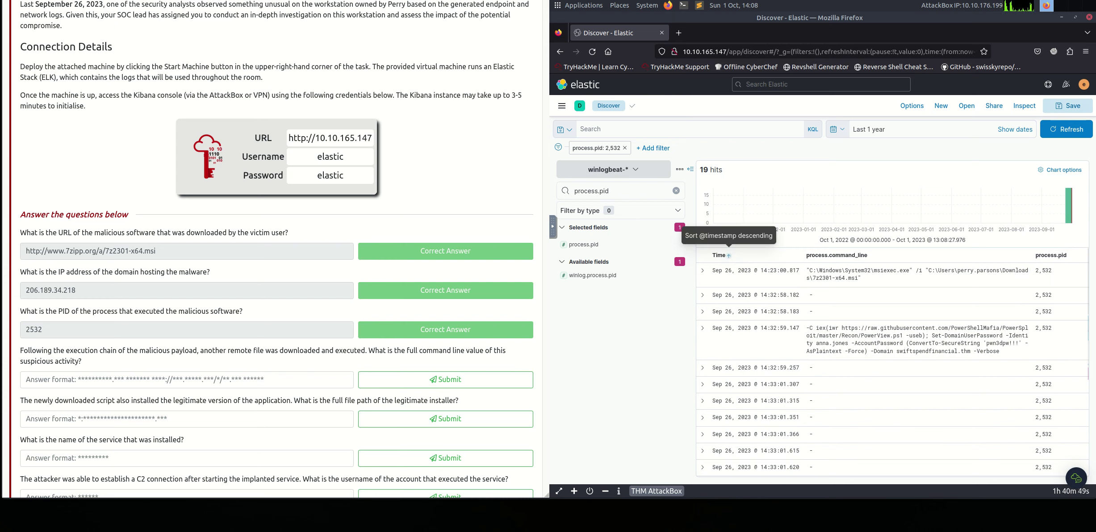
pyautogui.click(729, 256)
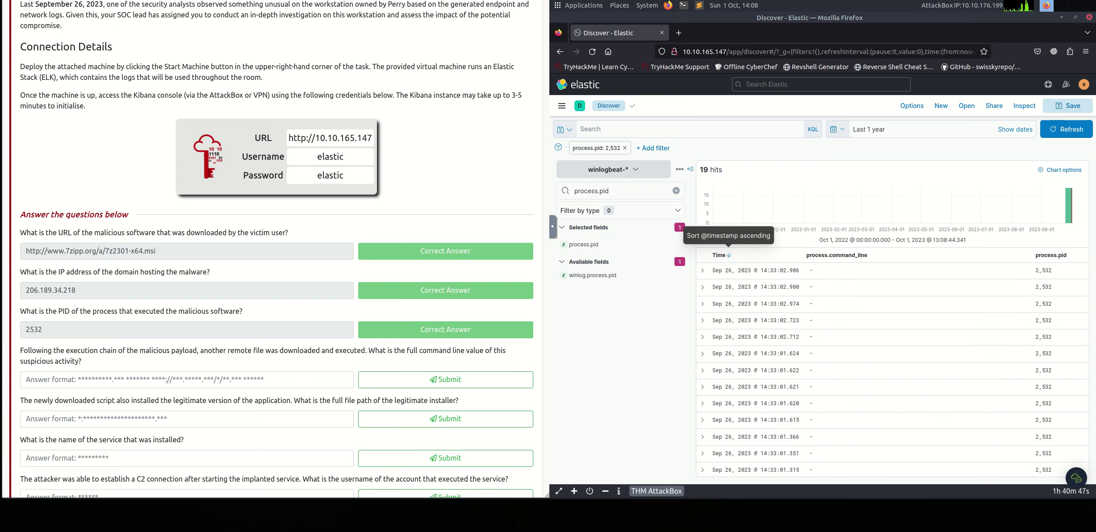
pyautogui.scroll(-3, 1036, 293)
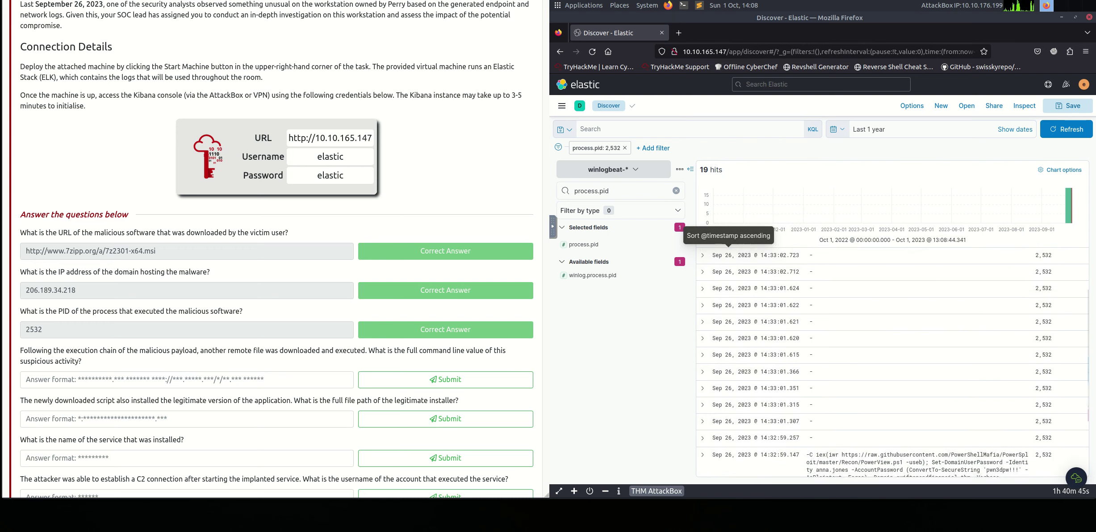
pyautogui.scroll(-2, 1027, 290)
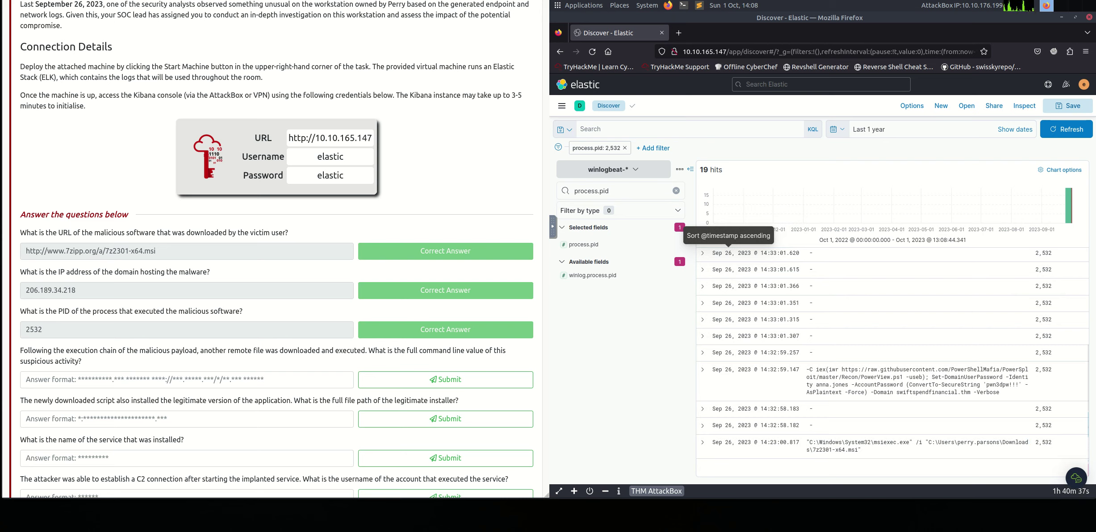
# Open the documents surrounding the msiexec.exe 7z2301-x64.msi event and load 2000 newer documents
pyautogui.click(703, 443)
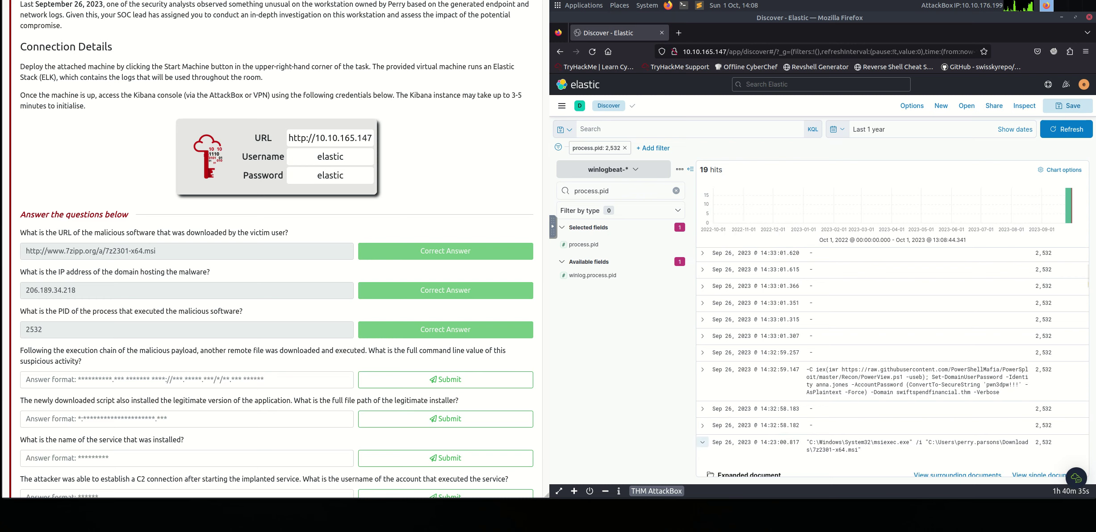
pyautogui.scroll(-3, 938, 402)
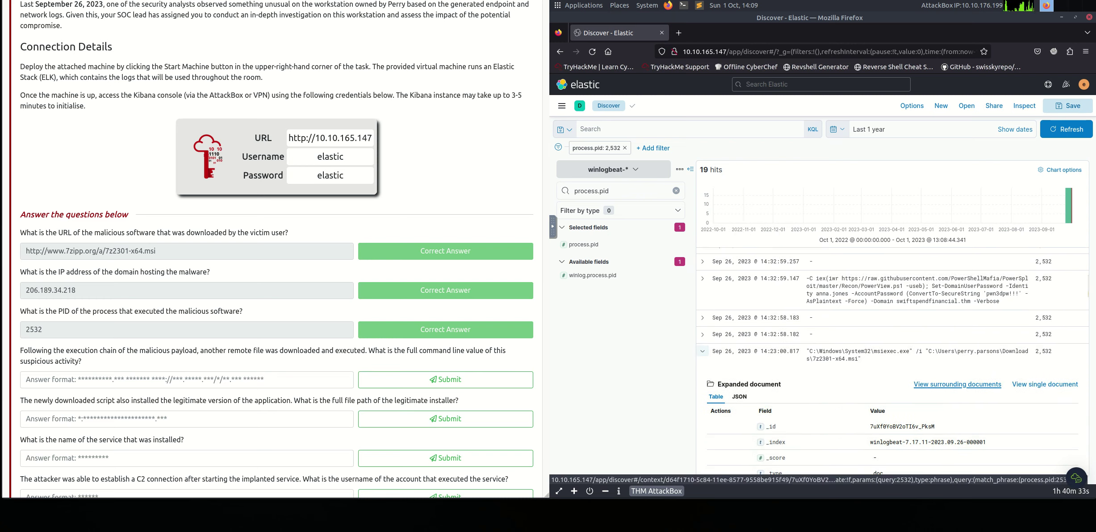
pyautogui.click(938, 384)
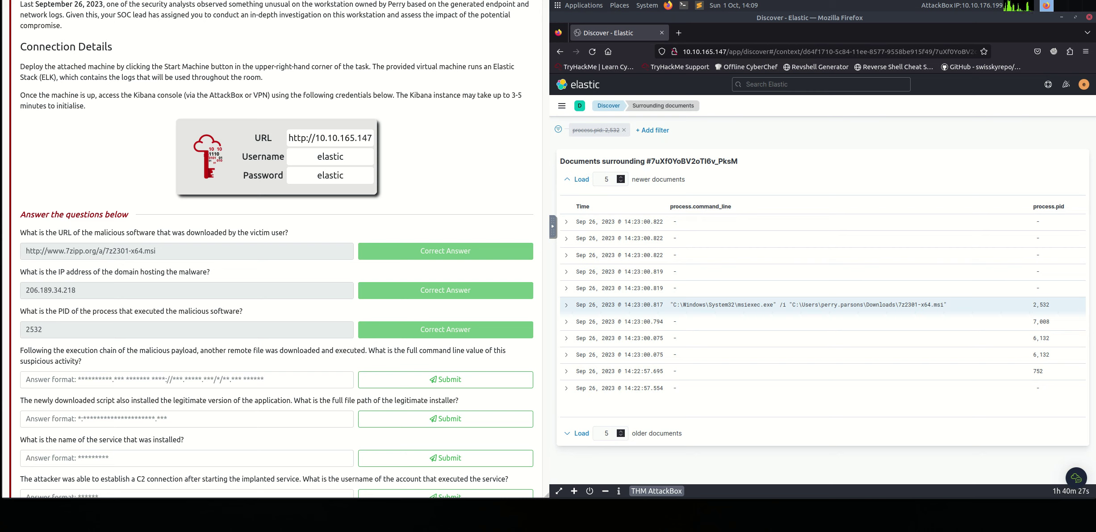
pyautogui.click(607, 179)
pyautogui.write('2000')
pyautogui.press('Return')
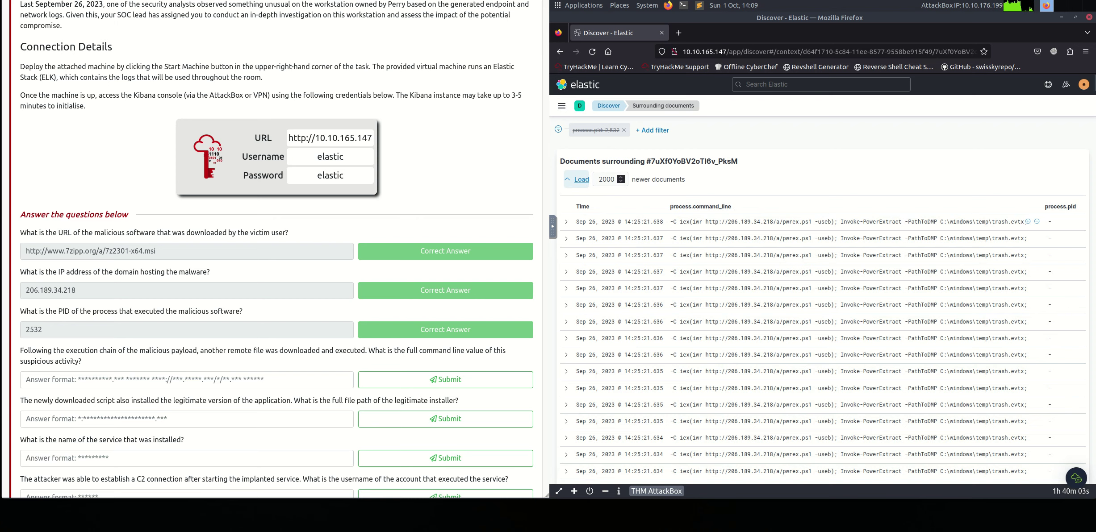
# Examine the command lines of the surrounding newer events for a remote file download and execution
pyautogui.scroll(-2, 1027, 238)
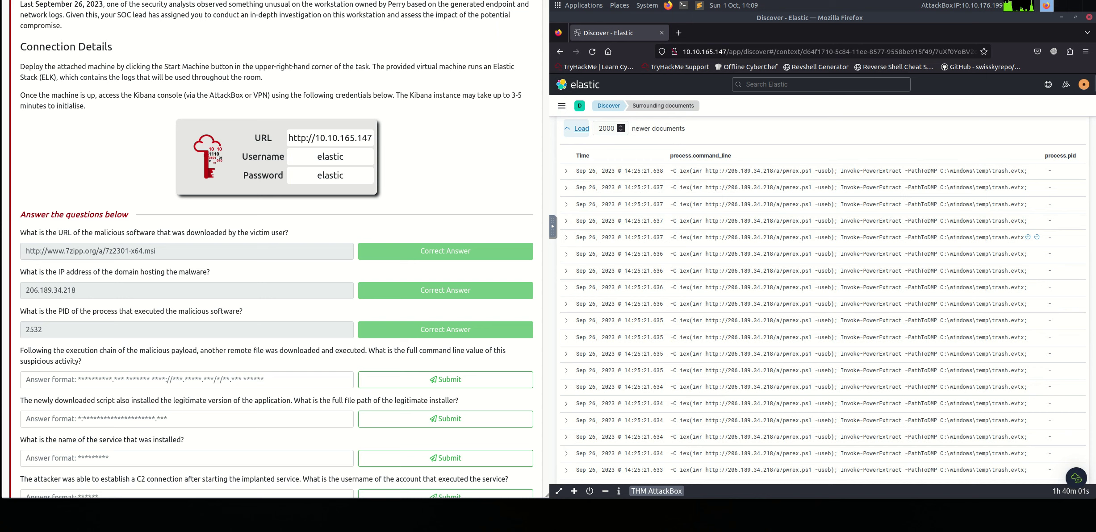
pyautogui.scroll(-20, 1027, 238)
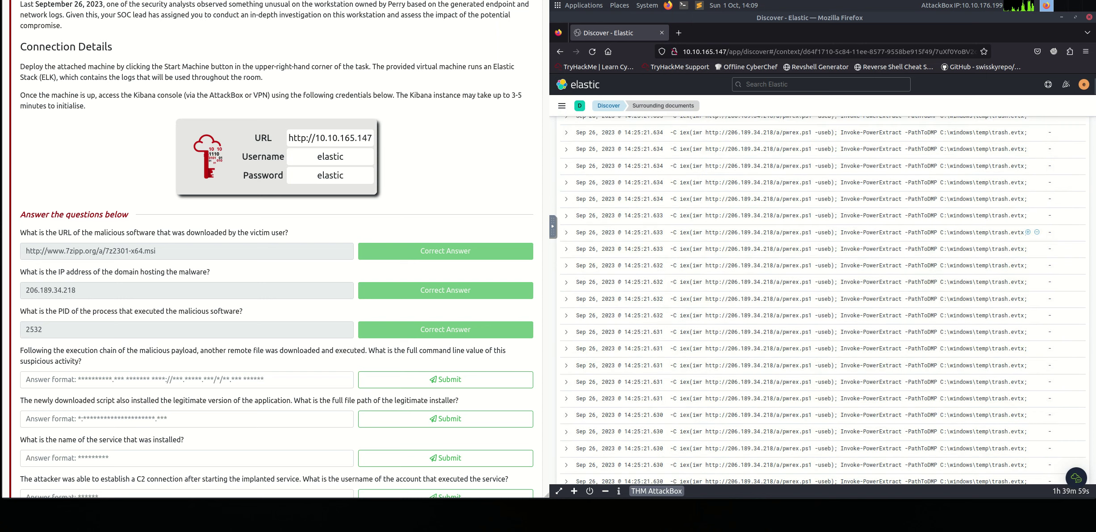
pyautogui.scroll(-10, 822, 300)
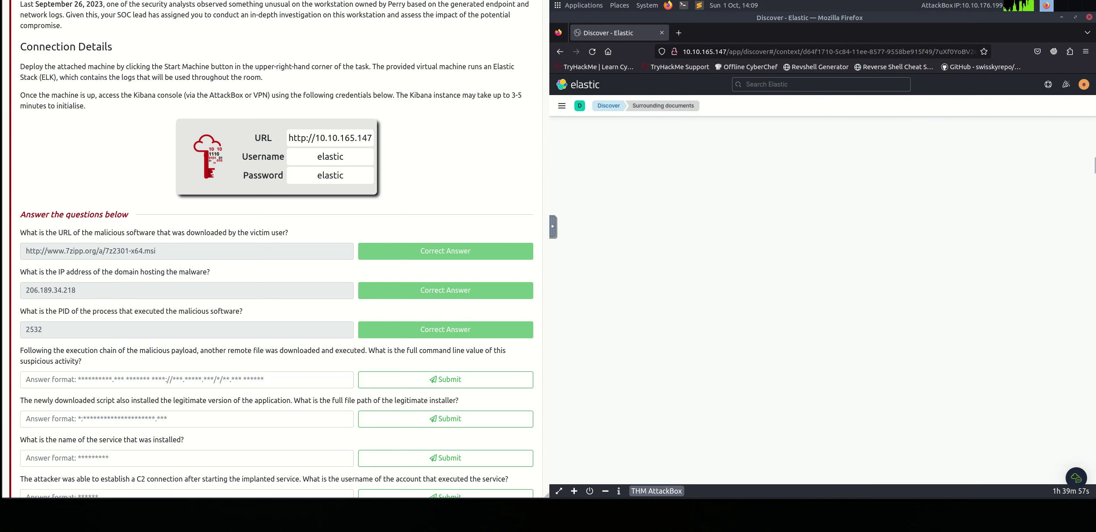
pyautogui.scroll(-5, 822, 300)
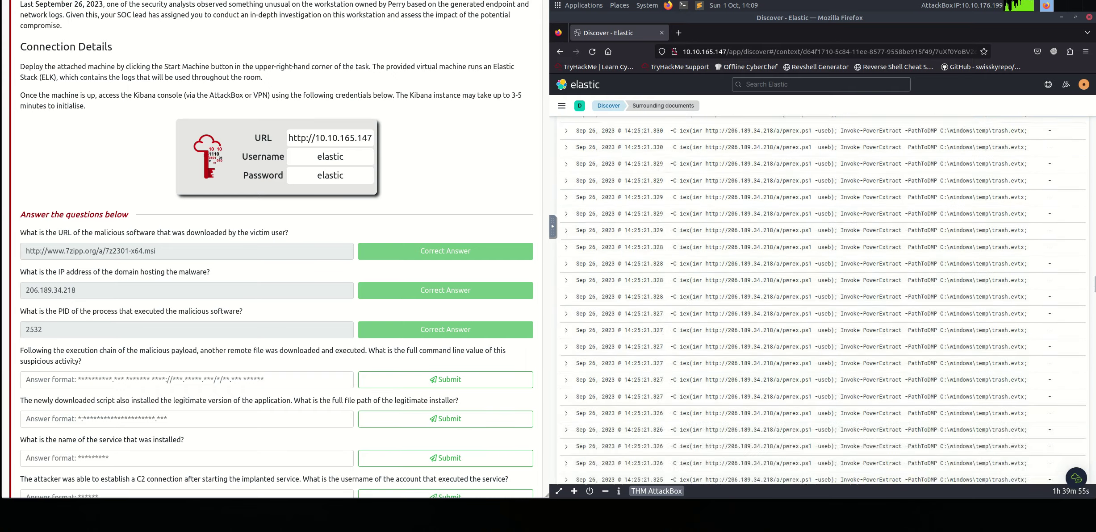
pyautogui.scroll(-5, 821, 299)
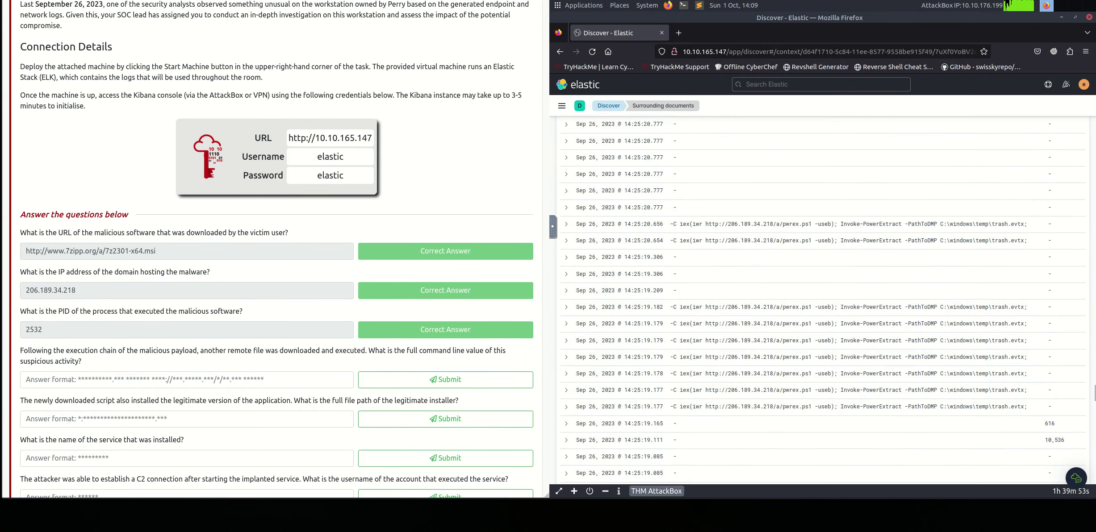
pyautogui.scroll(-5, 822, 300)
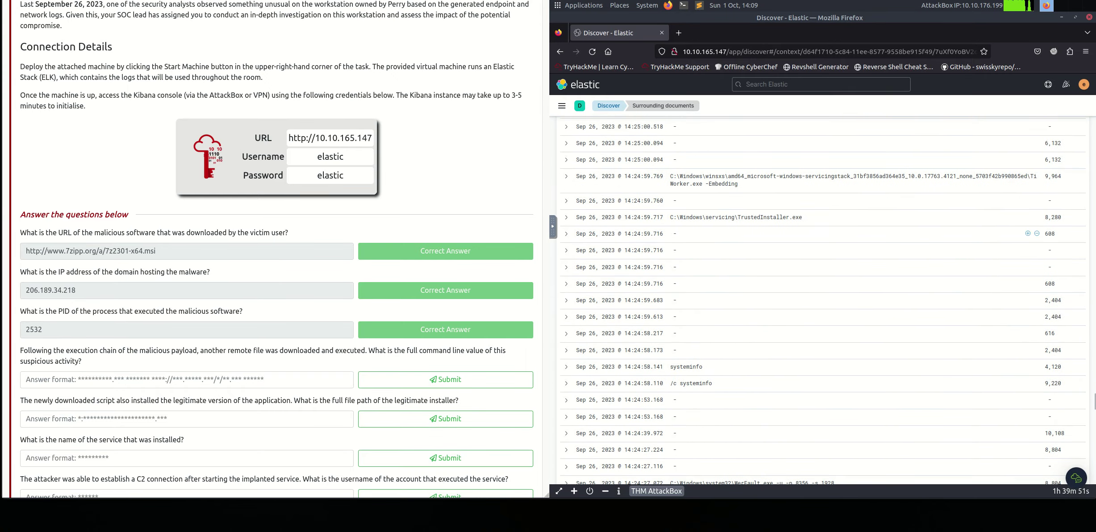
pyautogui.scroll(-10, 822, 299)
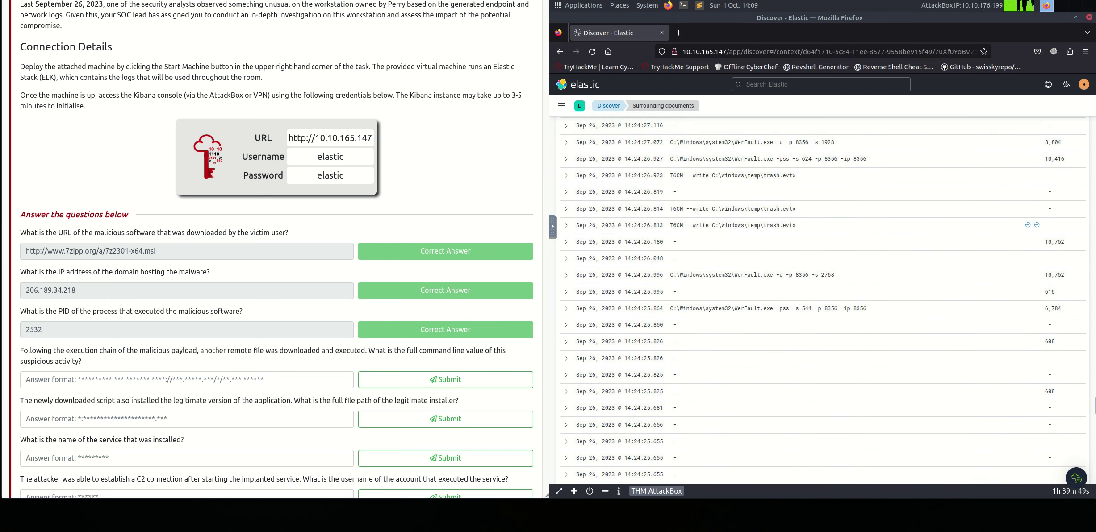
pyautogui.scroll(-10, 822, 299)
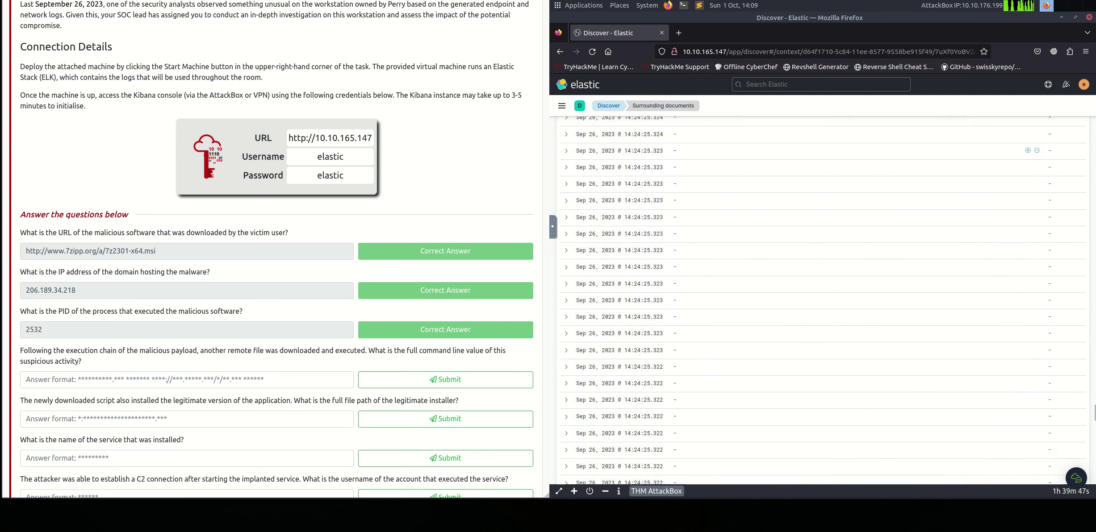
pyautogui.scroll(-10, 822, 280)
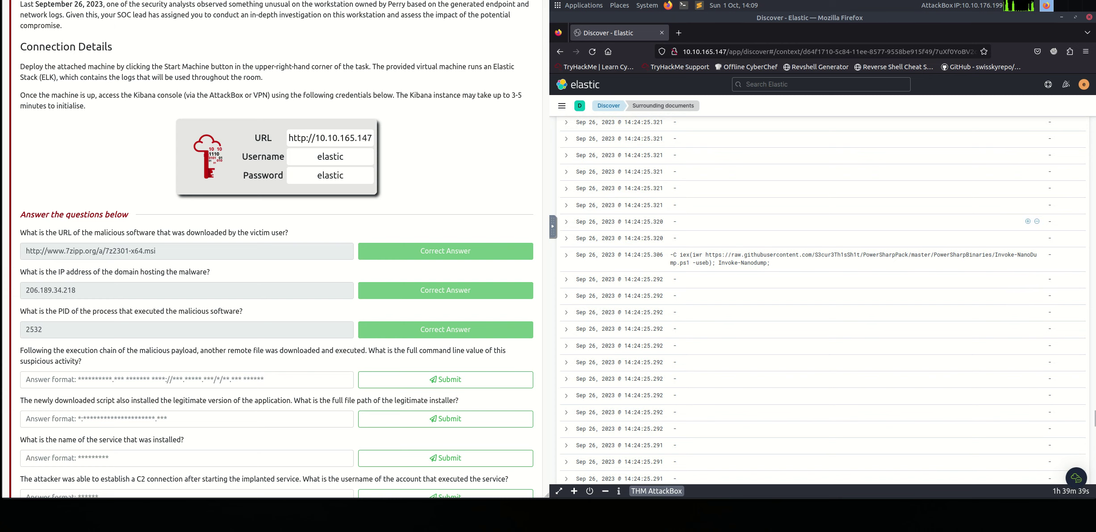
pyautogui.scroll(6, 822, 279)
pyautogui.scroll(15, 821, 212)
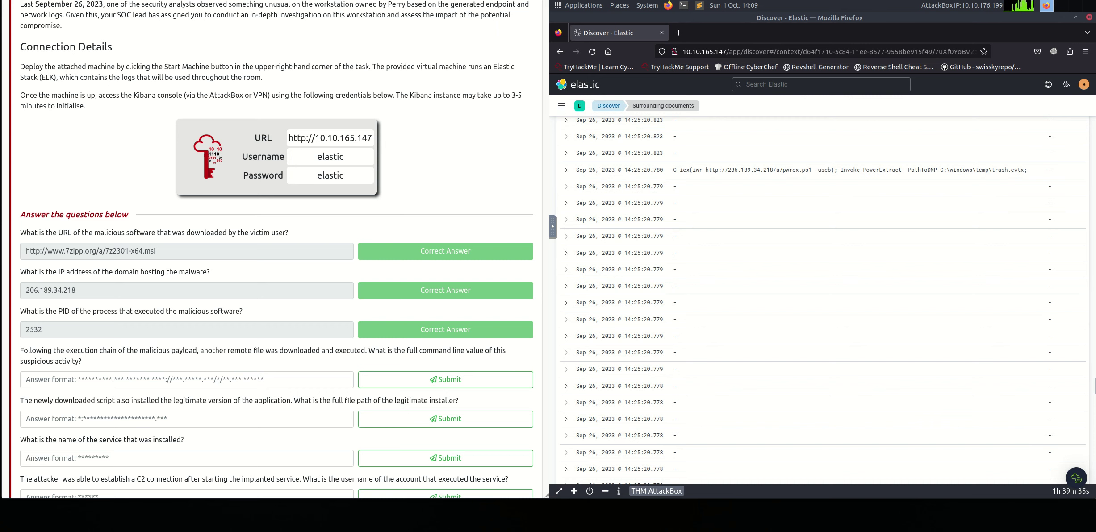
# Return to the Discover results and replace the process.pid filter with a search for *http*
pyautogui.click(559, 51)
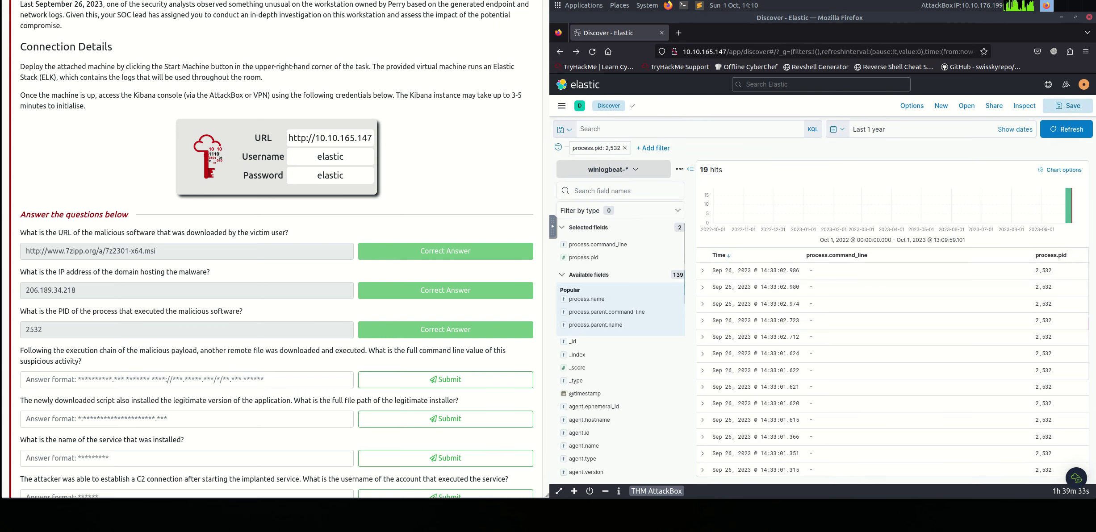
pyautogui.click(624, 148)
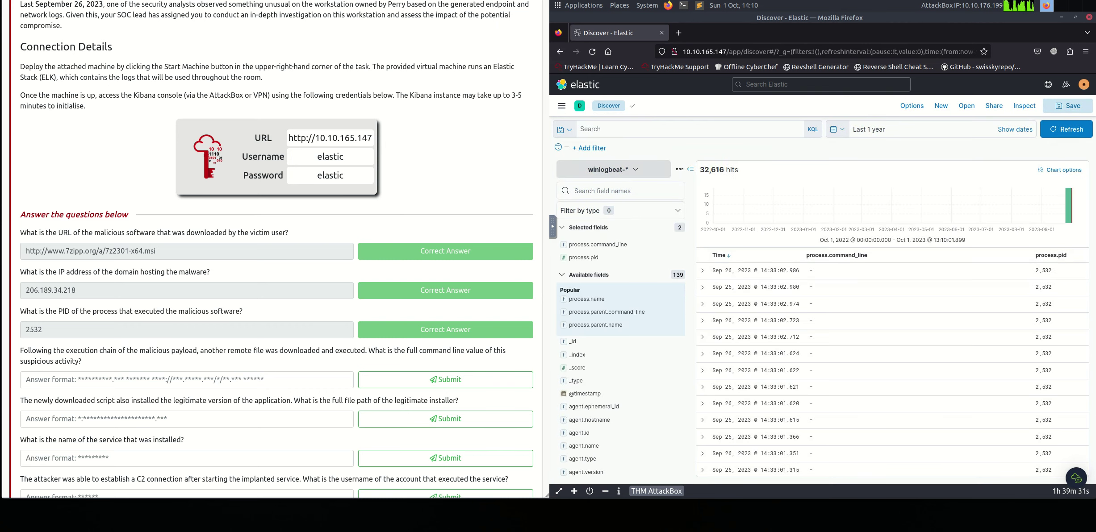
pyautogui.click(795, 136)
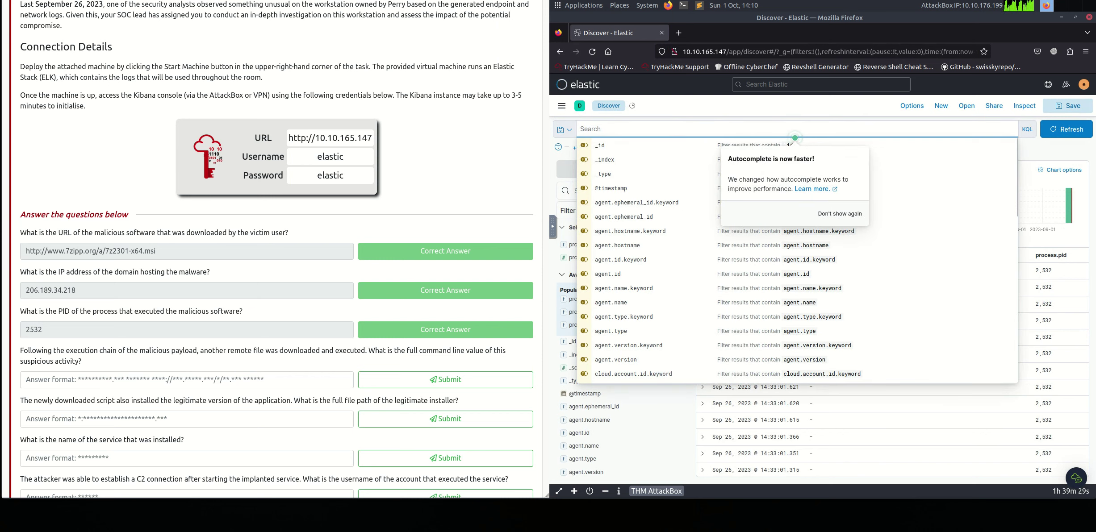
pyautogui.write('*http*')
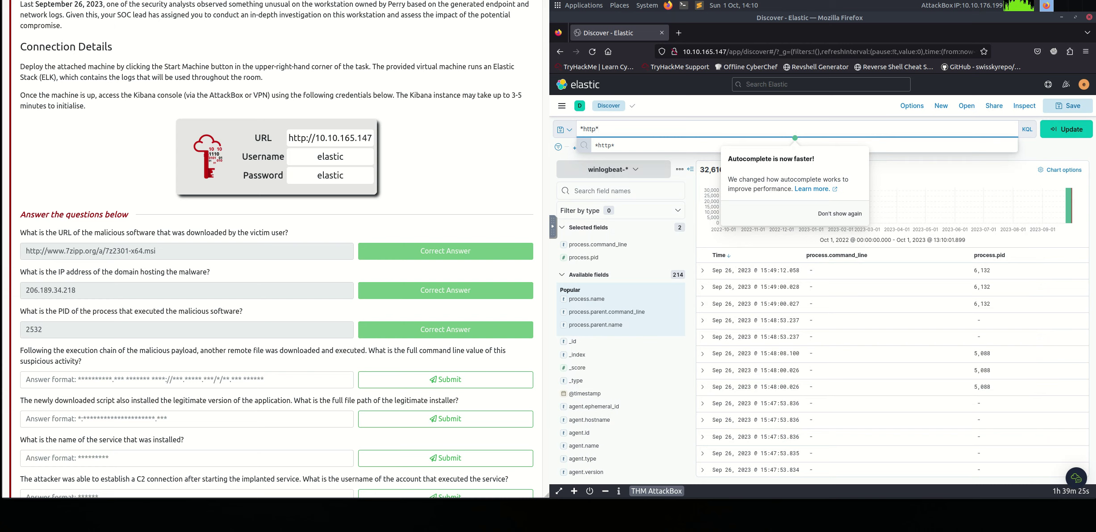
pyautogui.press('Return')
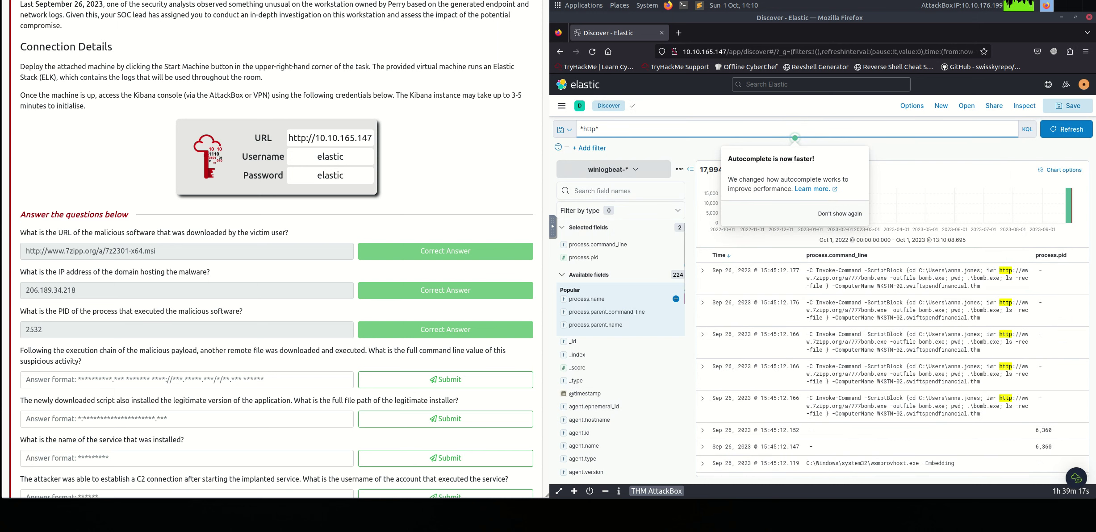
# Add process.name as a column and examine the command lines of the matching events for a remote file download
pyautogui.click(676, 299)
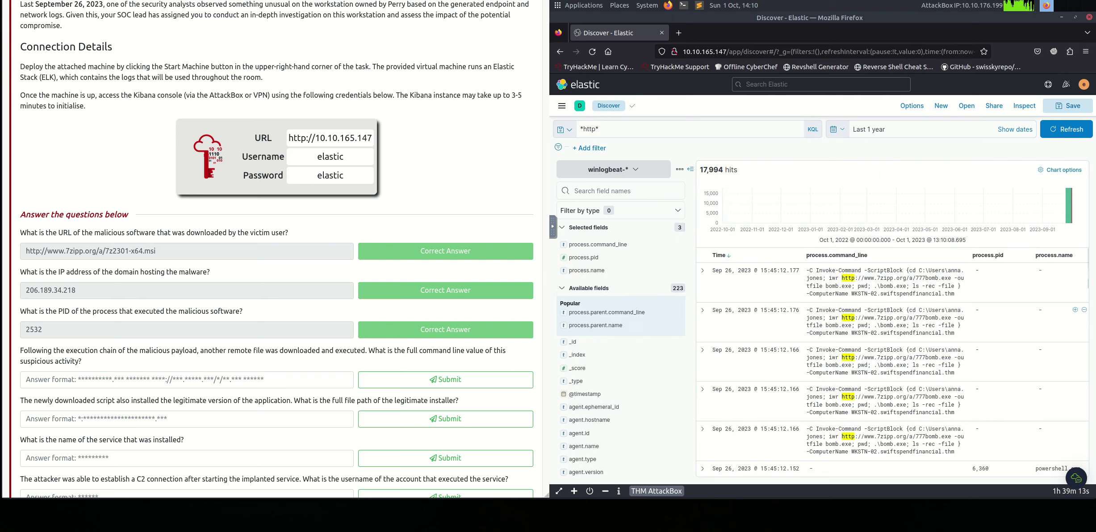
pyautogui.scroll(-2, 1022, 304)
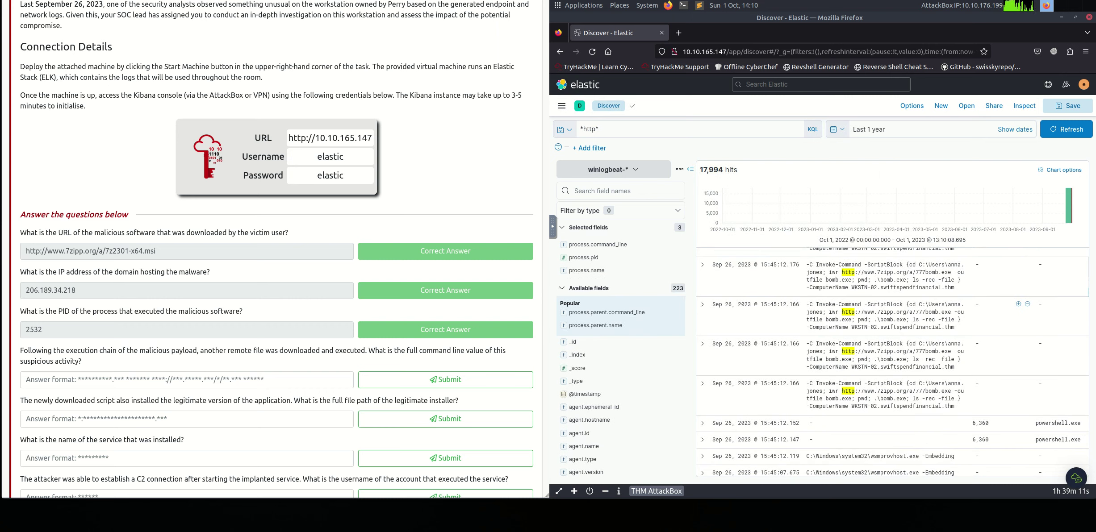
pyautogui.scroll(-6, 1022, 304)
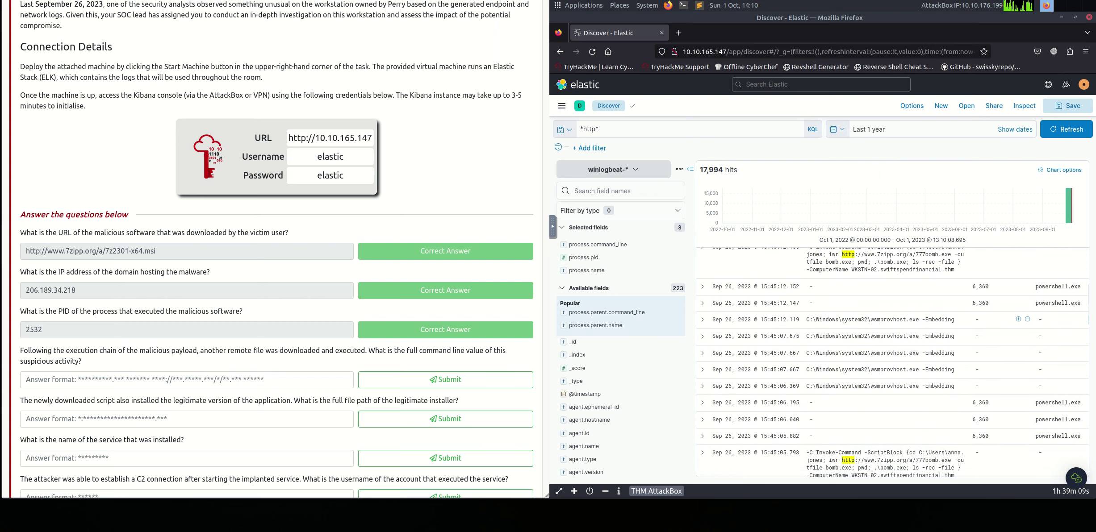
pyautogui.scroll(-6, 1023, 312)
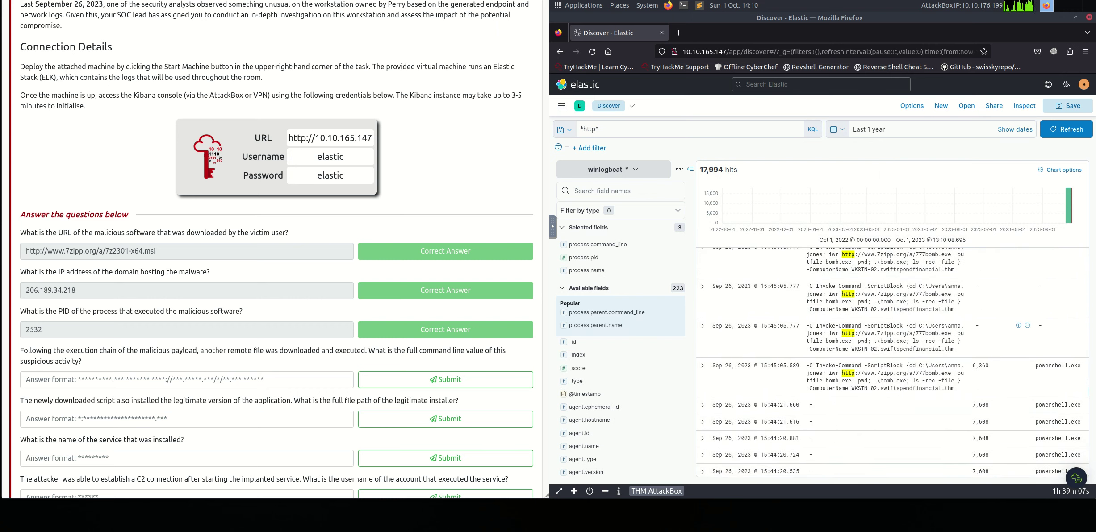
pyautogui.scroll(-8, 960, 370)
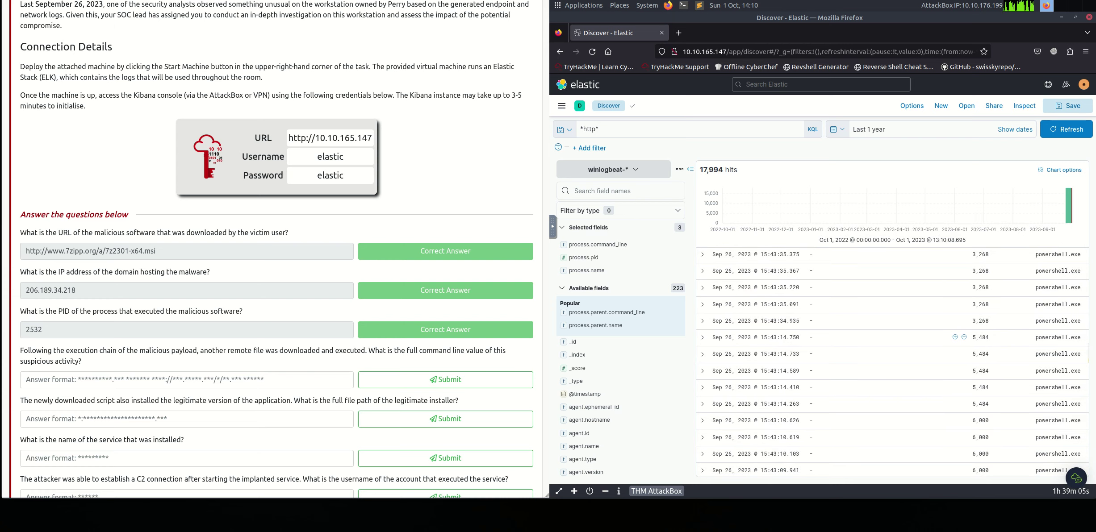
pyautogui.scroll(-8, 960, 351)
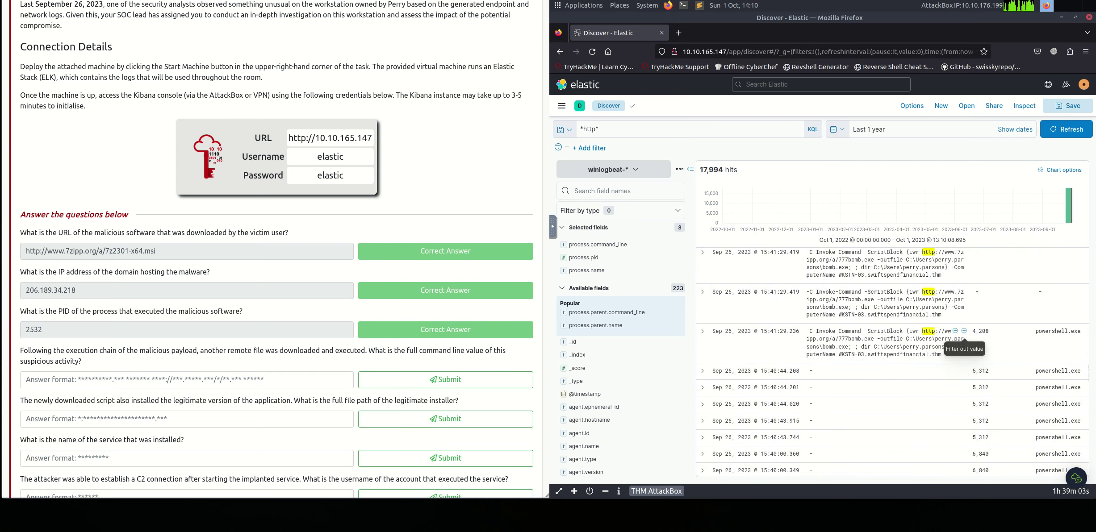
pyautogui.scroll(-8, 960, 351)
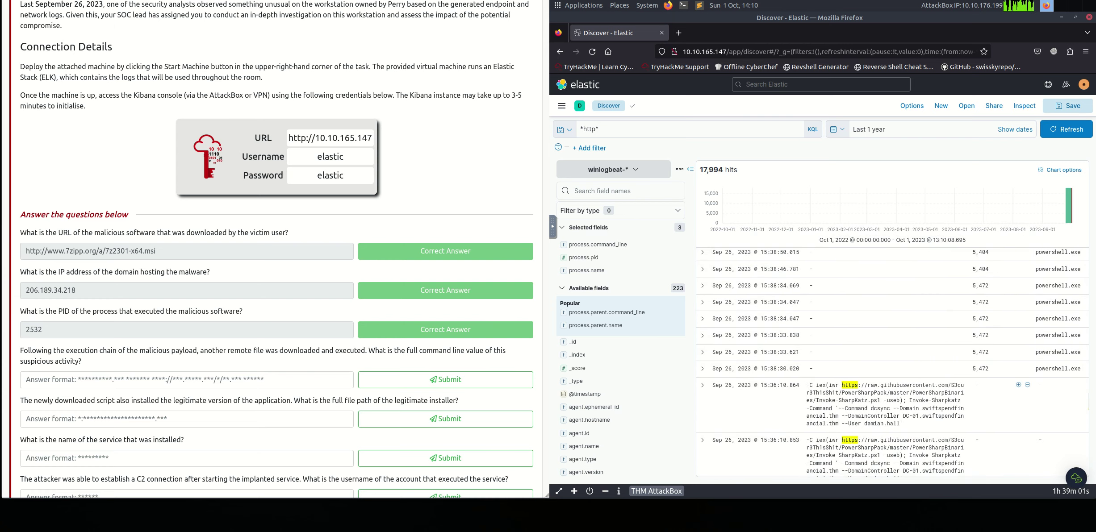
pyautogui.scroll(-5, 961, 351)
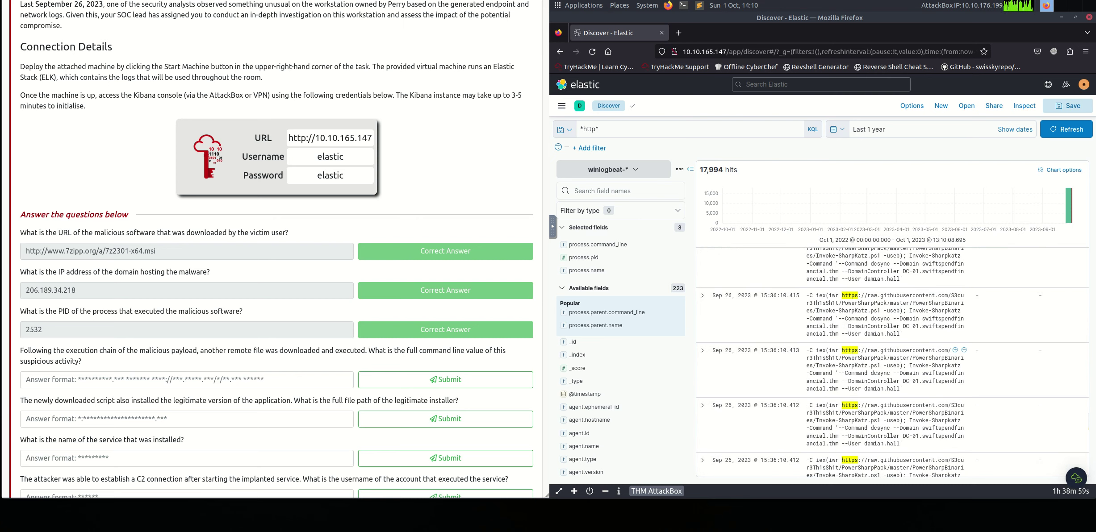
pyautogui.scroll(-5, 960, 351)
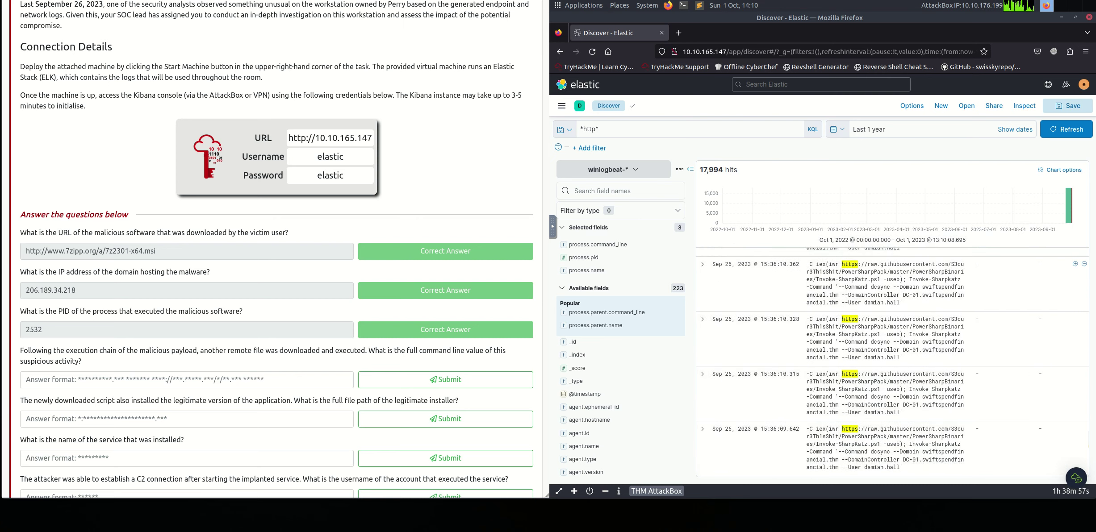
pyautogui.scroll(-5, 960, 351)
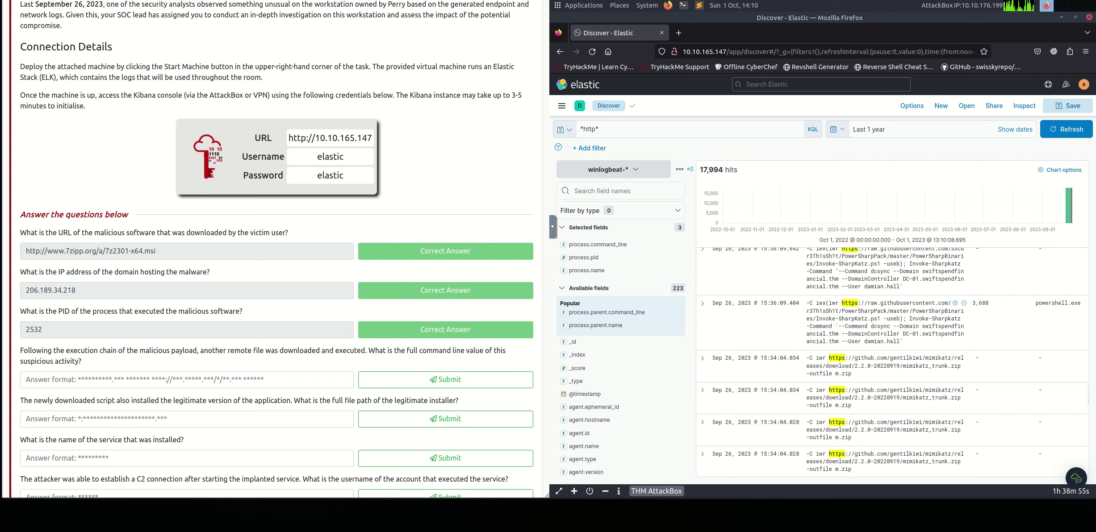
pyautogui.scroll(-10, 960, 304)
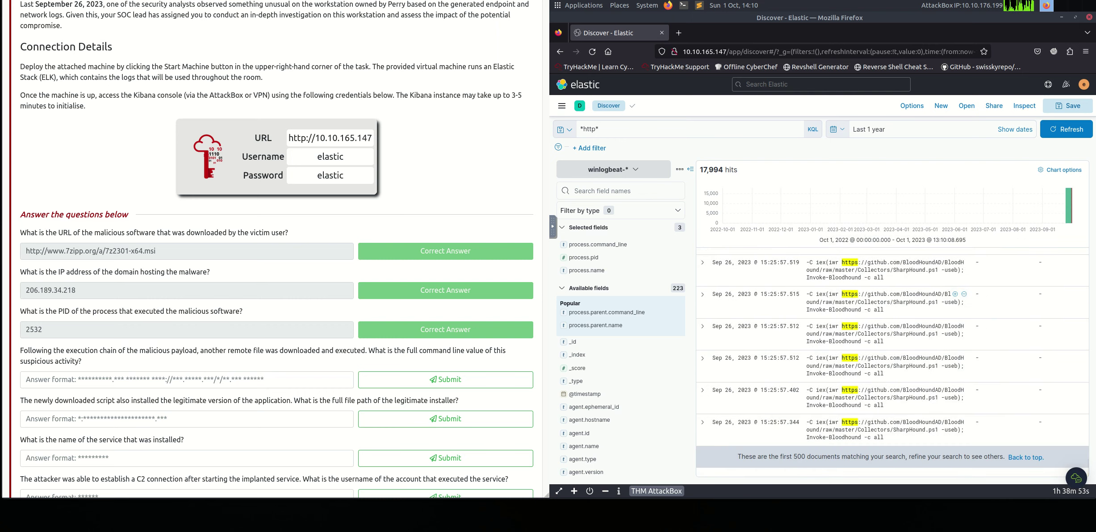
pyautogui.scroll(-5, 960, 304)
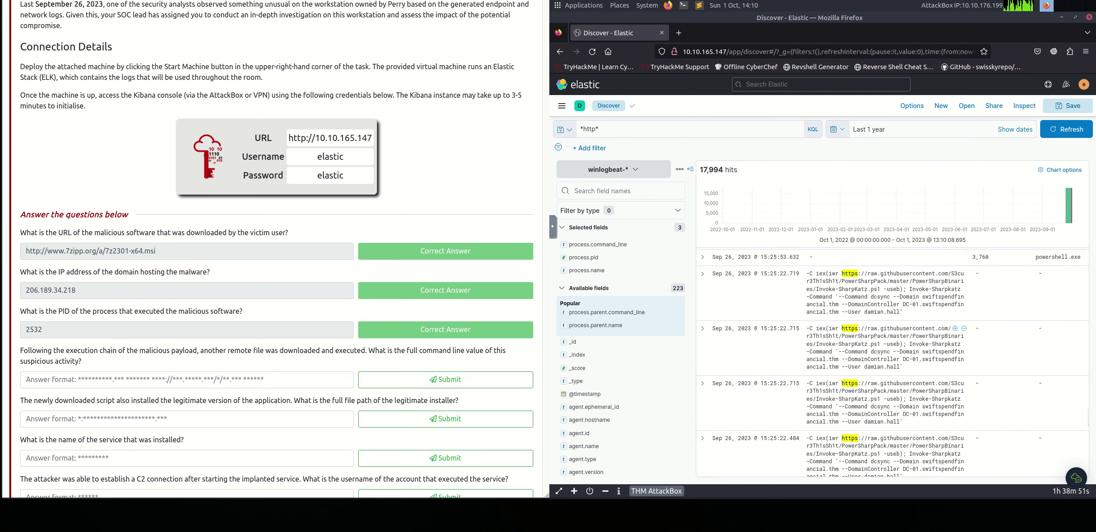
pyautogui.scroll(-5, 960, 328)
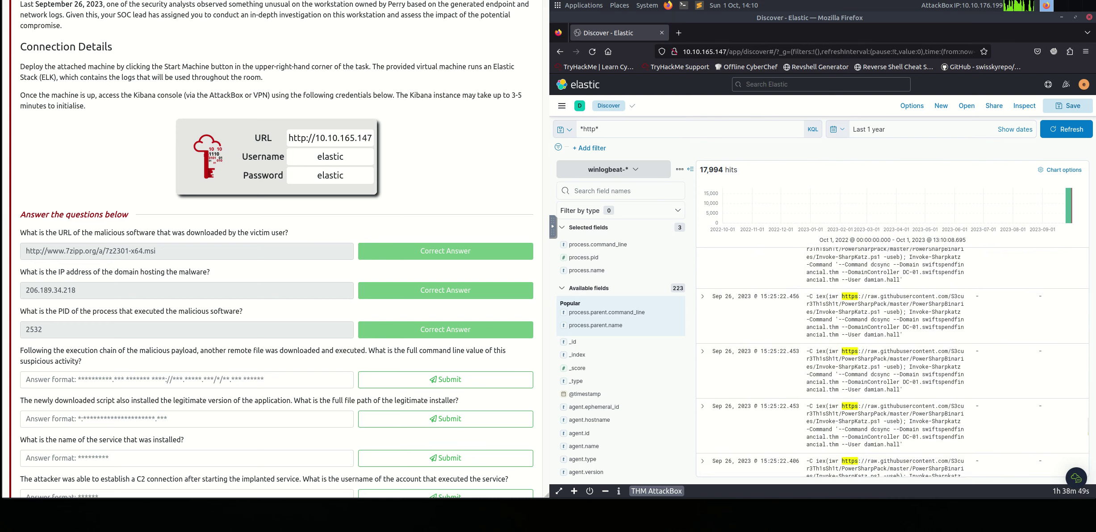
pyautogui.scroll(-5, 893, 361)
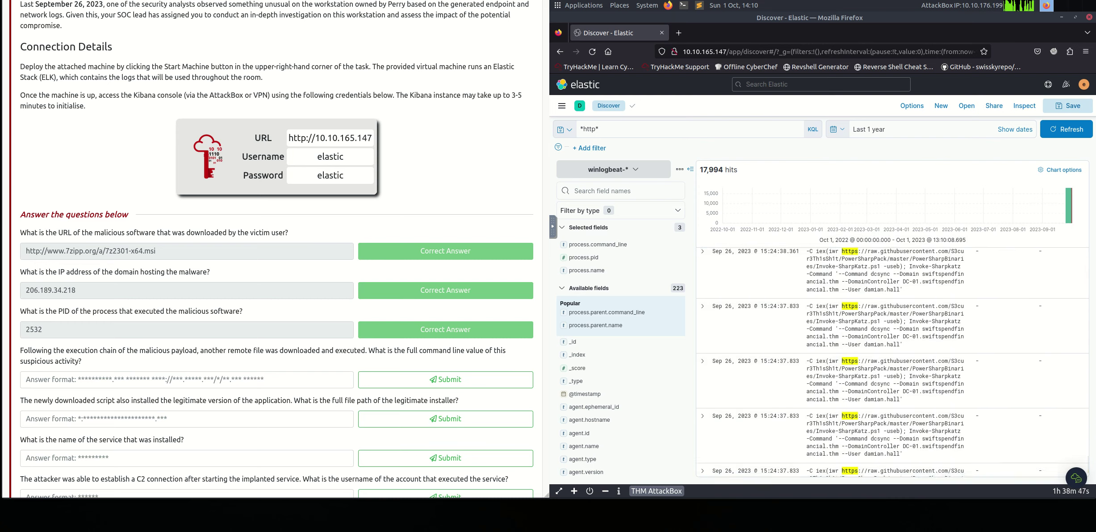
pyautogui.scroll(-5, 956, 308)
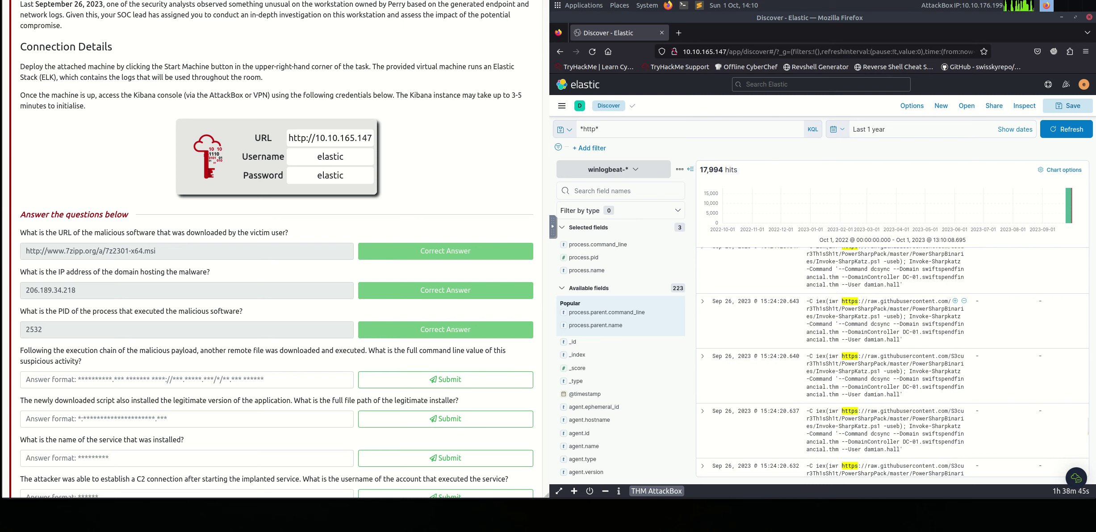
pyautogui.scroll(-5, 955, 308)
pyautogui.scroll(-5, 956, 308)
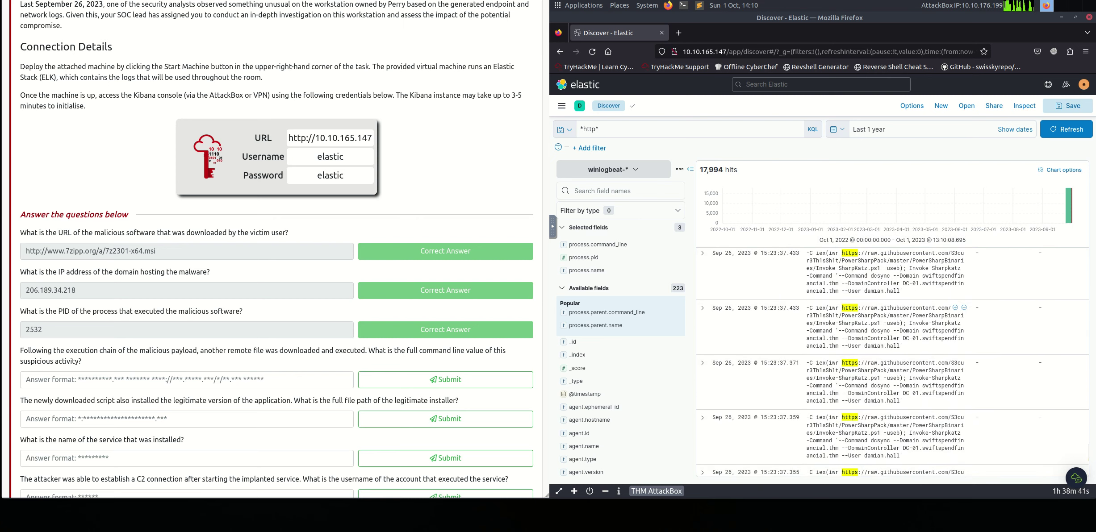
pyautogui.scroll(-10, 958, 349)
pyautogui.scroll(-5, 956, 344)
pyautogui.scroll(-5, 956, 339)
pyautogui.scroll(-3, 955, 339)
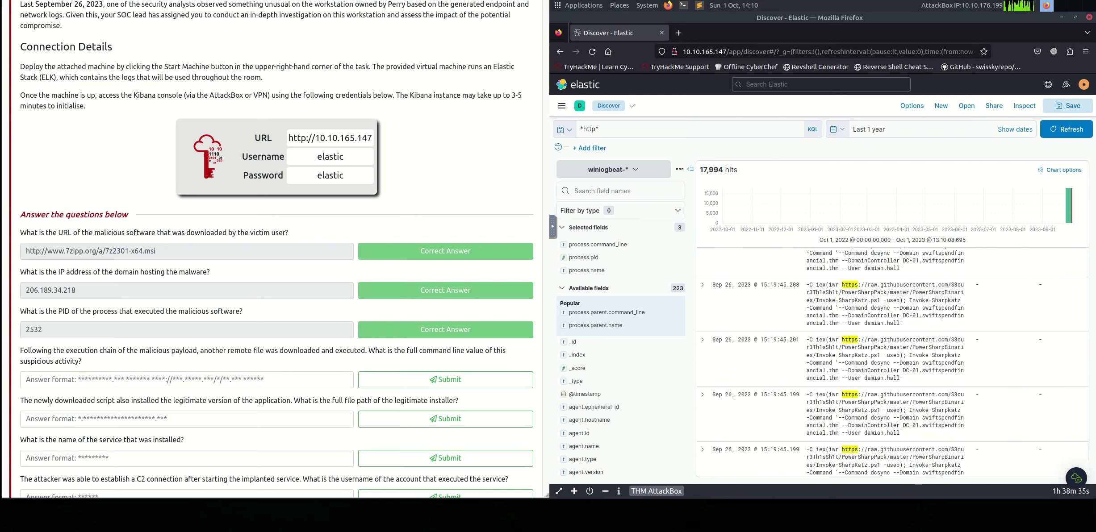
pyautogui.scroll(-5, 956, 340)
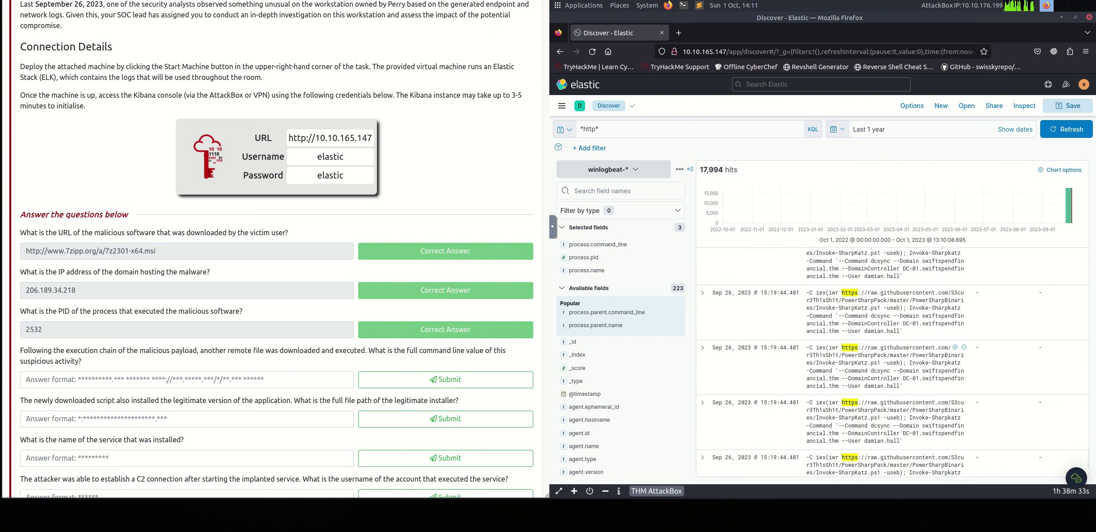
pyautogui.scroll(-5, 956, 340)
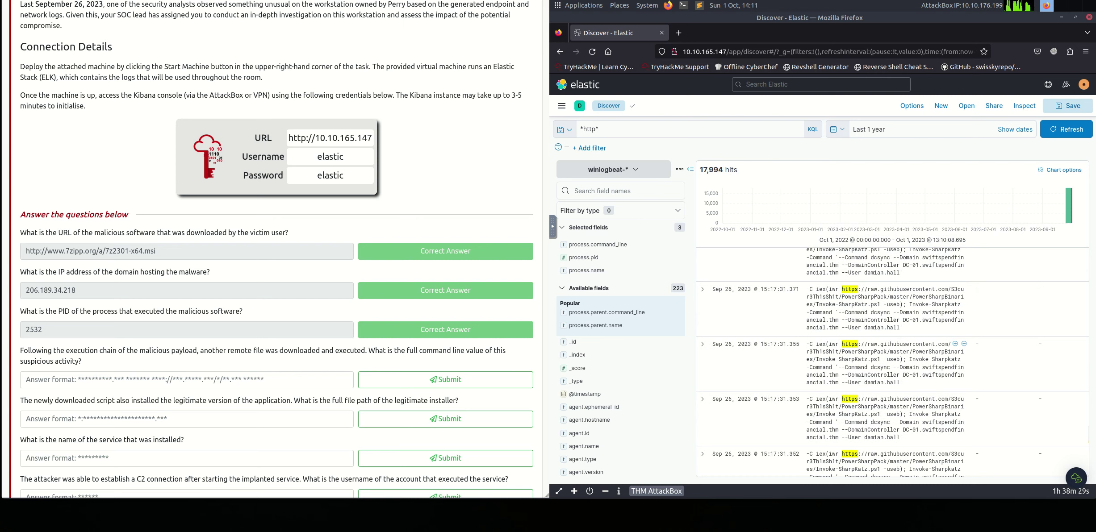
pyautogui.scroll(-10, 956, 339)
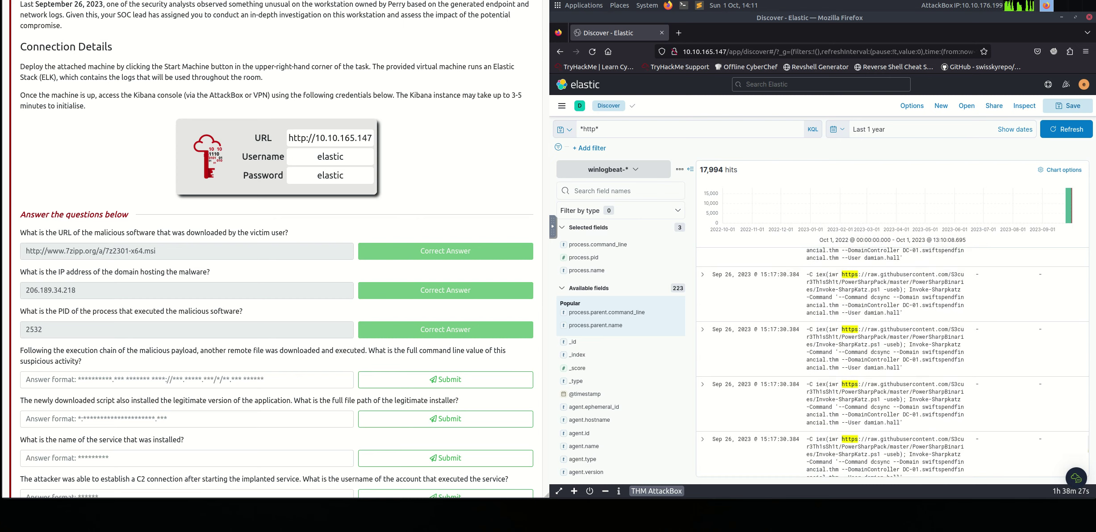
pyautogui.scroll(-5, 893, 362)
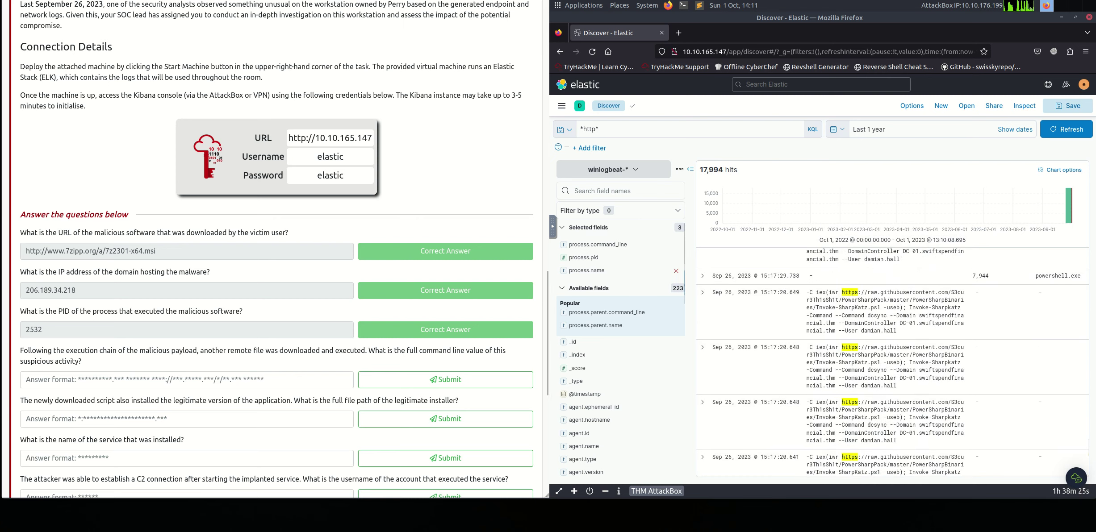
# Filter the events to process.name powershell.exe and review their command lines down to the oldest one
pyautogui.click(625, 270)
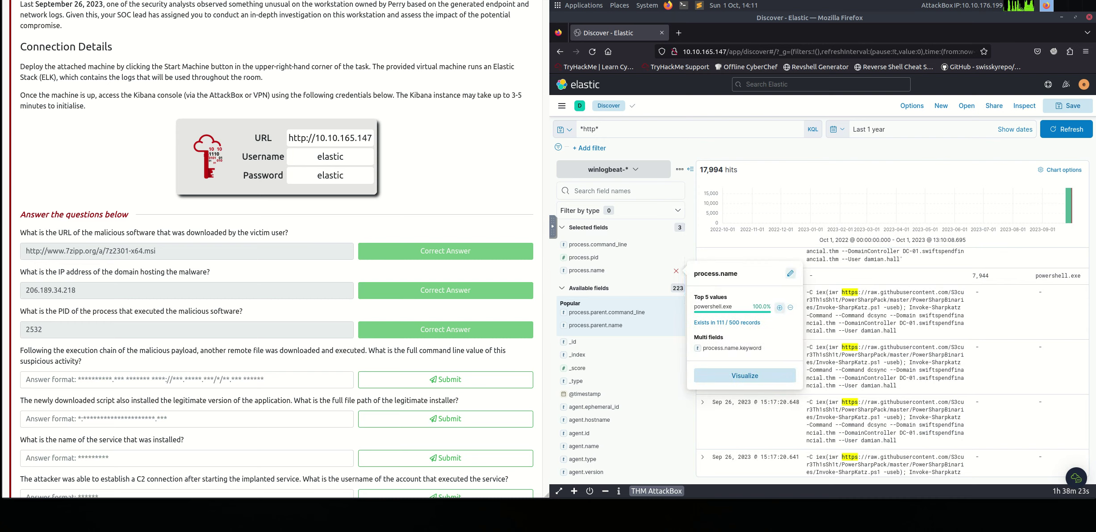
pyautogui.click(779, 307)
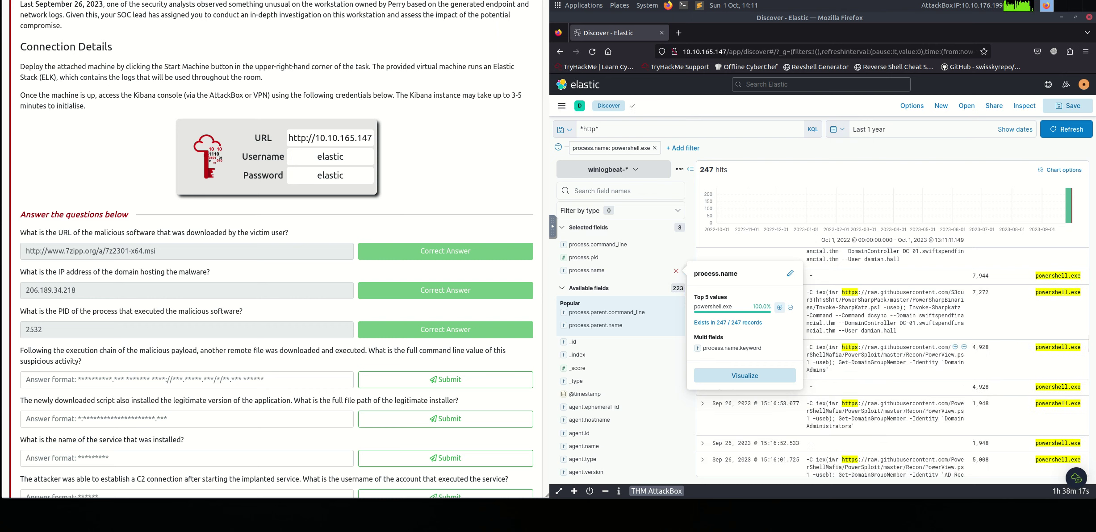
pyautogui.scroll(-4, 893, 357)
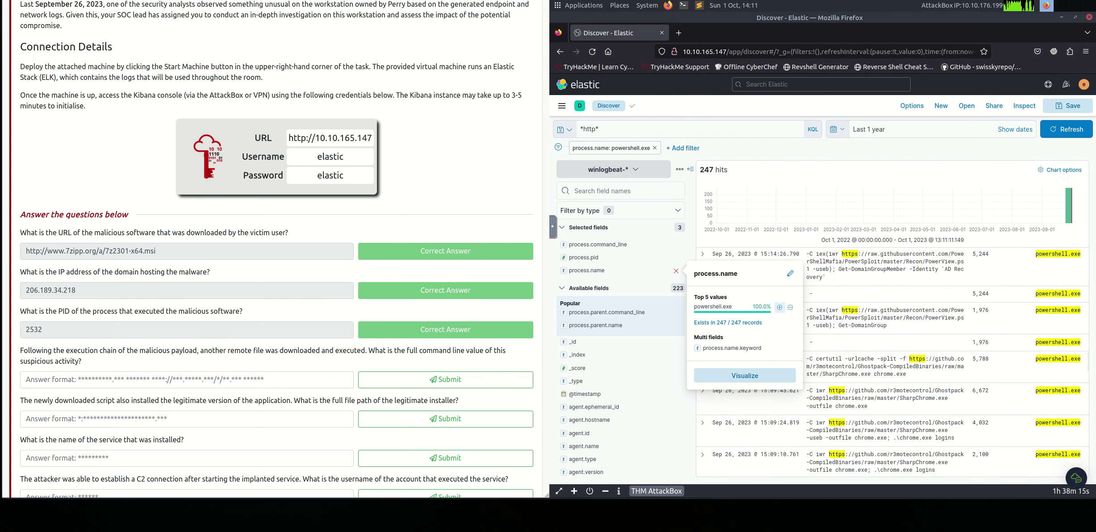
pyautogui.scroll(-5, 893, 357)
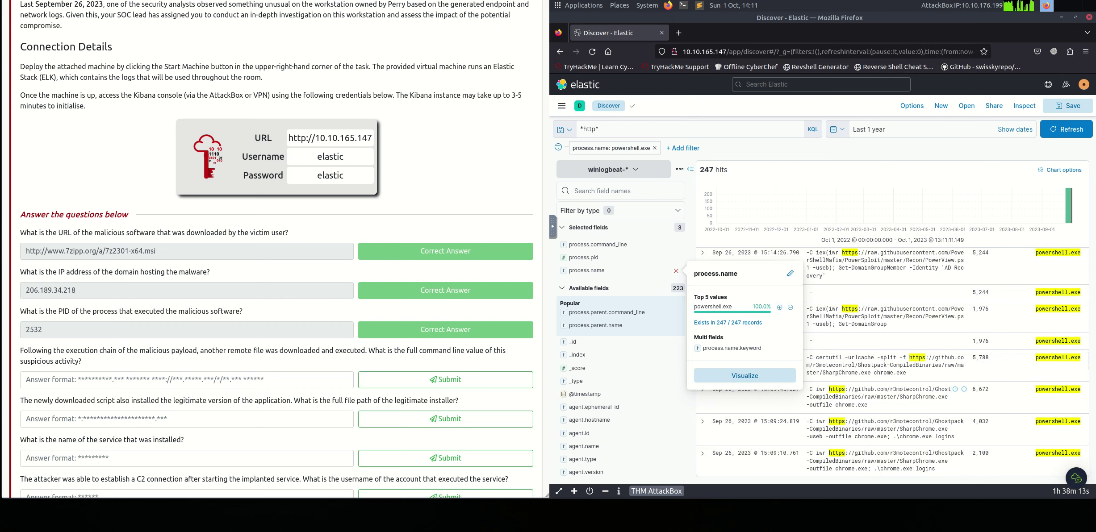
pyautogui.scroll(-5, 960, 412)
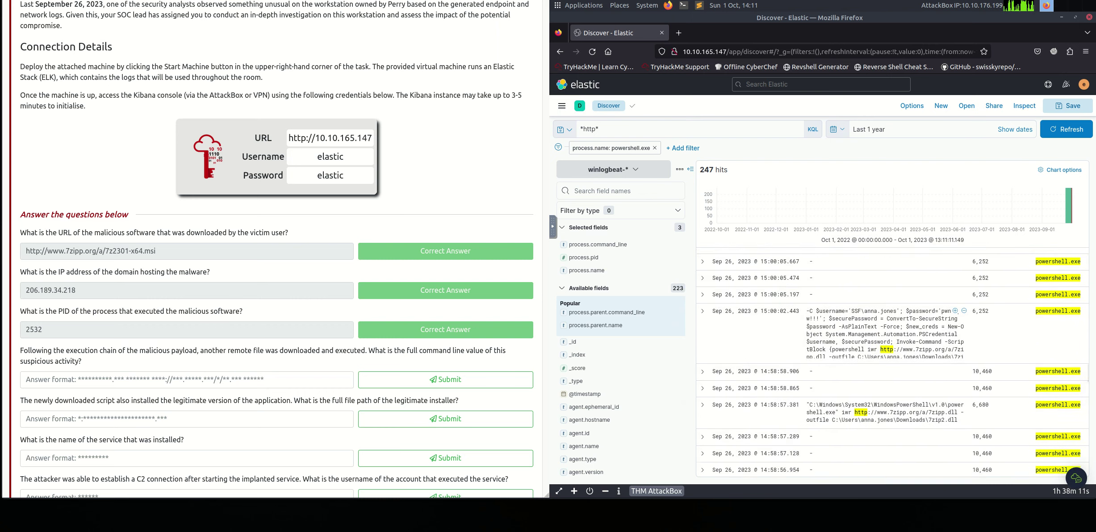
pyautogui.scroll(-3, 960, 412)
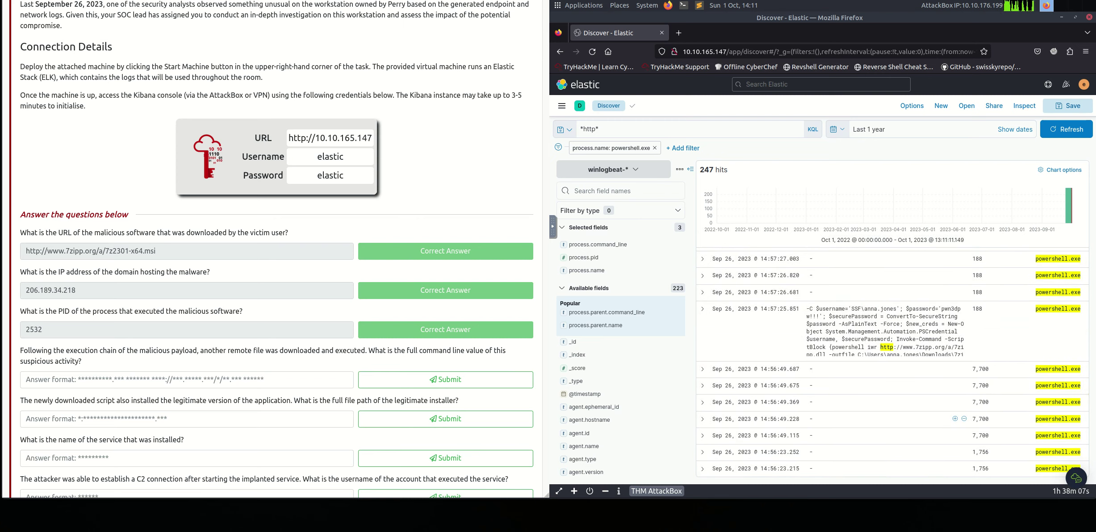
pyautogui.scroll(-5, 960, 413)
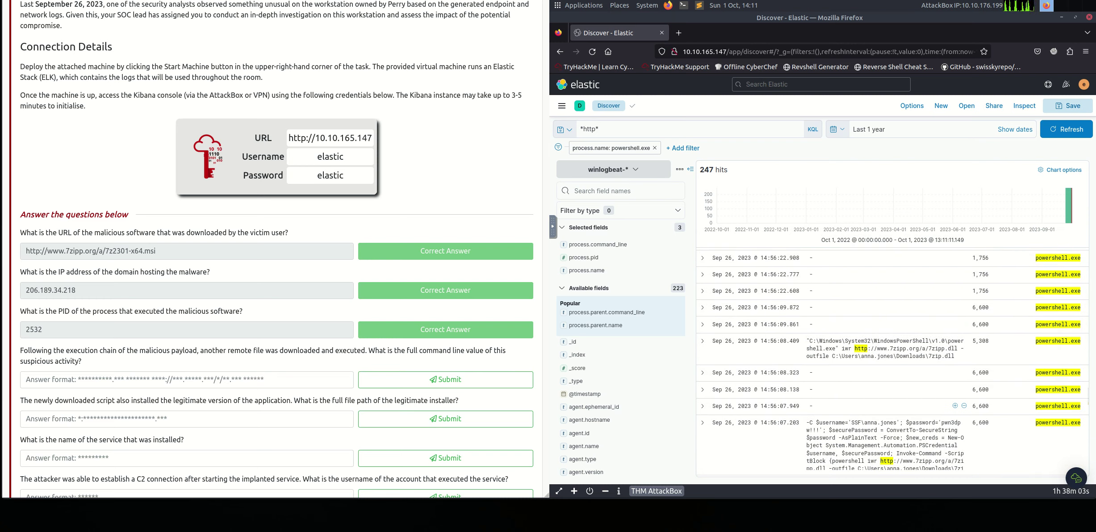
pyautogui.scroll(-5, 960, 409)
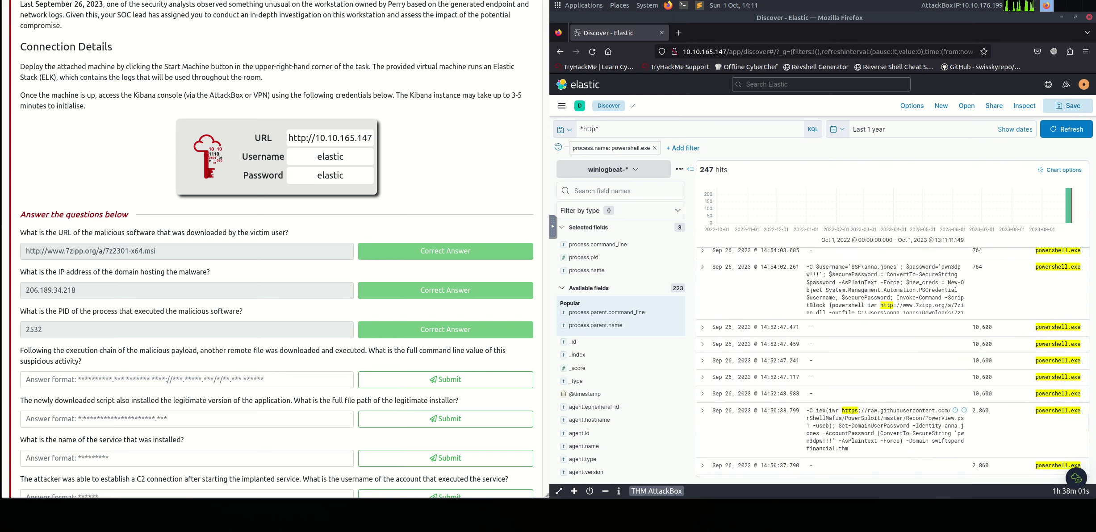
pyautogui.scroll(-10, 961, 409)
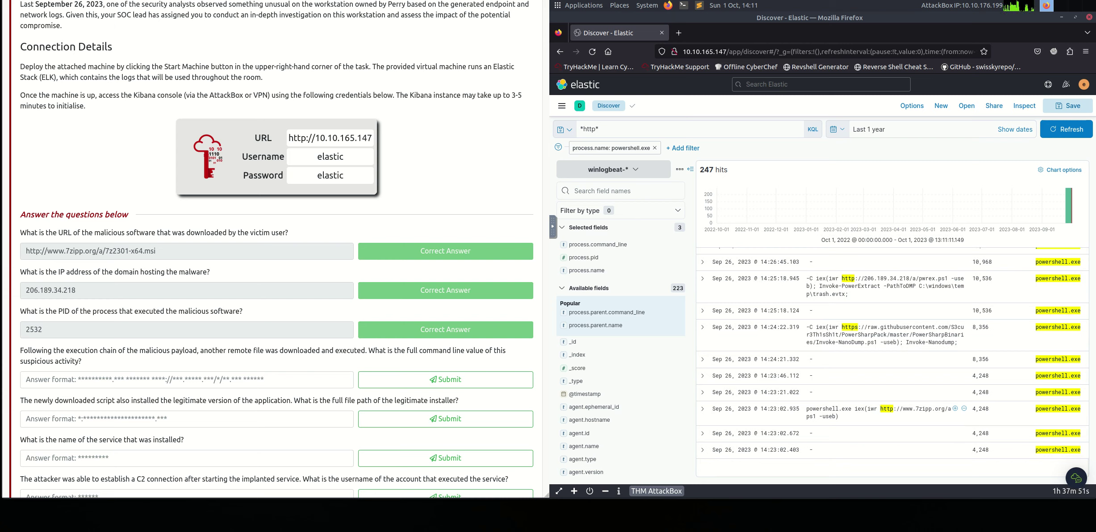
pyautogui.tripleClick(821, 409)
pyautogui.rightClick(825, 411)
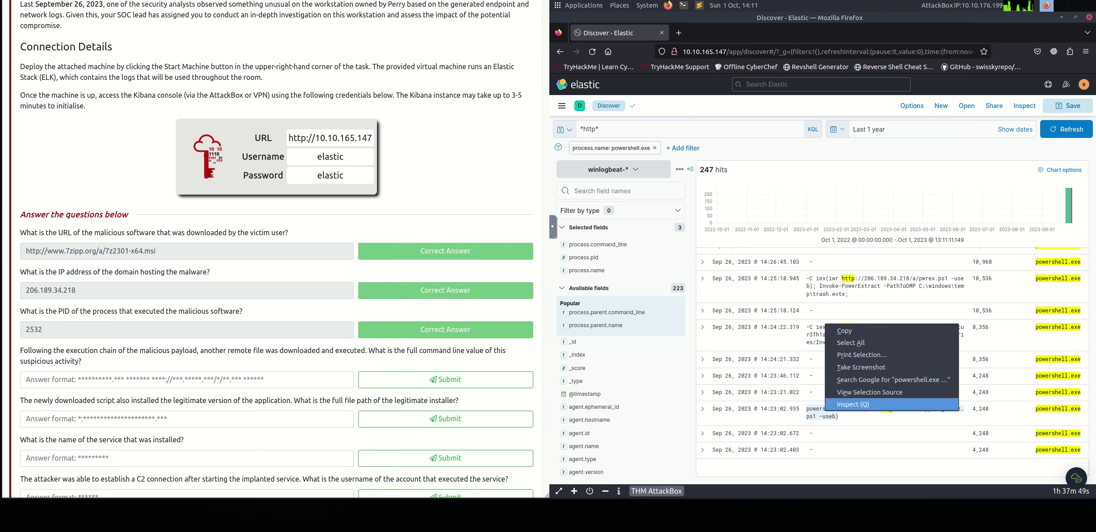
pyautogui.click(848, 331)
pyautogui.rightClick(122, 383)
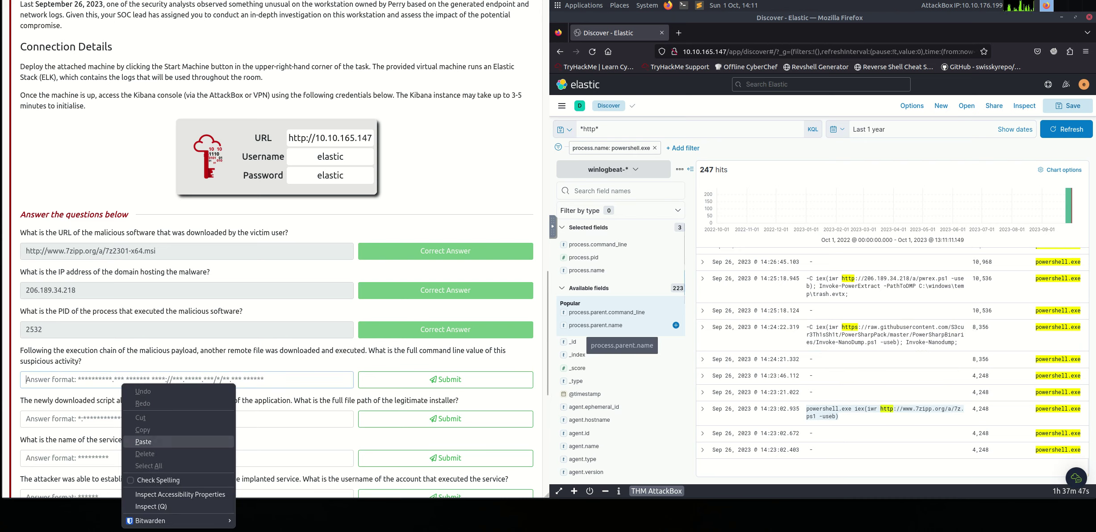
pyautogui.click(143, 442)
pyautogui.click(445, 379)
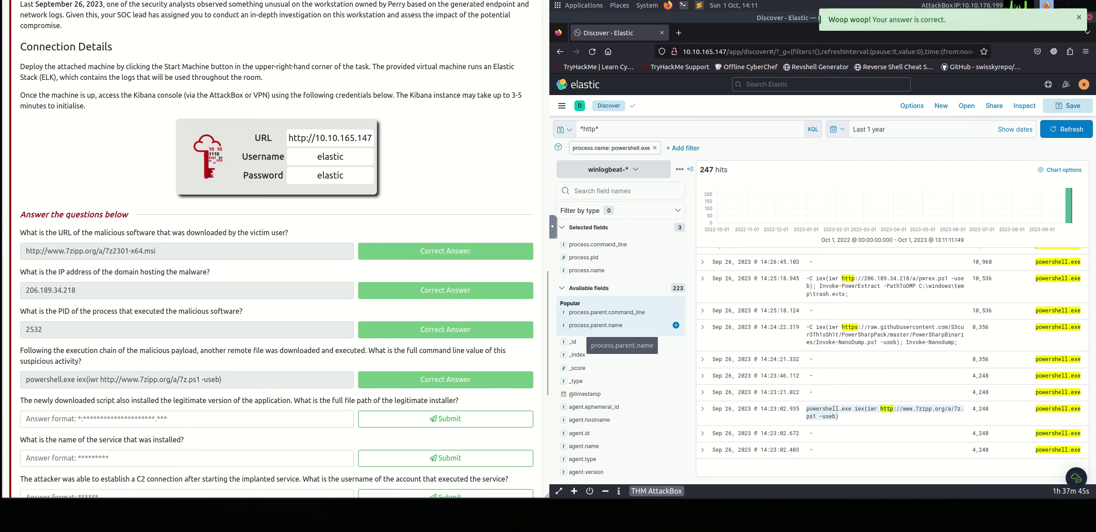
# Find the file fields for the legitimate installer question and add file.name and file.extension as columns
pyautogui.scroll(-3, 277, 250)
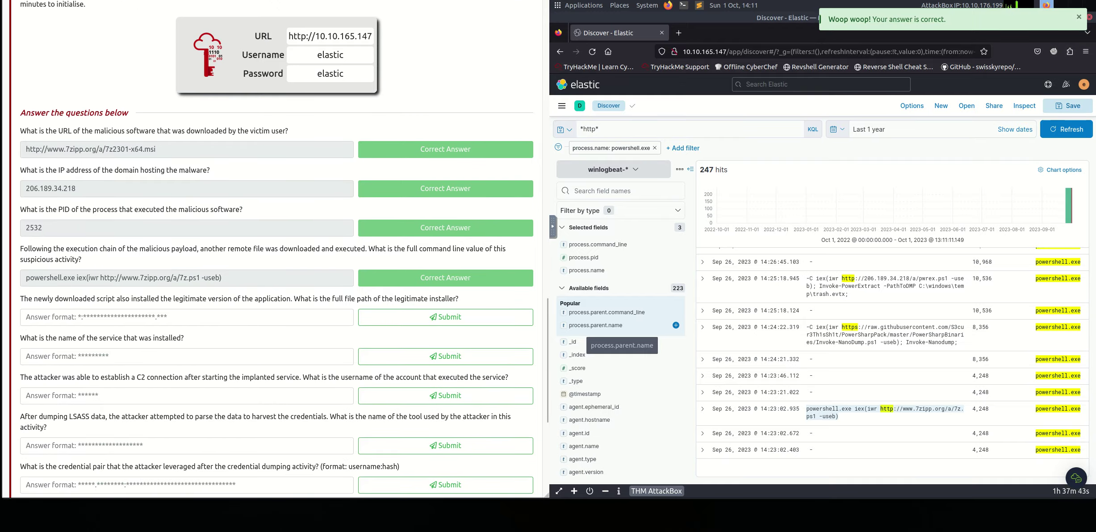
pyautogui.moveTo(173, 299); pyautogui.dragTo(322, 300)
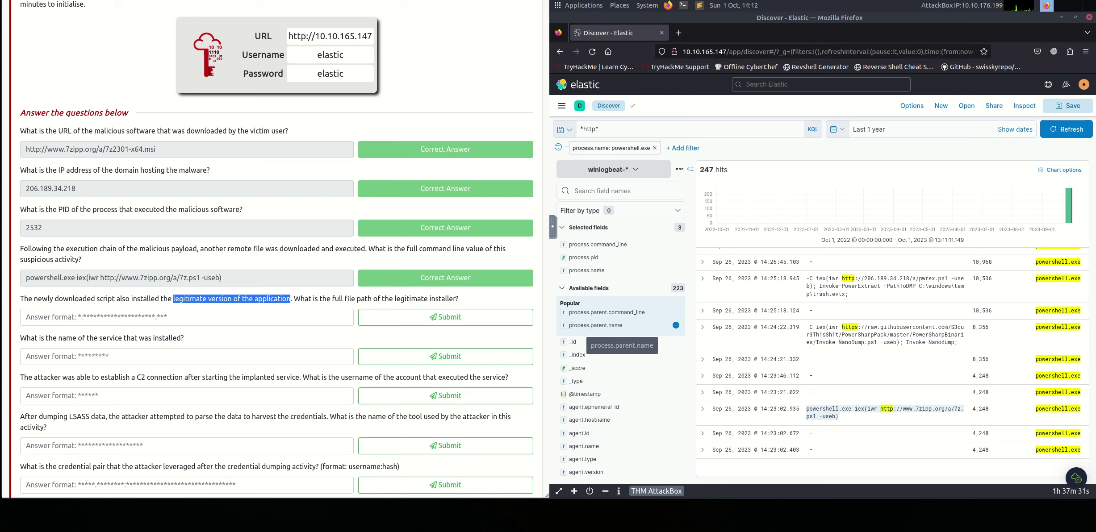
pyautogui.click(599, 326)
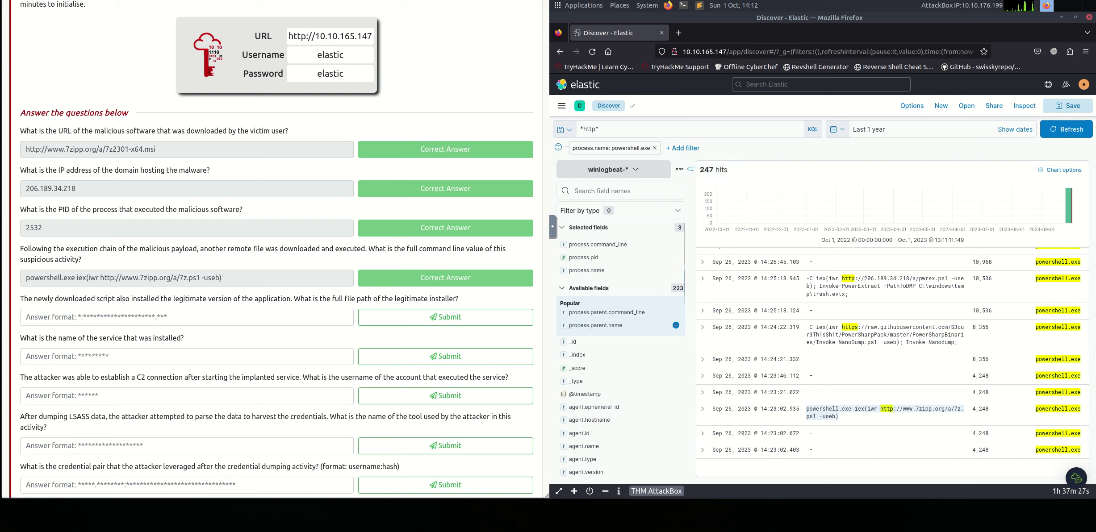
pyautogui.click(617, 191)
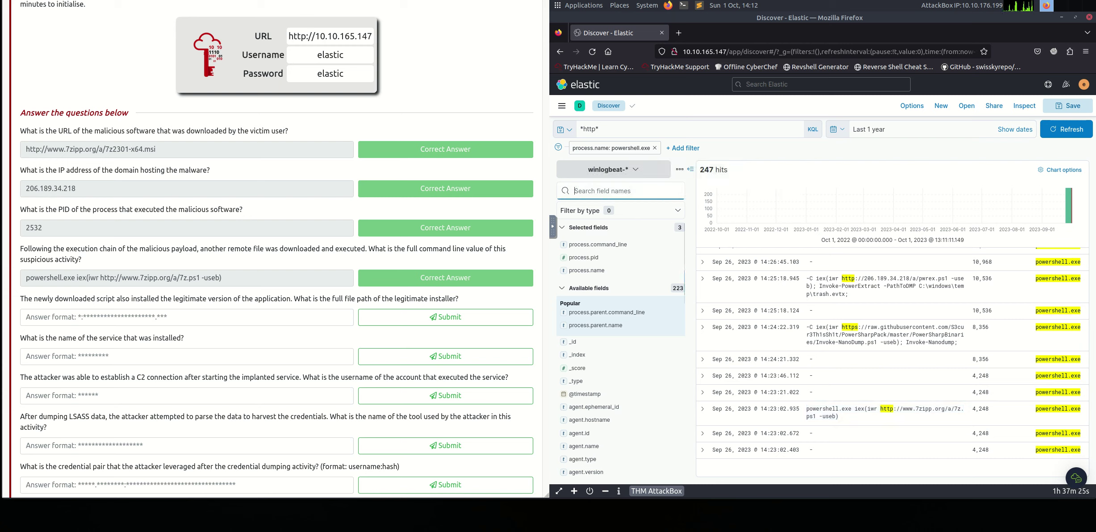
pyautogui.write('file')
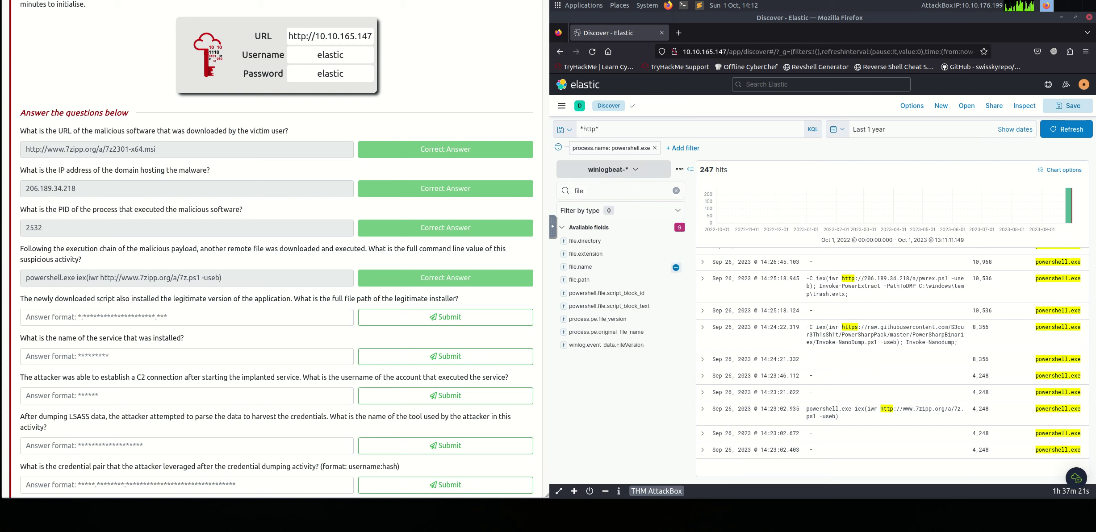
pyautogui.click(675, 267)
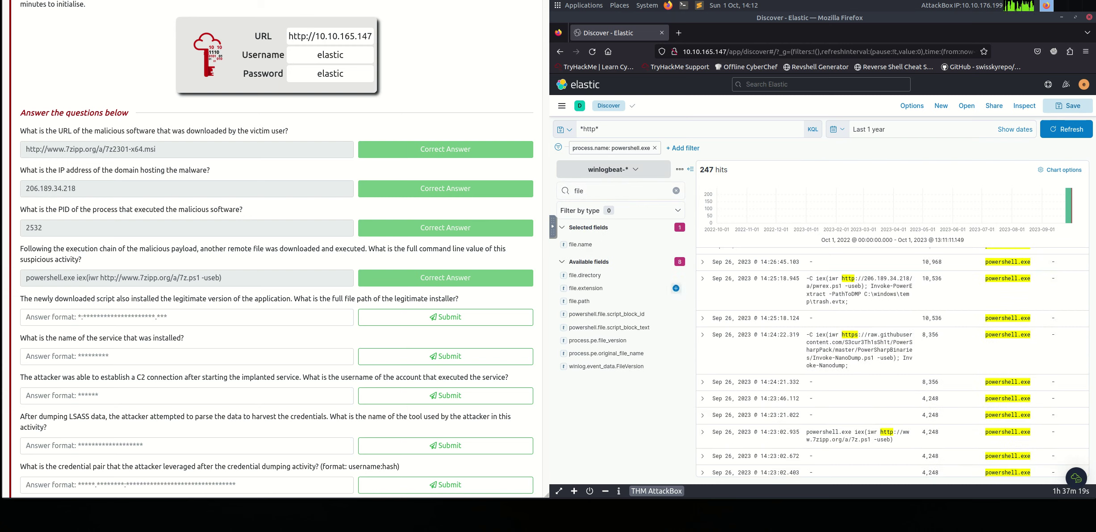
pyautogui.click(676, 289)
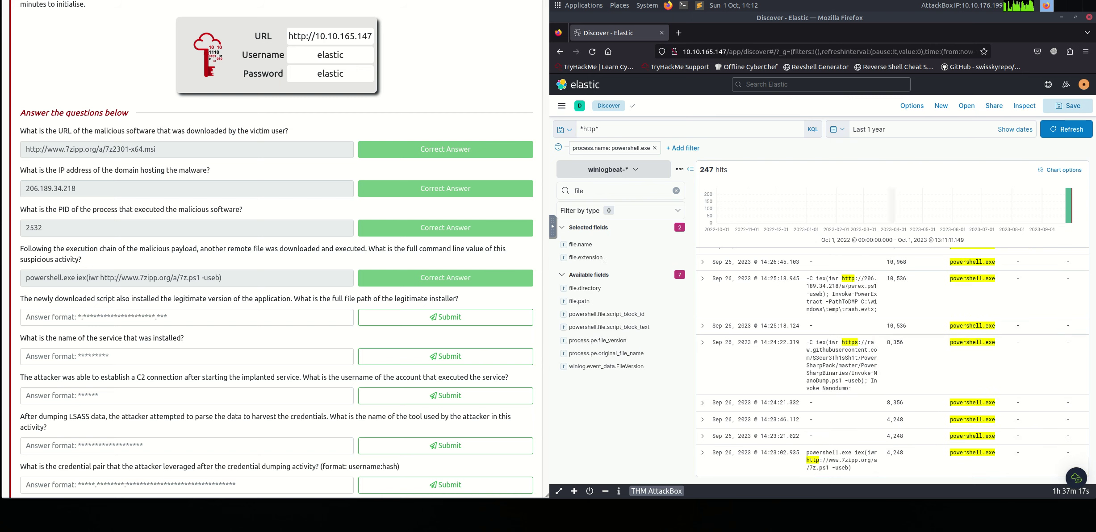
# Check the top values of file.extension and review the file columns of the newer matching events
pyautogui.click(648, 257)
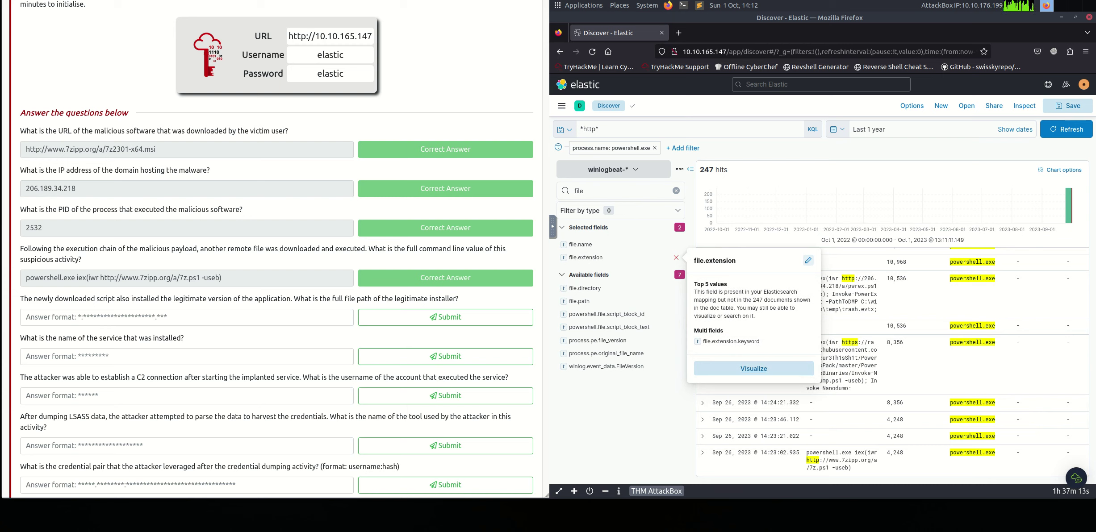
pyautogui.press('Escape')
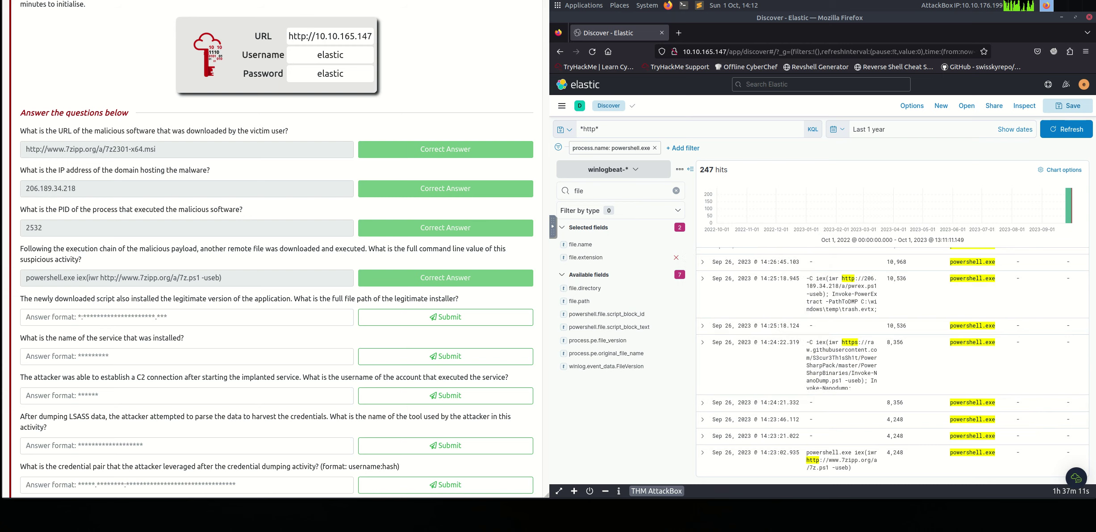
pyautogui.scroll(4, 997, 340)
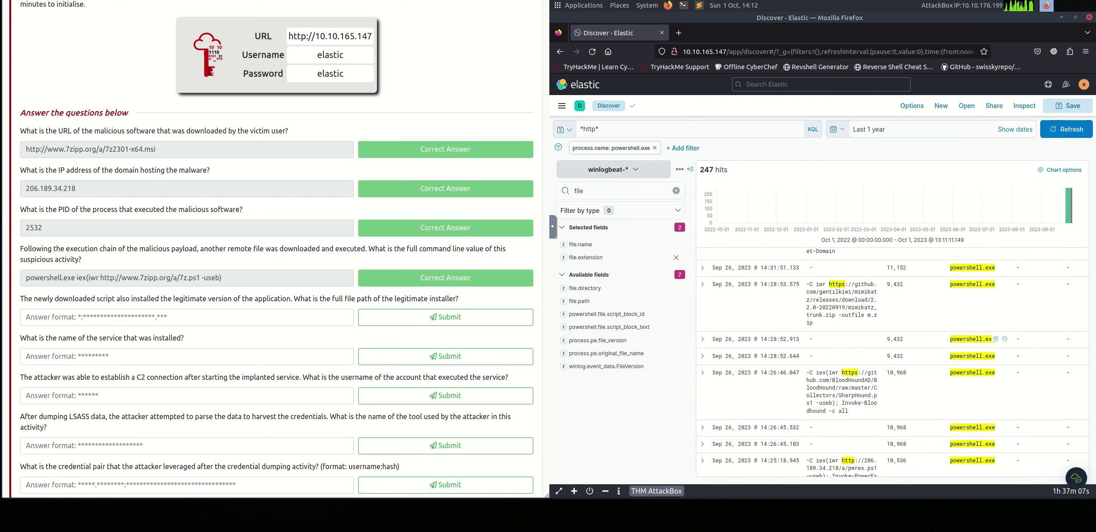
pyautogui.scroll(5, 997, 340)
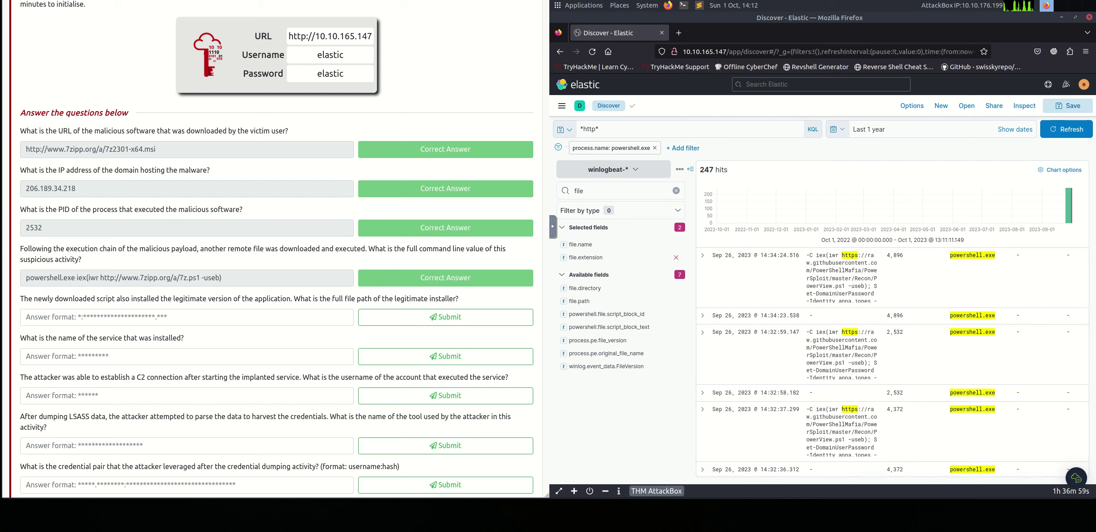
pyautogui.click(578, 258)
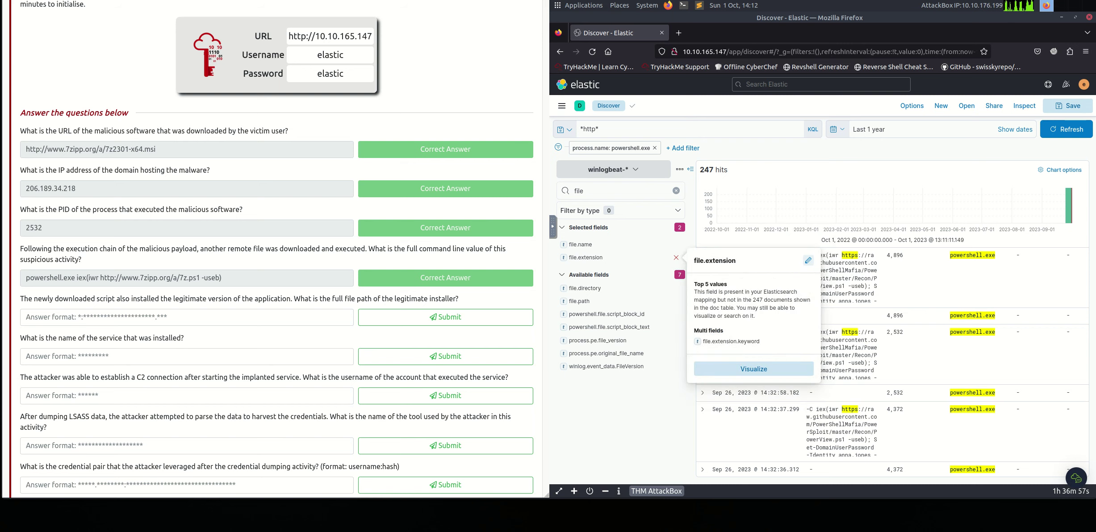
pyautogui.click(808, 261)
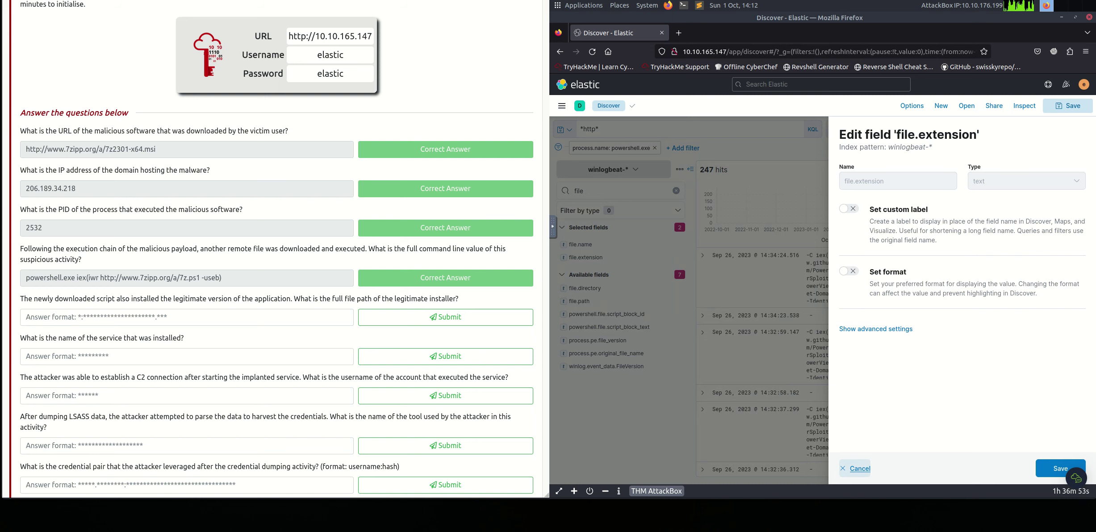
pyautogui.click(856, 469)
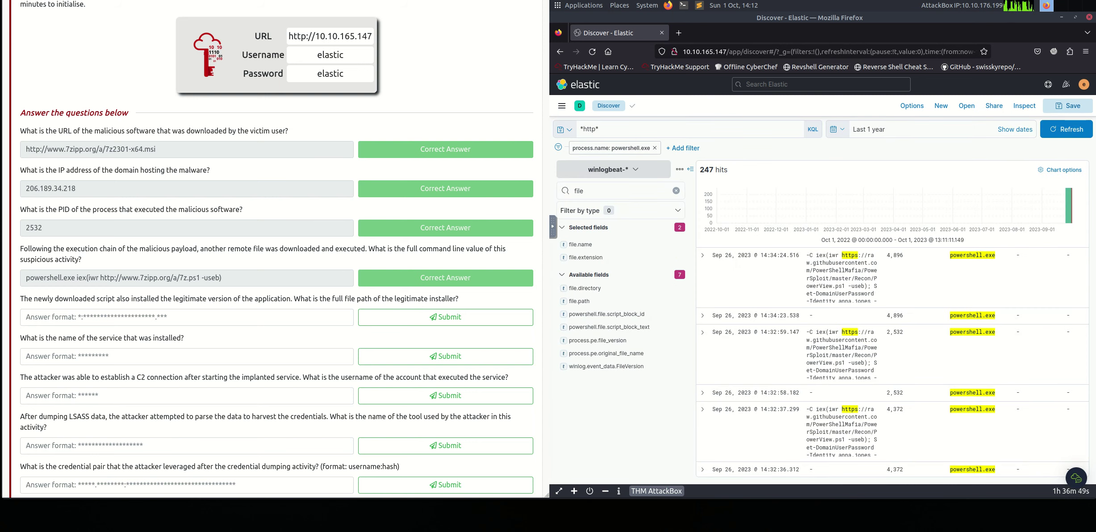
# Clear the *http* search so only the powershell.exe filter applies
pyautogui.click(670, 129)
pyautogui.press('BackSpace')
pyautogui.press('BackSpace')
pyautogui.press('BackSpace')
pyautogui.press('BackSpace')
pyautogui.press('BackSpace')
pyautogui.press('BackSpace')
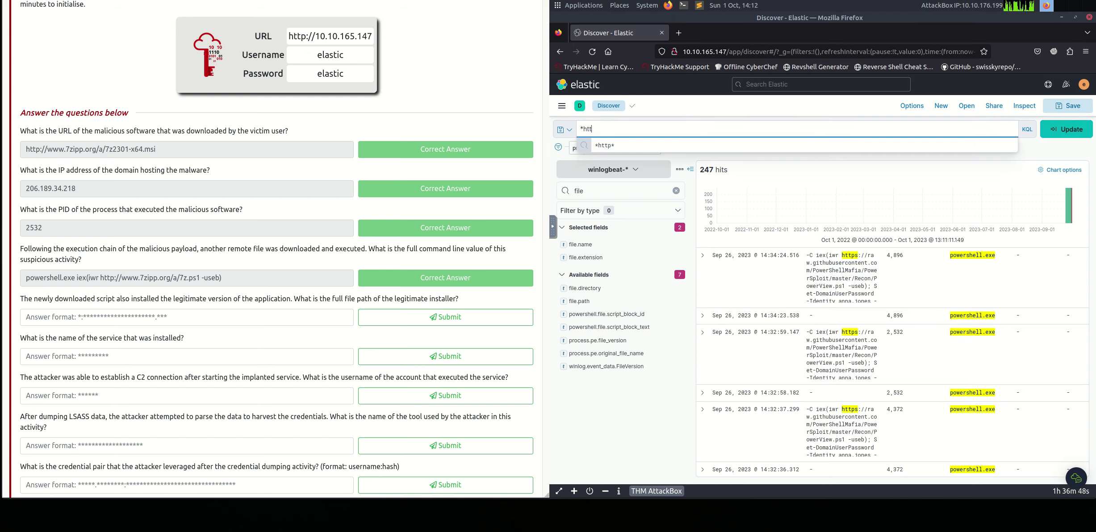
pyautogui.press('Return')
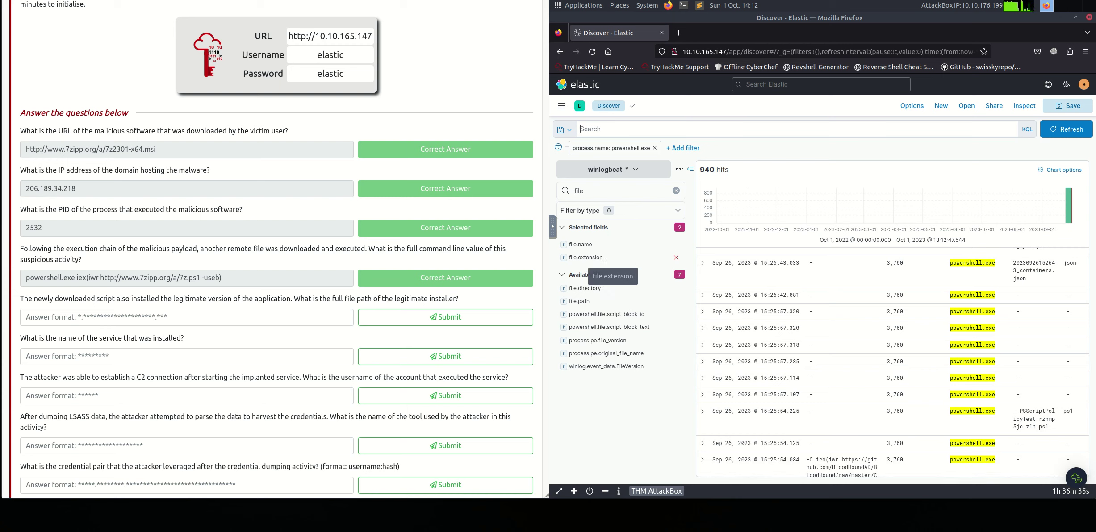
# Filter the PowerShell events to file.extension exe
pyautogui.click(586, 258)
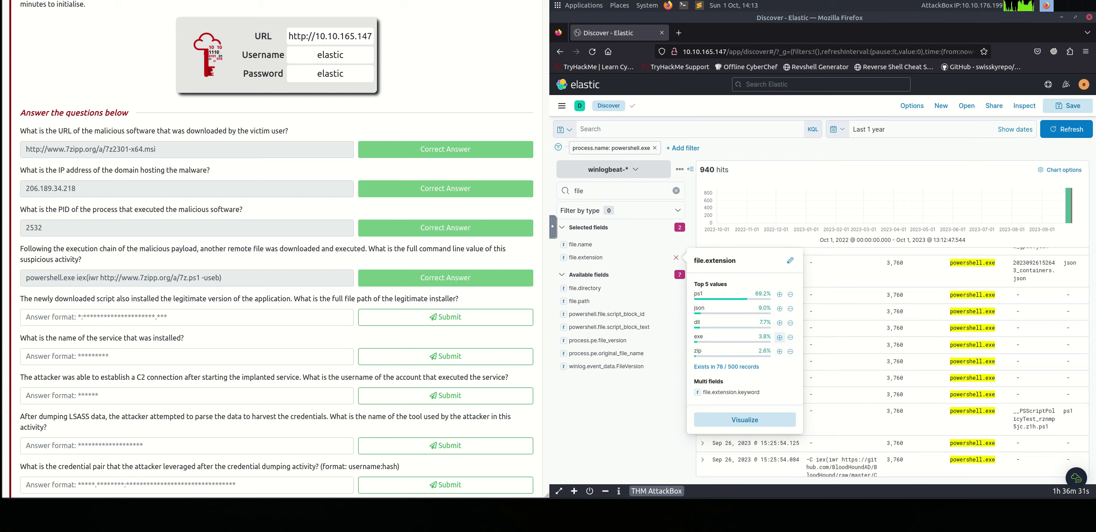
pyautogui.click(779, 338)
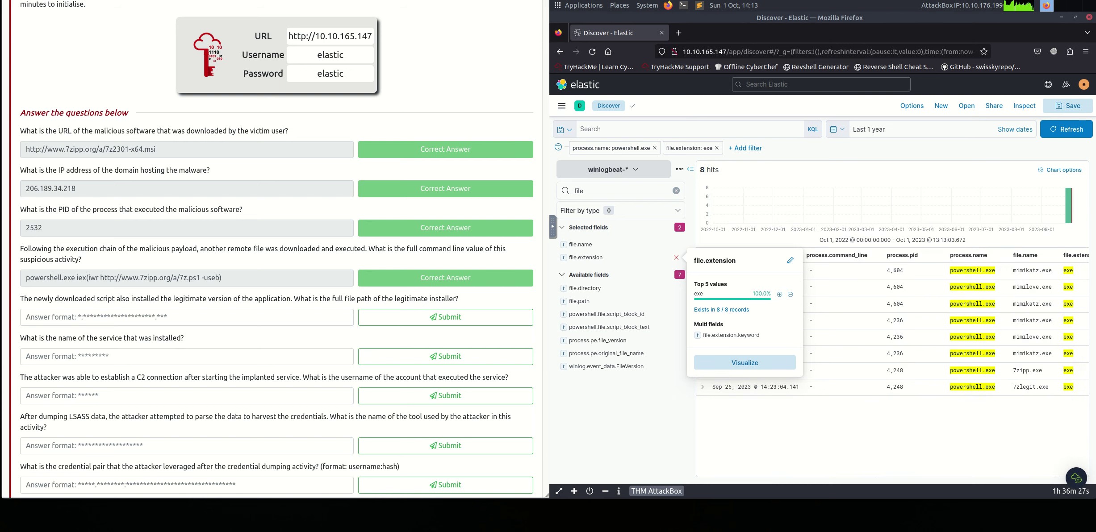
pyautogui.press('Escape')
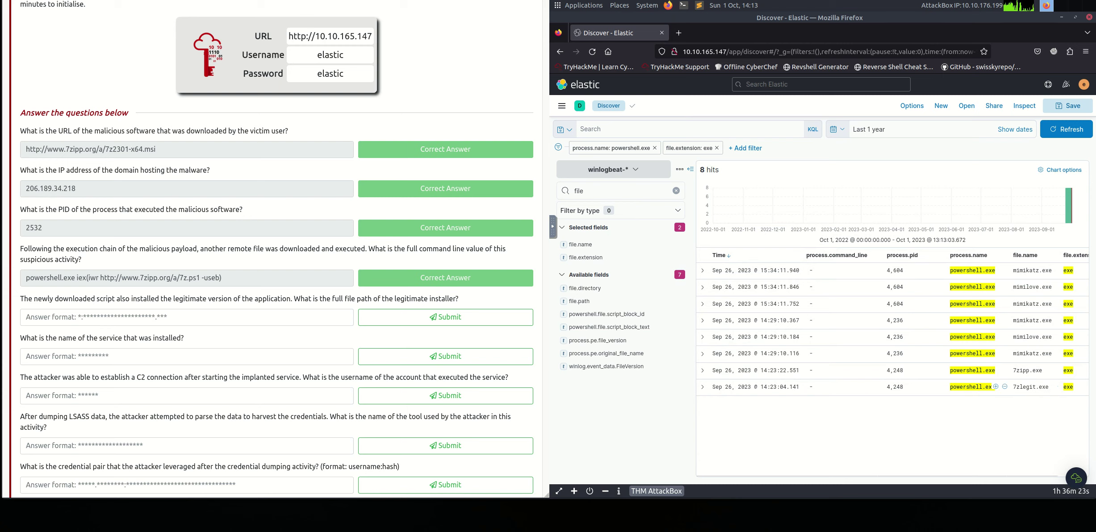
# Expand the 7zlegit.exe event and copy its file.path value
pyautogui.click(703, 386)
pyautogui.scroll(-5, 893, 358)
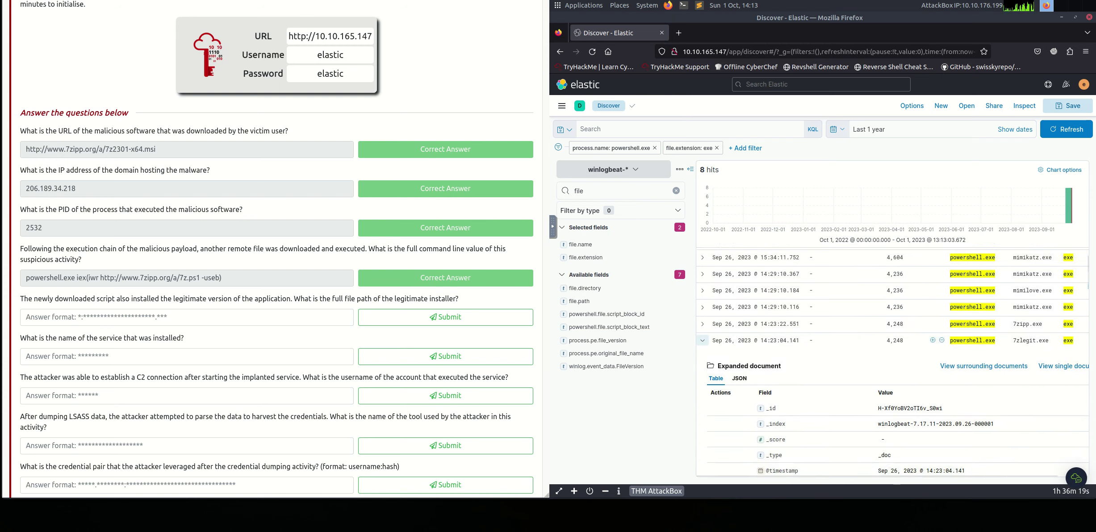
pyautogui.scroll(-5, 893, 334)
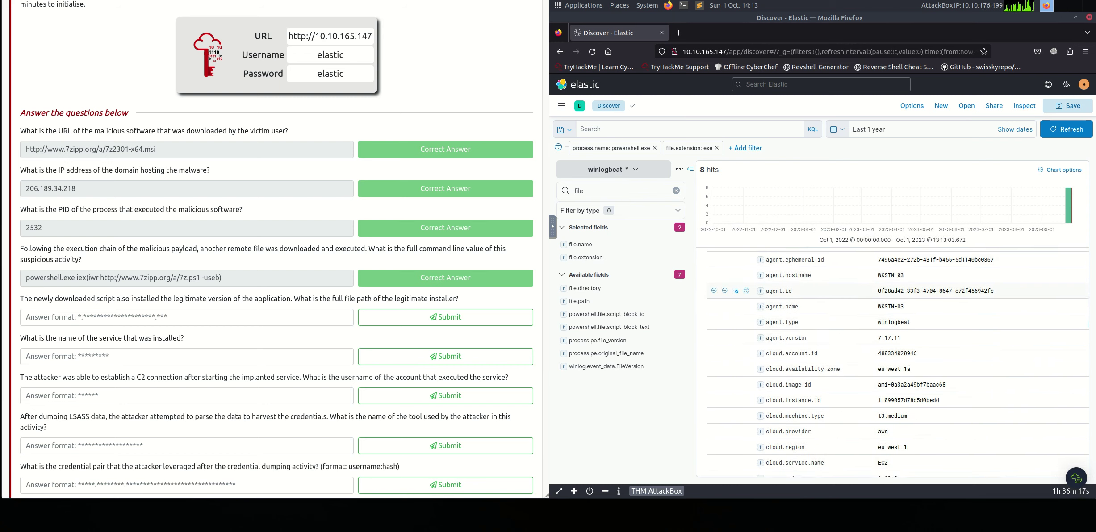
pyautogui.scroll(-4, 893, 333)
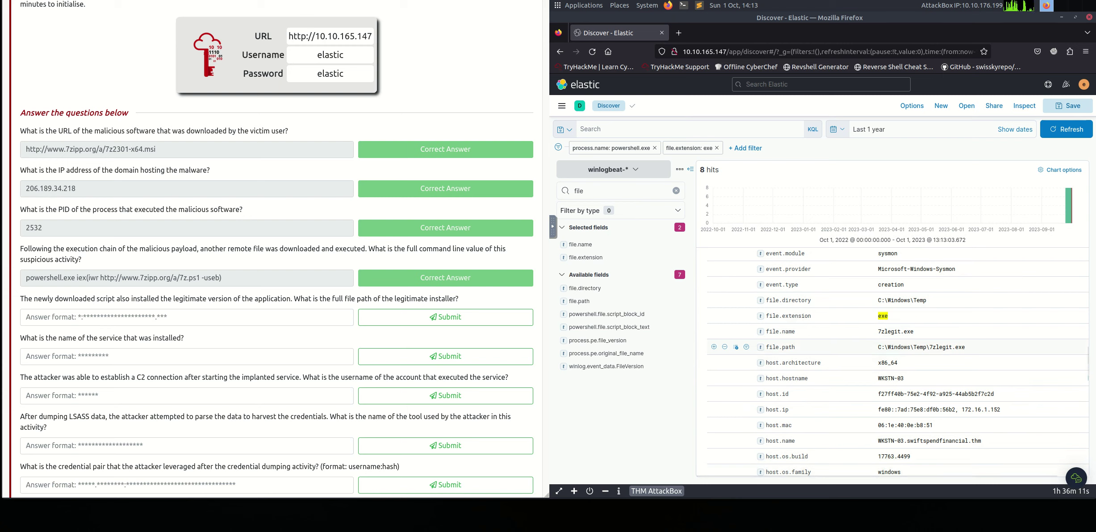
pyautogui.tripleClick(920, 347)
pyautogui.rightClick(940, 347)
pyautogui.click(961, 354)
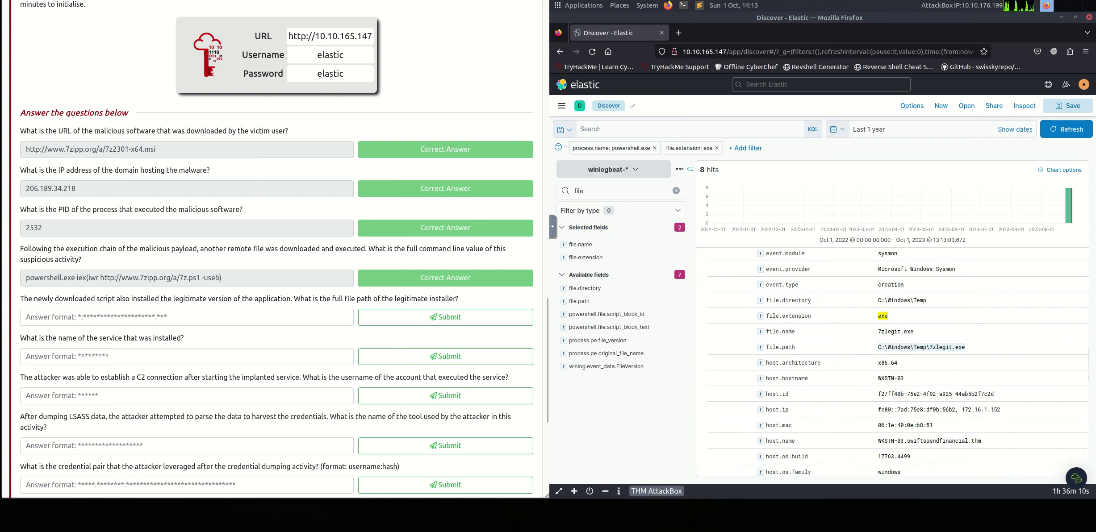
# Submit C:\Windows\Temp\7zlegit.exe as the full file path of the legitimate installer
pyautogui.rightClick(168, 321)
pyautogui.click(188, 380)
pyautogui.press('Return')
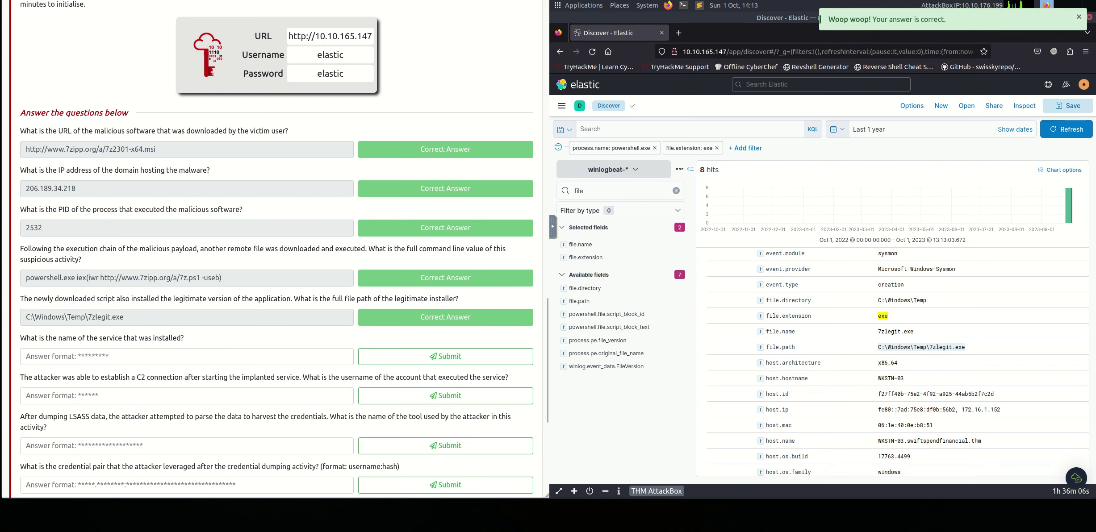
# Remove the process.name and file.extension filters to start on the installed service question
pyautogui.moveTo(97, 338); pyautogui.dragTo(181, 338)
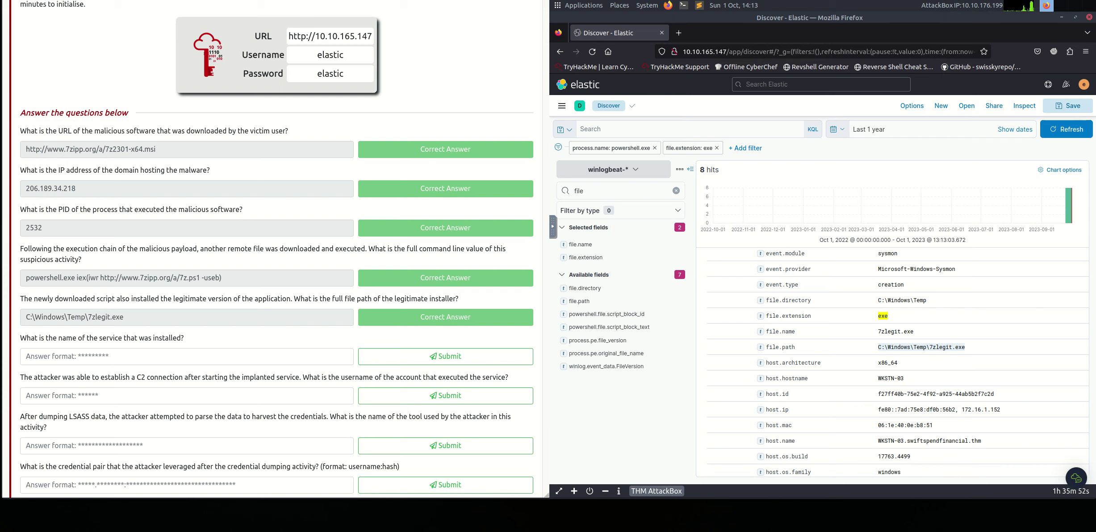
pyautogui.click(655, 148)
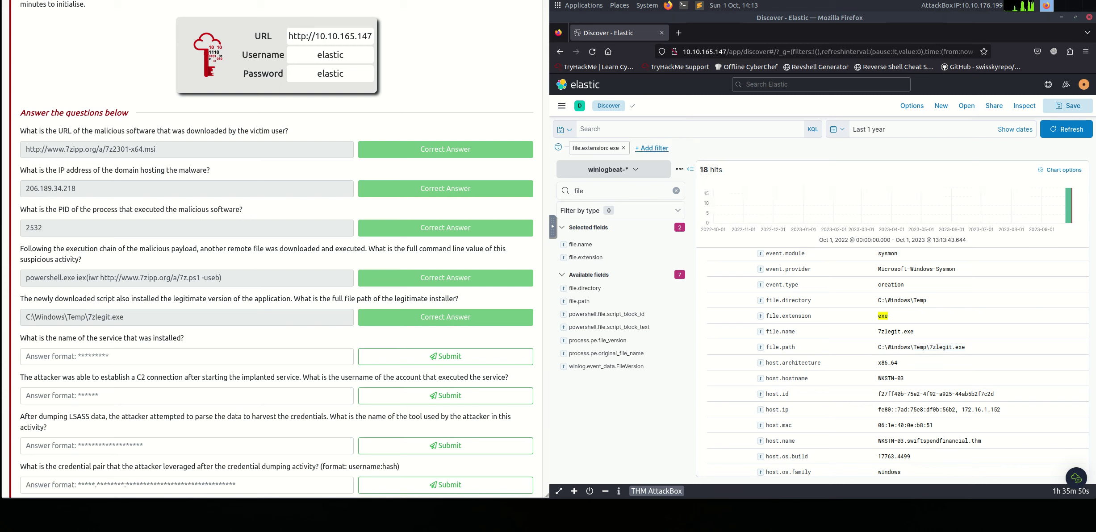
pyautogui.click(623, 148)
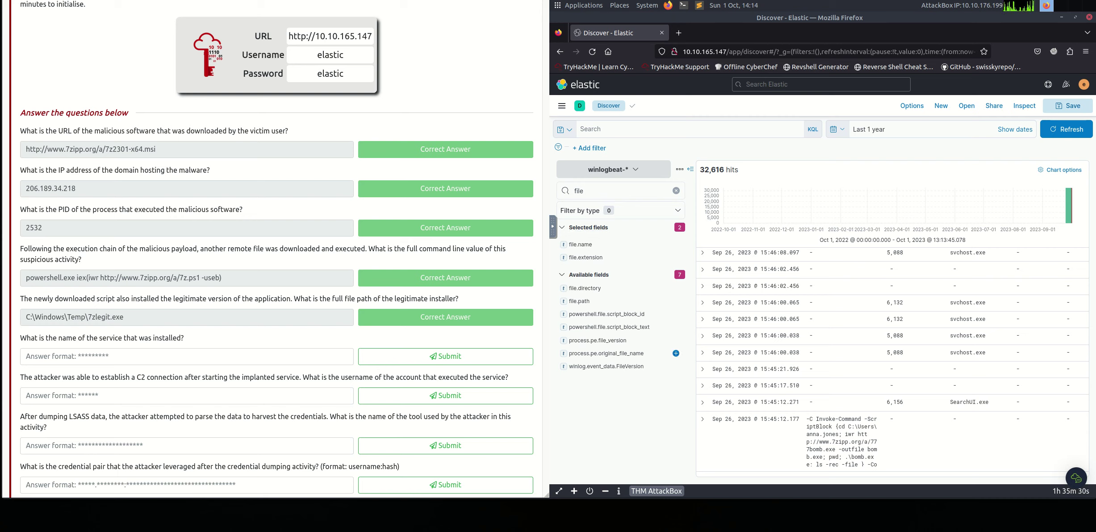
# Search the field list for process and filter the events to process.name svchost.exe
pyautogui.press('BackSpace')
pyautogui.press('BackSpace')
pyautogui.press('BackSpace')
pyautogui.press('BackSpace')
pyautogui.write('process')
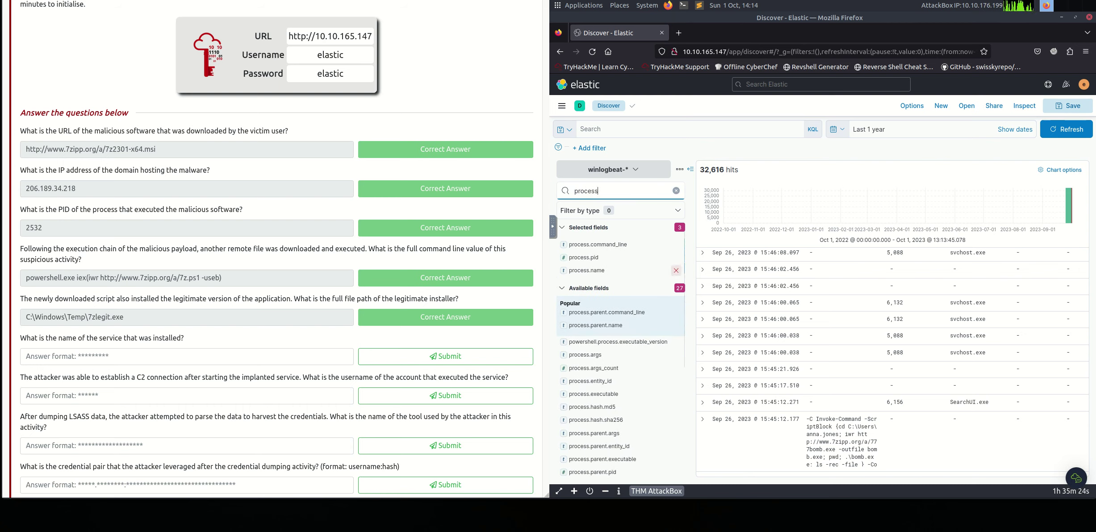
pyautogui.click(587, 270)
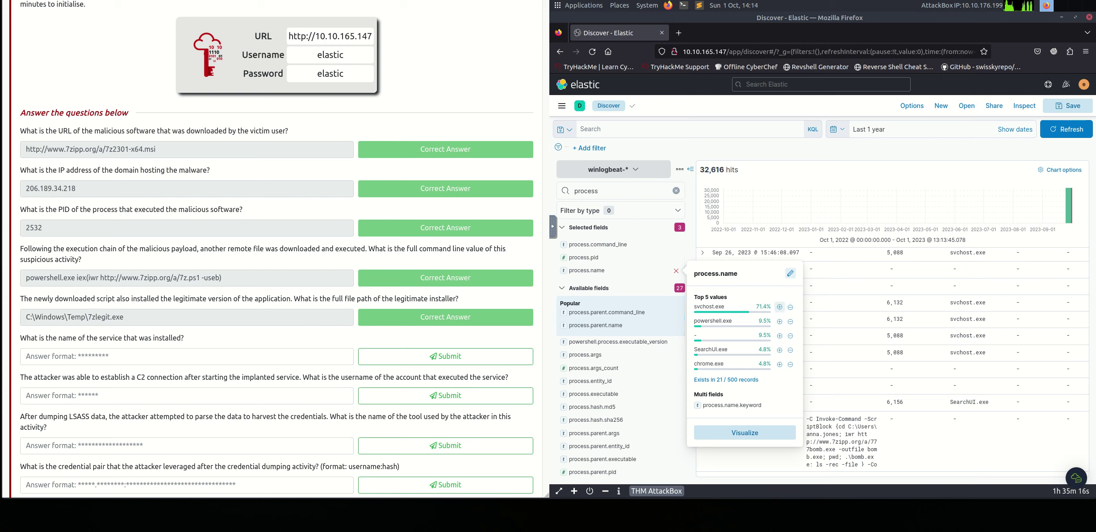
pyautogui.click(780, 307)
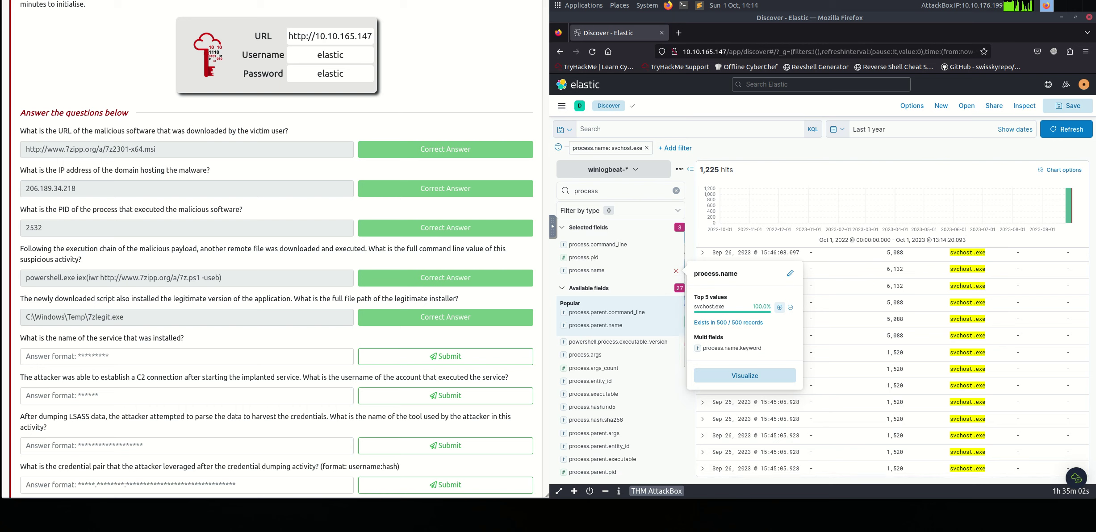
pyautogui.scroll(-3, 625, 394)
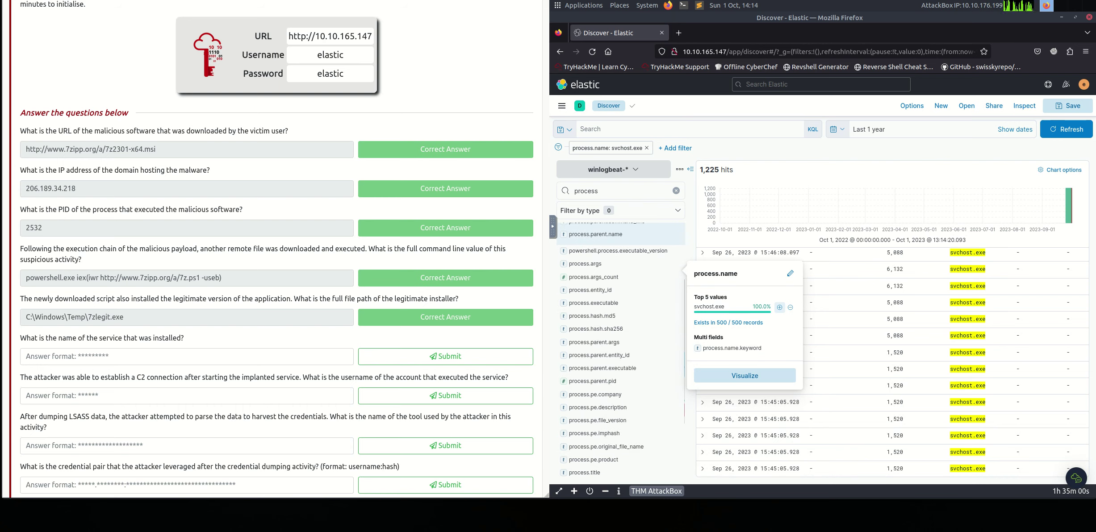
pyautogui.scroll(3, 625, 326)
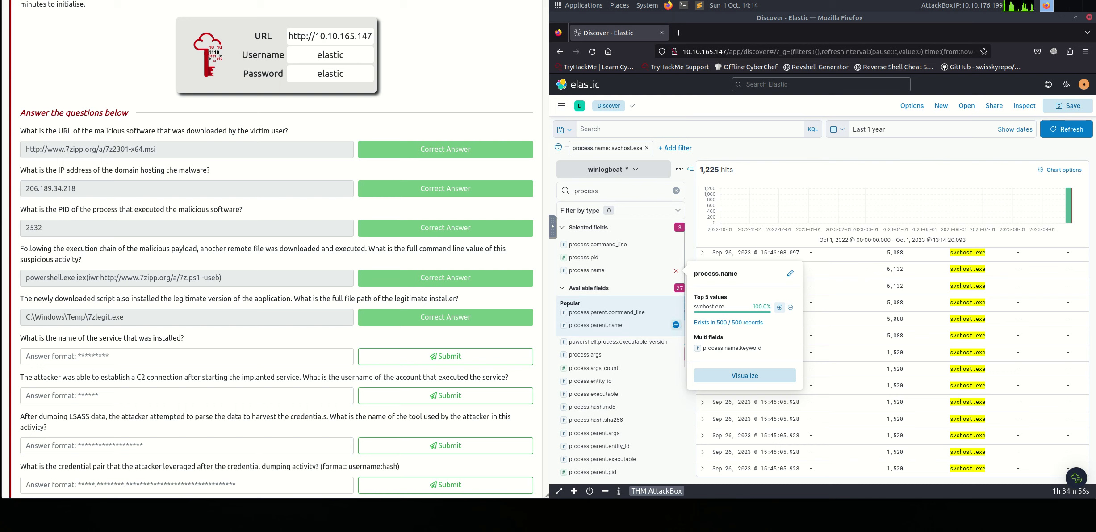
# Add process.parent.name as a column in the event table and check the field's top values
pyautogui.click(596, 325)
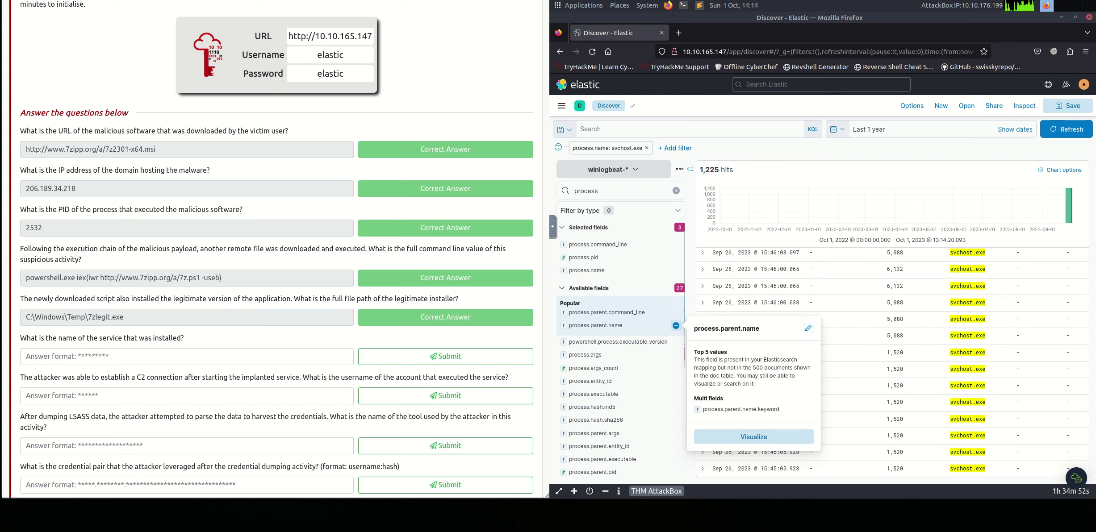
pyautogui.click(676, 325)
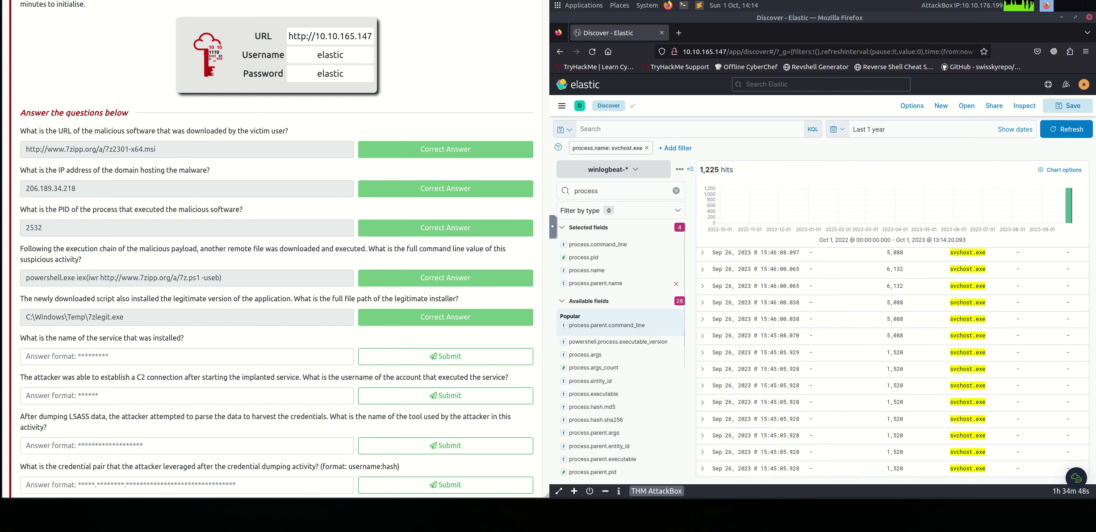
pyautogui.click(625, 283)
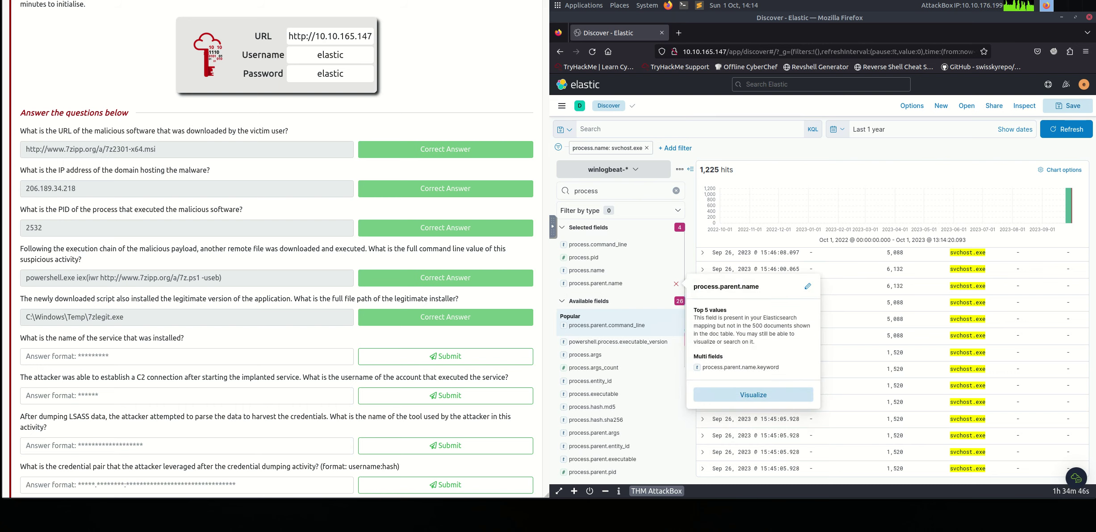
pyautogui.press('Escape')
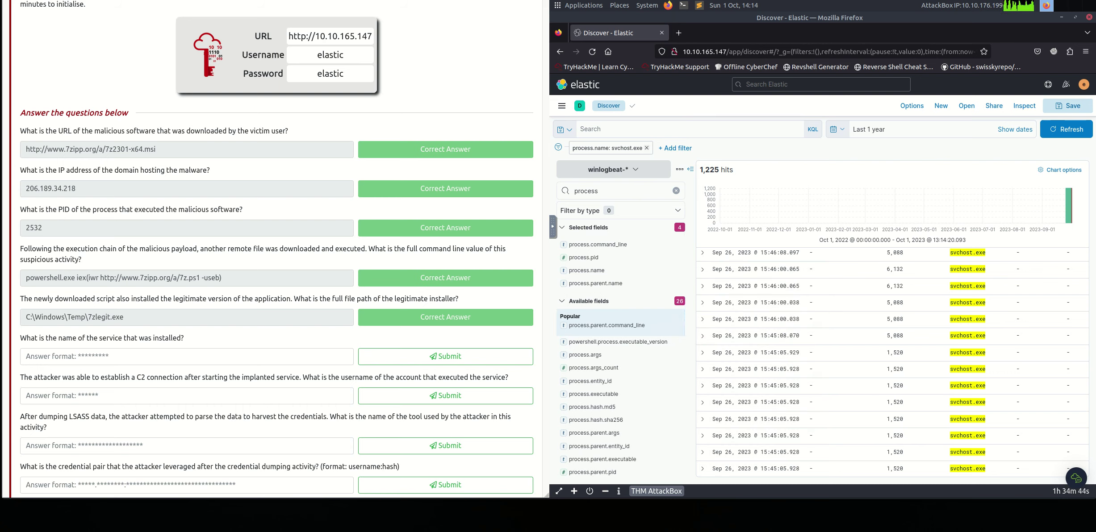
# Remove the svchost.exe filter and the process.pid column, and check the top values of process.parent.name
pyautogui.click(647, 148)
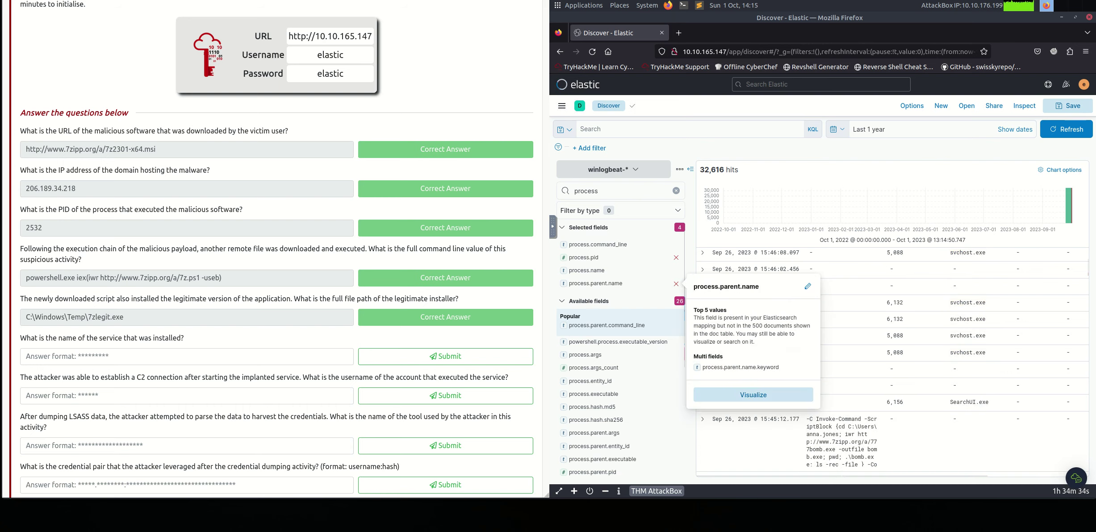
pyautogui.click(595, 283)
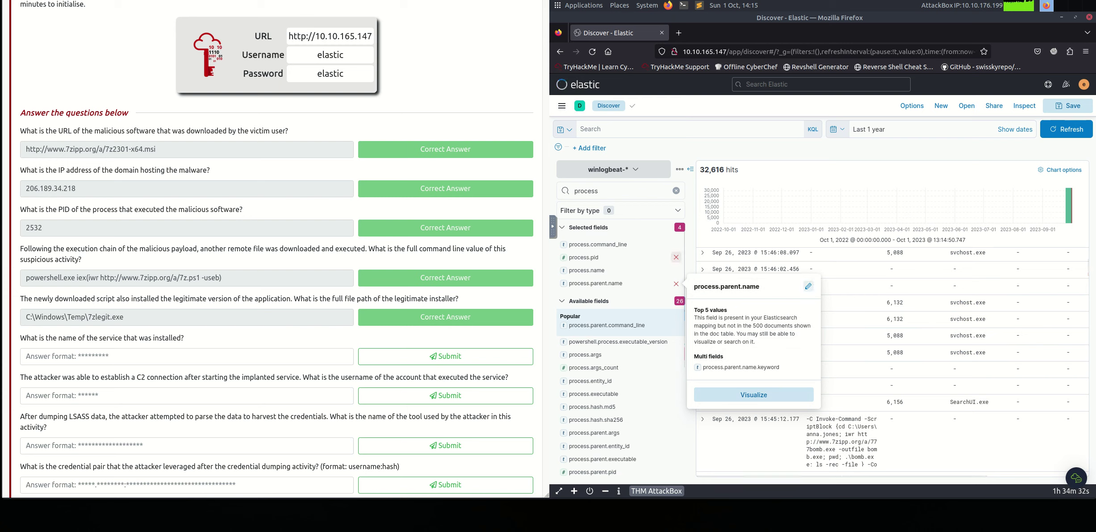
pyautogui.press('Escape')
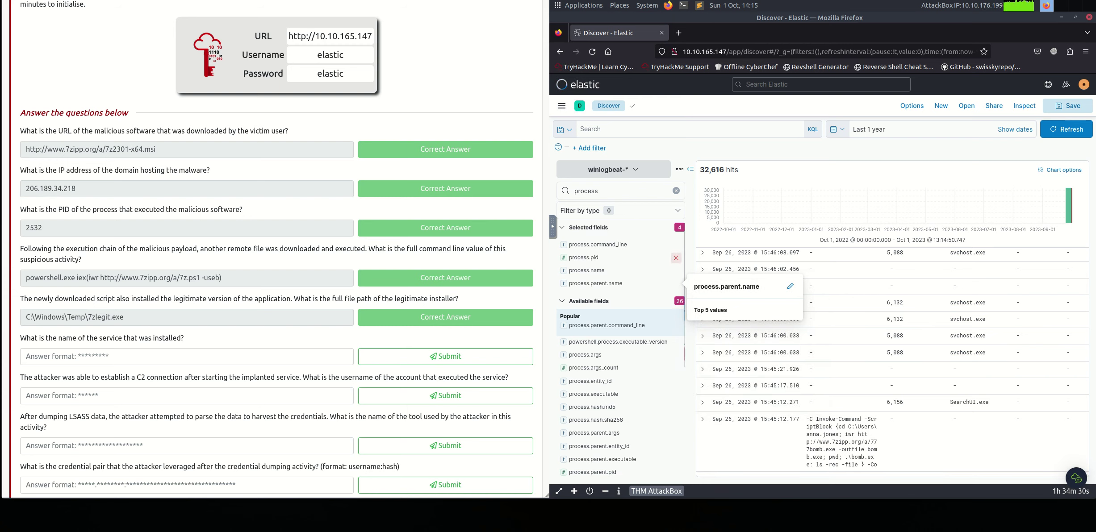
pyautogui.click(676, 258)
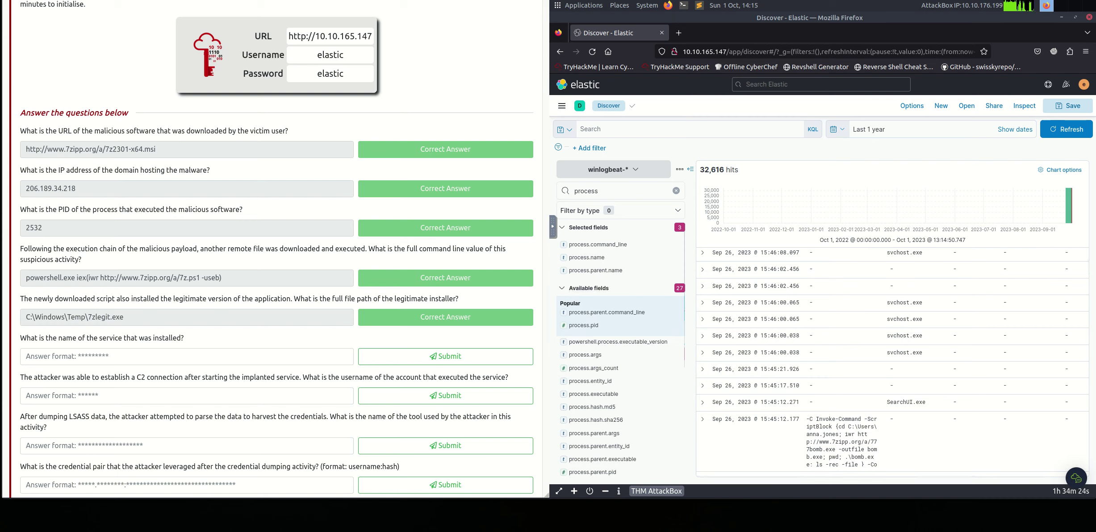
pyautogui.click(596, 271)
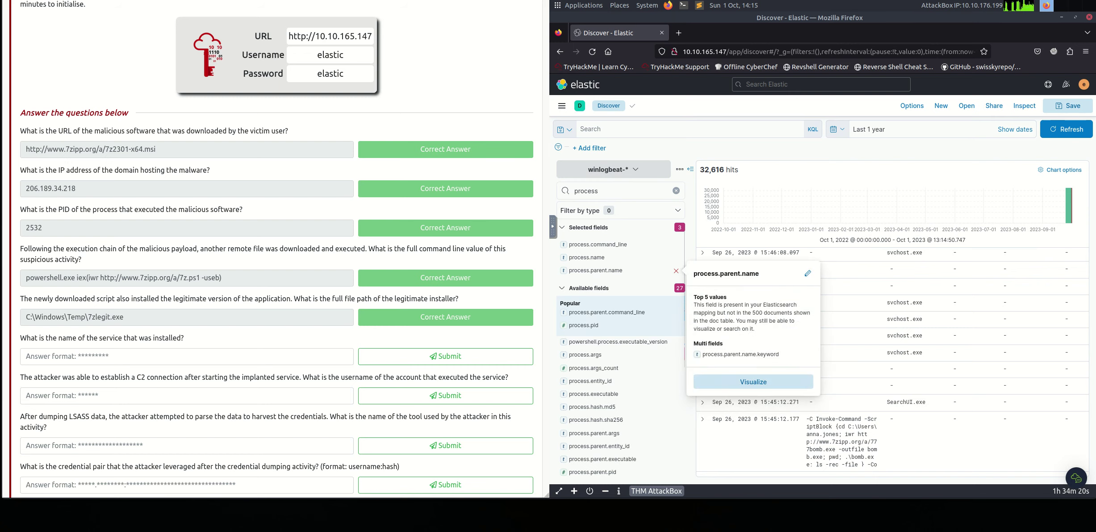
# Add a process.name filter from the field's top values and edit its value to sc.exe
pyautogui.scroll(-5, 987, 268)
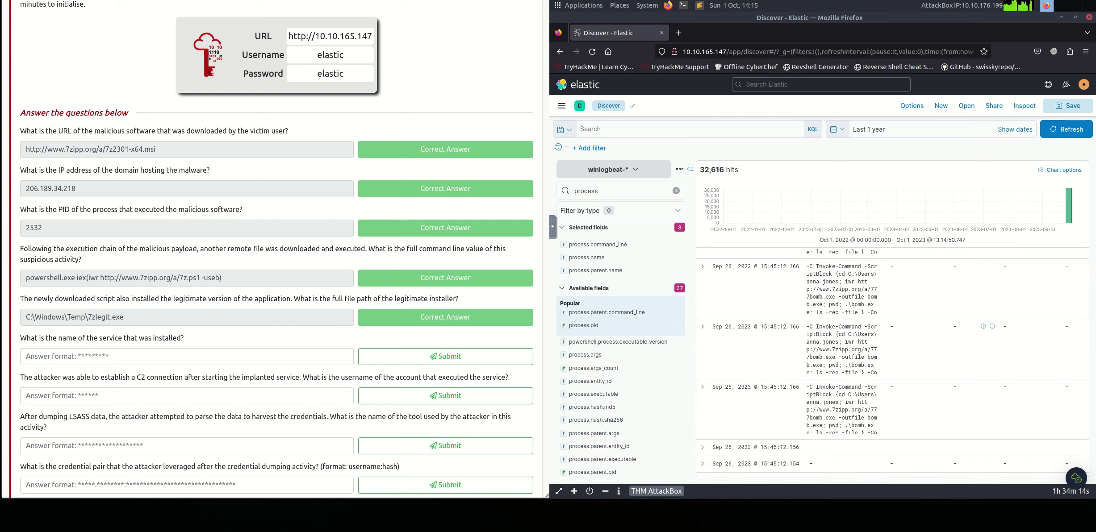
pyautogui.scroll(4, 960, 326)
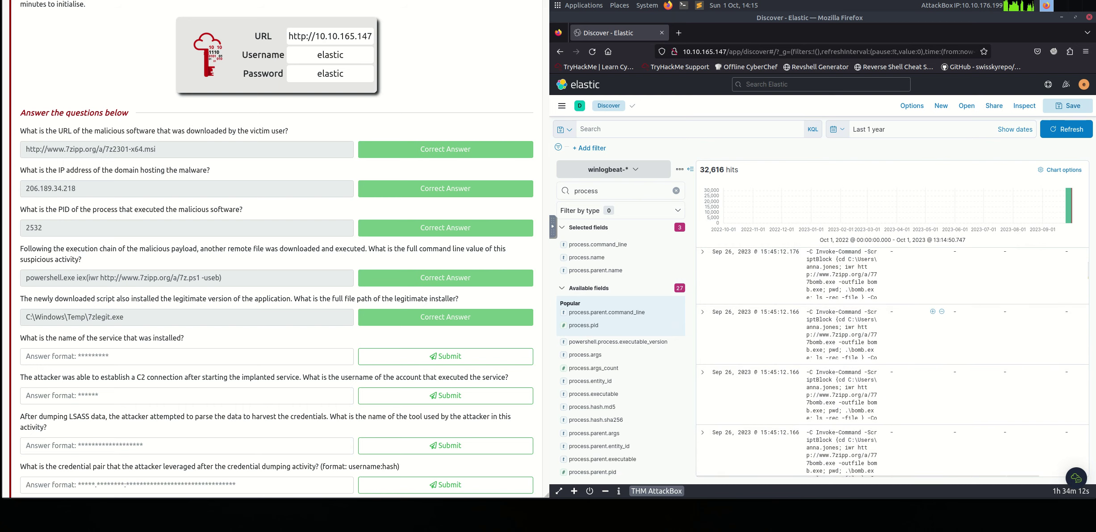
pyautogui.scroll(5, 960, 326)
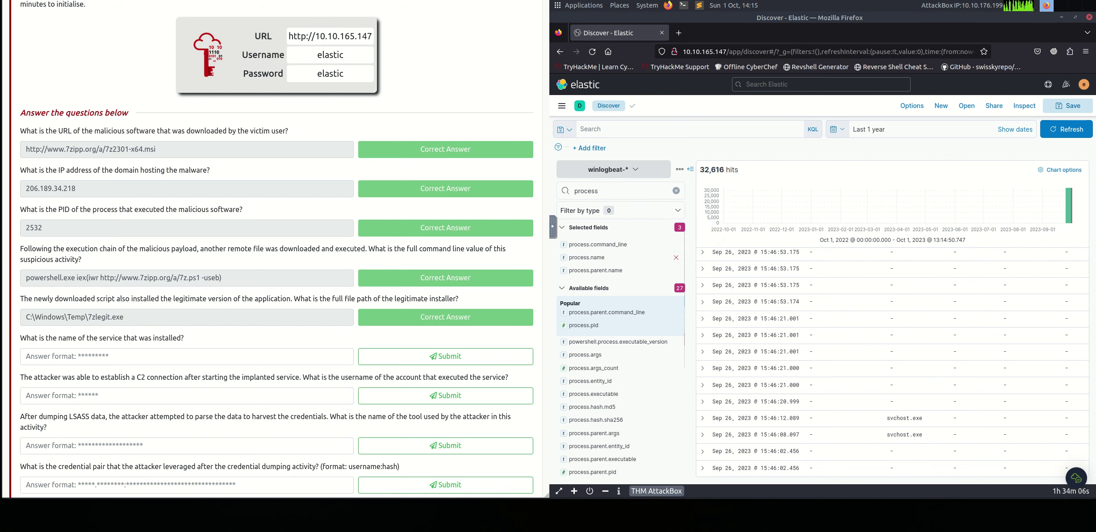
pyautogui.click(668, 258)
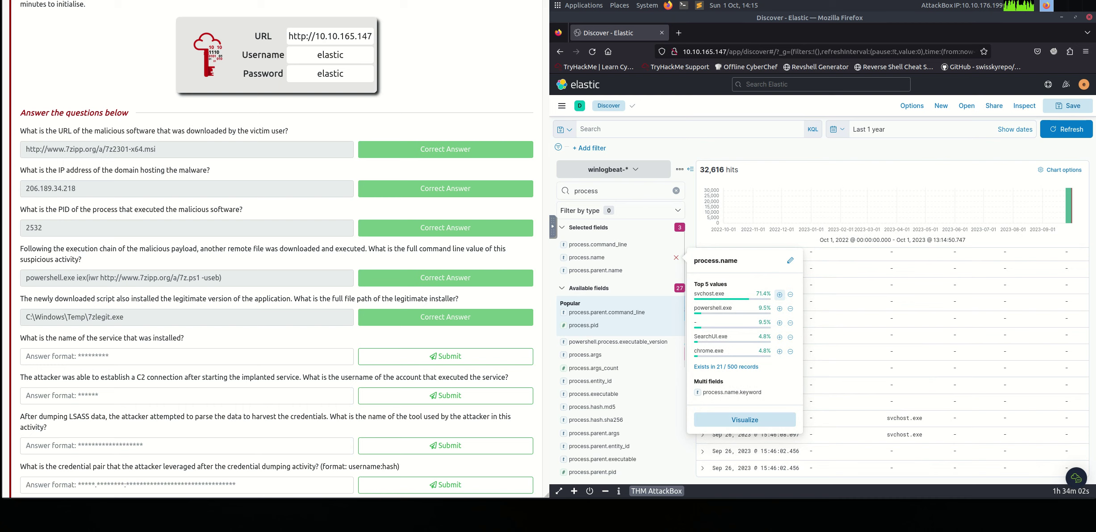
pyautogui.click(779, 295)
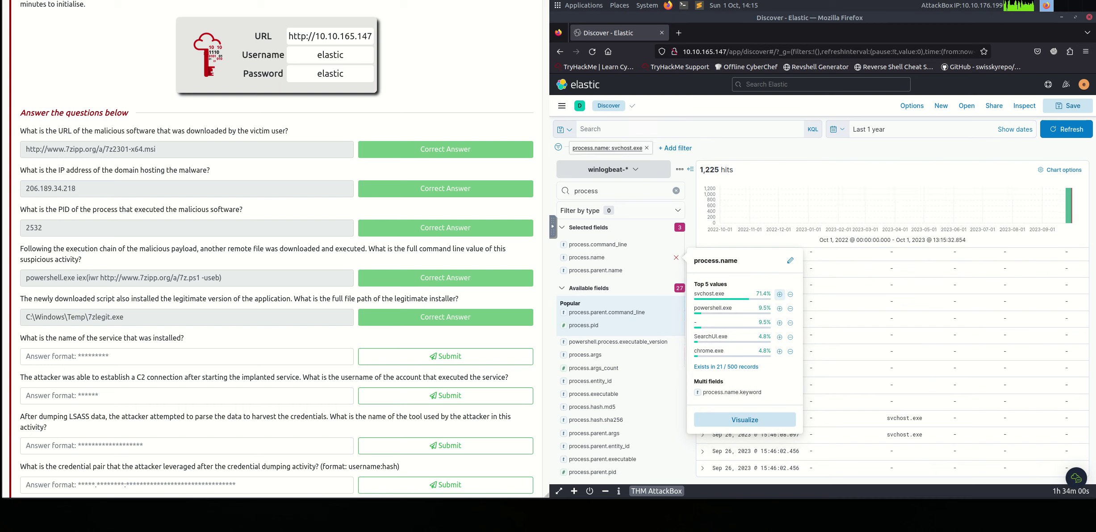
pyautogui.click(608, 148)
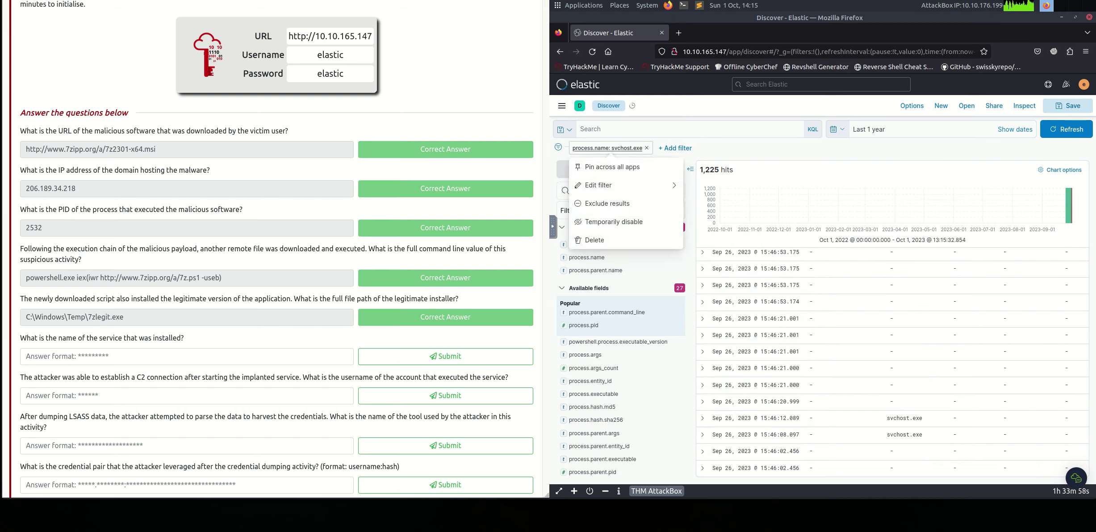
pyautogui.click(599, 185)
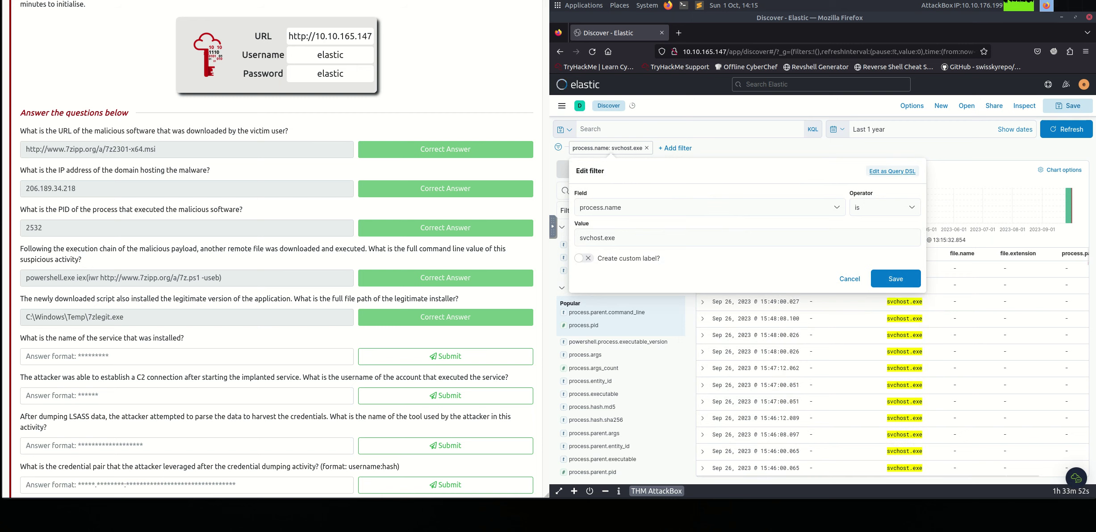
pyautogui.click(616, 237)
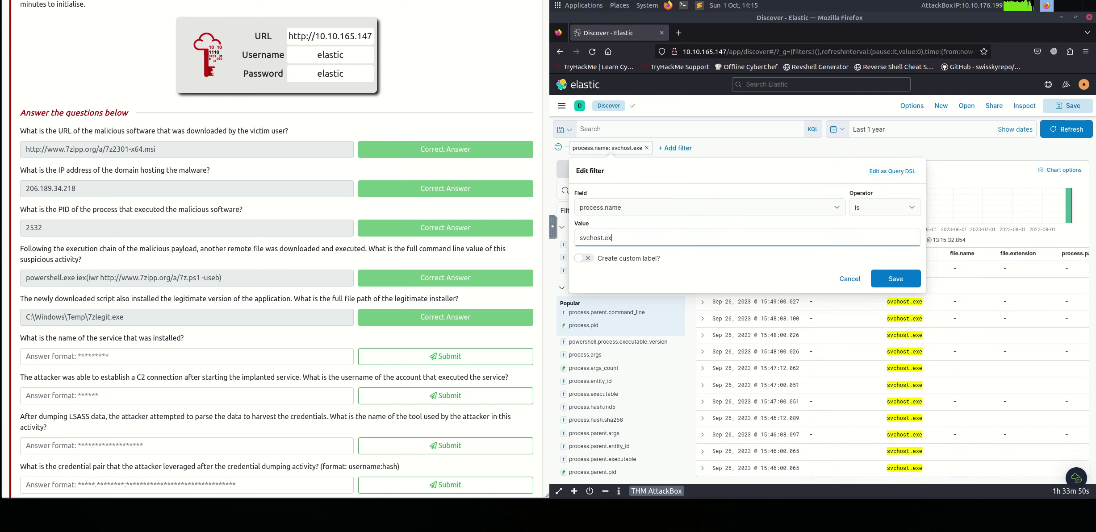
pyautogui.press('BackSpace')
pyautogui.press('BackSpace')
pyautogui.press('BackSpace')
pyautogui.press('BackSpace')
pyautogui.press('BackSpace')
pyautogui.press('BackSpace')
pyautogui.press('BackSpace')
pyautogui.press('BackSpace')
pyautogui.write('c.exe')
pyautogui.click(896, 278)
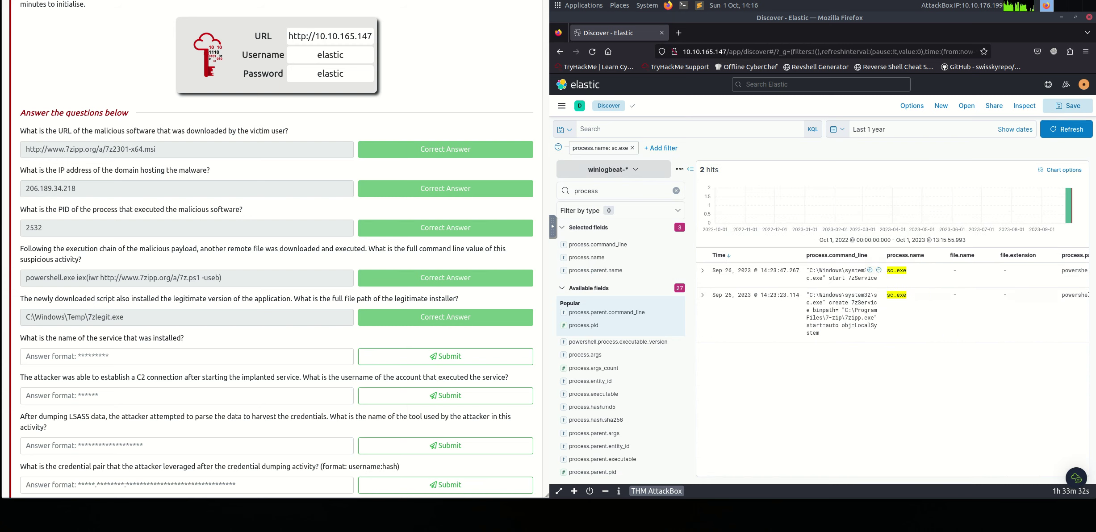
# Copy 7zService from the sc.exe start command line and submit it as the name of the installed service
pyautogui.moveTo(847, 277); pyautogui.dragTo(872, 278)
pyautogui.rightClick(873, 277)
pyautogui.click(894, 287)
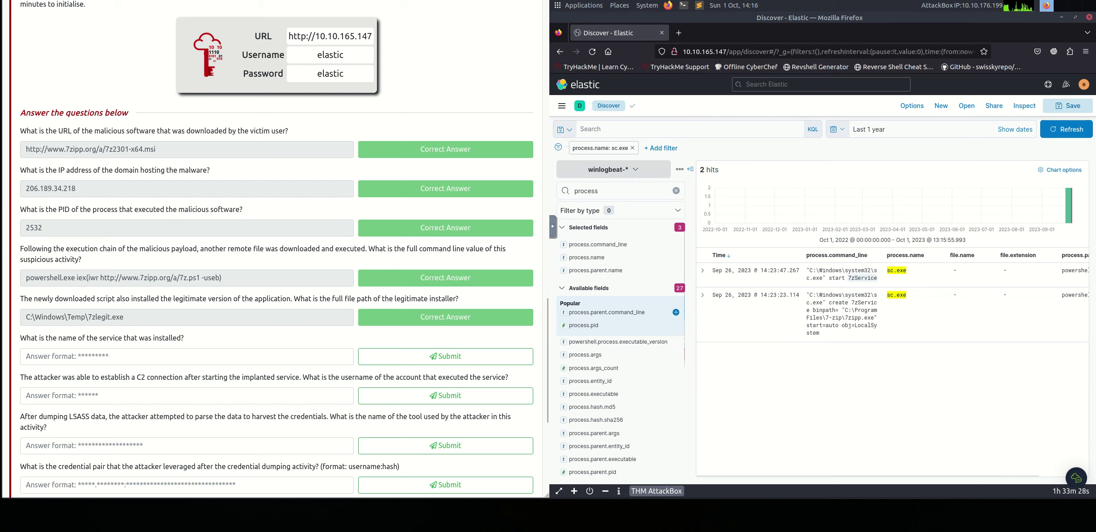
pyautogui.rightClick(110, 357)
pyautogui.click(165, 420)
pyautogui.click(446, 356)
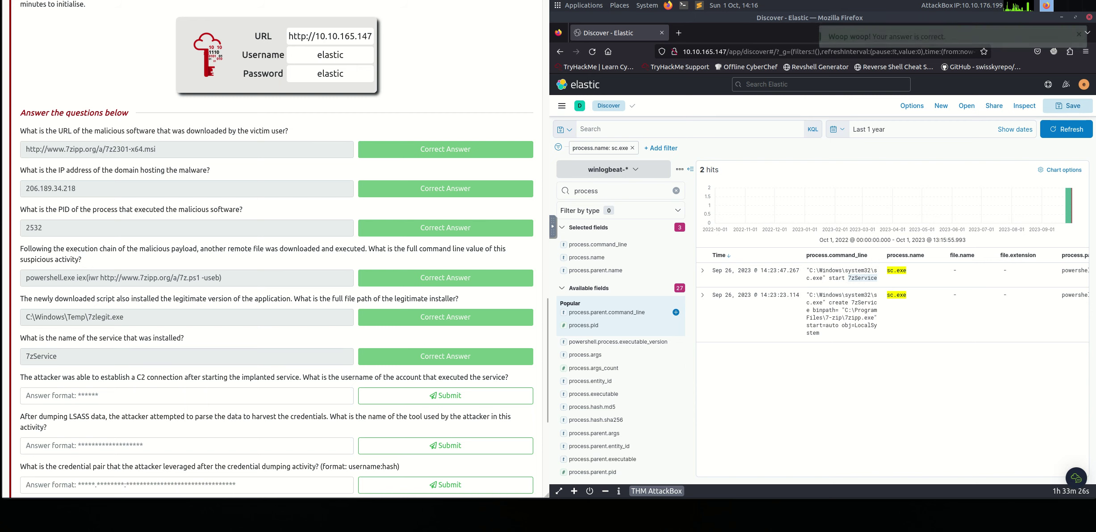
# Read the question about the account that executed the service, expand the sc.exe start 7zService event and examine its user fields
pyautogui.scroll(-5, 277, 250)
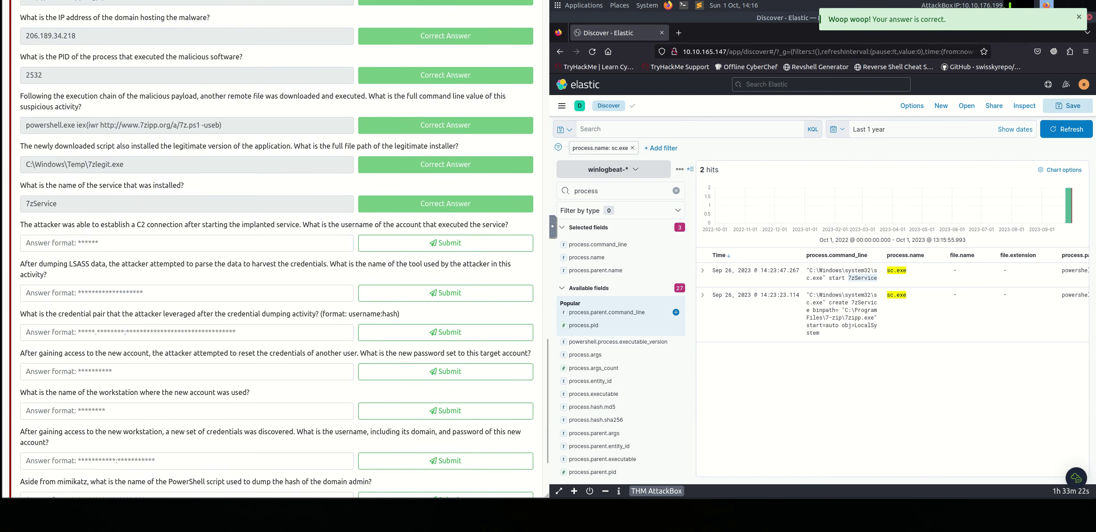
pyautogui.moveTo(242, 225); pyautogui.dragTo(273, 225)
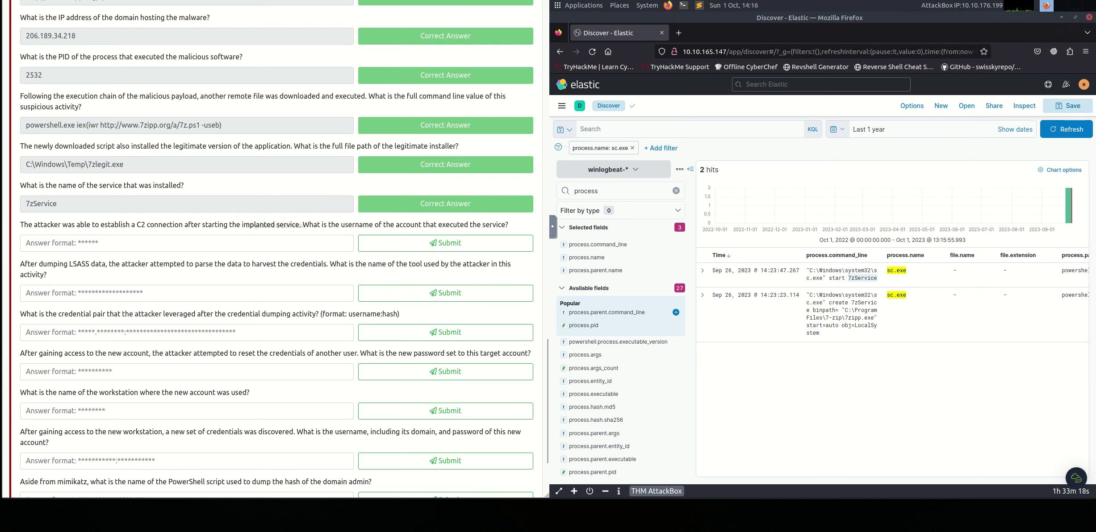
pyautogui.moveTo(342, 225); pyautogui.dragTo(505, 225)
pyautogui.click(839, 273)
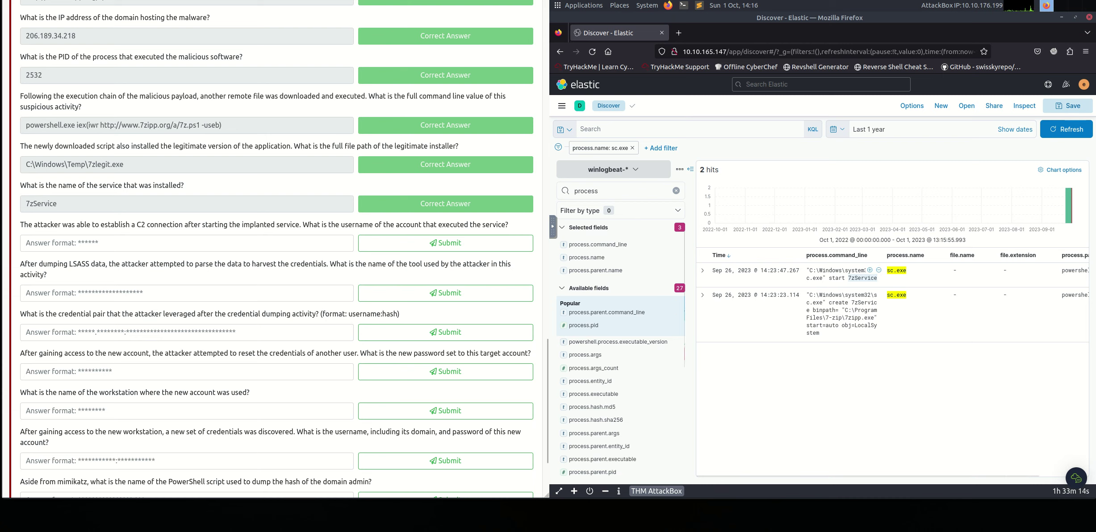
pyautogui.click(702, 271)
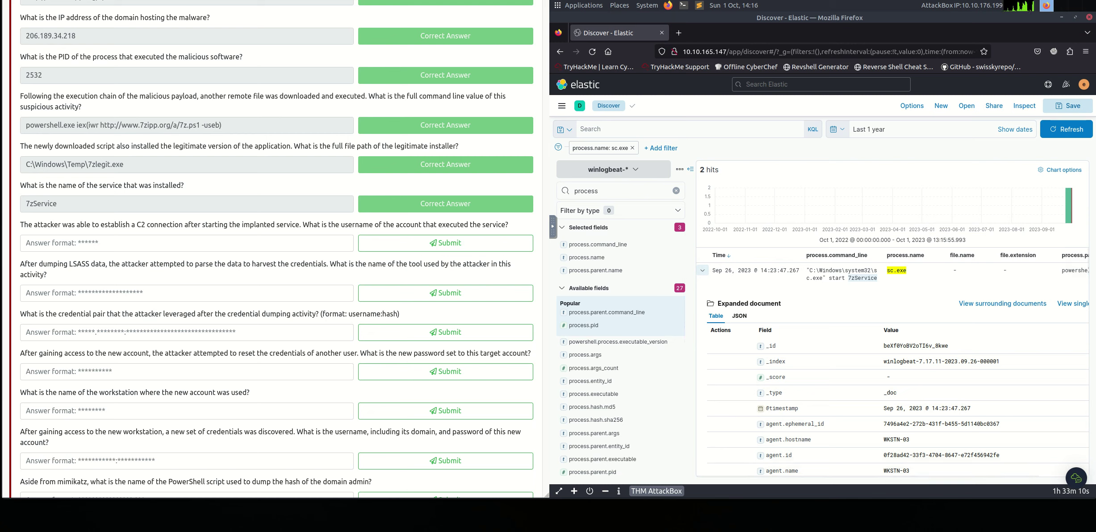
pyautogui.scroll(-10, 893, 371)
pyautogui.scroll(-5, 732, 393)
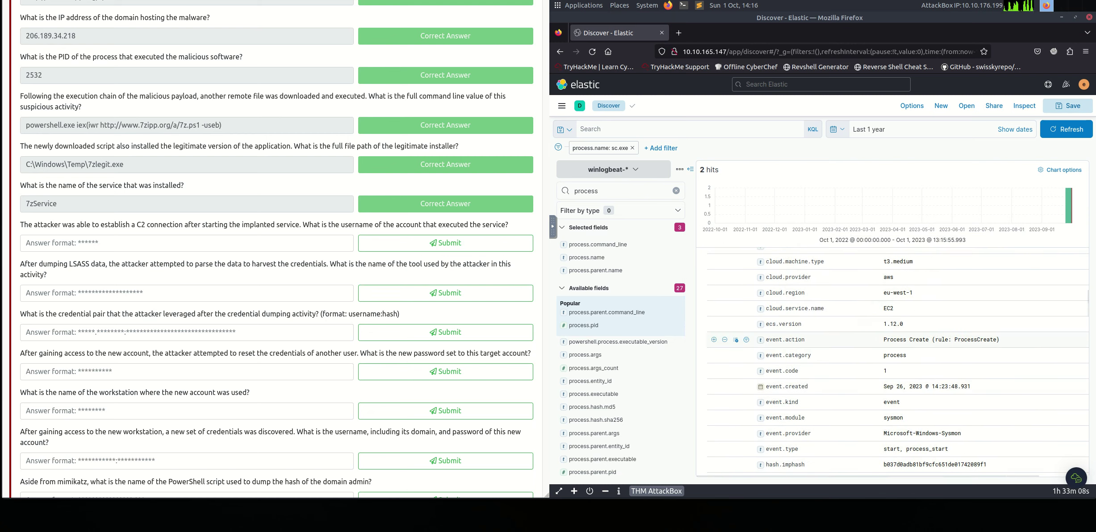
pyautogui.scroll(-5, 732, 393)
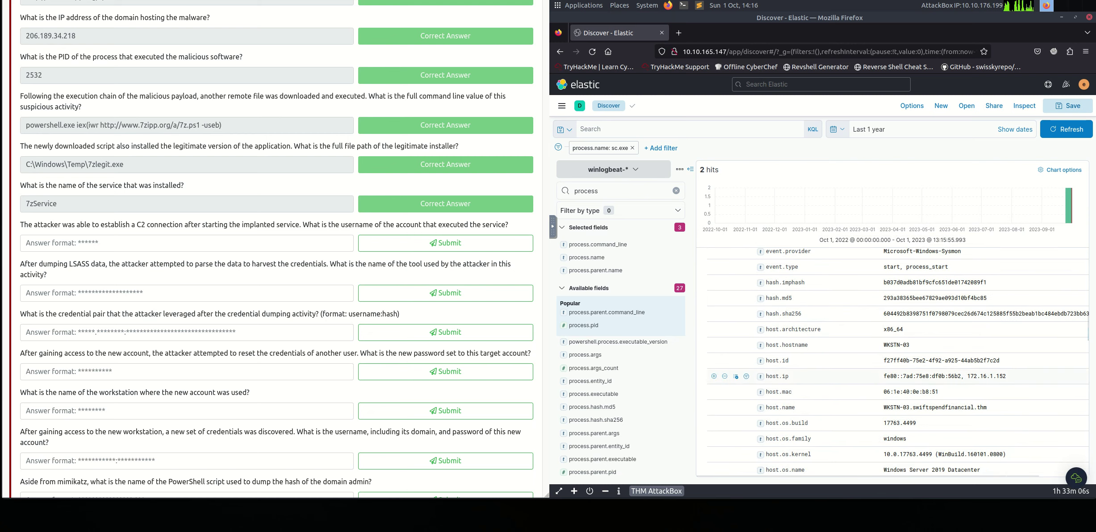
pyautogui.scroll(-5, 732, 357)
pyautogui.scroll(-4, 733, 312)
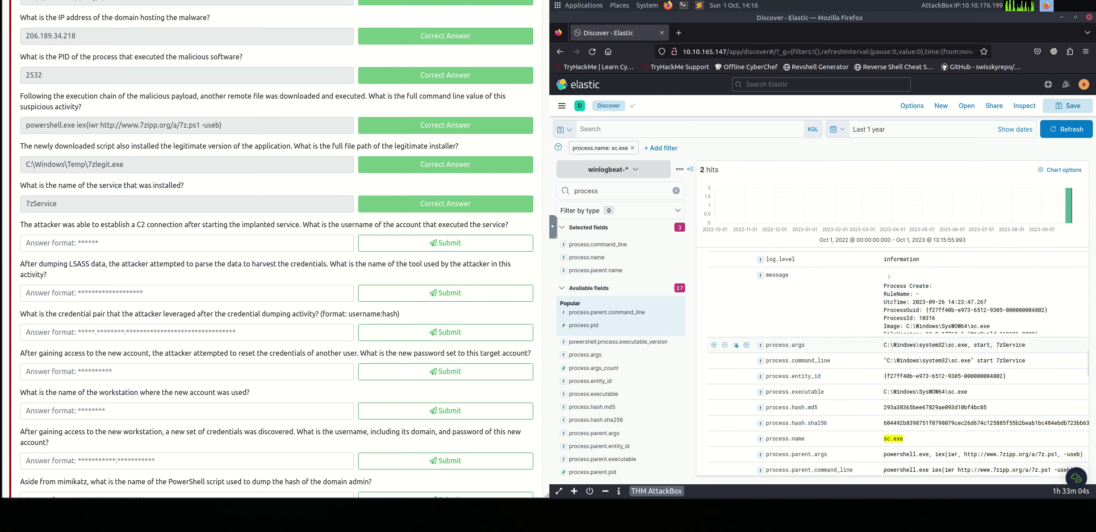
pyautogui.scroll(-3, 732, 342)
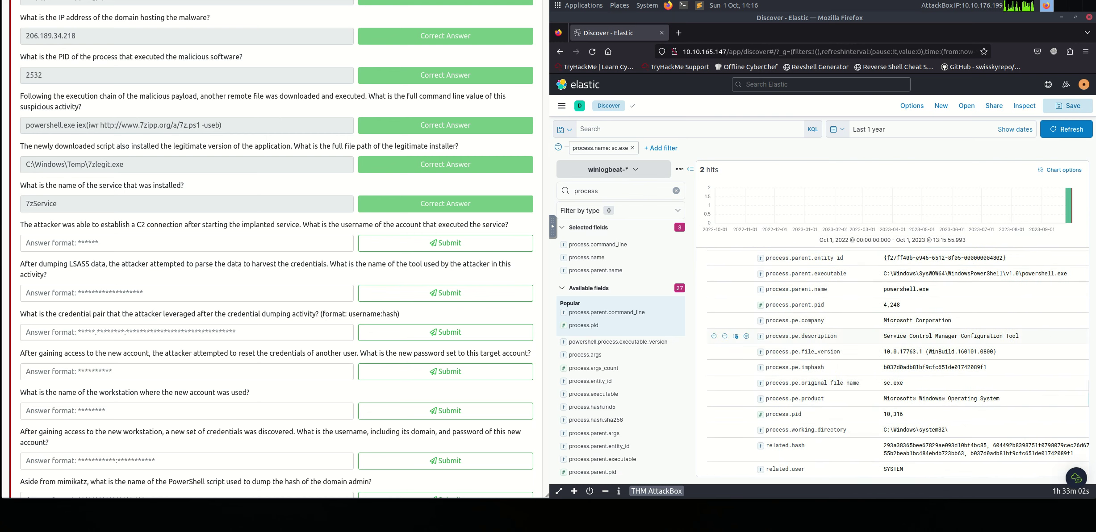
pyautogui.scroll(-1, 732, 337)
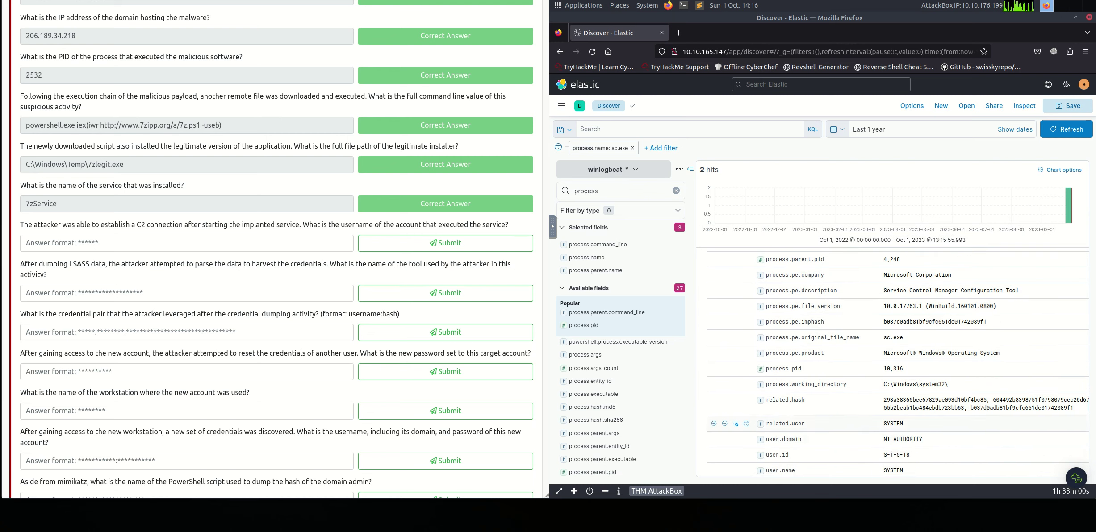
# Copy the related.user value SYSTEM and submit it as the username of the account that executed the service
pyautogui.moveTo(884, 423); pyautogui.dragTo(902, 423)
pyautogui.rightClick(898, 424)
pyautogui.click(920, 342)
pyautogui.click(87, 243)
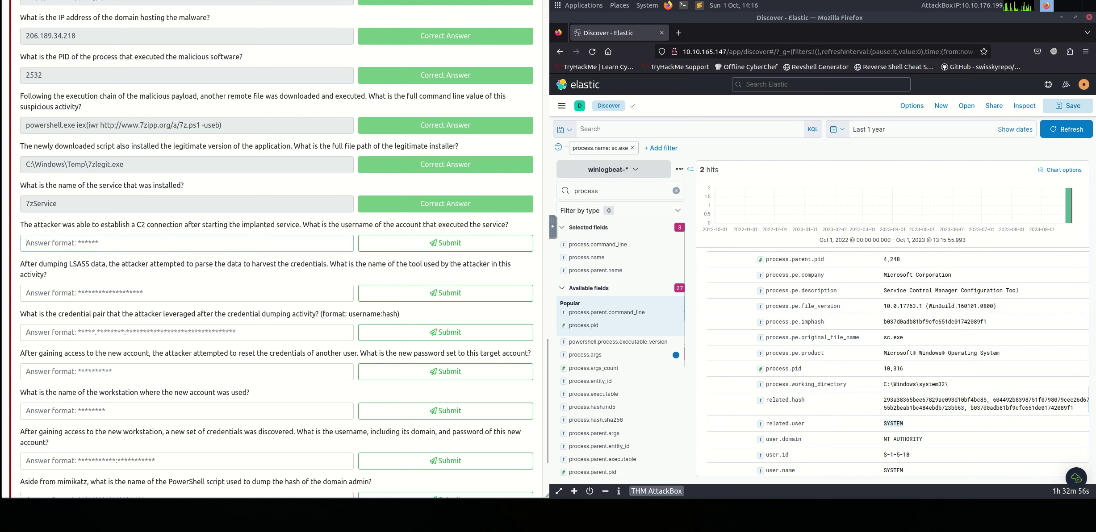
pyautogui.rightClick(87, 243)
pyautogui.click(134, 301)
pyautogui.press('Return')
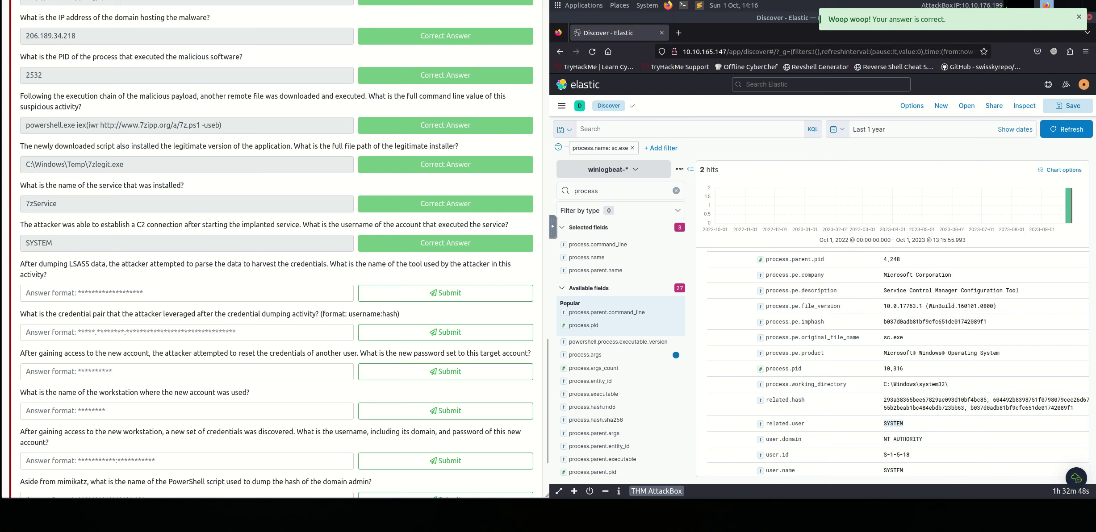
# Read the credential harvesting tool question and open the documents surrounding the sc.exe start 7zService event
pyautogui.moveTo(252, 264); pyautogui.dragTo(327, 264)
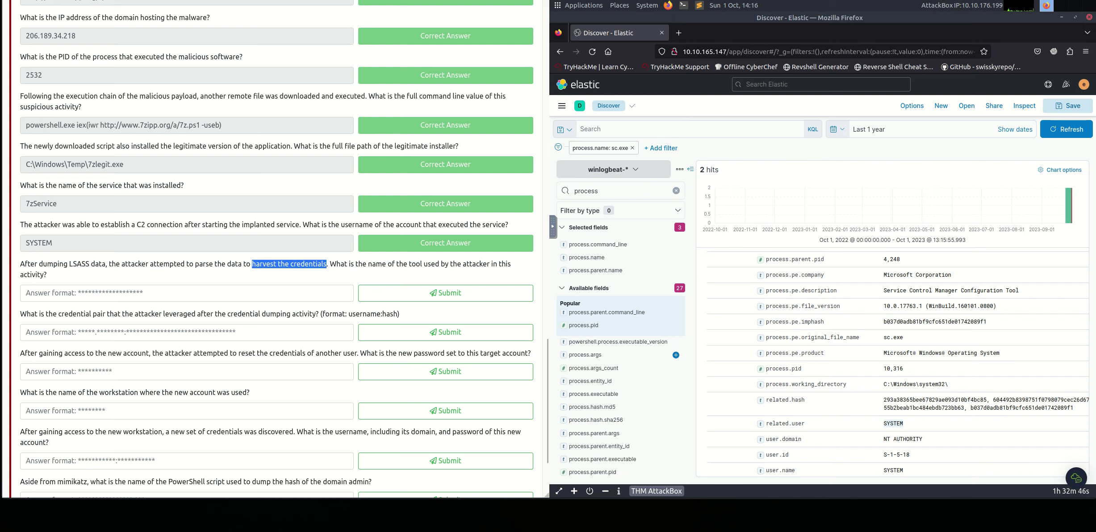
pyautogui.moveTo(408, 264); pyautogui.dragTo(490, 264)
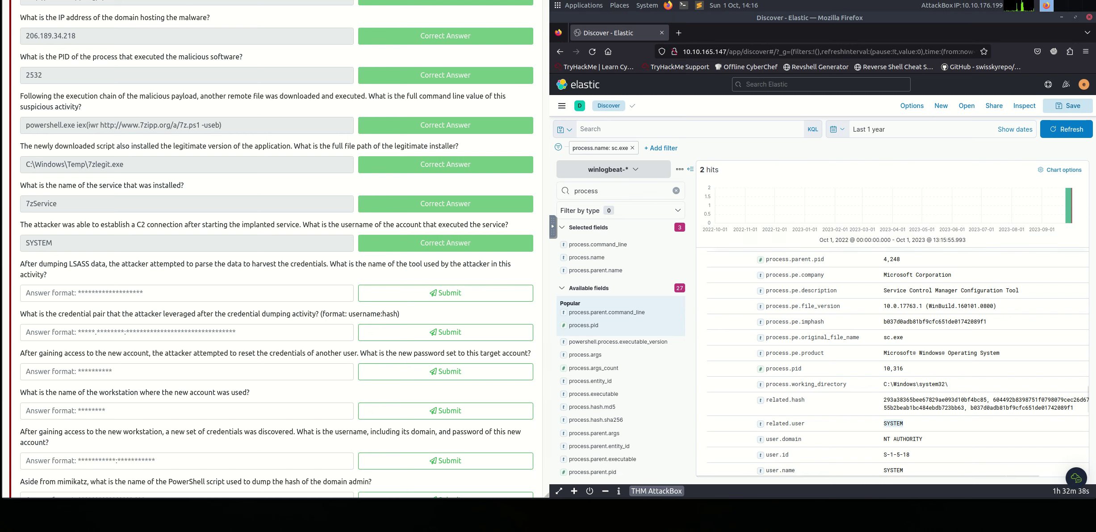
pyautogui.scroll(4, 745, 300)
pyautogui.scroll(10, 746, 301)
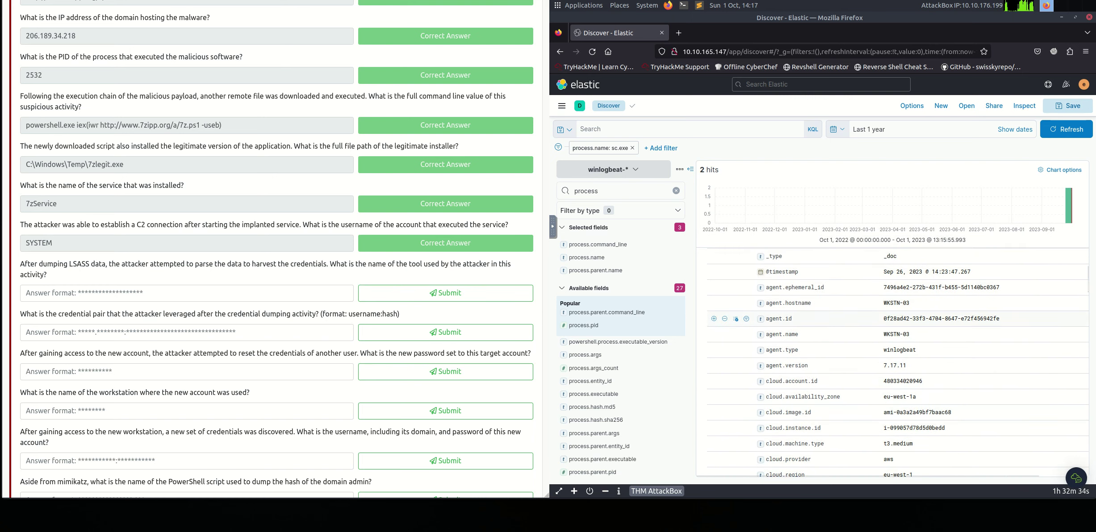
pyautogui.scroll(3, 746, 413)
pyautogui.click(1002, 304)
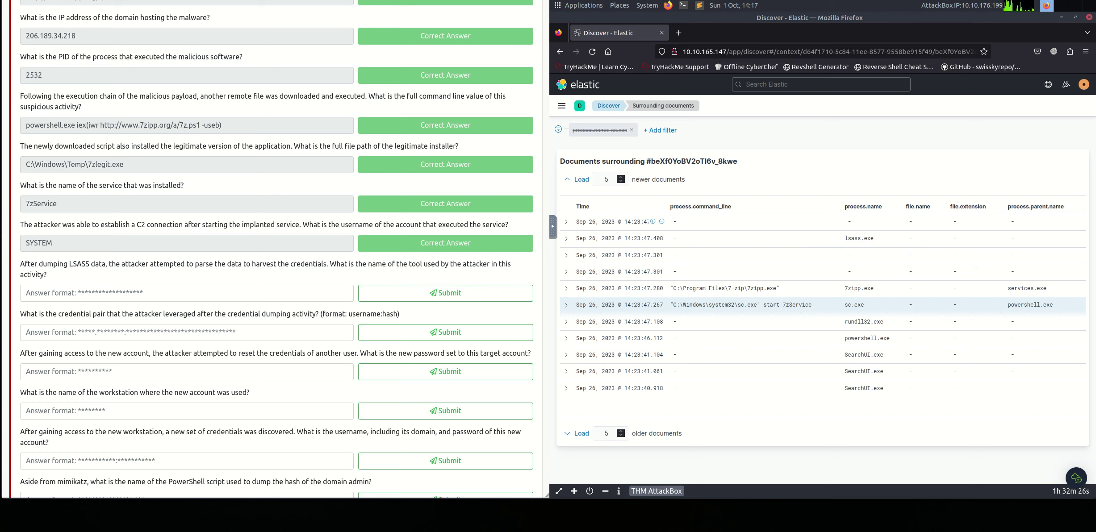
# Load 2000 newer documents around the sc.exe start 7zService event
pyautogui.click(606, 179)
pyautogui.write('2000')
pyautogui.click(581, 179)
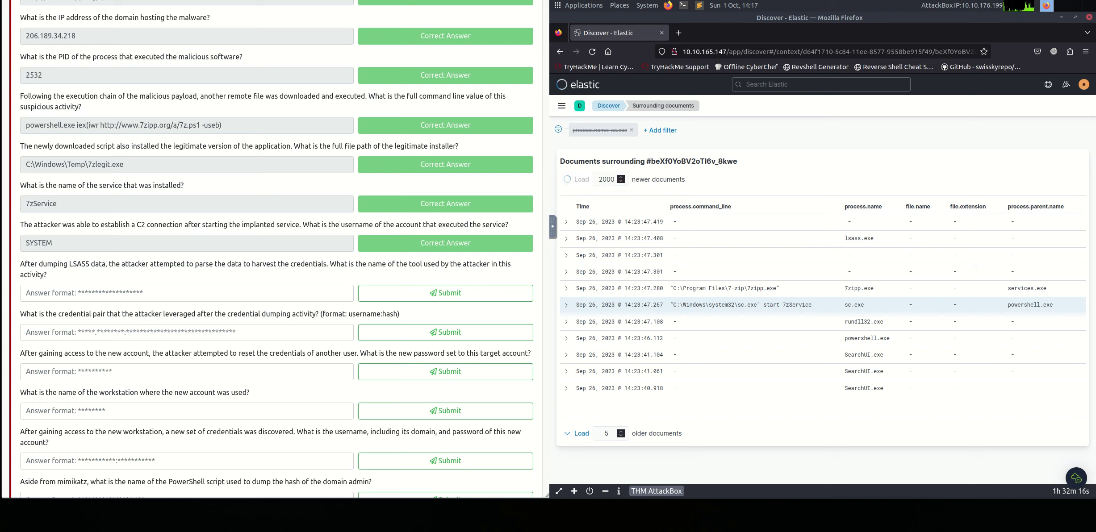
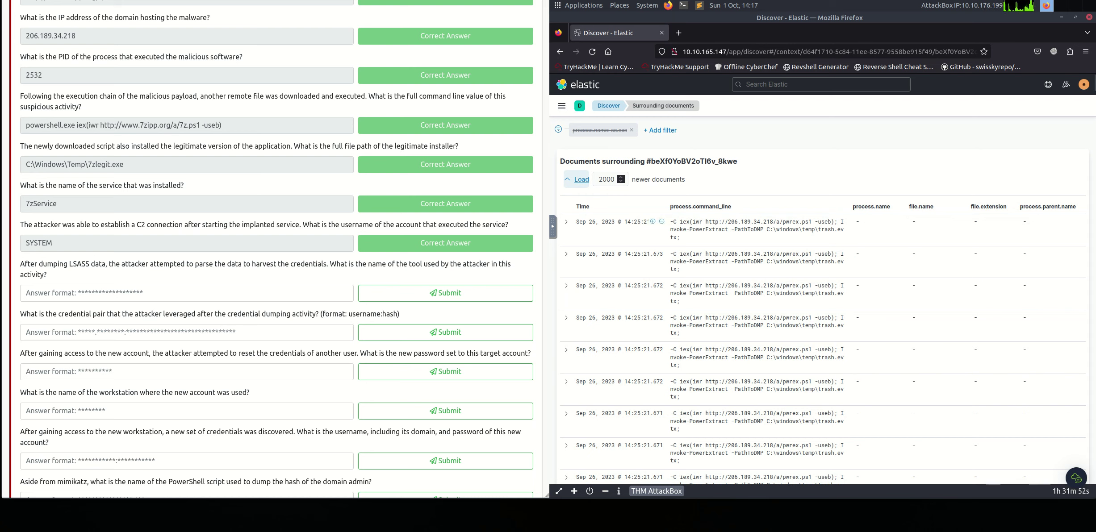
# Expand the newest loaded event and examine its message, PowerShell and process fields for the credential harvesting tool
pyautogui.click(566, 222)
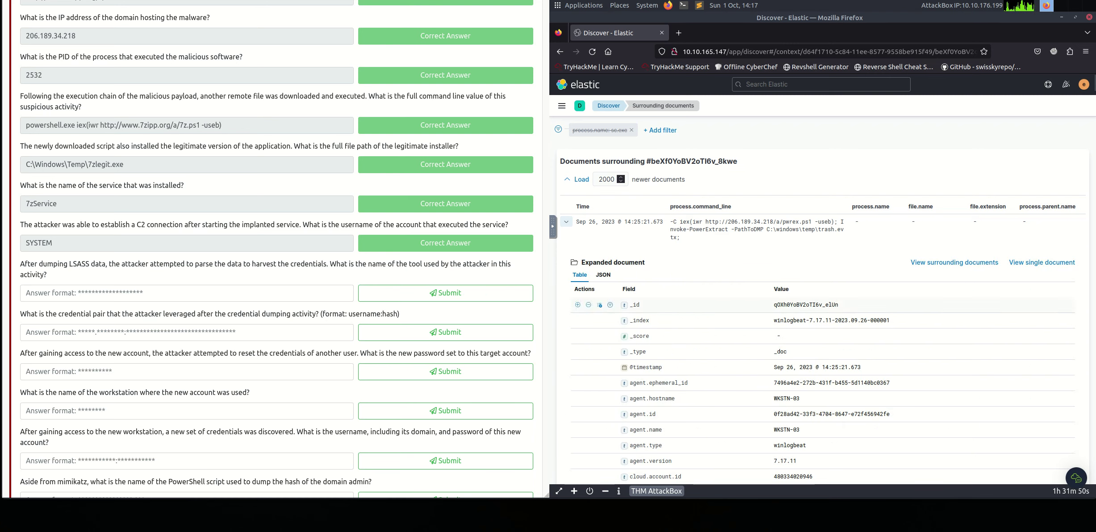
pyautogui.scroll(-6, 817, 312)
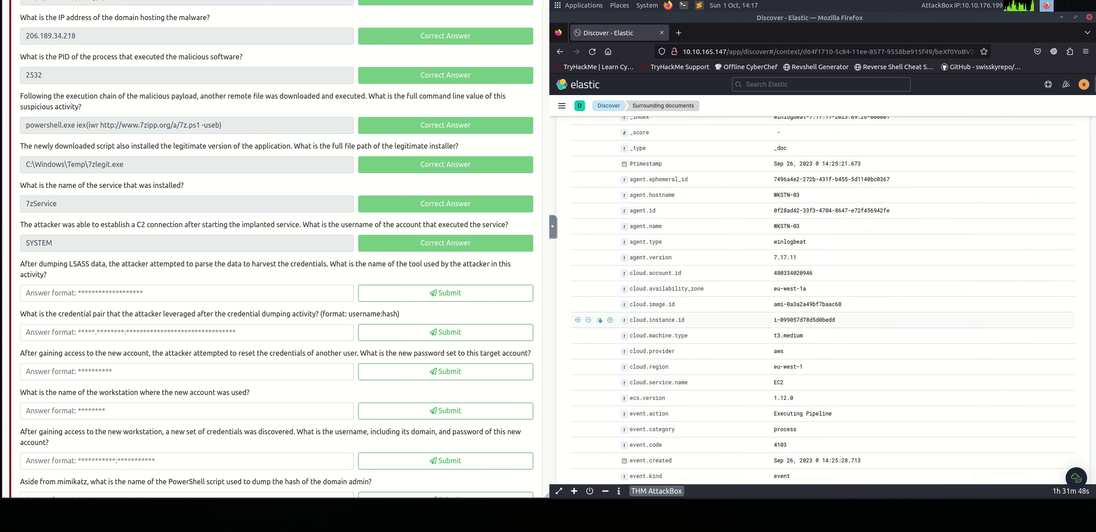
pyautogui.scroll(-9, 818, 312)
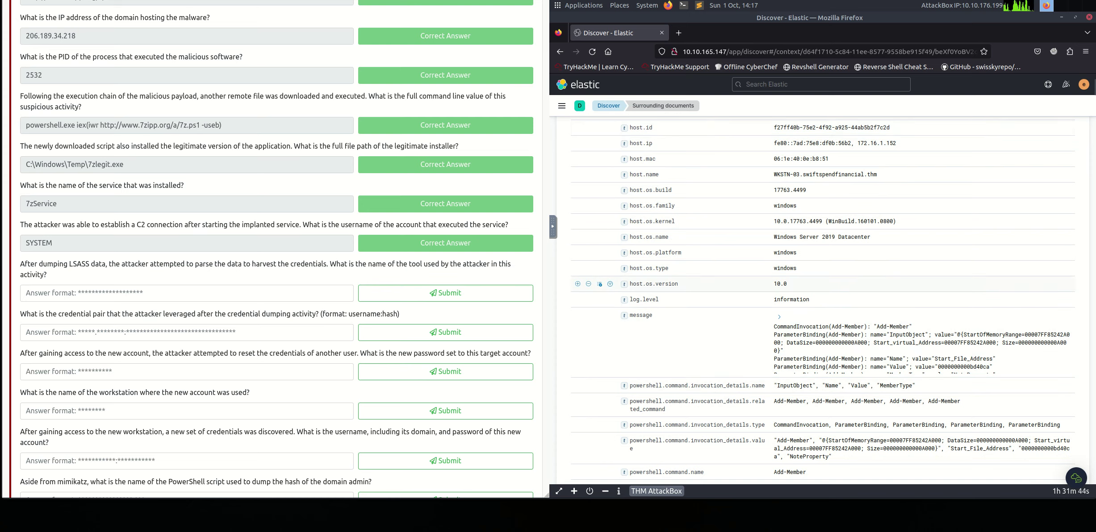
pyautogui.scroll(-1, 817, 286)
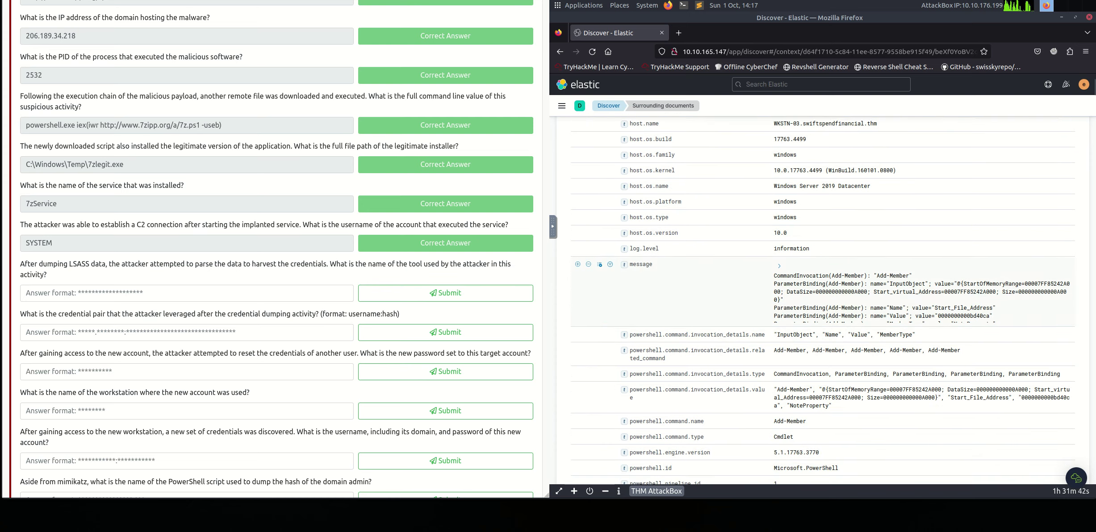
pyautogui.scroll(-1, 818, 284)
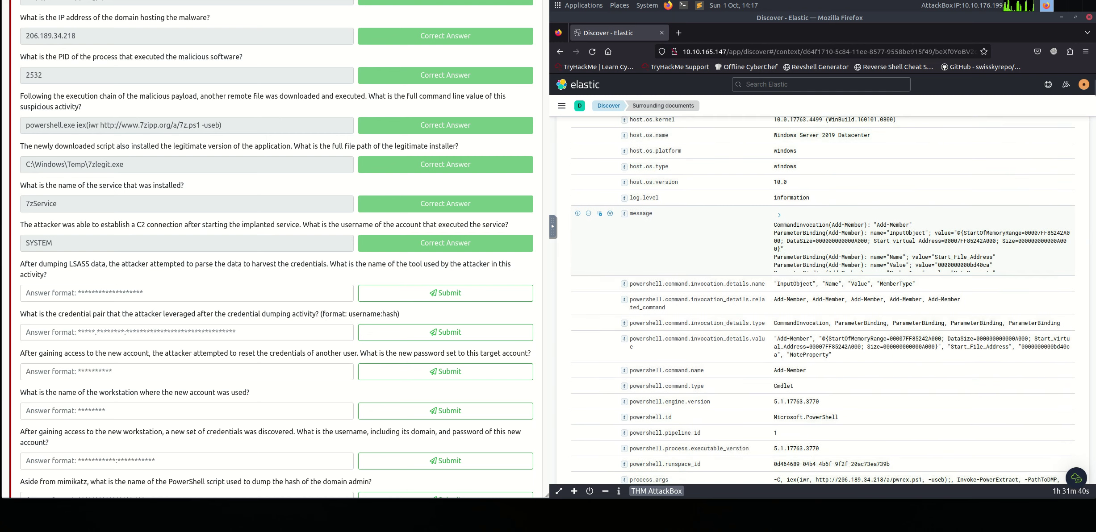
pyautogui.scroll(-2, 817, 283)
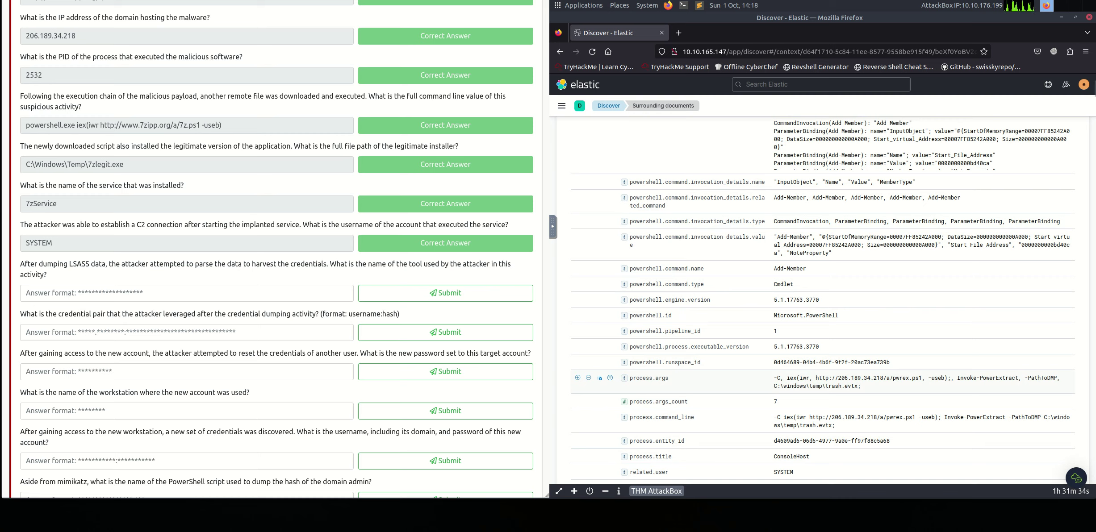
# Copy Invoke-PowerExtract from the event's process.args and submit it as the name of the credential harvesting tool
pyautogui.moveTo(957, 378); pyautogui.dragTo(1019, 379)
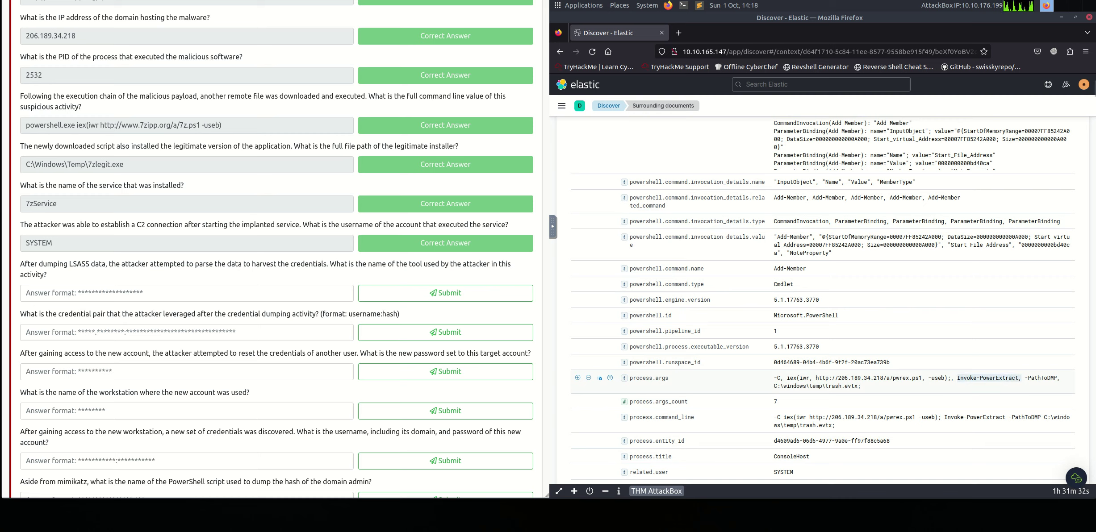
pyautogui.rightClick(1019, 379)
pyautogui.click(982, 387)
pyautogui.rightClick(94, 294)
pyautogui.click(134, 352)
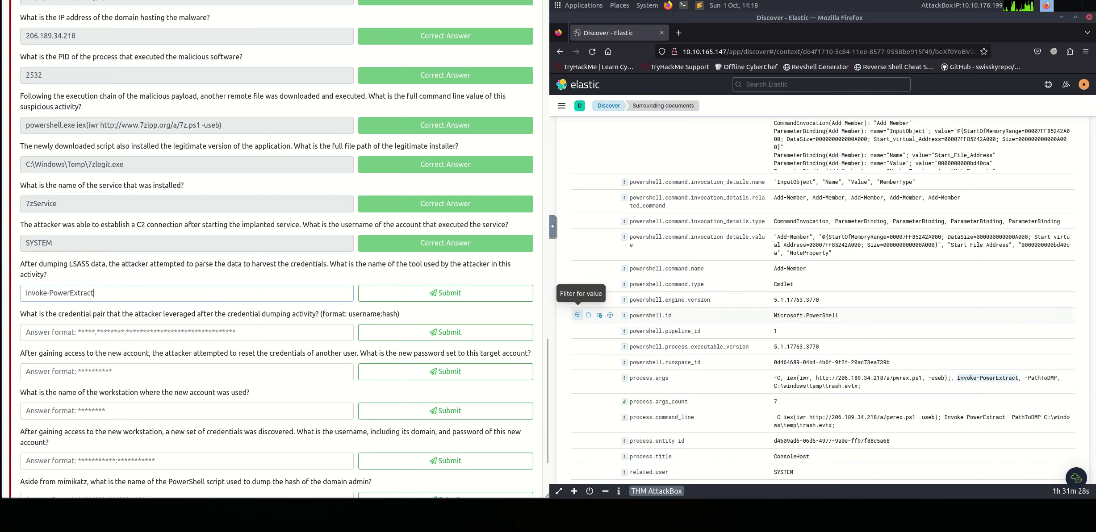
pyautogui.press('Return')
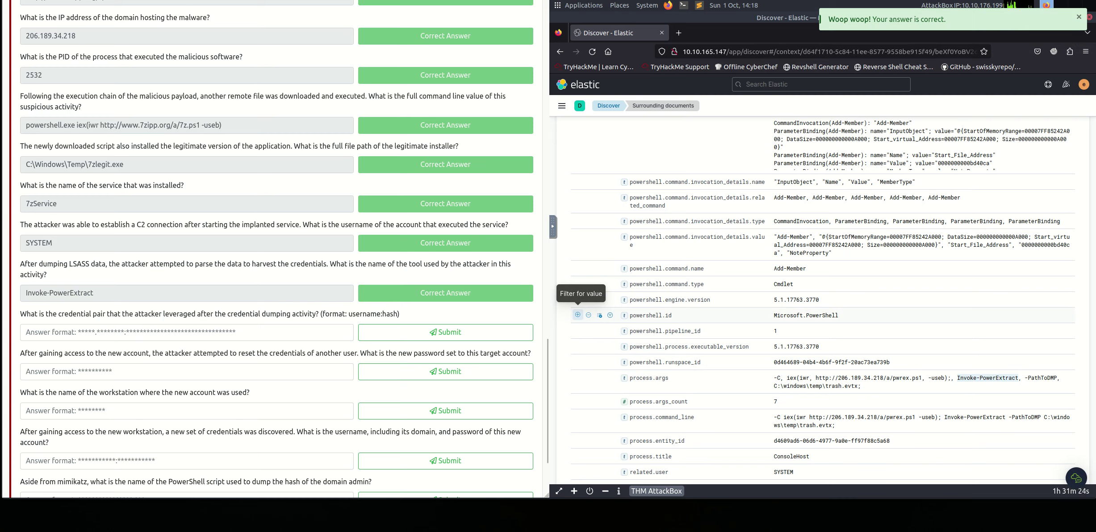
# Read the question about the leveraged credential pair and open the documents surrounding the expanded Invoke-PowerExtract event
pyautogui.moveTo(58, 314); pyautogui.dragTo(316, 315)
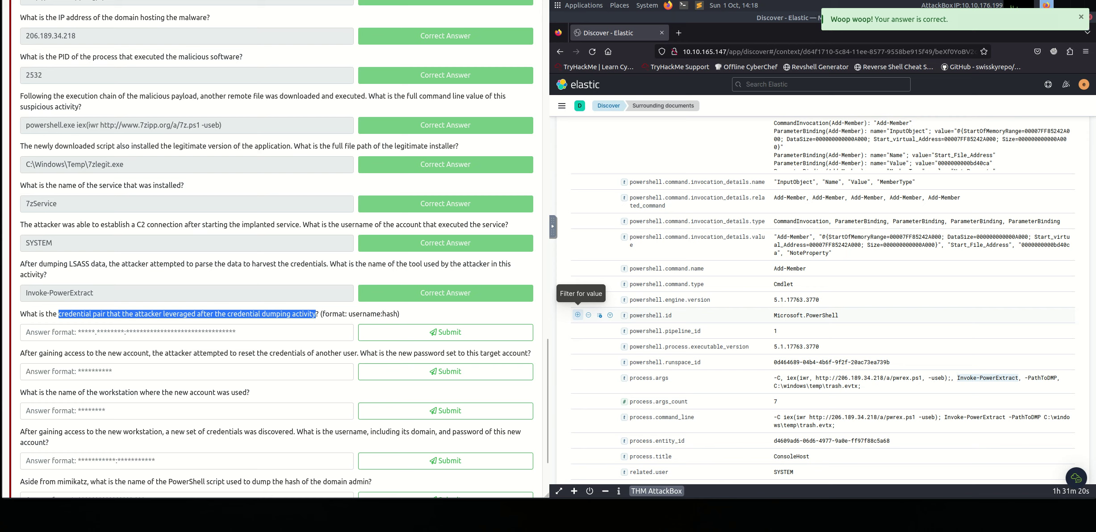
pyautogui.click(578, 315)
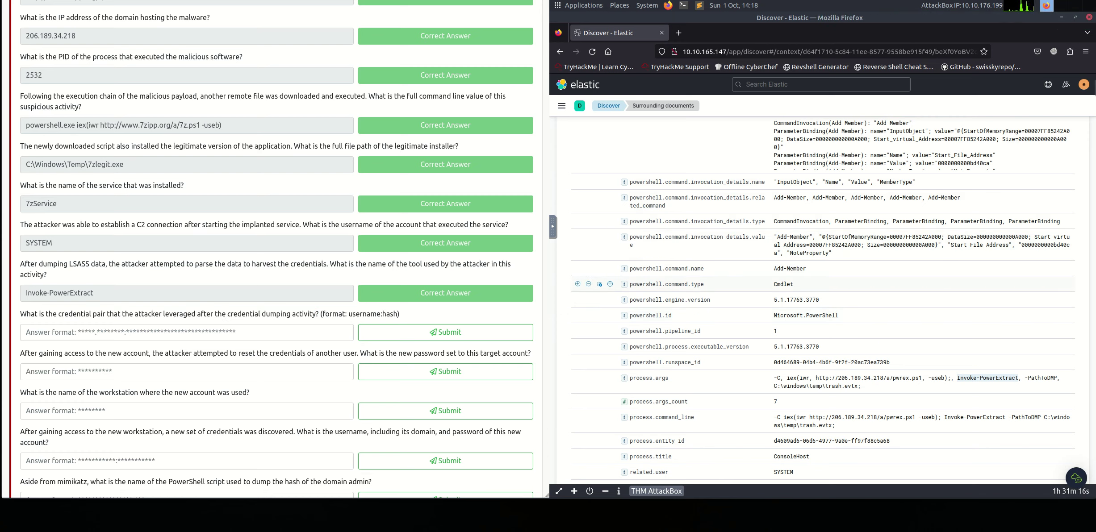
pyautogui.scroll(15, 580, 284)
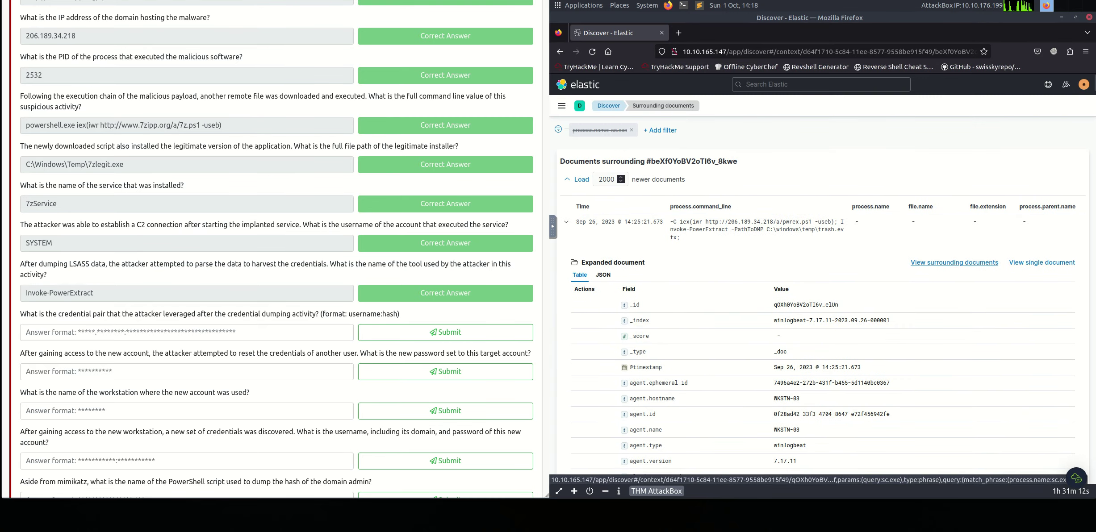
pyautogui.click(954, 262)
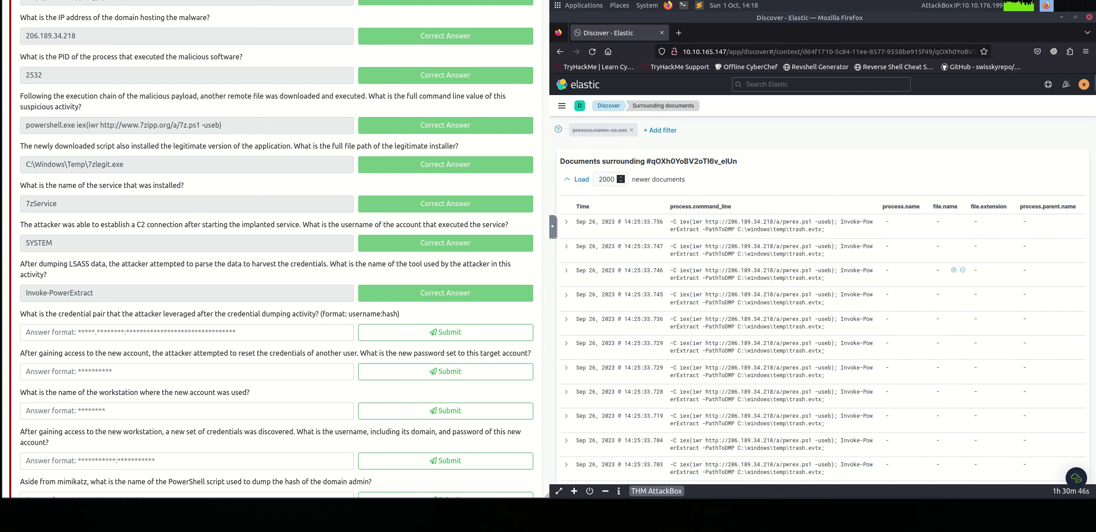
# Look through the command lines of the newer documents down to the anchor event for use of dumped credentials
pyautogui.scroll(-10, 869, 224)
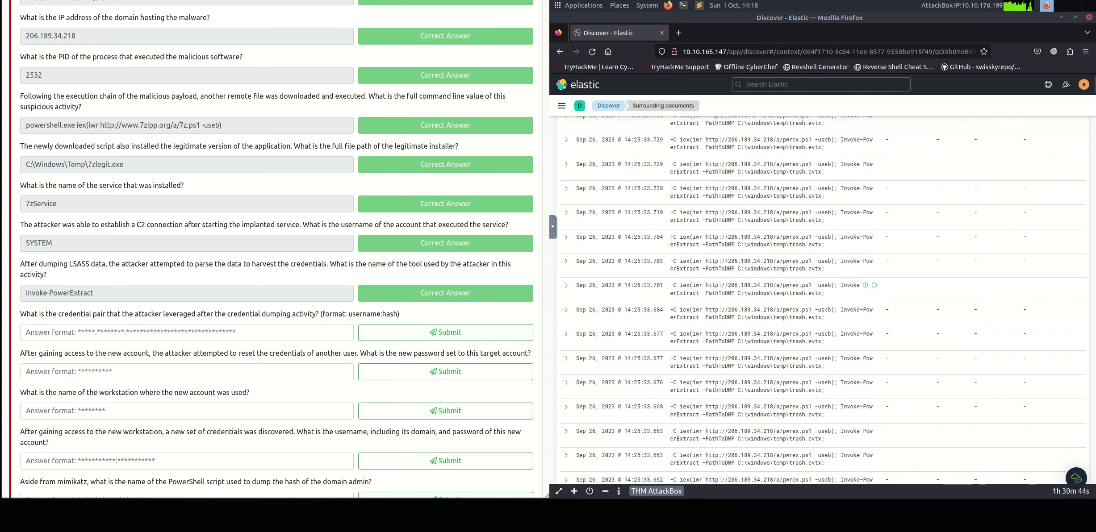
pyautogui.scroll(-10, 868, 296)
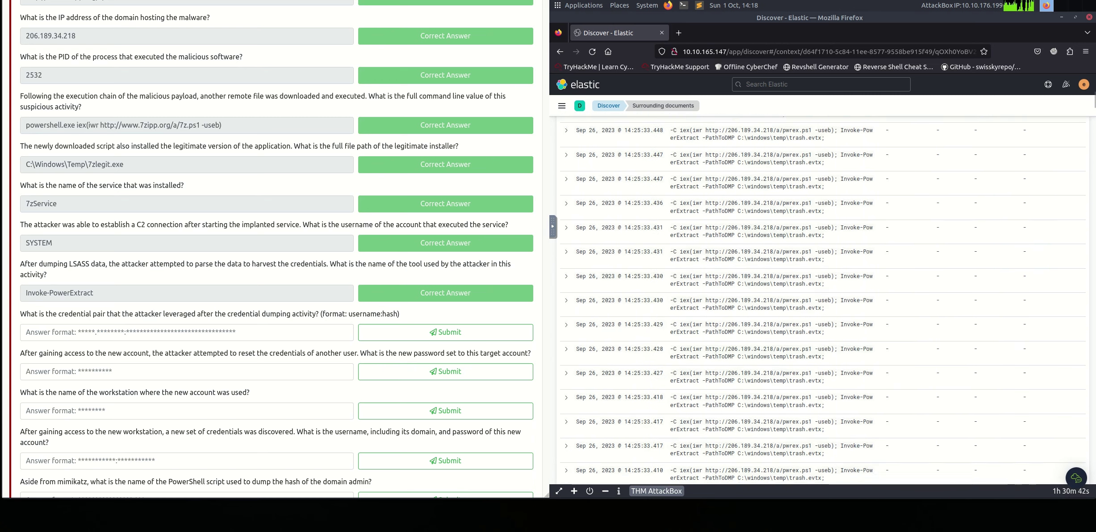
pyautogui.scroll(-5, 823, 302)
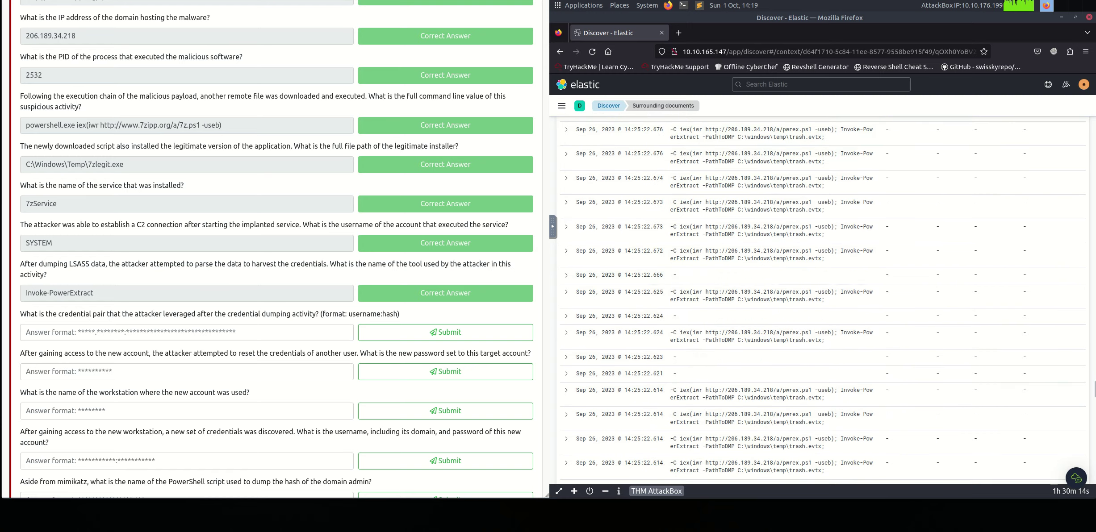
pyautogui.scroll(-10, 822, 299)
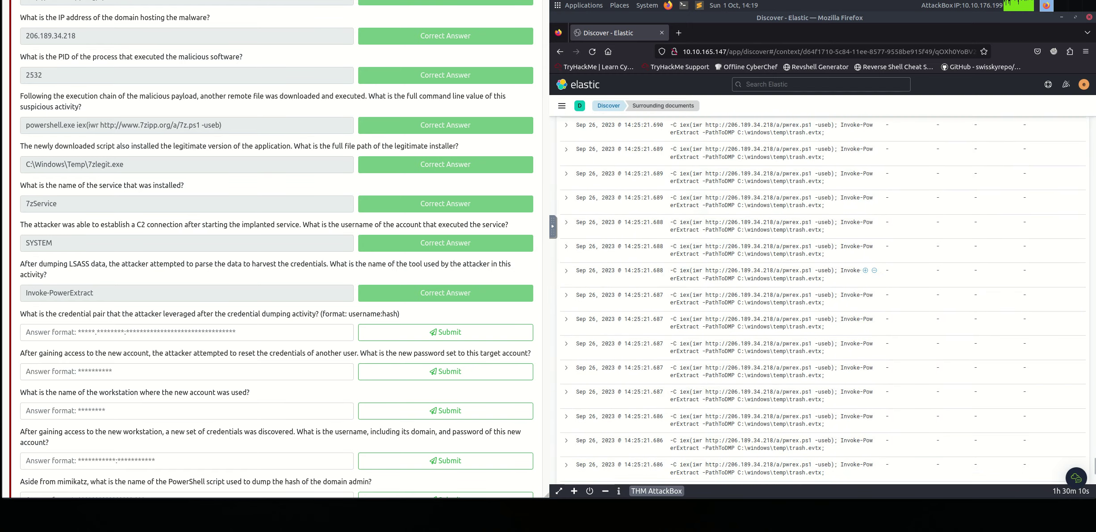
pyautogui.scroll(-5, 822, 355)
pyautogui.scroll(-2, 821, 355)
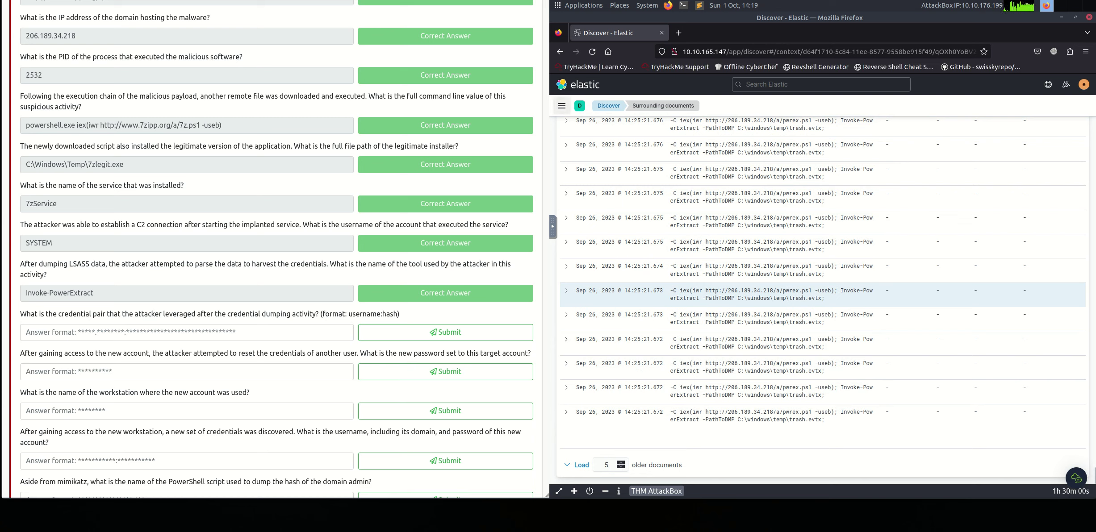
# Leave the surrounding documents and return to the Discover view of all winlogbeat events
pyautogui.click(562, 106)
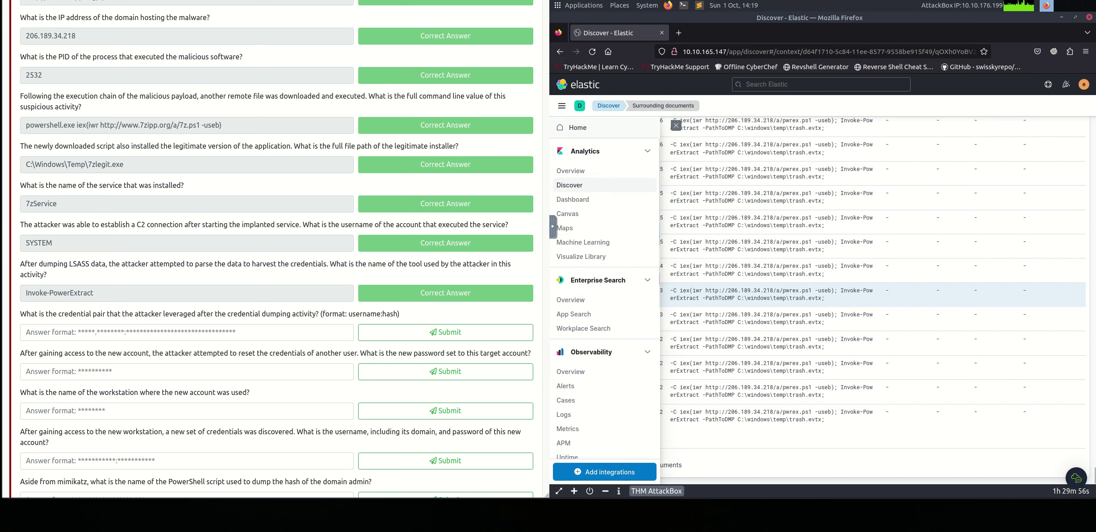
pyautogui.press('Escape')
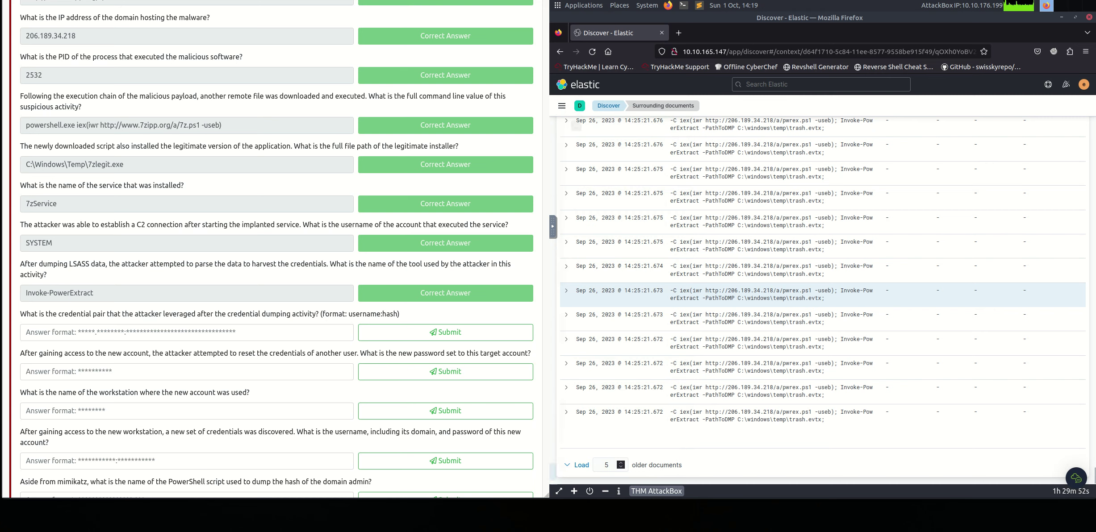
pyautogui.click(562, 105)
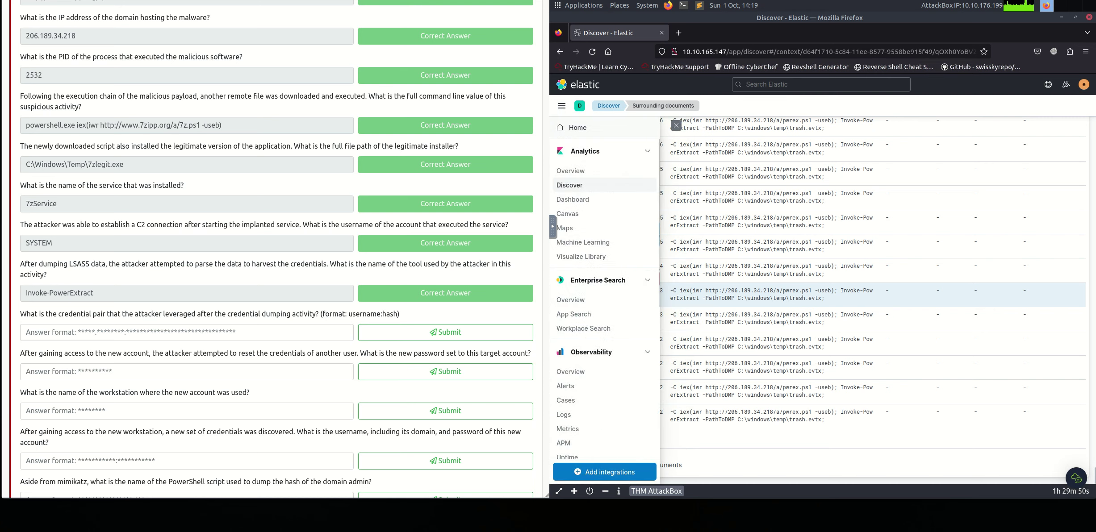
pyautogui.press('Escape')
pyautogui.hotkey('alt', 'Left')
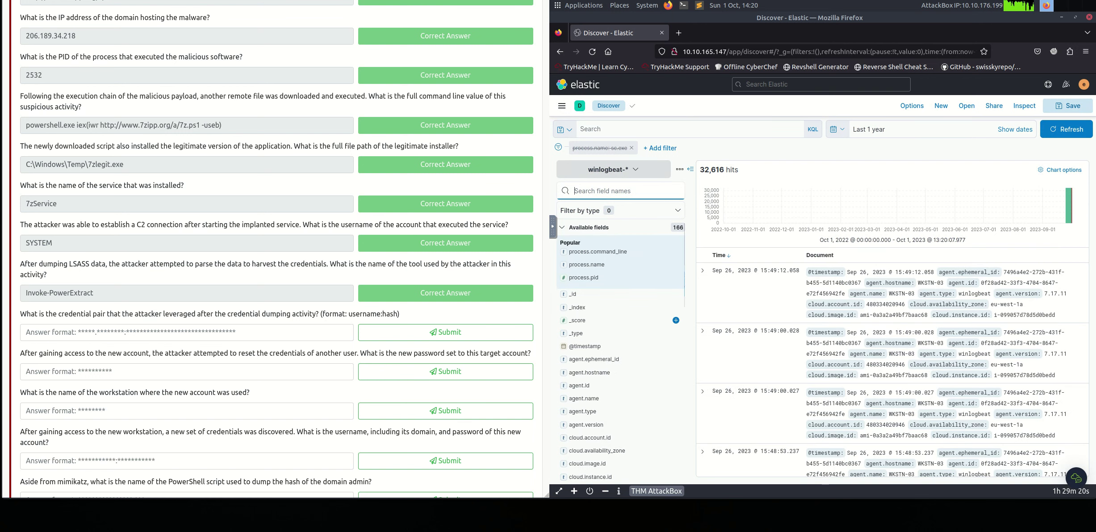
# Filter the events to process.name svchost.exe and remove the disabled sc.exe filter
pyautogui.click(586, 265)
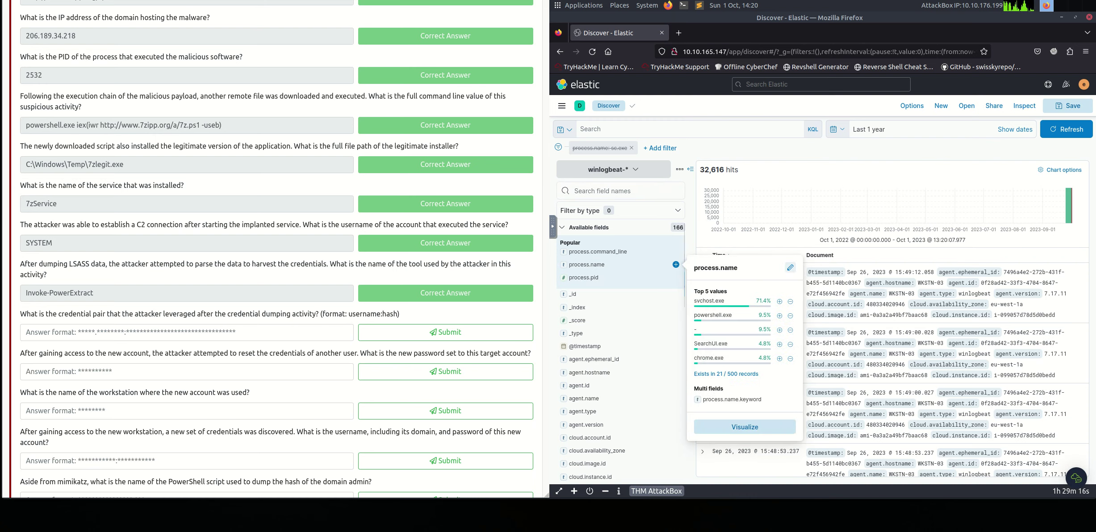
pyautogui.click(780, 301)
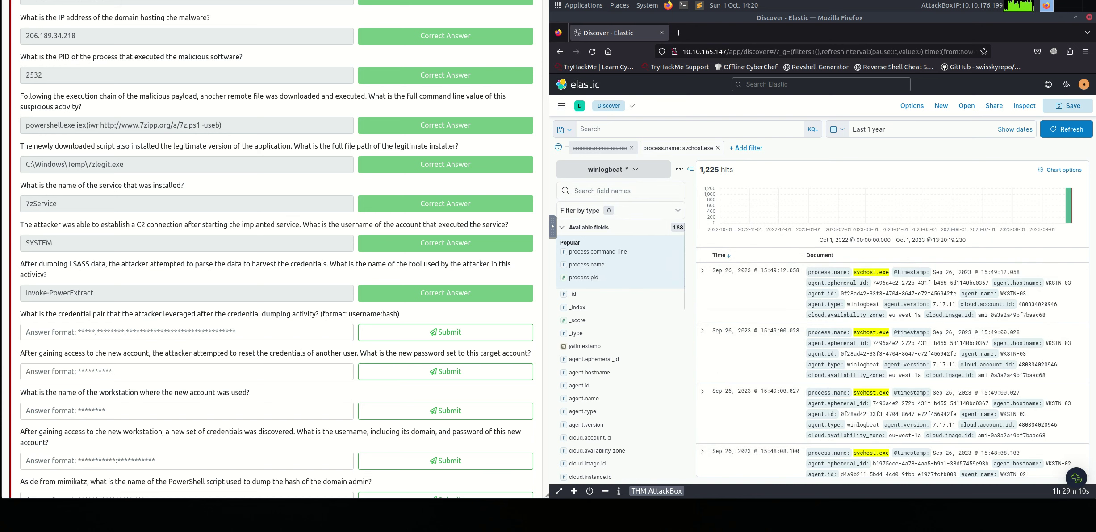
pyautogui.click(631, 148)
# Edit the process.name filter so its value is lsass.exe
pyautogui.click(606, 148)
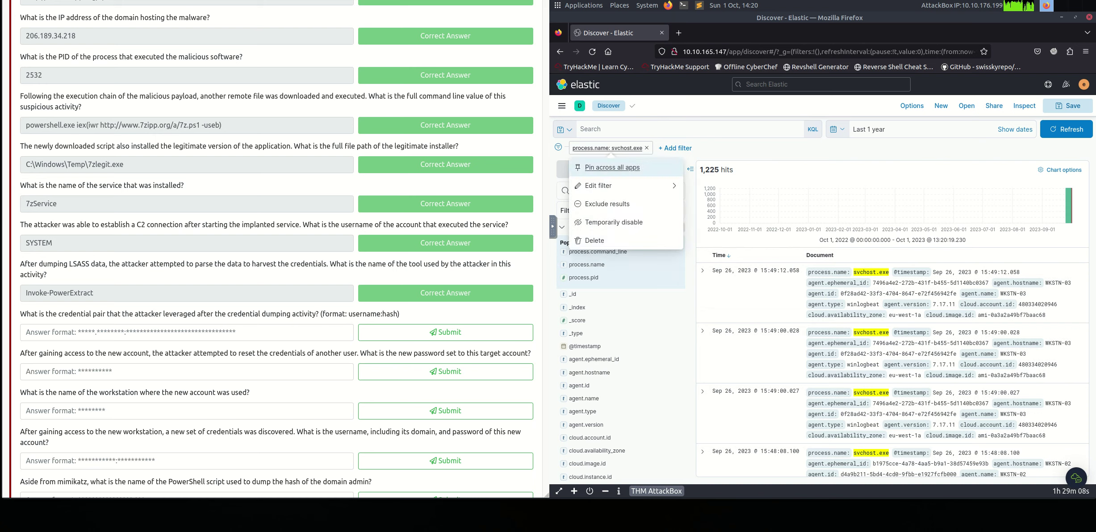
pyautogui.press('Down')
pyautogui.press('Return')
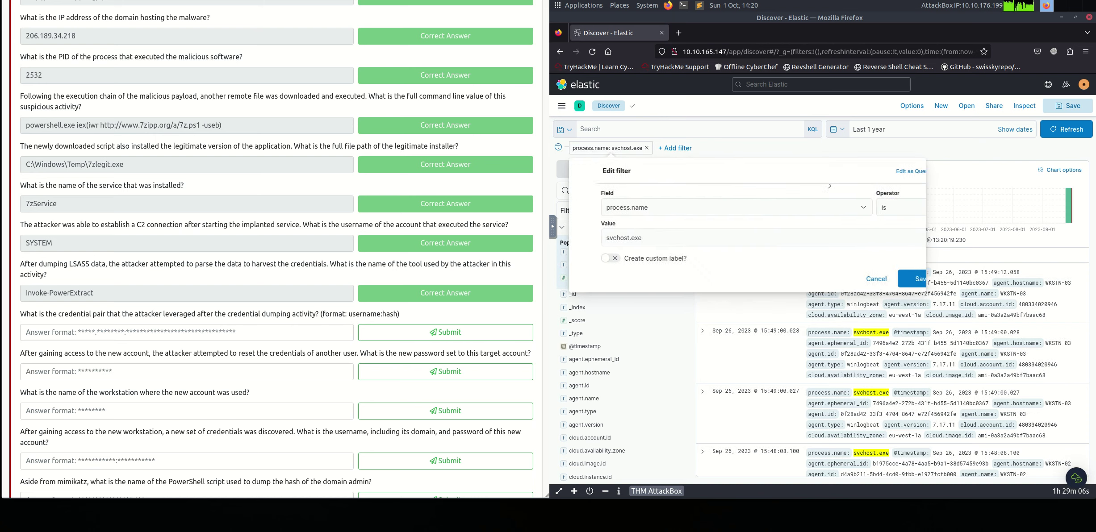
pyautogui.click(615, 237)
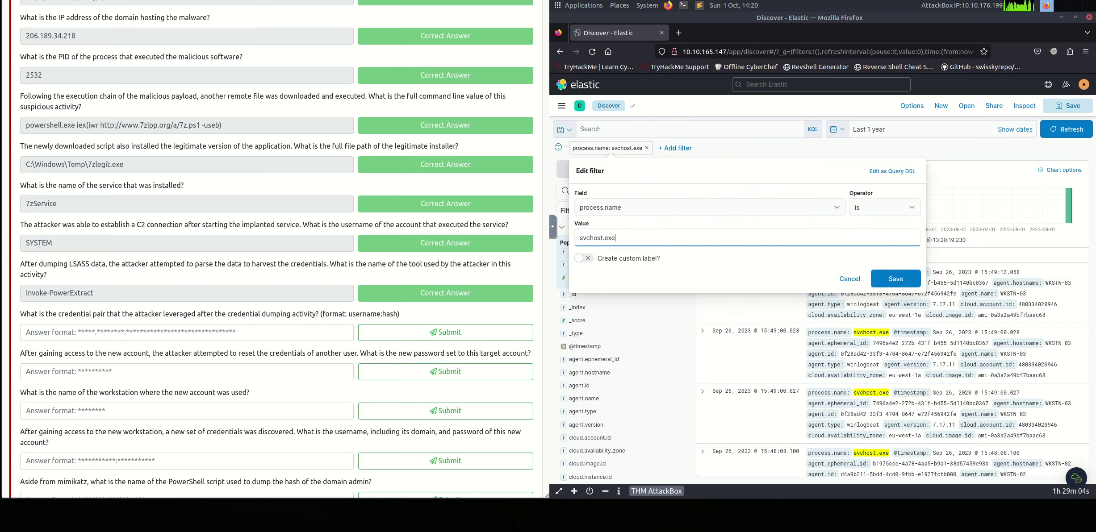
pyautogui.press('BackSpace')
pyautogui.press('BackSpace')
pyautogui.press('BackSpace')
pyautogui.press('BackSpace')
pyautogui.press('BackSpace')
pyautogui.press('BackSpace')
pyautogui.press('BackSpace')
pyautogui.press('BackSpace')
pyautogui.press('BackSpace')
pyautogui.press('BackSpace')
pyautogui.write('lsass.exe')
pyautogui.press('Return')
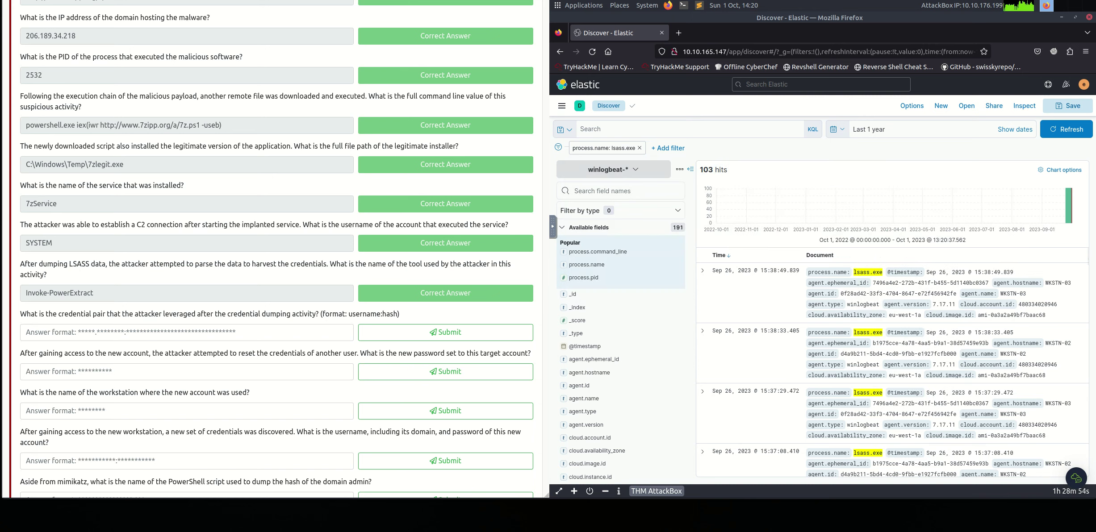
# Look through the lsass.exe events with a process.command_line column, and replace that column with process.name
pyautogui.scroll(-4, 893, 361)
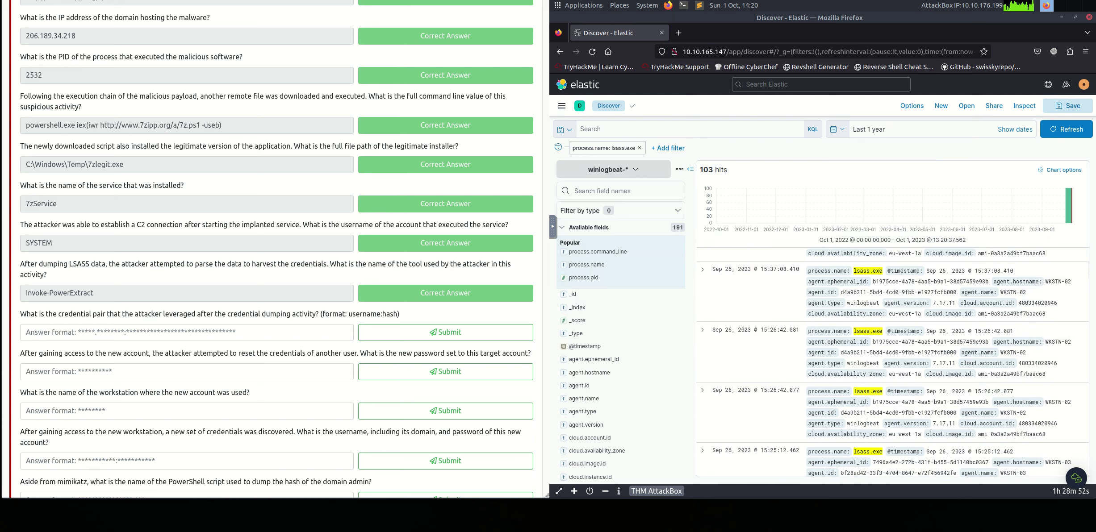
pyautogui.scroll(-5, 893, 362)
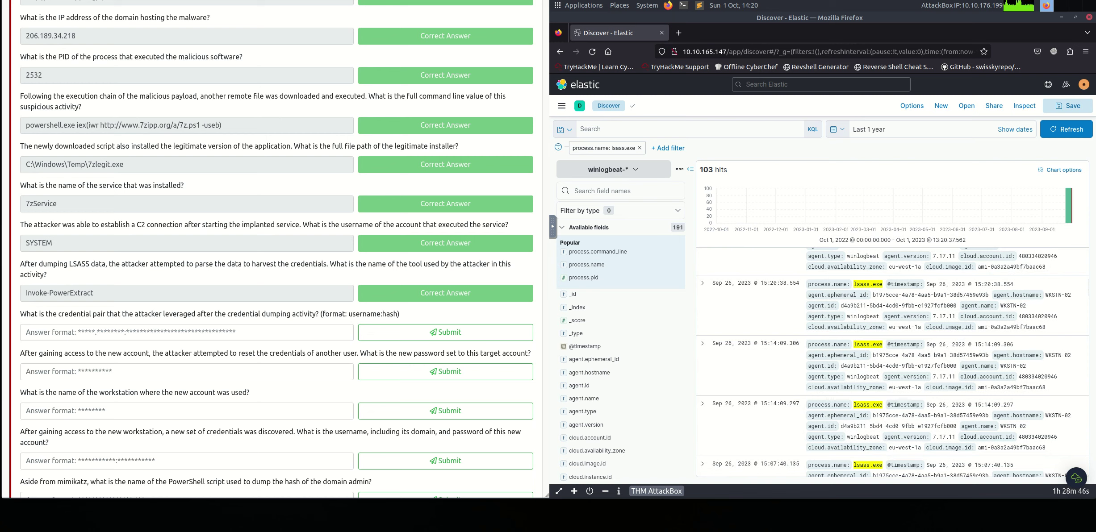
pyautogui.click(676, 251)
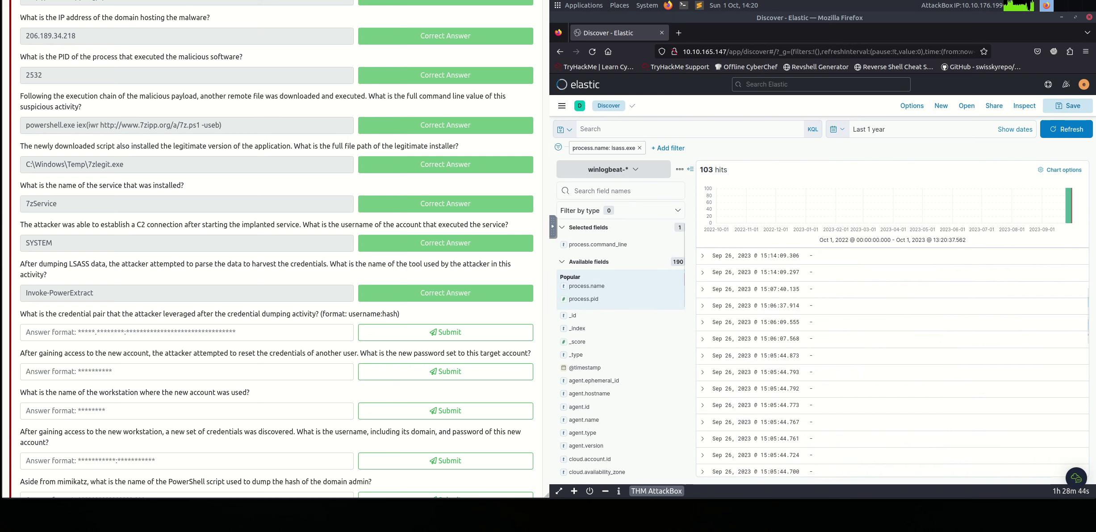
pyautogui.scroll(-10, 893, 362)
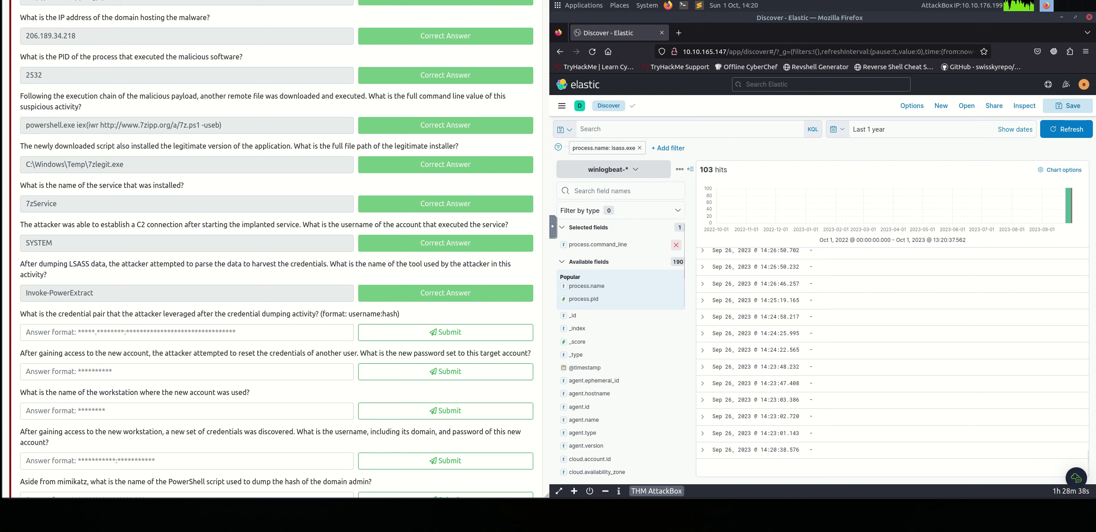
pyautogui.click(676, 244)
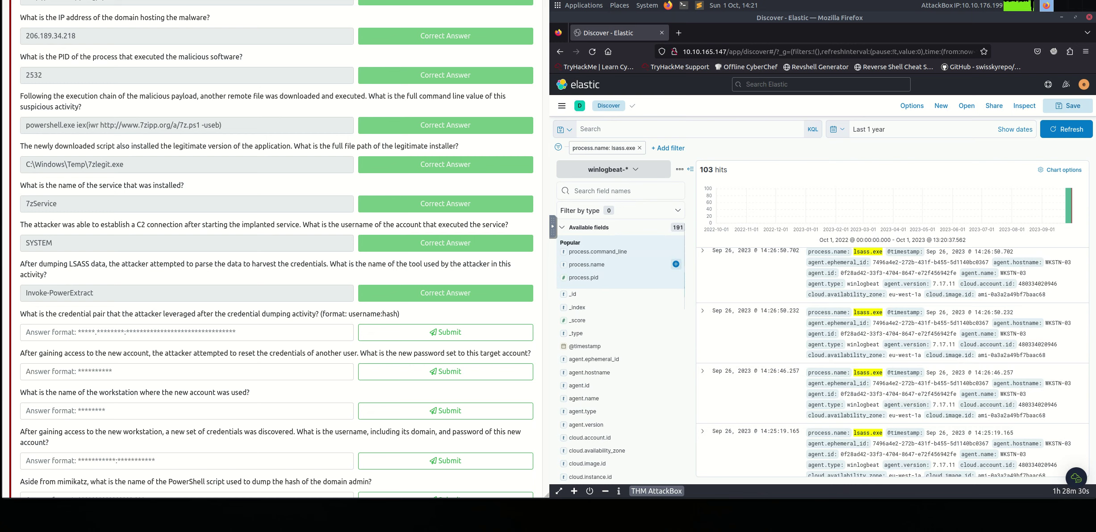
pyautogui.click(676, 265)
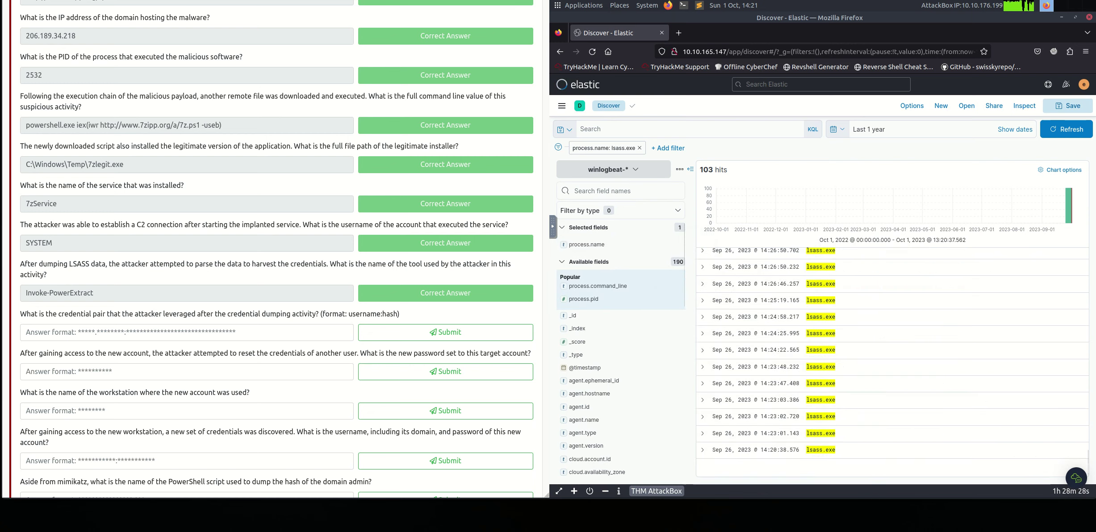
# Add the process.command_line field as a column to the results filtered on lsass.exe
pyautogui.click(675, 286)
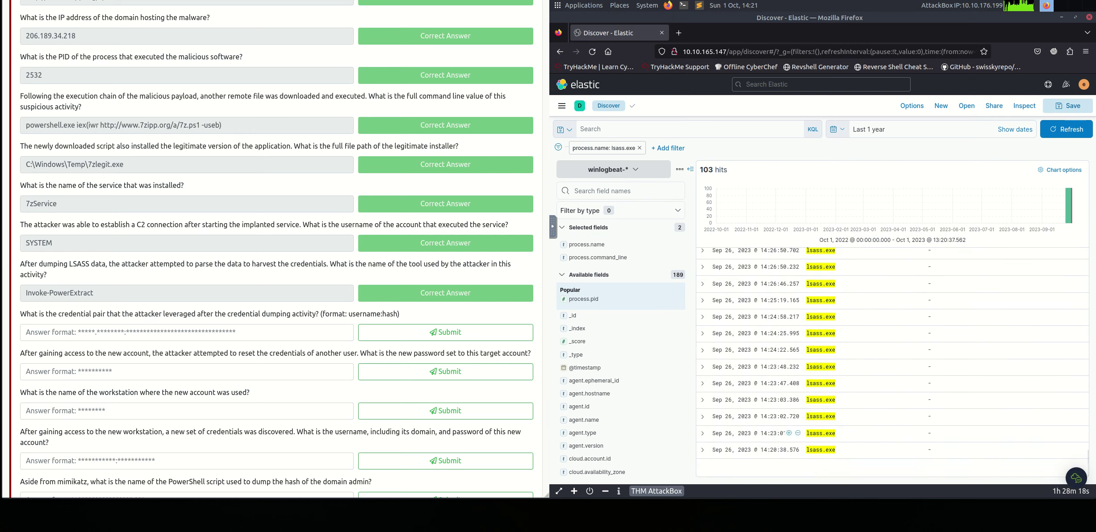
pyautogui.scroll(4, 893, 357)
pyautogui.scroll(5, 893, 386)
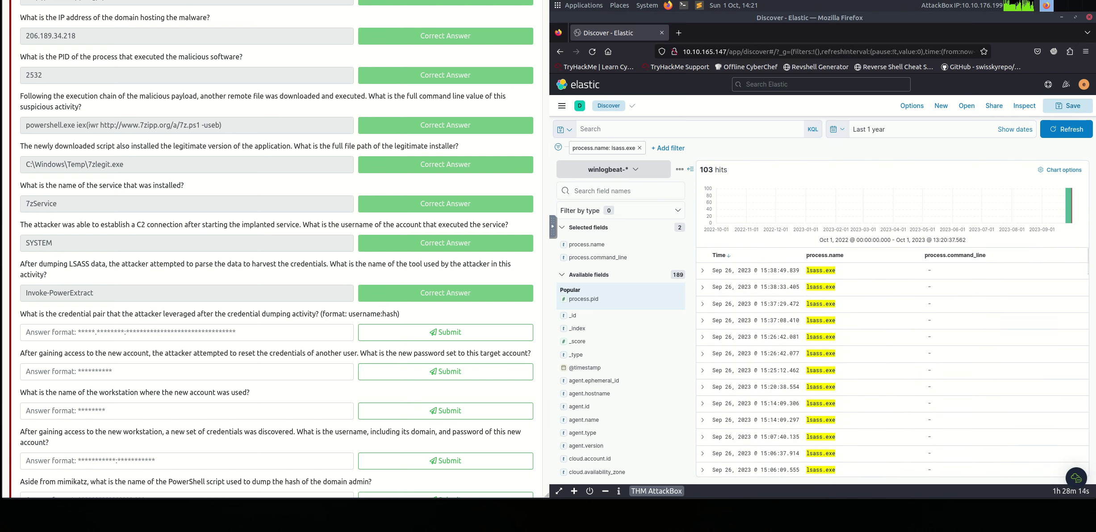
# Open the documents surrounding the most recent lsass.exe event and load 2000 newer documents
pyautogui.click(702, 271)
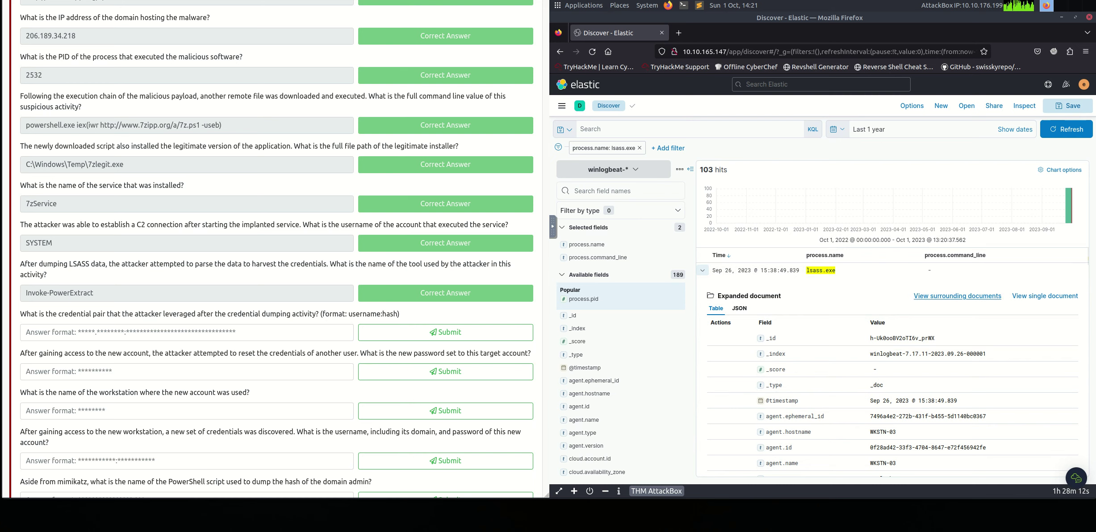
pyautogui.click(957, 296)
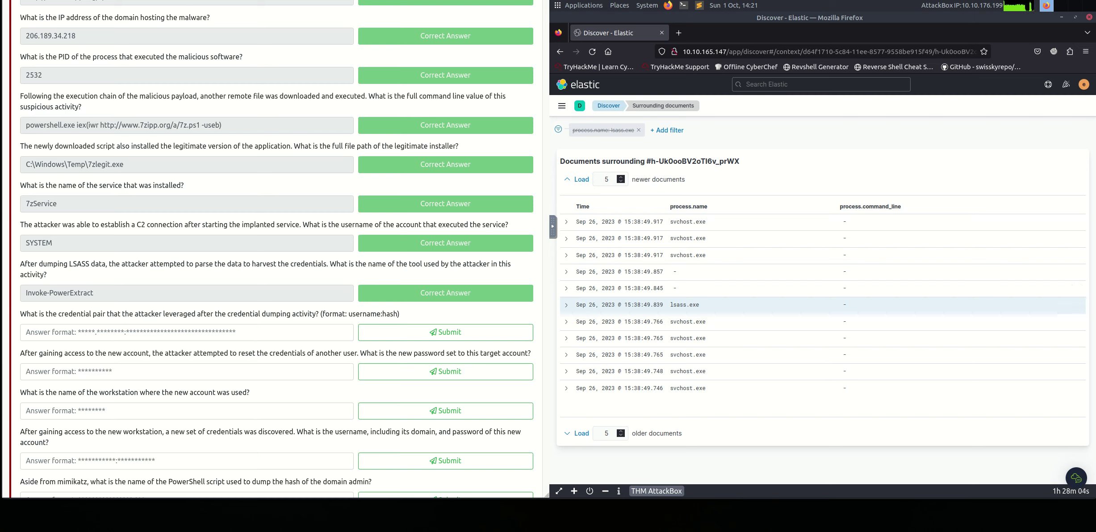
pyautogui.click(608, 179)
pyautogui.press('BackSpace')
pyautogui.write('2000')
pyautogui.press('Return')
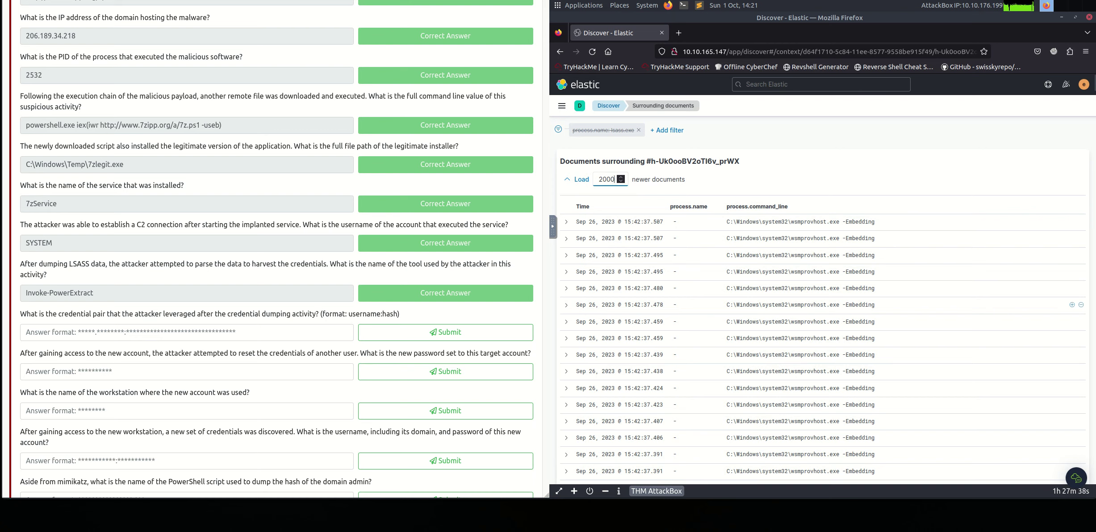
# Examine the process names and command lines of the events newer than the lsass.exe event for credential use
pyautogui.scroll(-10, 822, 303)
pyautogui.scroll(-10, 822, 303)
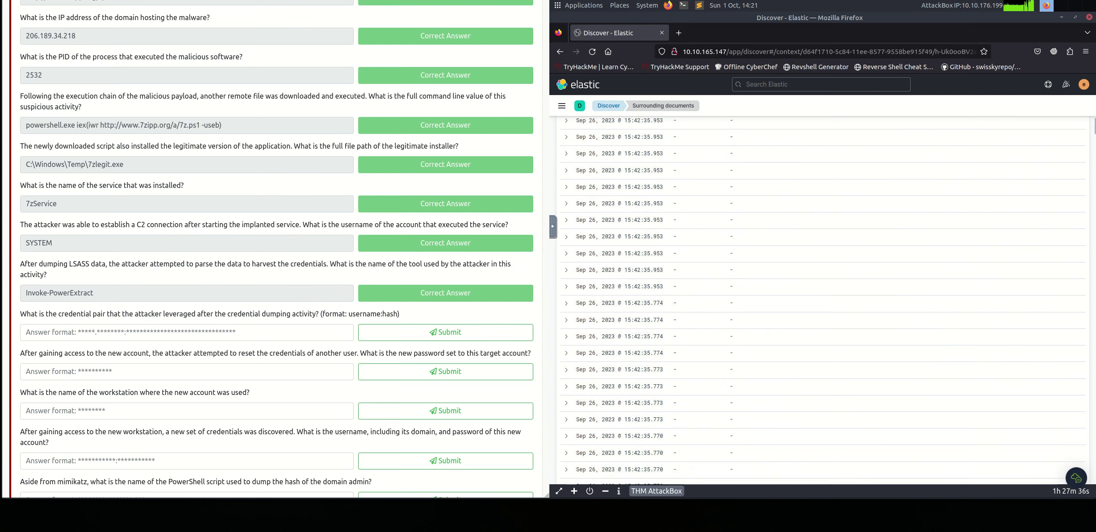
pyautogui.scroll(-10, 822, 303)
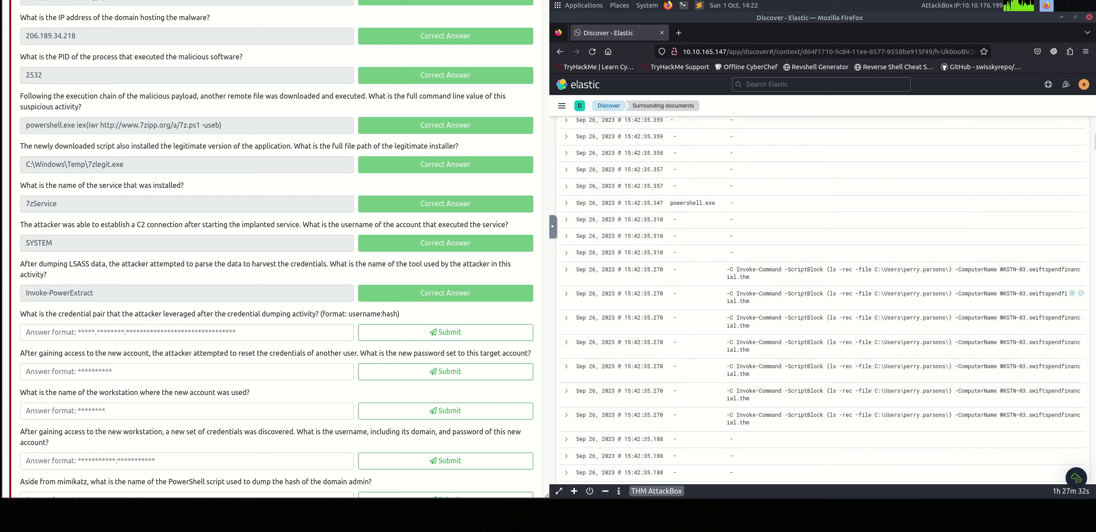
pyautogui.scroll(-10, 822, 304)
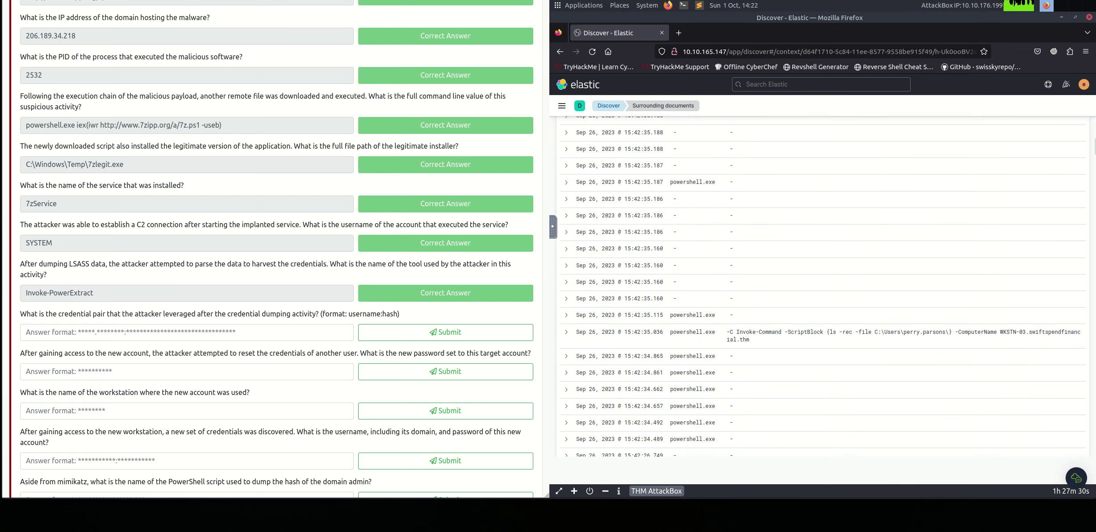
pyautogui.scroll(-8, 822, 304)
pyautogui.scroll(-5, 821, 274)
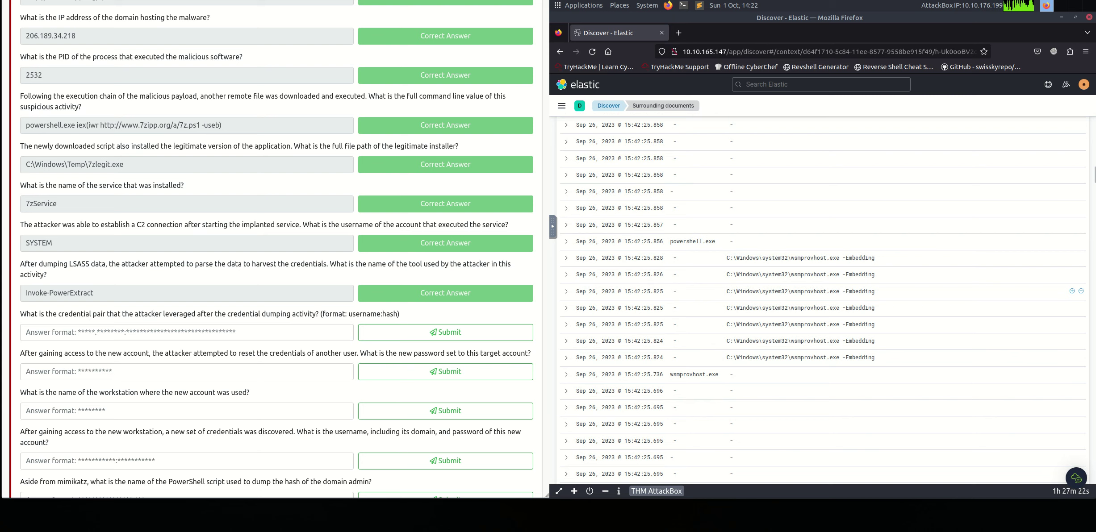
pyautogui.scroll(-10, 822, 299)
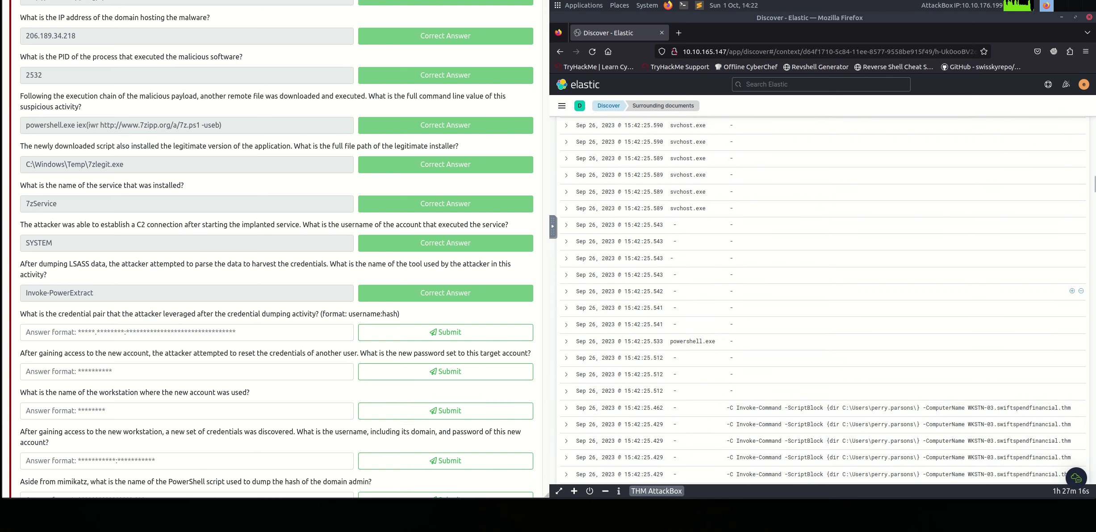
pyautogui.scroll(-3, 821, 291)
pyautogui.scroll(-10, 821, 299)
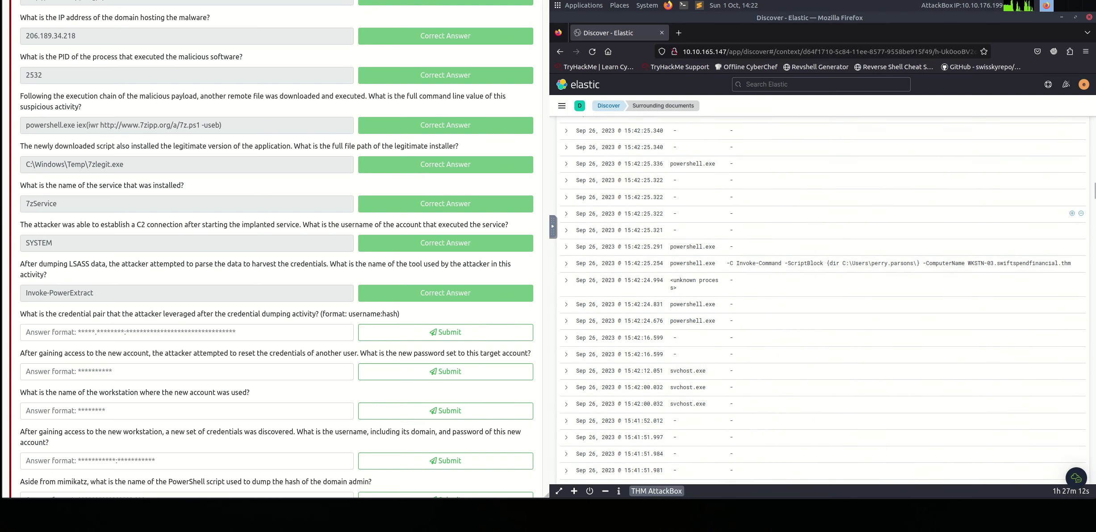
pyautogui.scroll(-12, 822, 299)
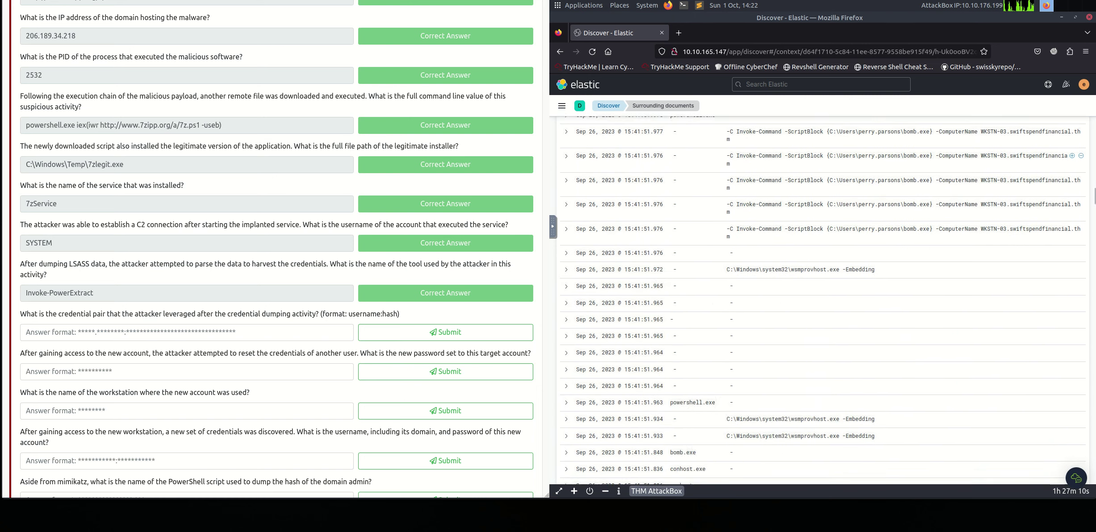
pyautogui.scroll(-15, 822, 299)
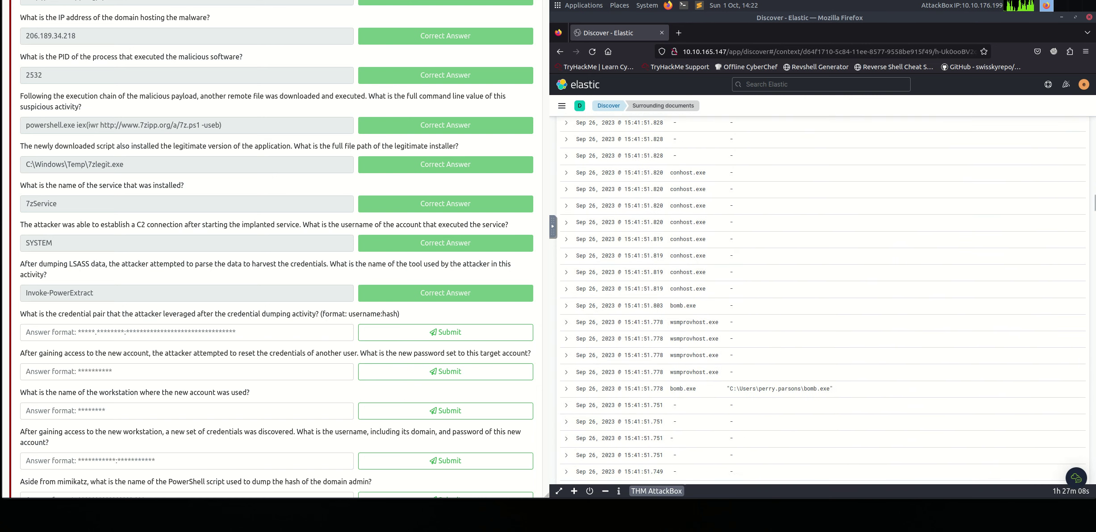
pyautogui.scroll(-15, 821, 300)
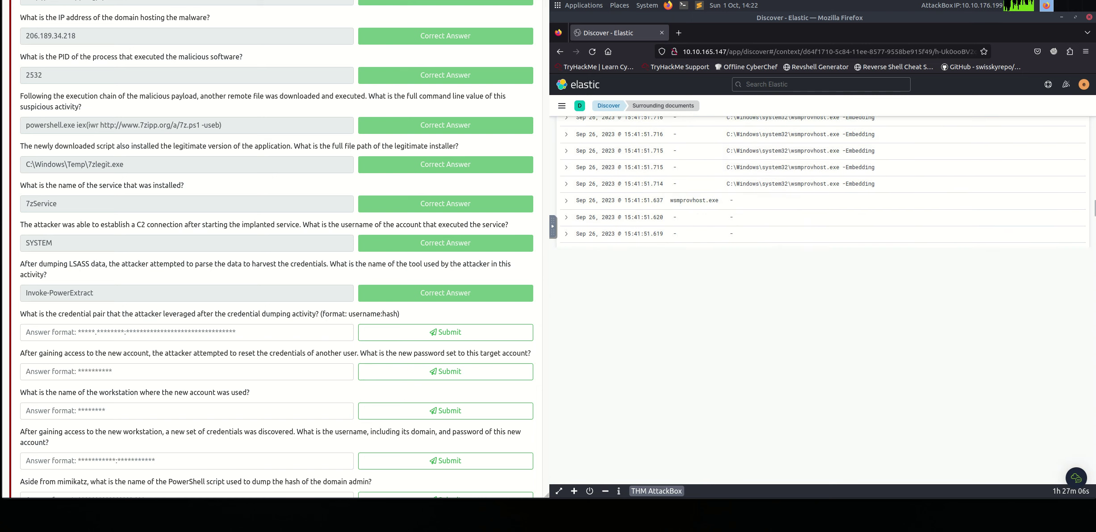
pyautogui.scroll(-10, 822, 299)
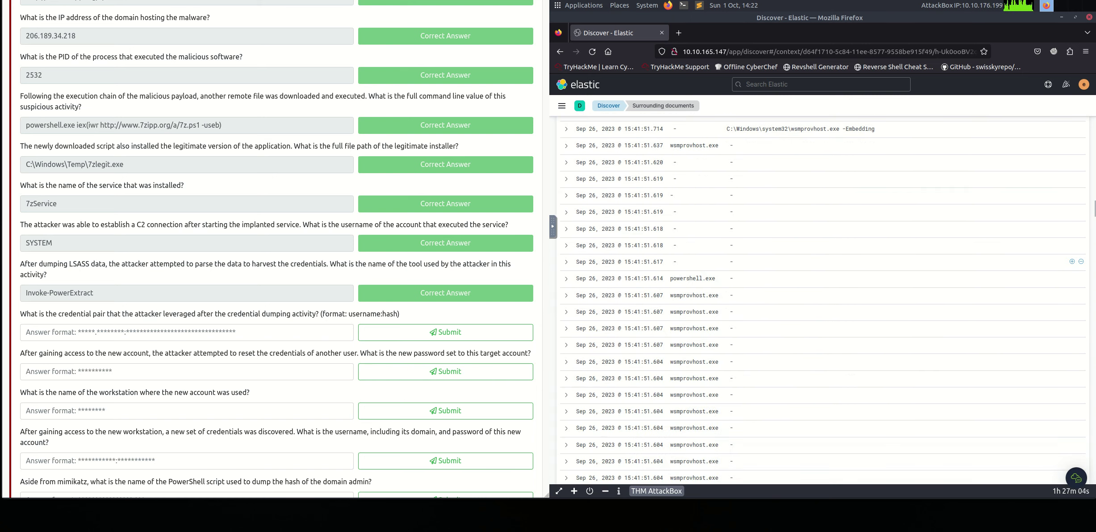
pyautogui.scroll(-5, 822, 300)
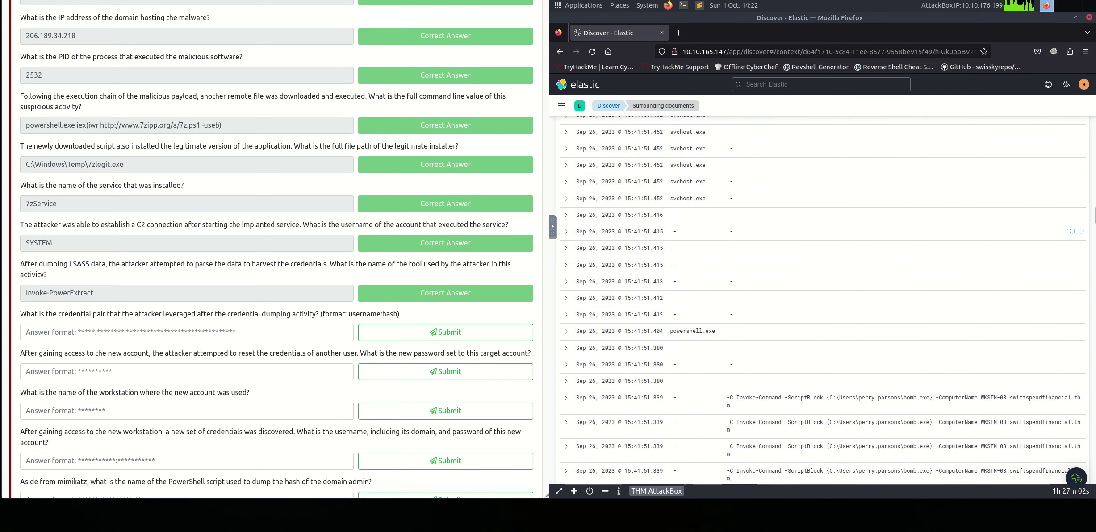
pyautogui.scroll(-8, 822, 299)
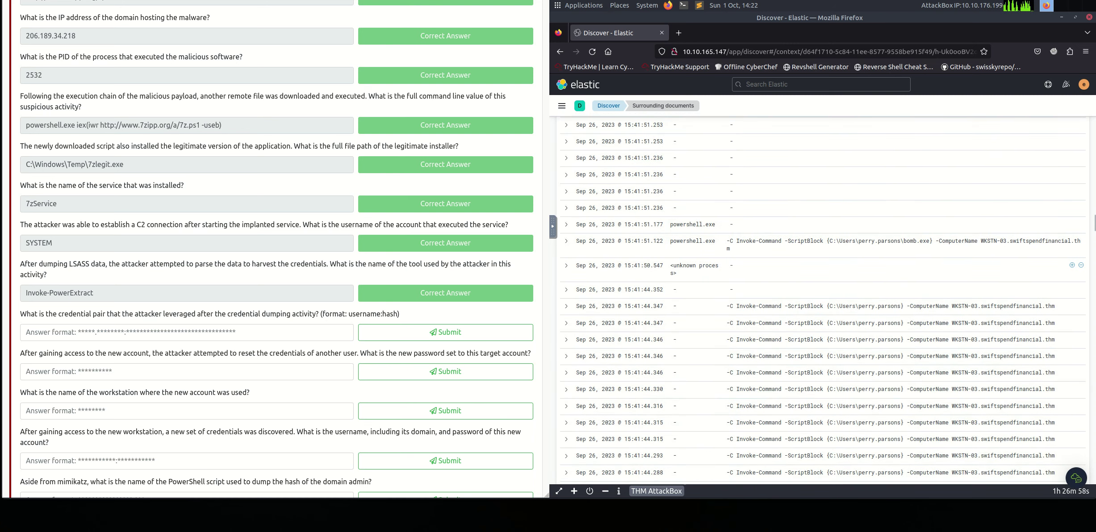
pyautogui.scroll(-6, 821, 300)
pyautogui.scroll(-6, 821, 299)
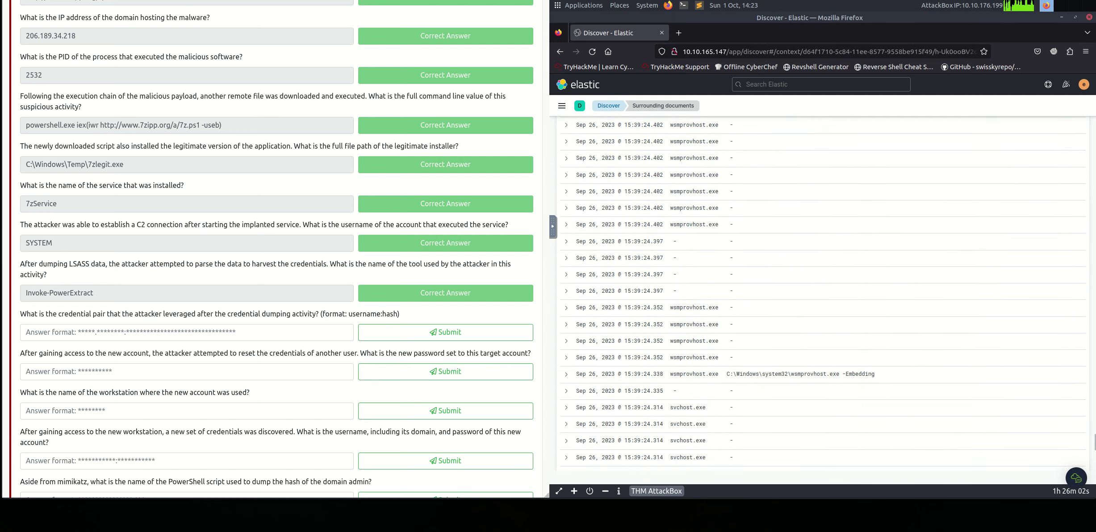
pyautogui.scroll(-10, 822, 293)
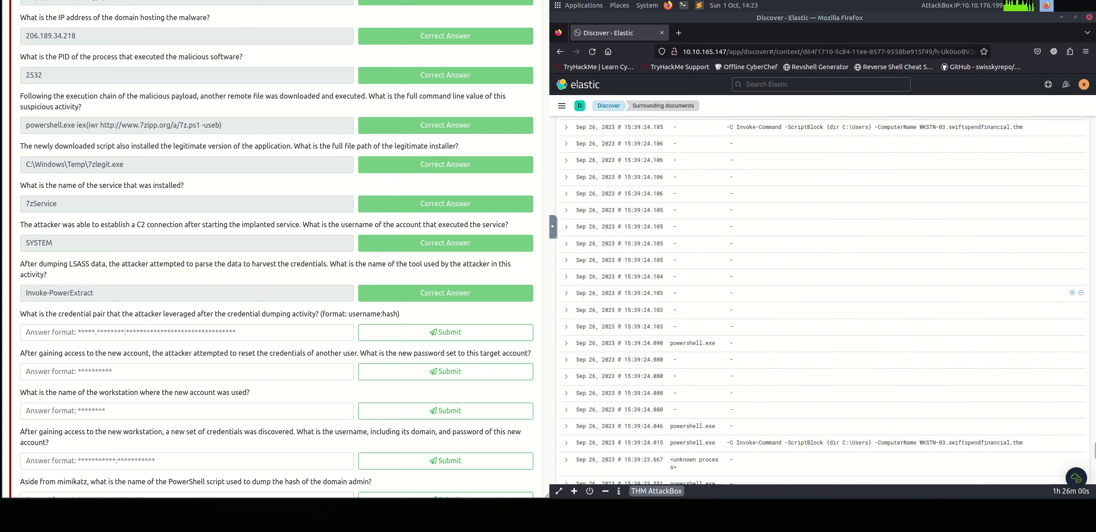
pyautogui.scroll(-10, 822, 293)
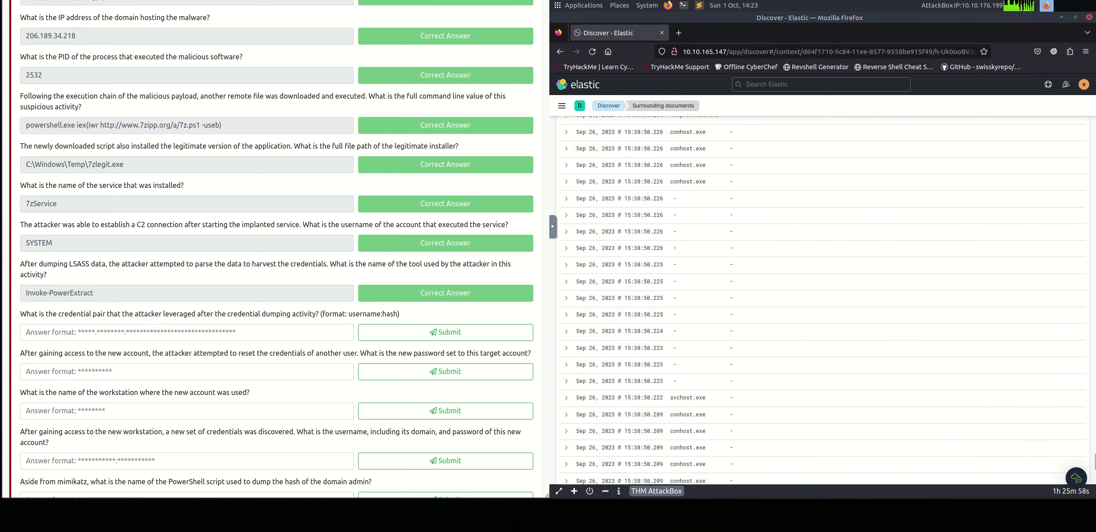
pyautogui.scroll(-10, 822, 293)
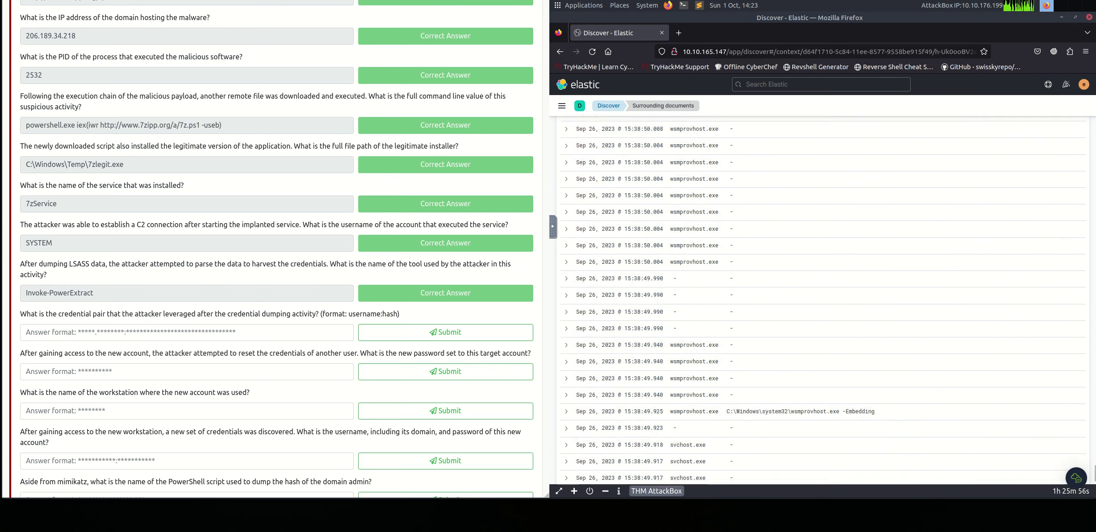
# Load 2000 older documents below the highlighted lsass.exe event
pyautogui.scroll(-5, 821, 293)
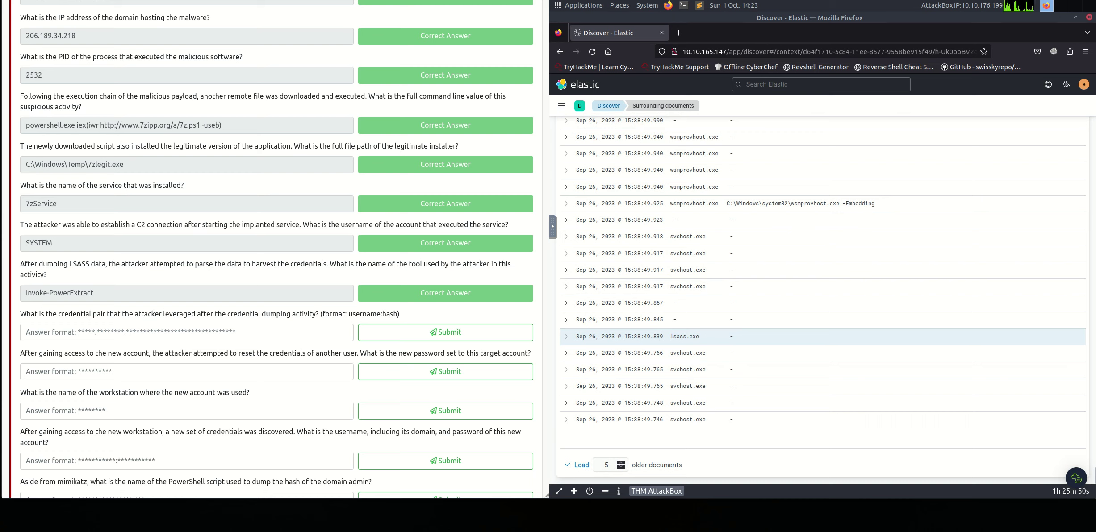
pyautogui.click(610, 465)
pyautogui.write('2000')
pyautogui.press('Return')
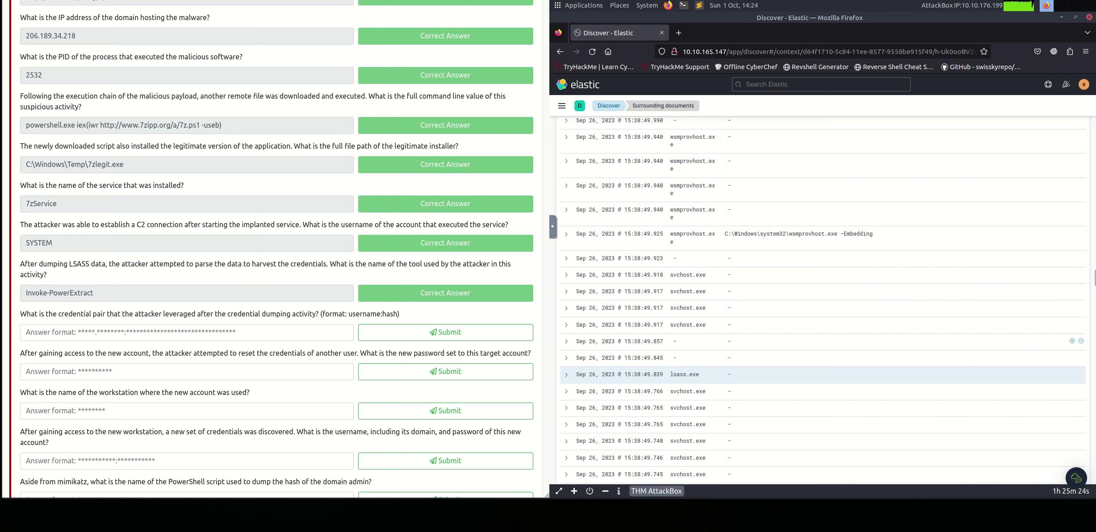
# Examine the command lines of the events older than the lsass.exe event for a username and hash pair
pyautogui.scroll(-5, 822, 302)
pyautogui.scroll(-10, 822, 302)
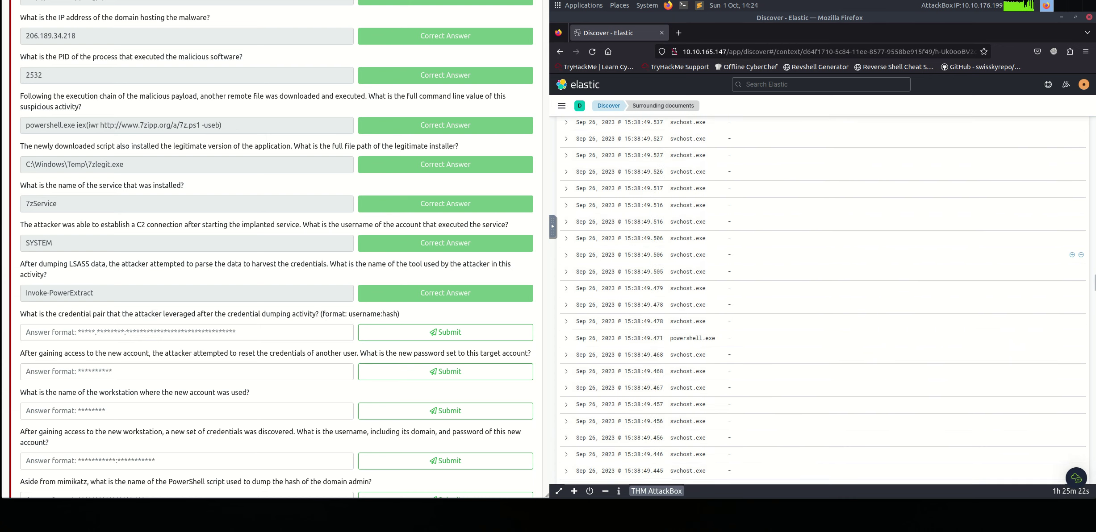
pyautogui.scroll(-10, 822, 301)
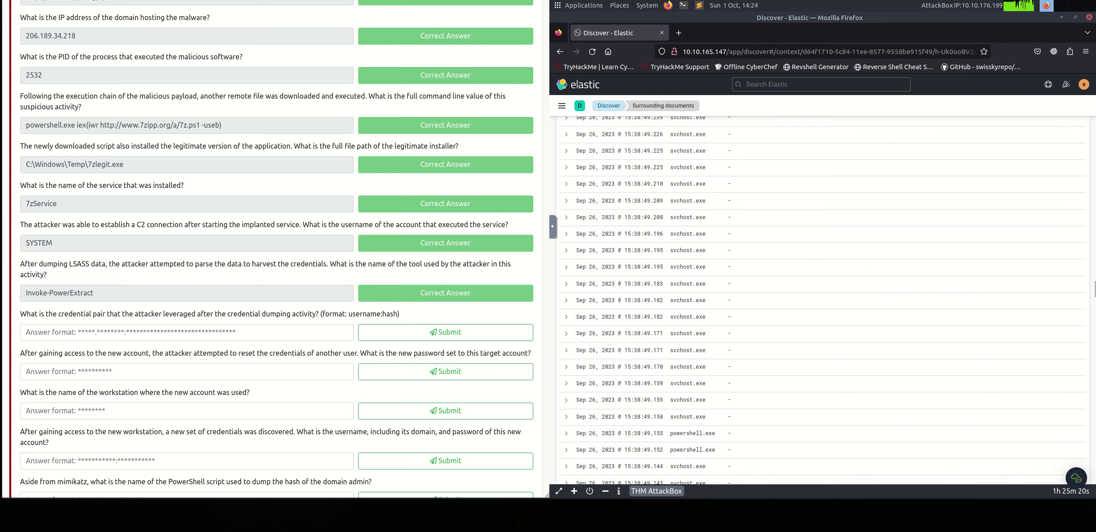
pyautogui.scroll(-10, 821, 301)
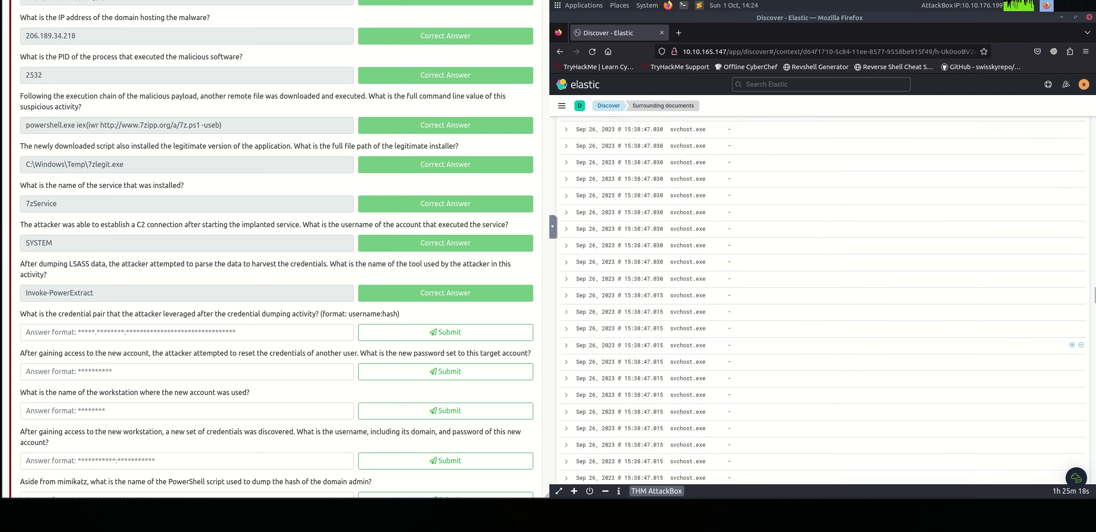
pyautogui.scroll(-10, 821, 301)
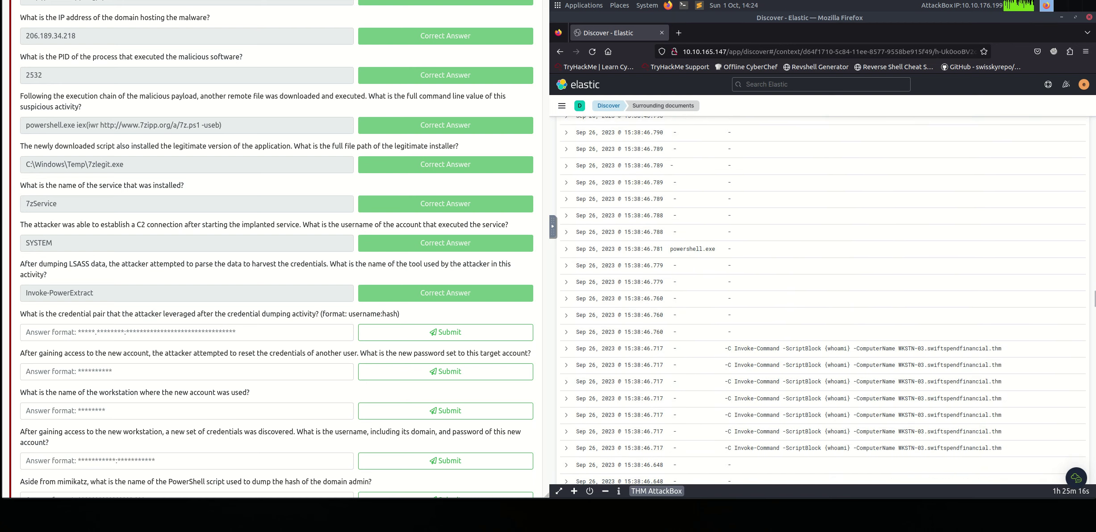
pyautogui.scroll(-4, 822, 301)
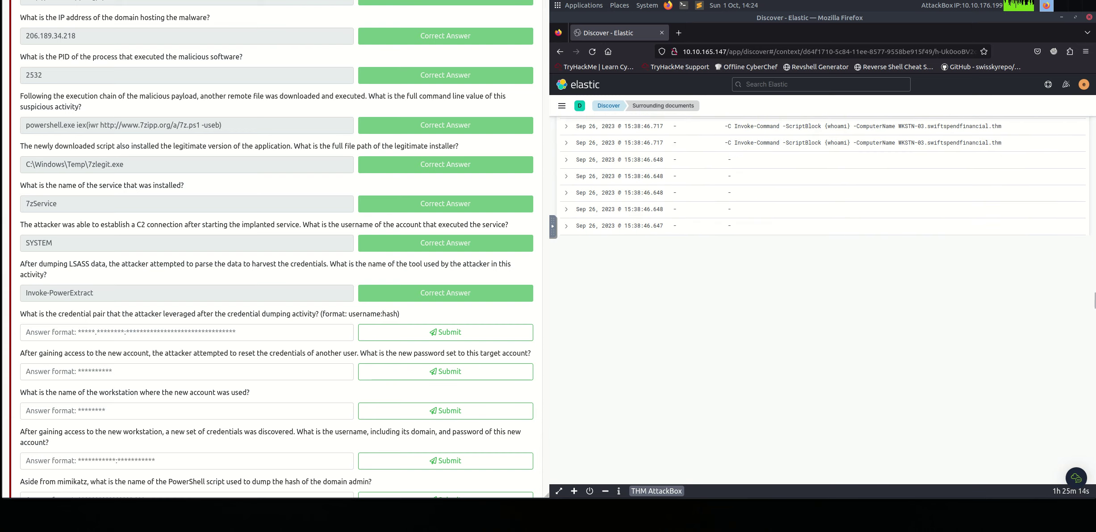
pyautogui.scroll(4, 821, 250)
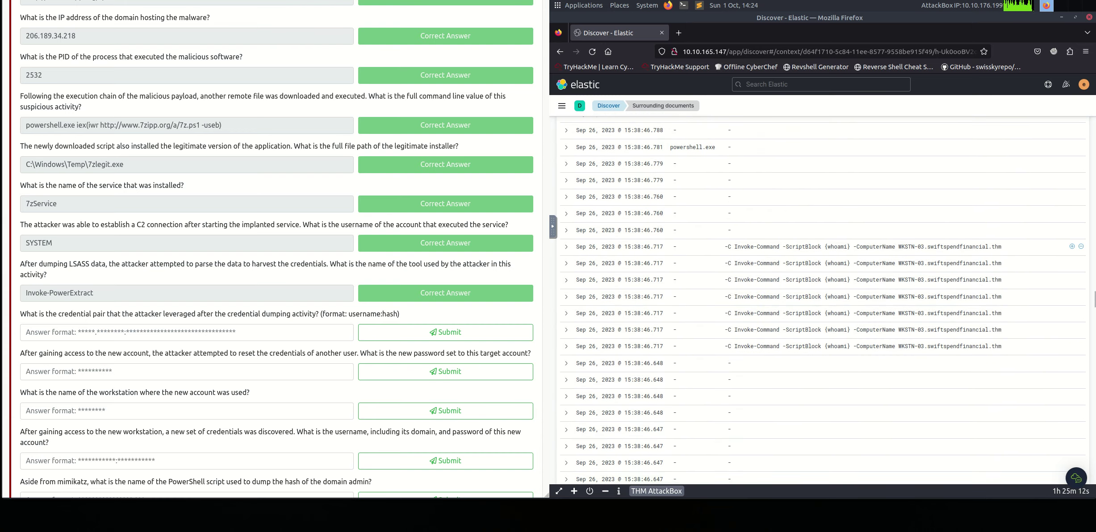
pyautogui.scroll(-4, 821, 250)
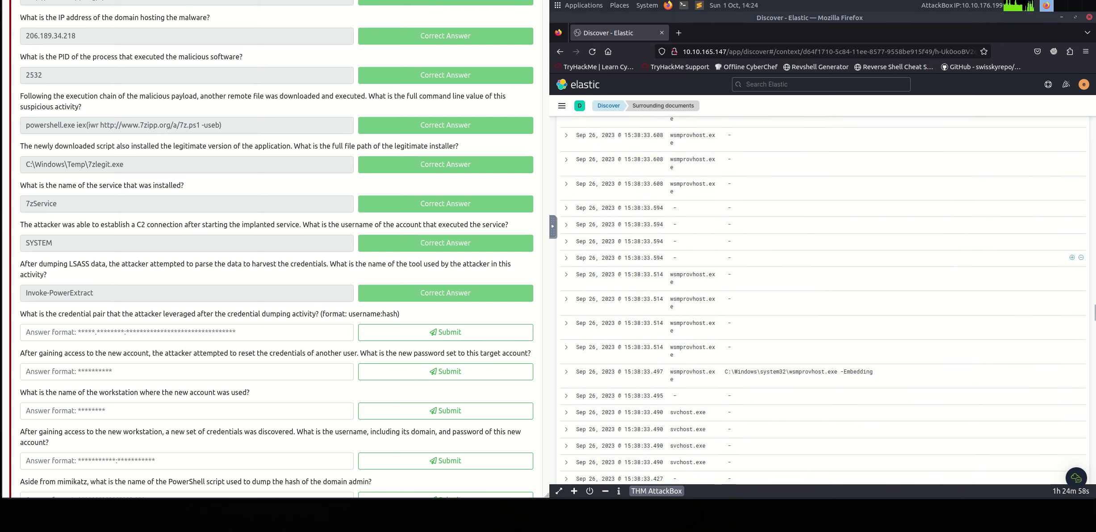
pyautogui.scroll(-10, 822, 299)
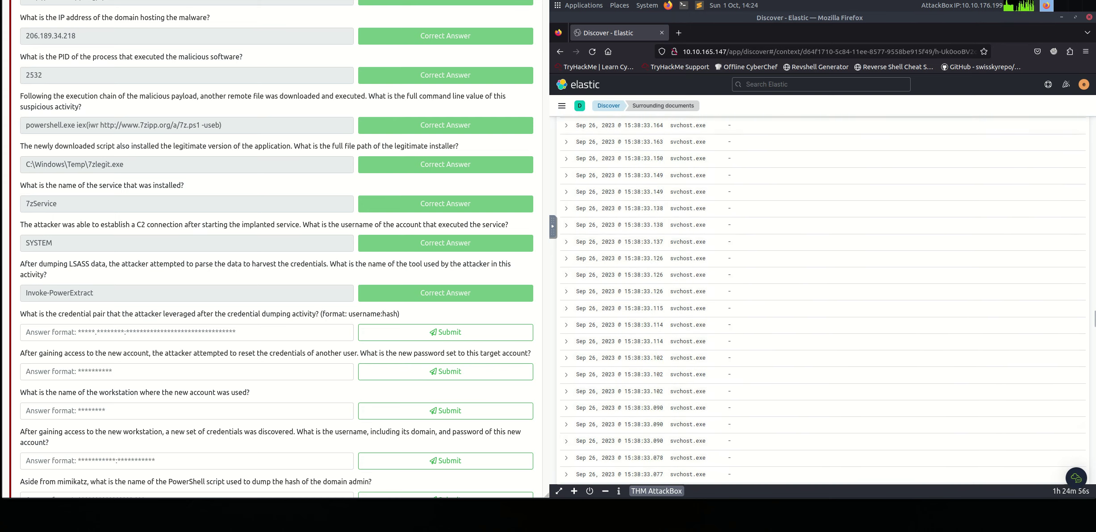
pyautogui.scroll(-10, 822, 299)
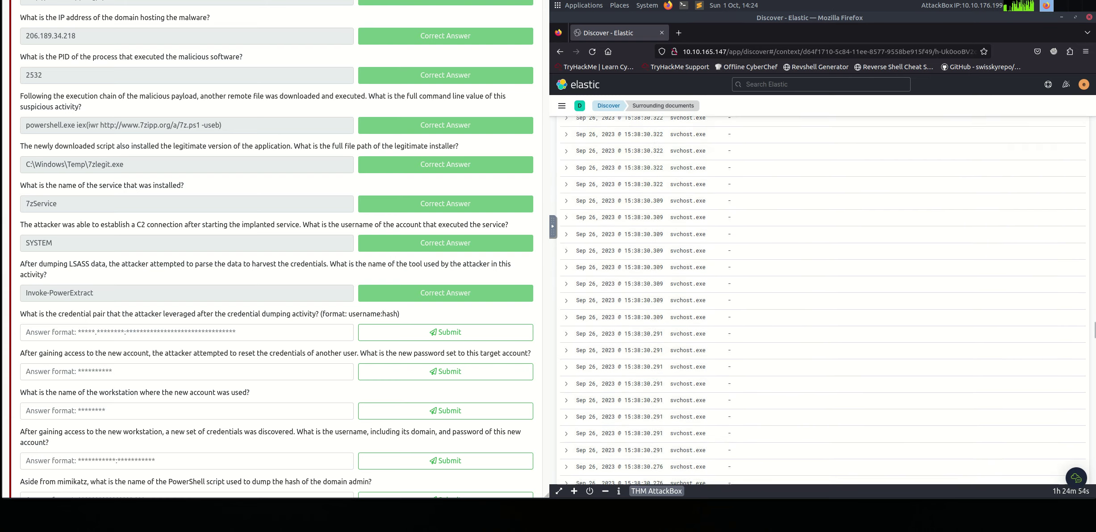
pyautogui.scroll(-10, 822, 231)
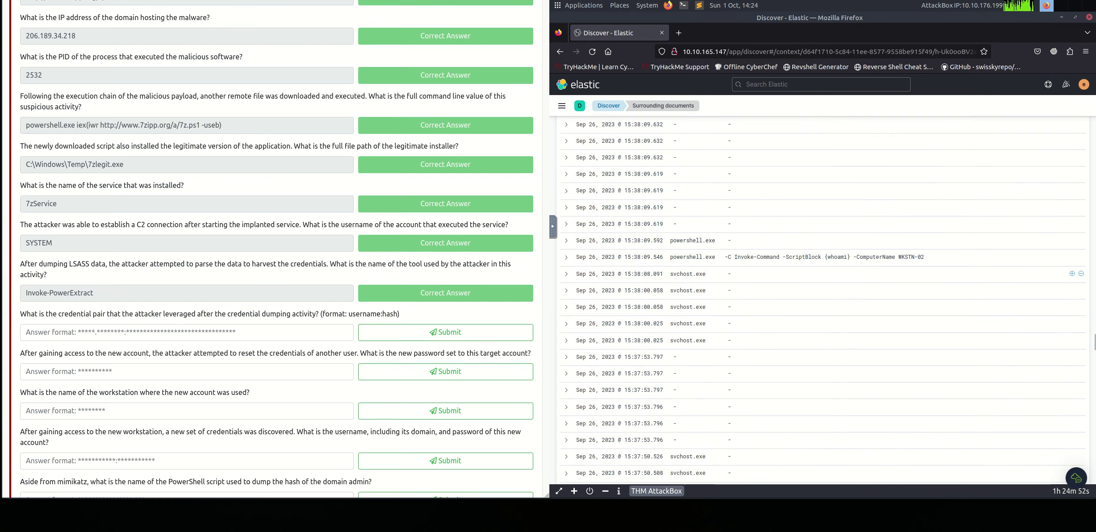
pyautogui.scroll(-10, 822, 242)
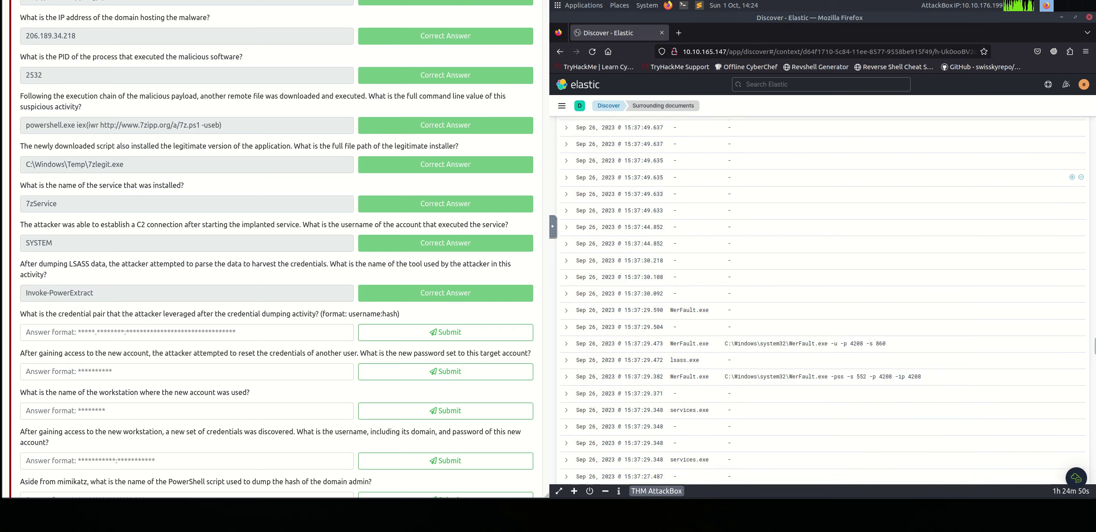
pyautogui.scroll(-10, 823, 301)
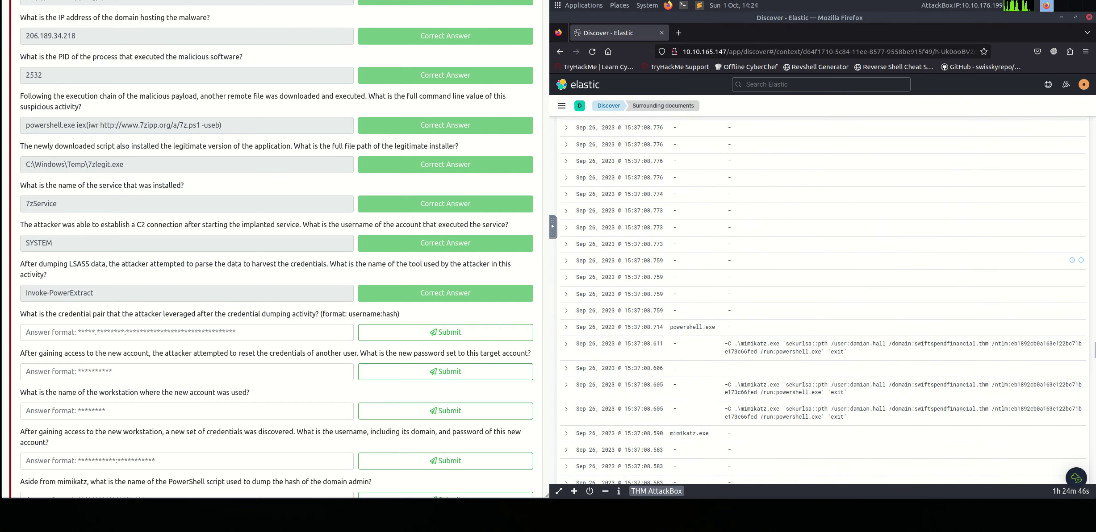
# Copy "ntlm:" from the mimikatz pass-the-hash command line into the credential pair answer
pyautogui.scroll(-3, 823, 290)
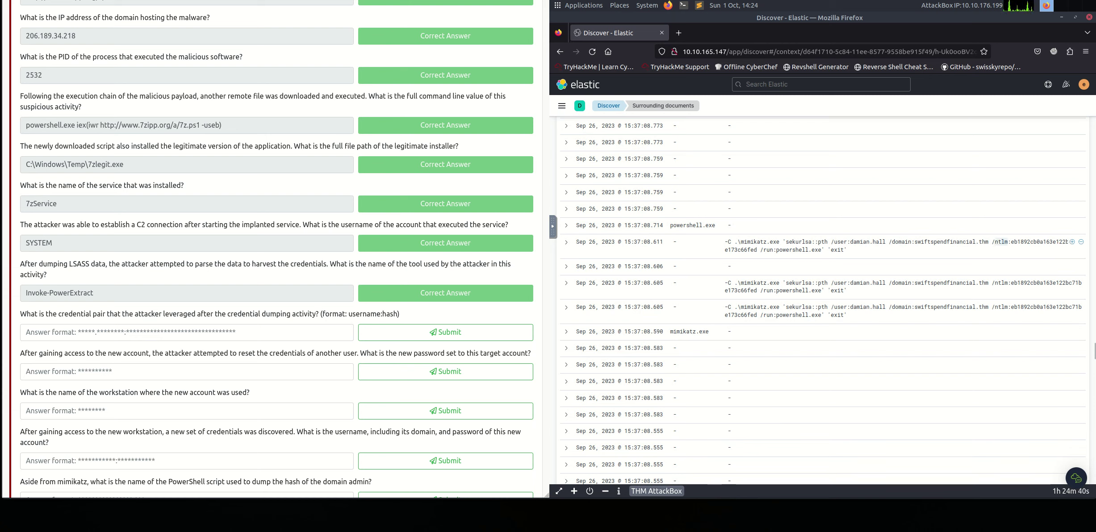
pyautogui.rightClick(1002, 241)
pyautogui.click(1022, 248)
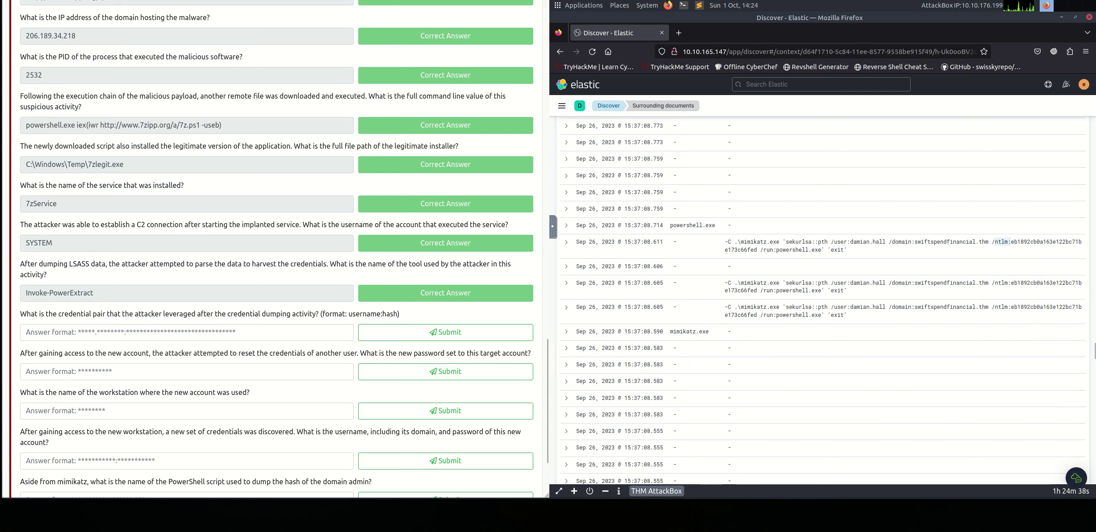
pyautogui.rightClick(100, 334)
pyautogui.click(121, 393)
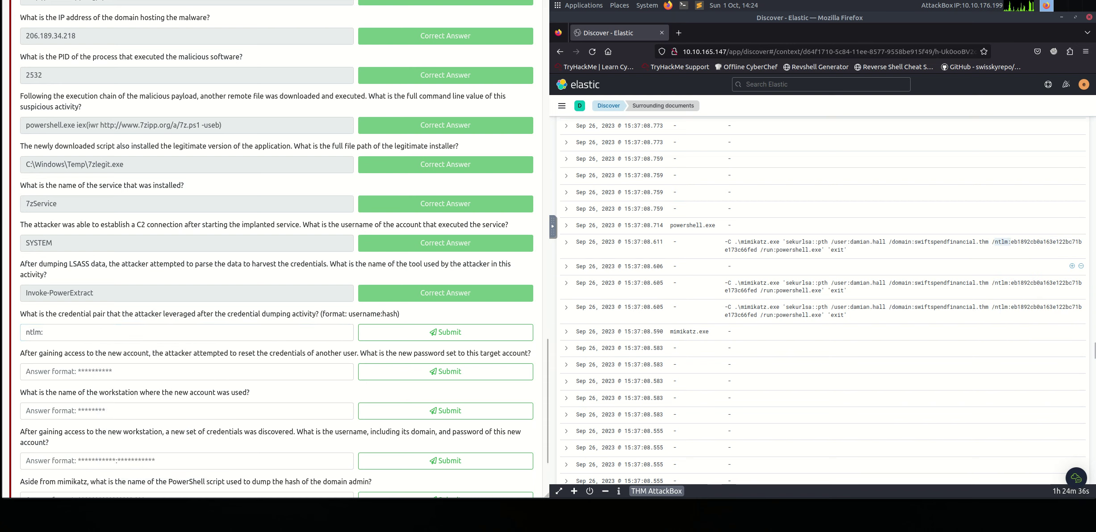
# Append the username from the mimikatz command line to the credential pair answer, followed by a colon
pyautogui.moveTo(850, 242); pyautogui.dragTo(886, 242)
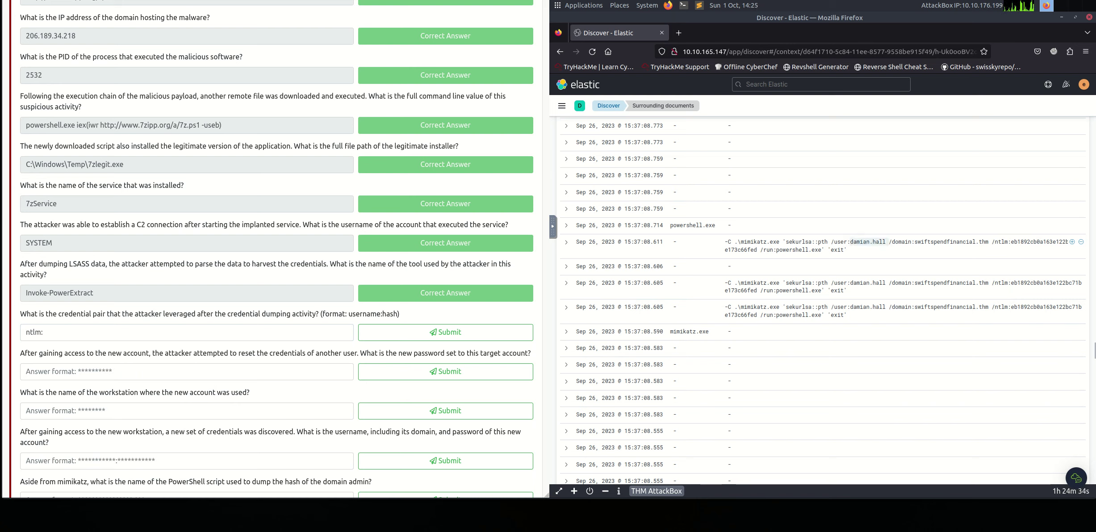
pyautogui.rightClick(883, 242)
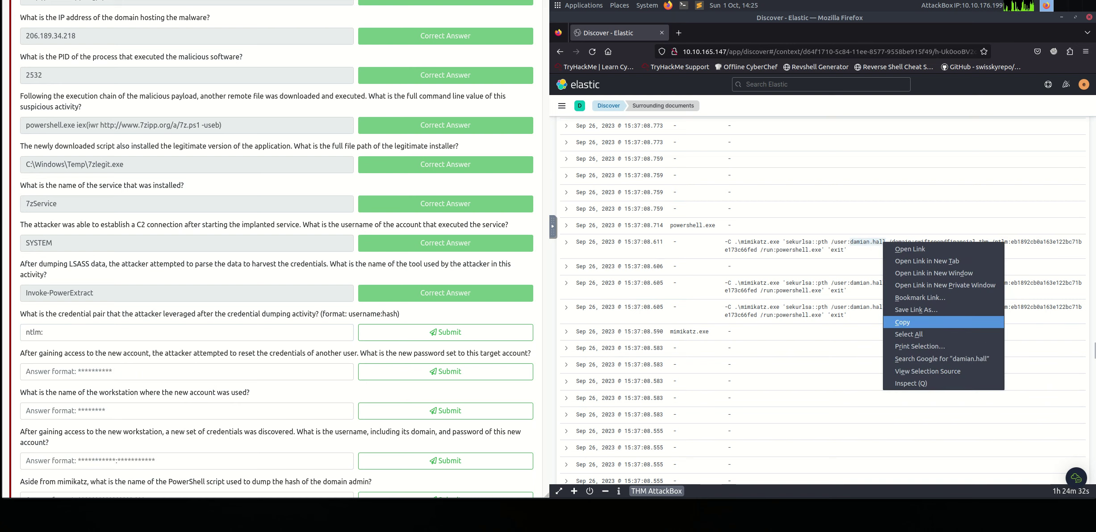
pyautogui.click(942, 322)
pyautogui.click(106, 334)
pyautogui.rightClick(106, 334)
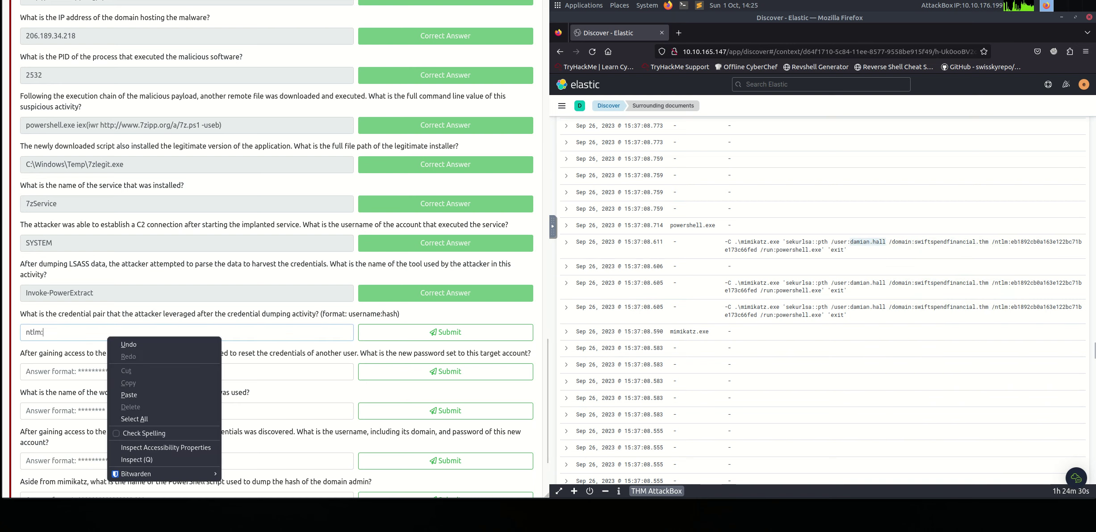
pyautogui.click(120, 395)
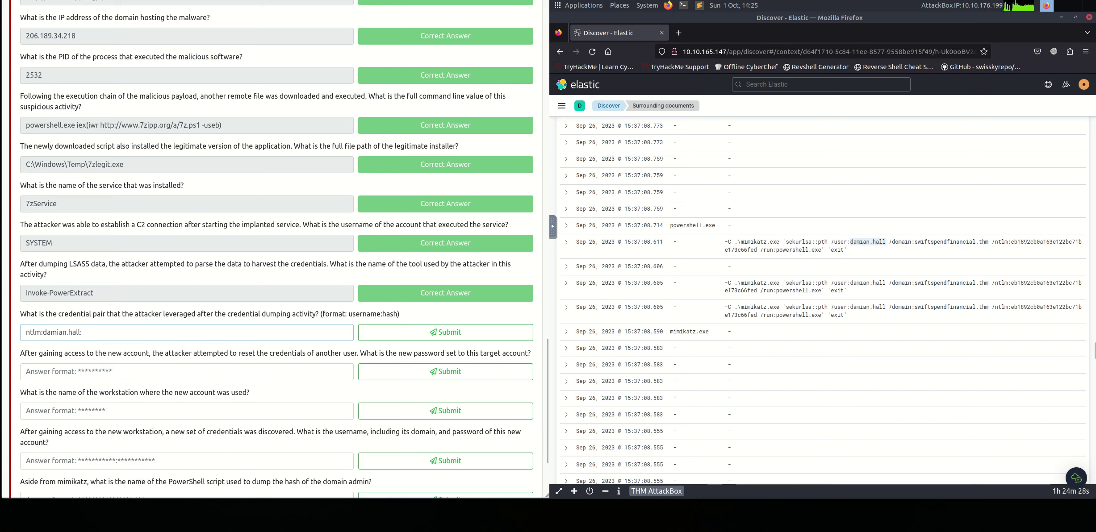
pyautogui.write(':')
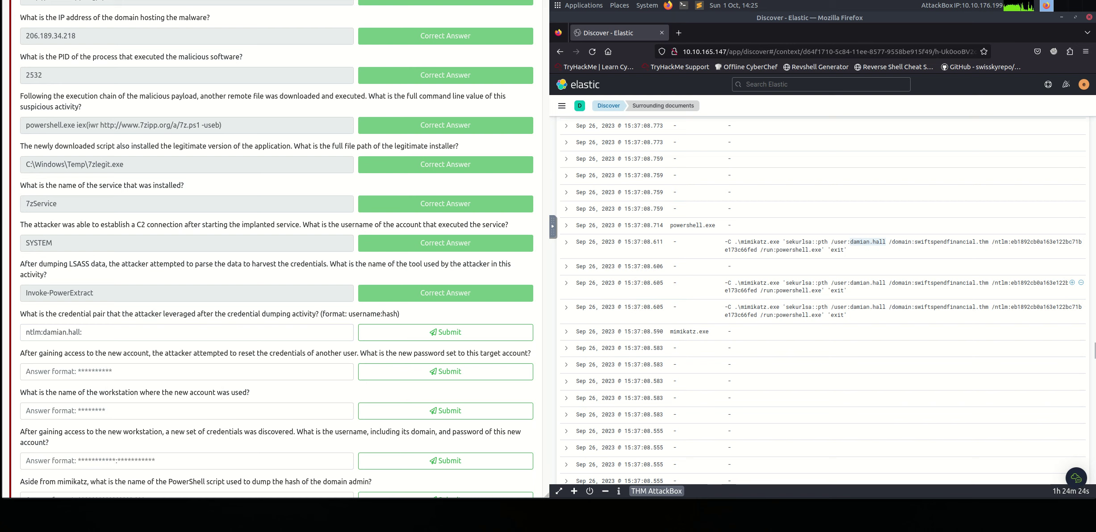
# Add the NTLM hash from the mimikatz command line to the credential pair answer and submit it
pyautogui.moveTo(1010, 283); pyautogui.dragTo(757, 291)
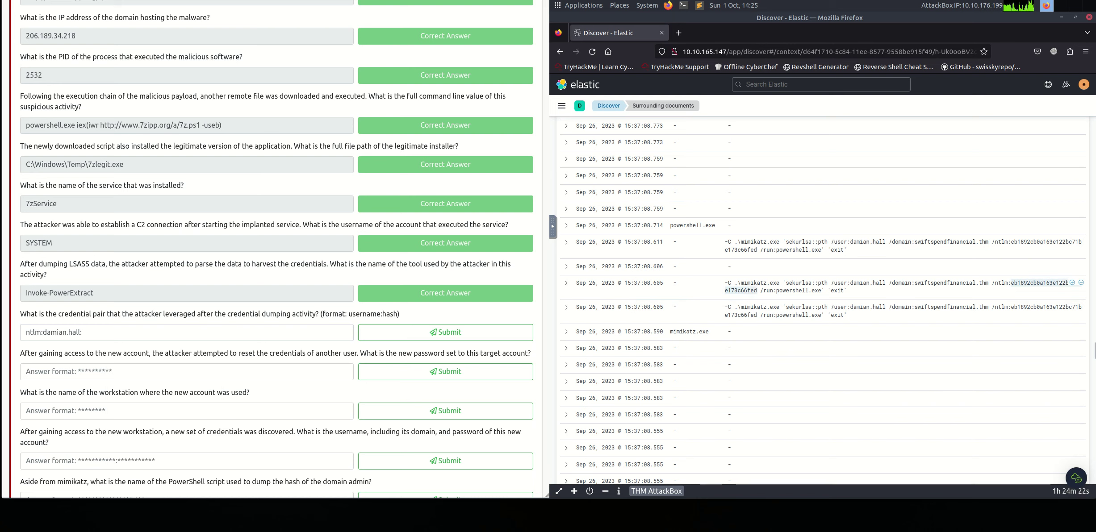
pyautogui.rightClick(757, 291)
pyautogui.click(777, 299)
pyautogui.rightClick(139, 333)
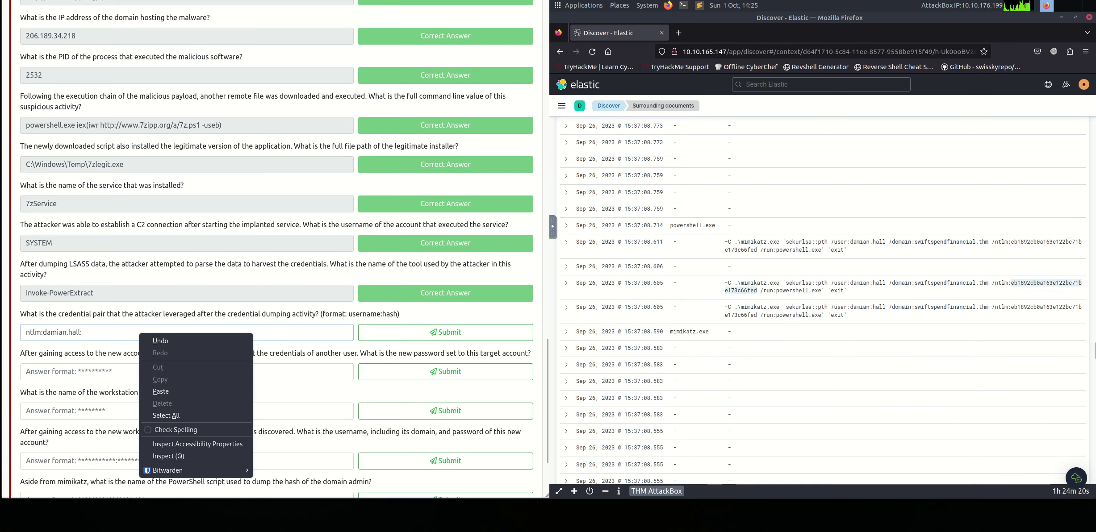
pyautogui.click(161, 391)
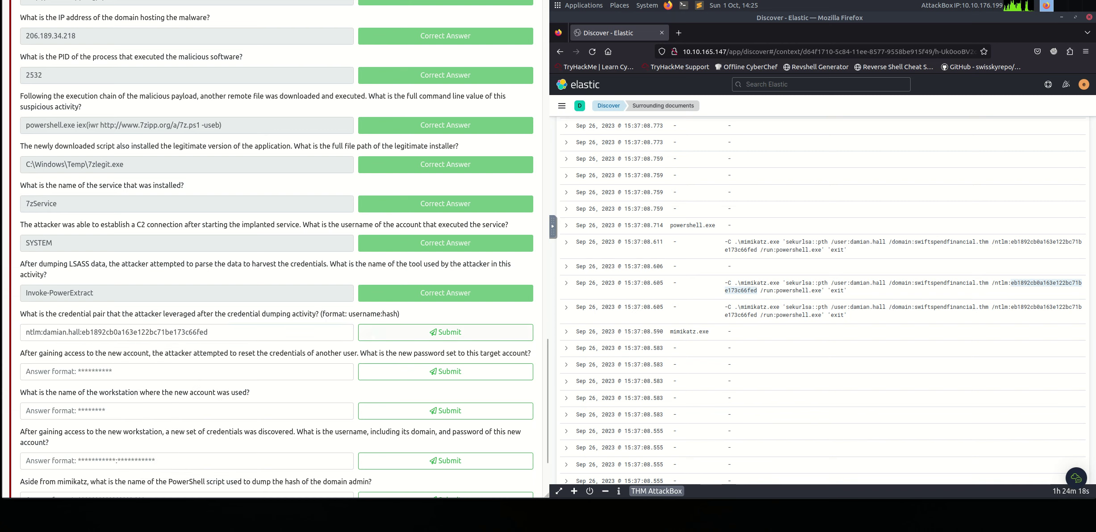
pyautogui.click(445, 332)
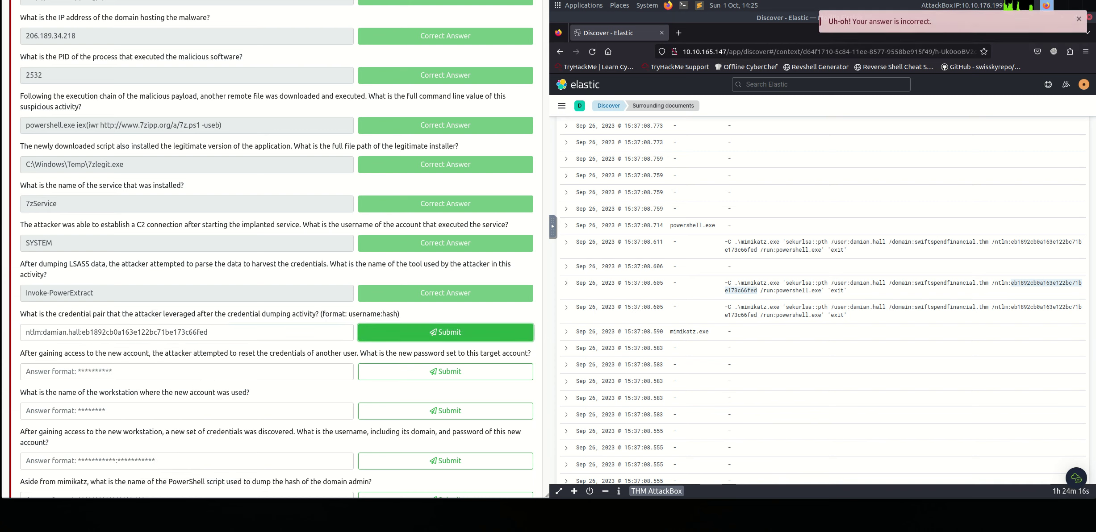
# Examine the command lines of events older than the mimikatz pass-the-hash entries for another username and hash pair
pyautogui.scroll(-5, 822, 326)
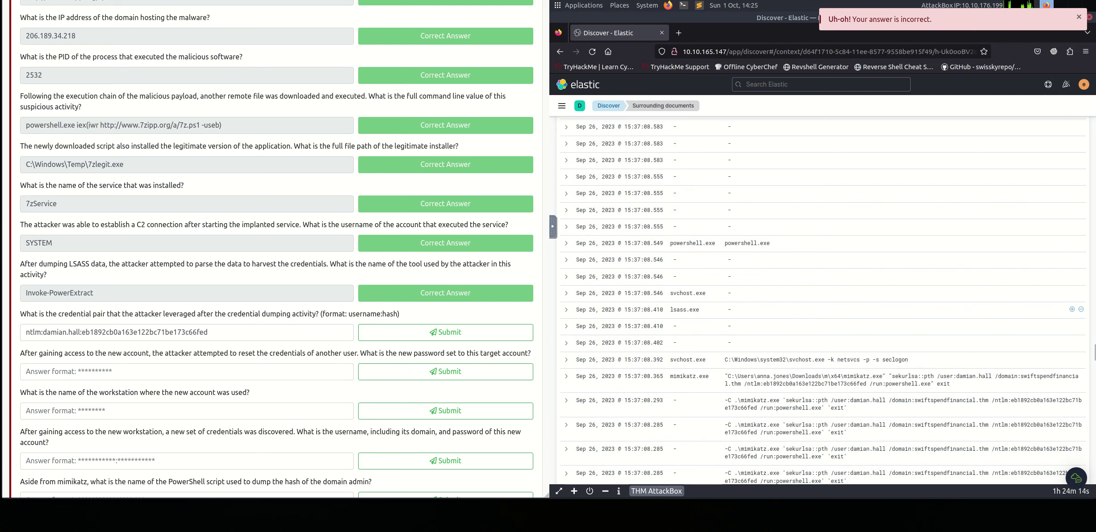
pyautogui.scroll(-1, 822, 322)
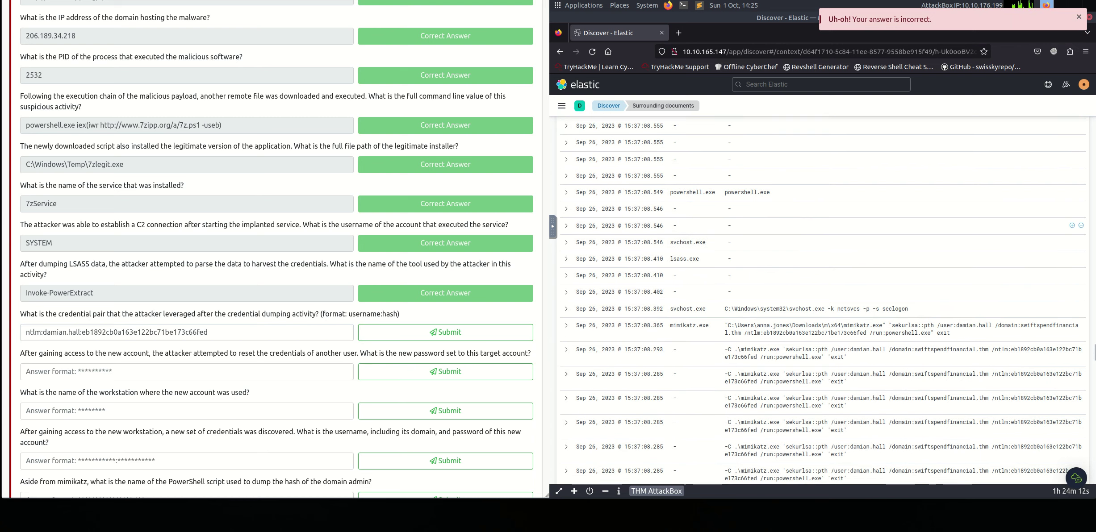
pyautogui.scroll(-5, 822, 250)
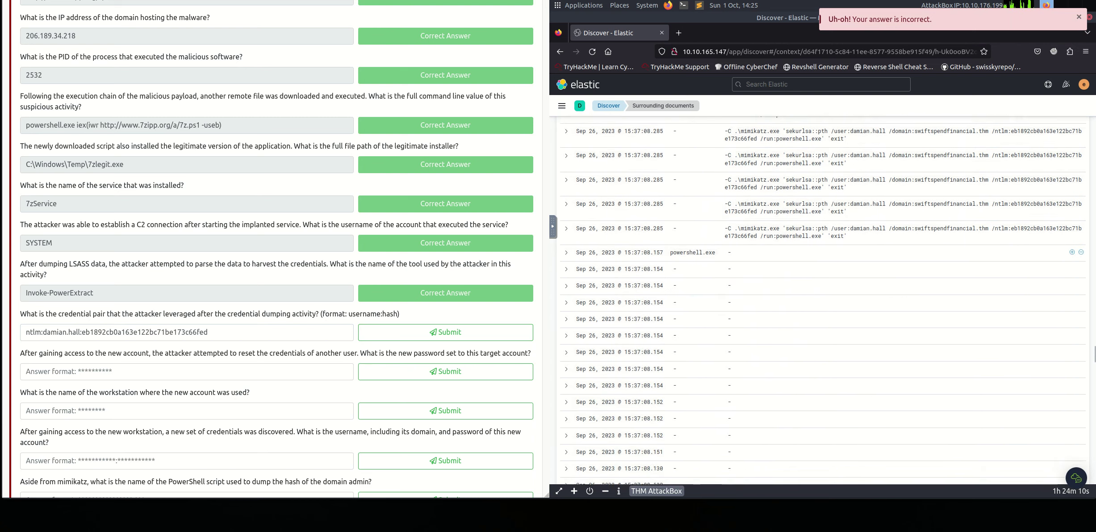
pyautogui.scroll(-6, 821, 274)
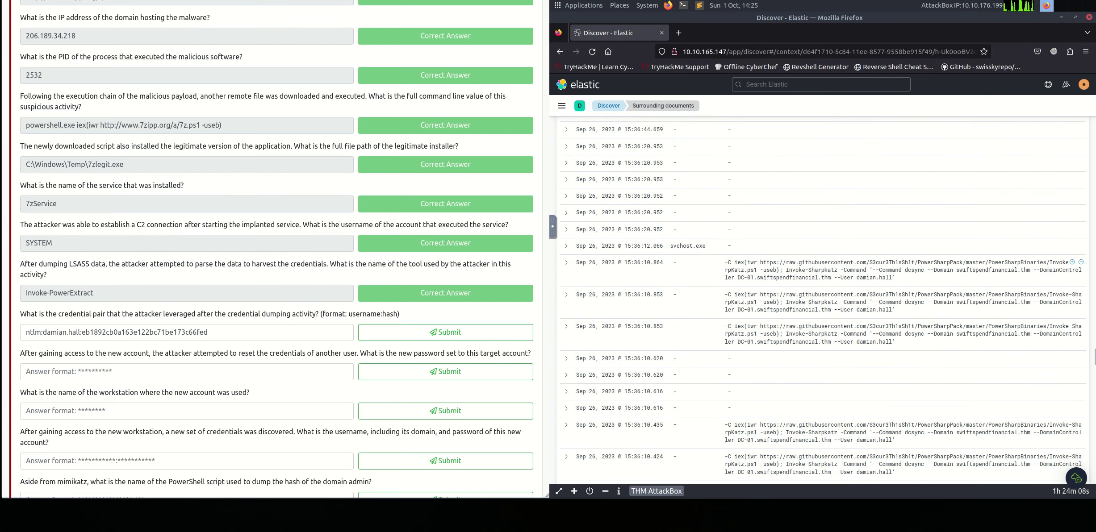
pyautogui.scroll(-8, 822, 268)
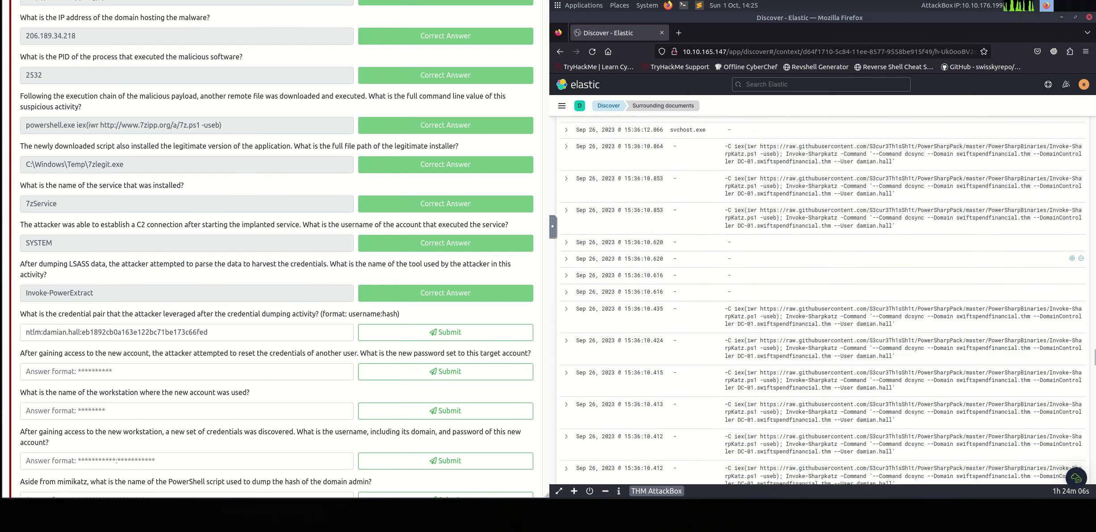
pyautogui.scroll(-10, 822, 277)
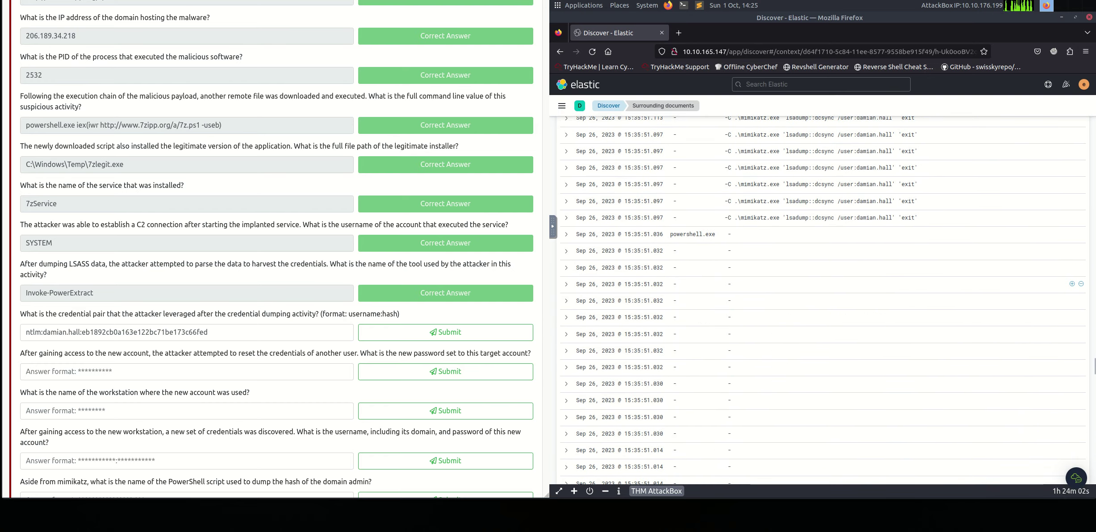
pyautogui.scroll(-5, 822, 277)
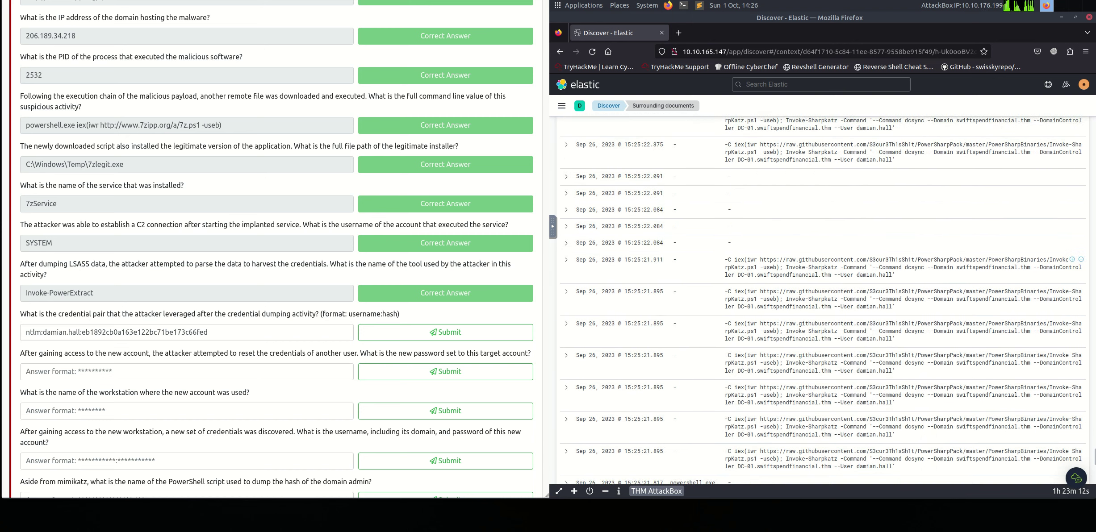
pyautogui.scroll(-10, 1072, 280)
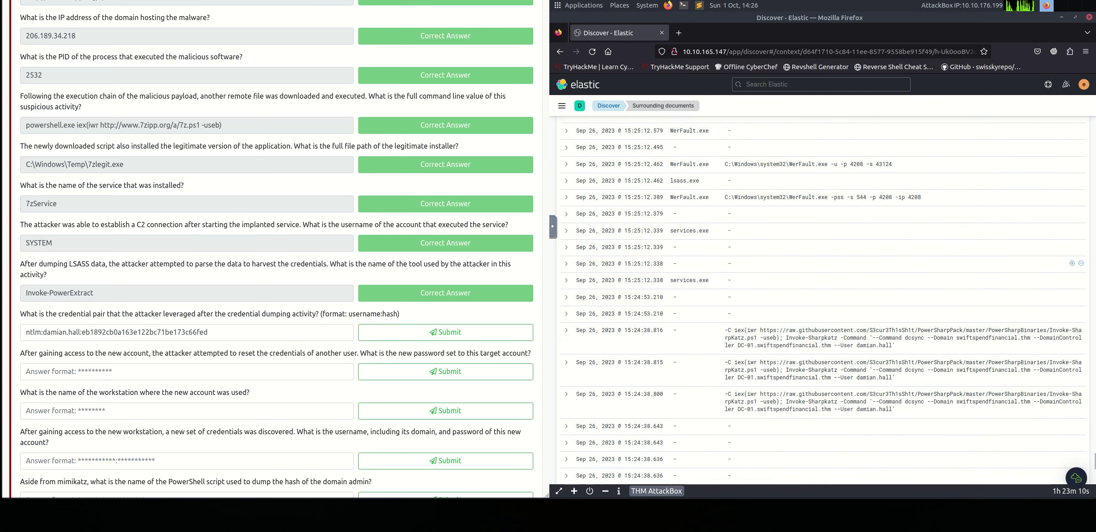
pyautogui.scroll(-10, 1071, 284)
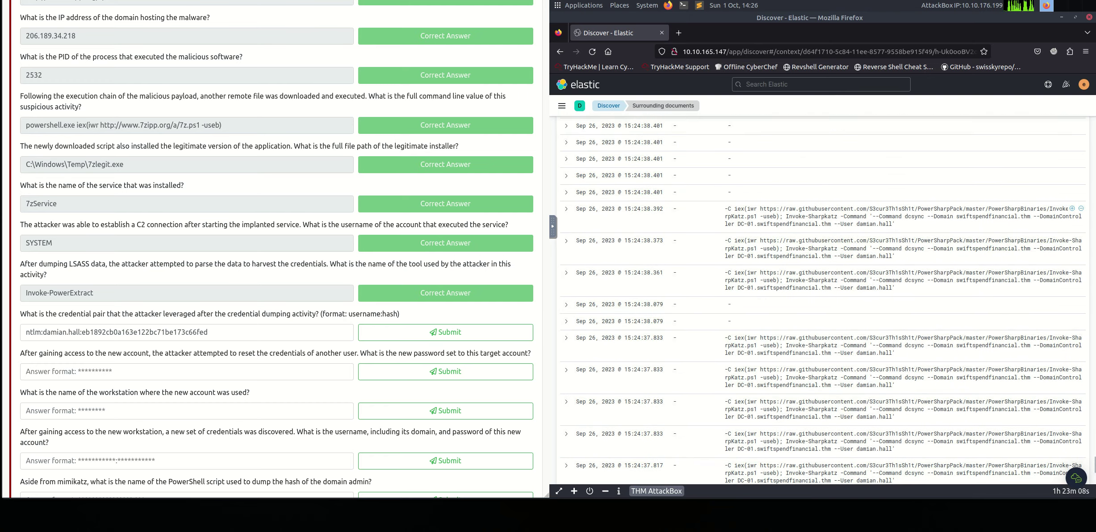
pyautogui.scroll(-10, 1072, 270)
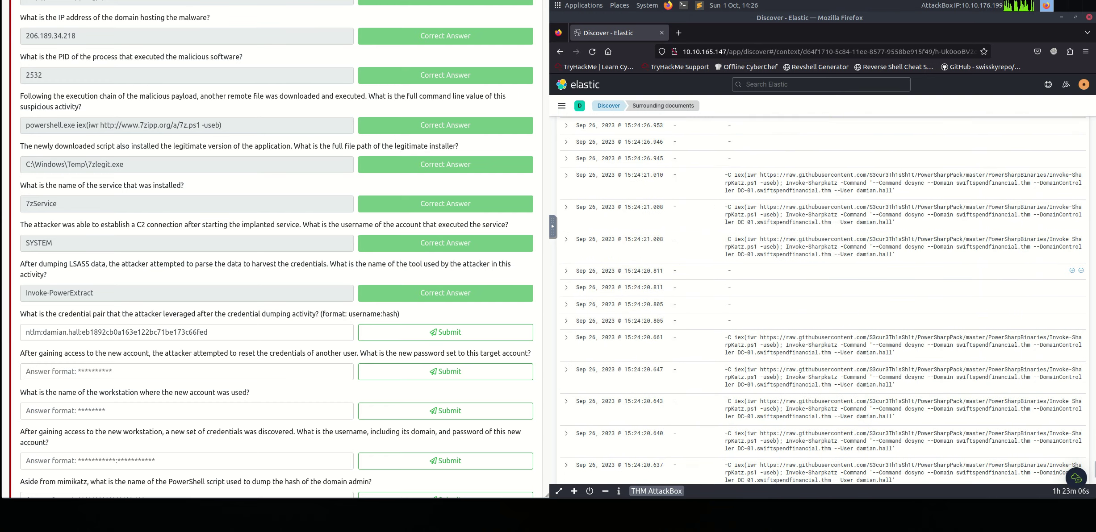
# Expand the oldest loaded event at the end of the list and open its surrounding documents
pyautogui.scroll(-10, 1072, 271)
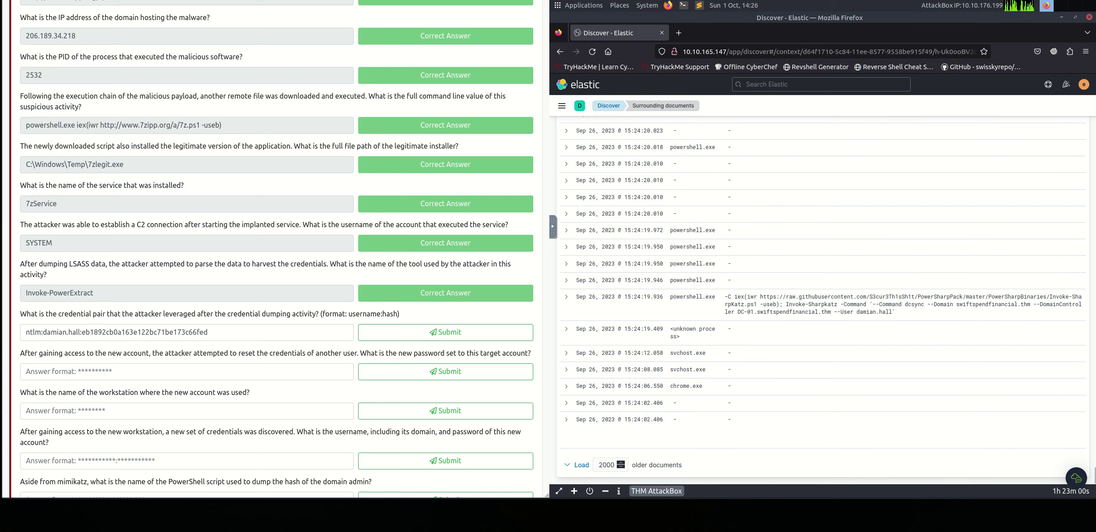
pyautogui.click(566, 419)
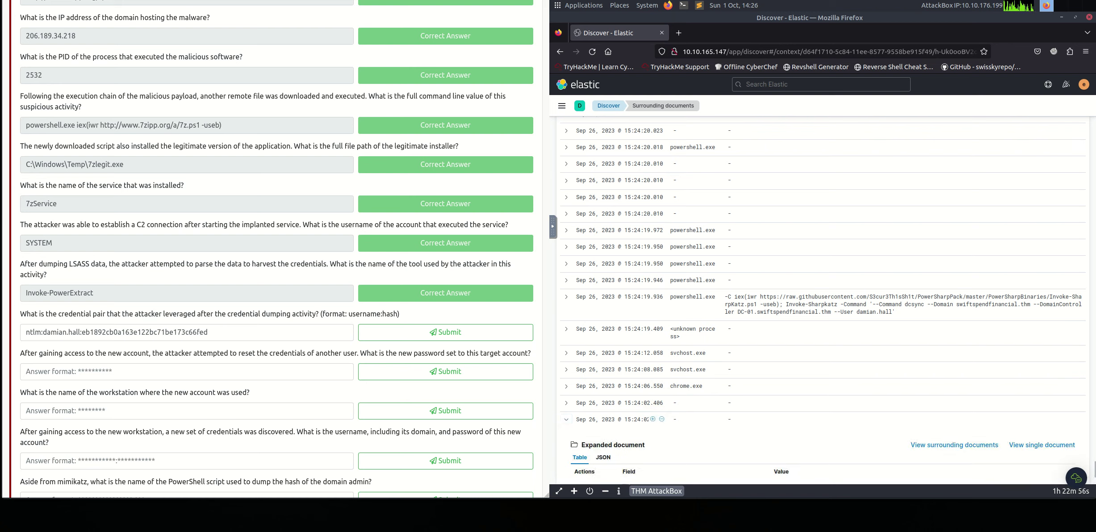
pyautogui.click(954, 446)
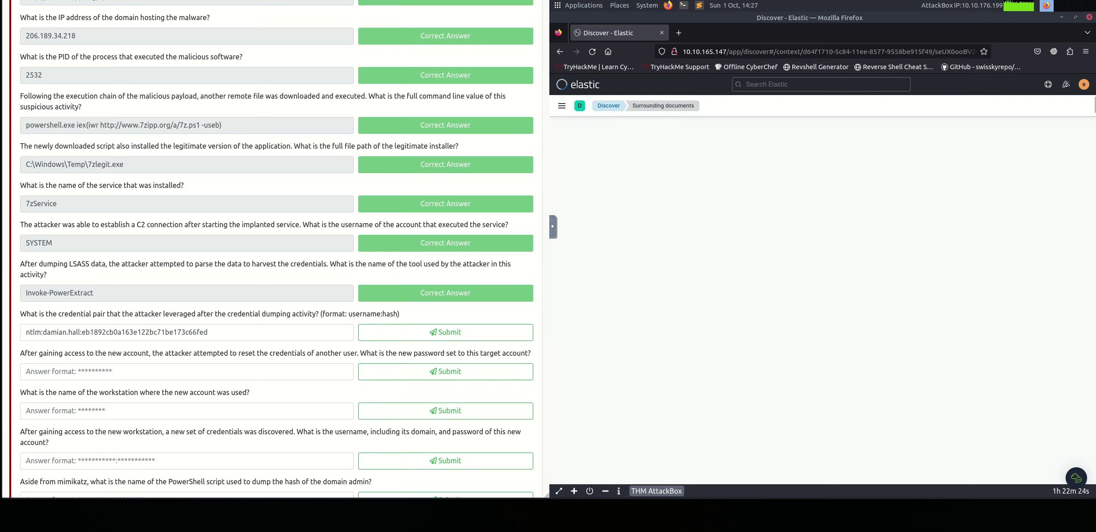
# Examine the process names and command lines in the newly opened surrounding documents, down to the oldest event, for credential use
pyautogui.scroll(-10, 822, 302)
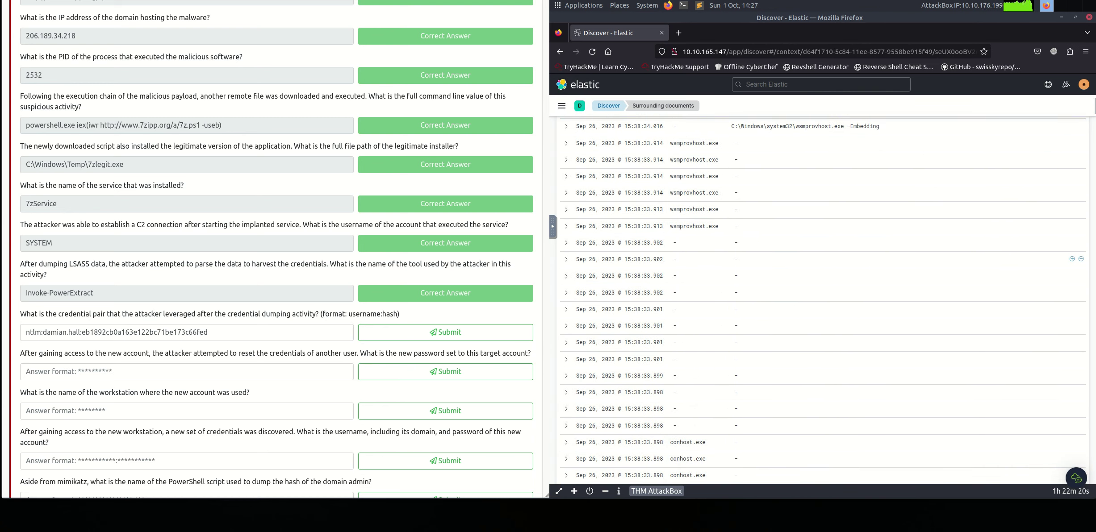
pyautogui.scroll(5, 823, 301)
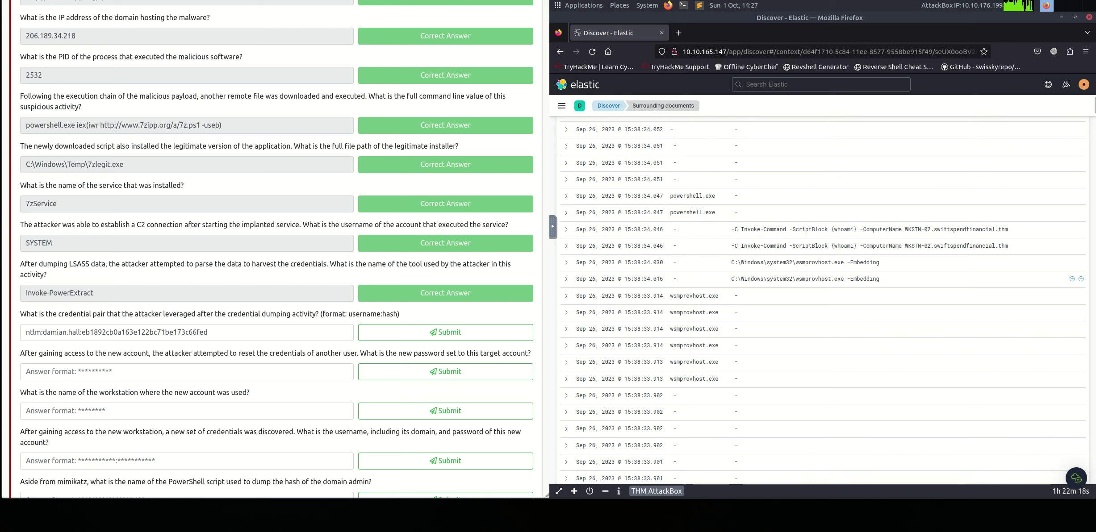
pyautogui.scroll(-10, 823, 302)
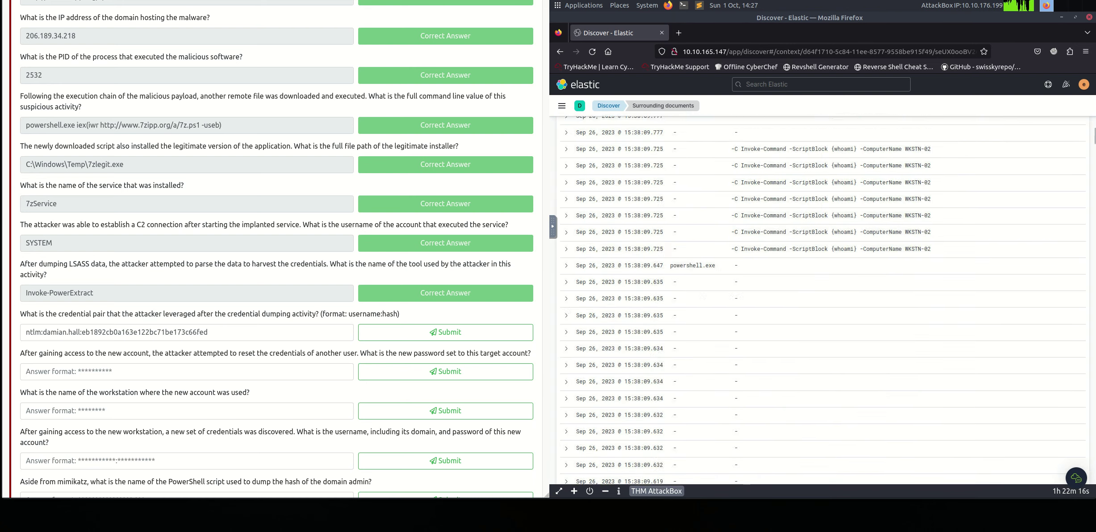
pyautogui.scroll(-10, 823, 301)
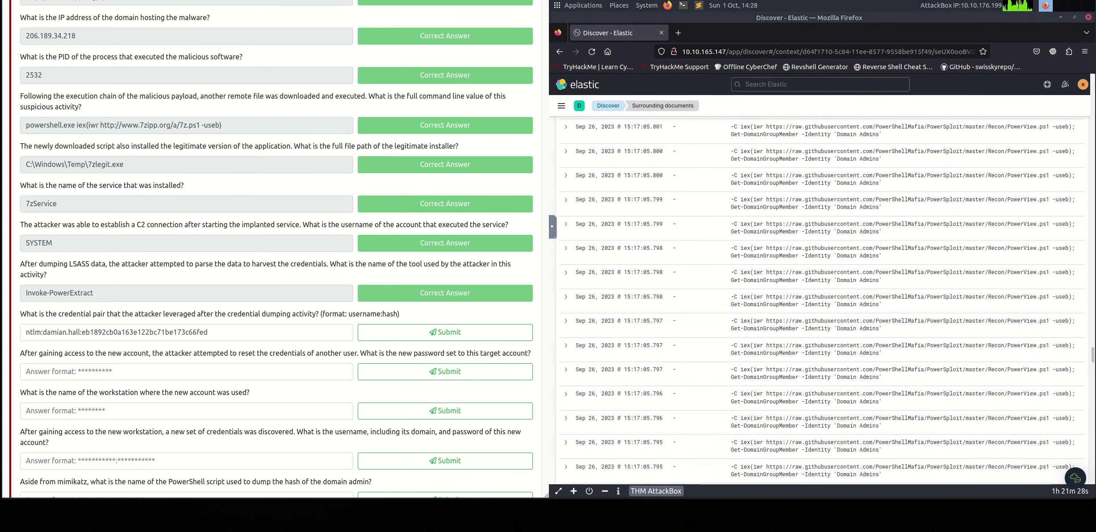
pyautogui.scroll(-10, 822, 301)
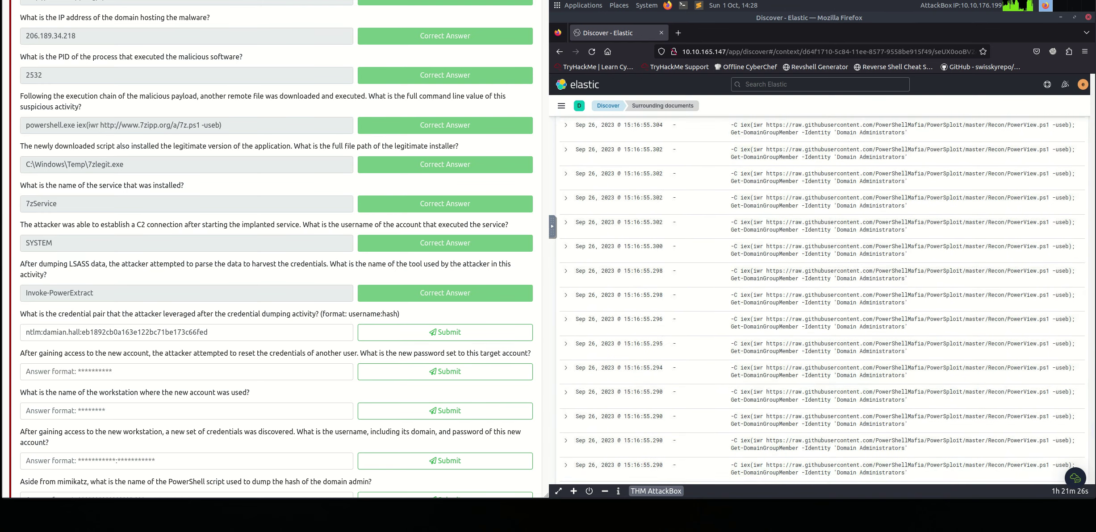
pyautogui.scroll(5, 821, 301)
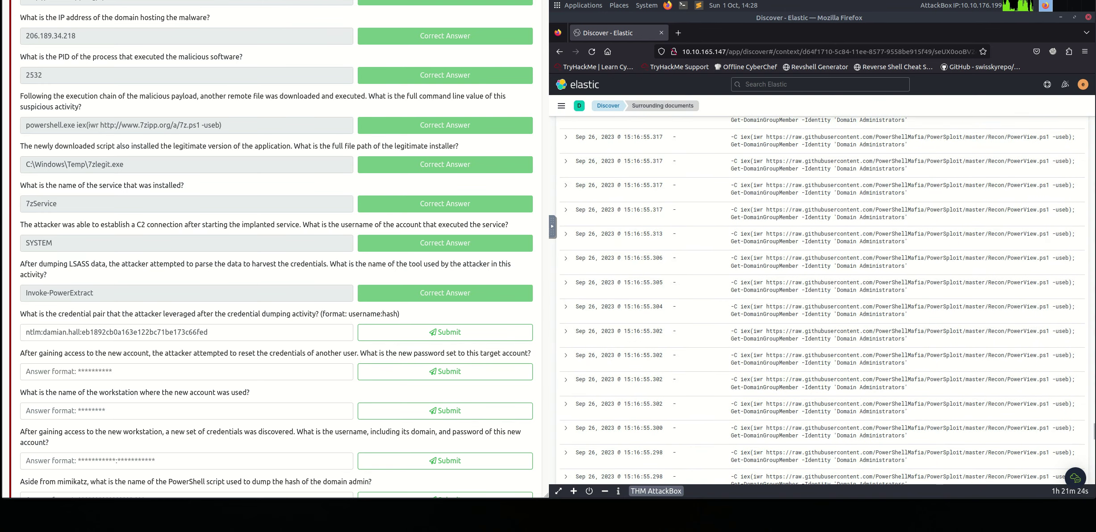
pyautogui.scroll(-5, 821, 301)
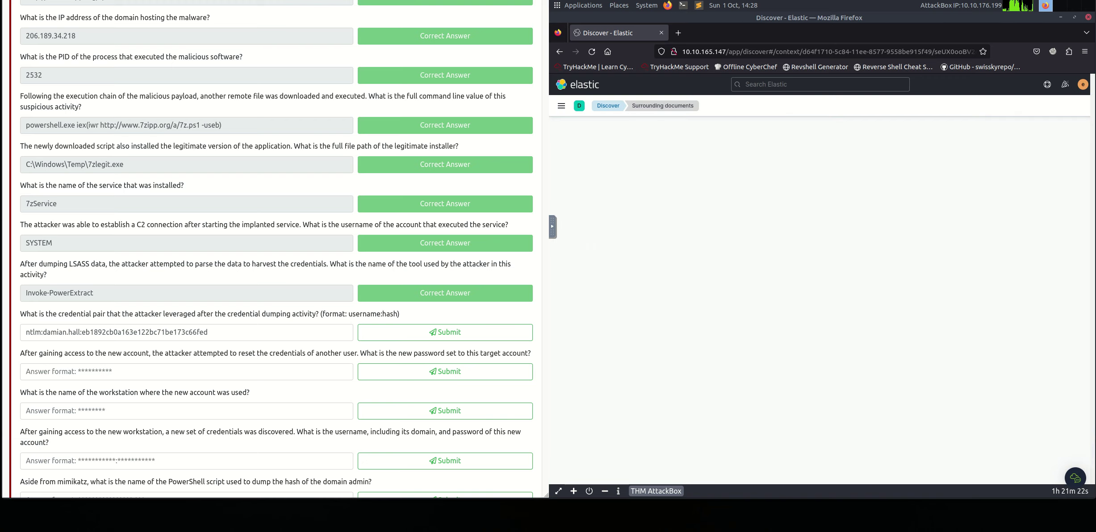
pyautogui.scroll(-5, 821, 339)
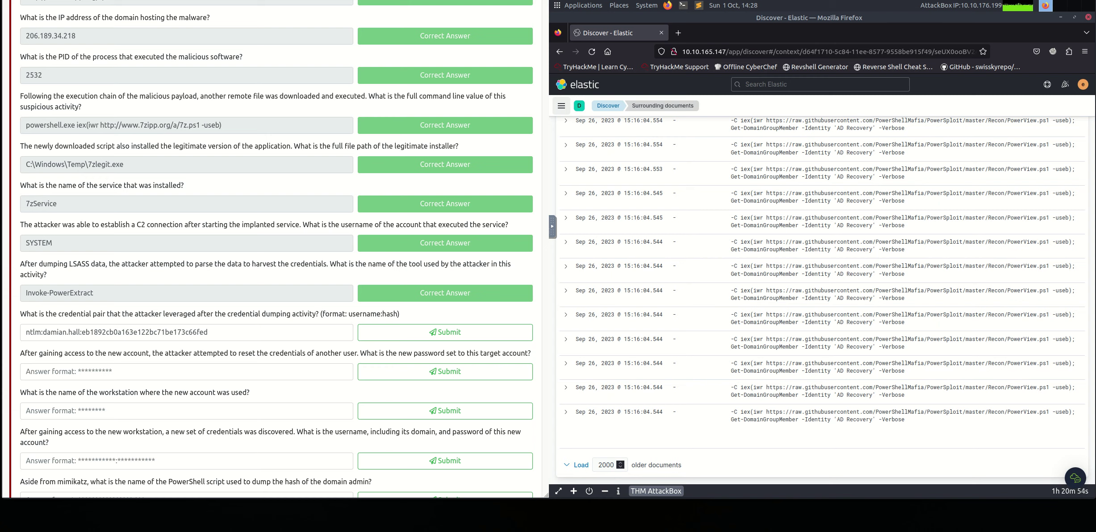
pyautogui.click(562, 106)
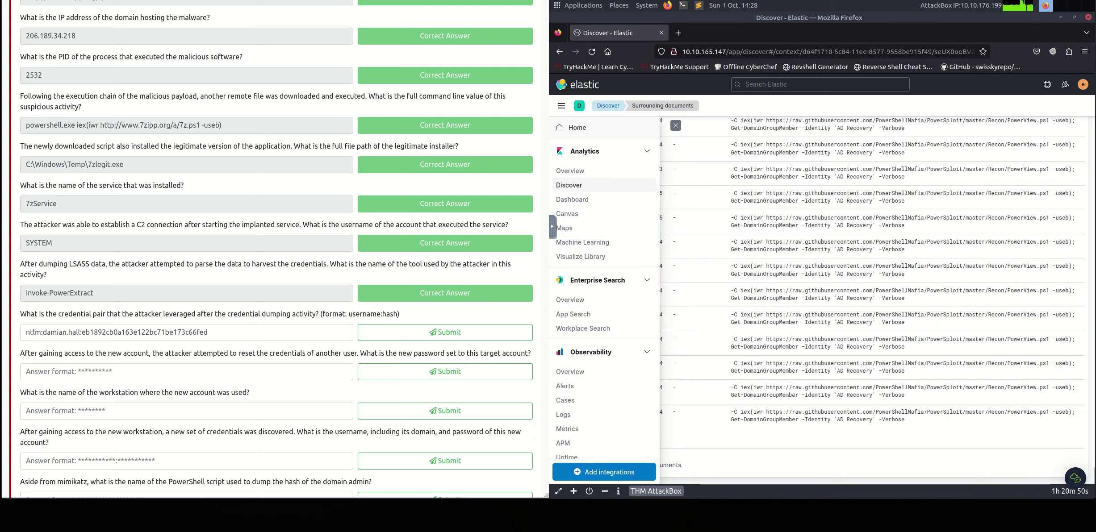
pyautogui.press('Escape')
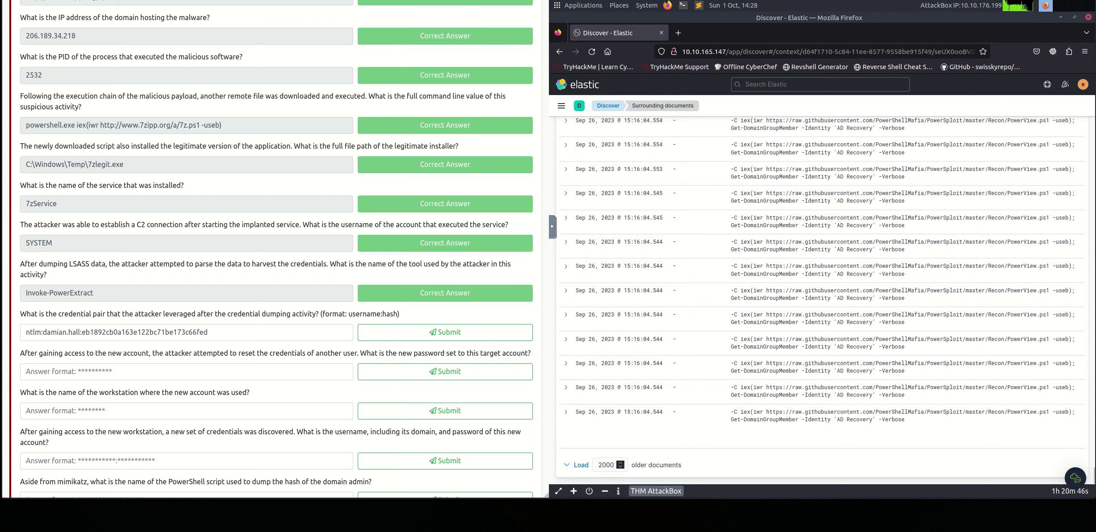
# Expand the oldest loaded event and limit the newer surrounding documents to 5
pyautogui.click(565, 412)
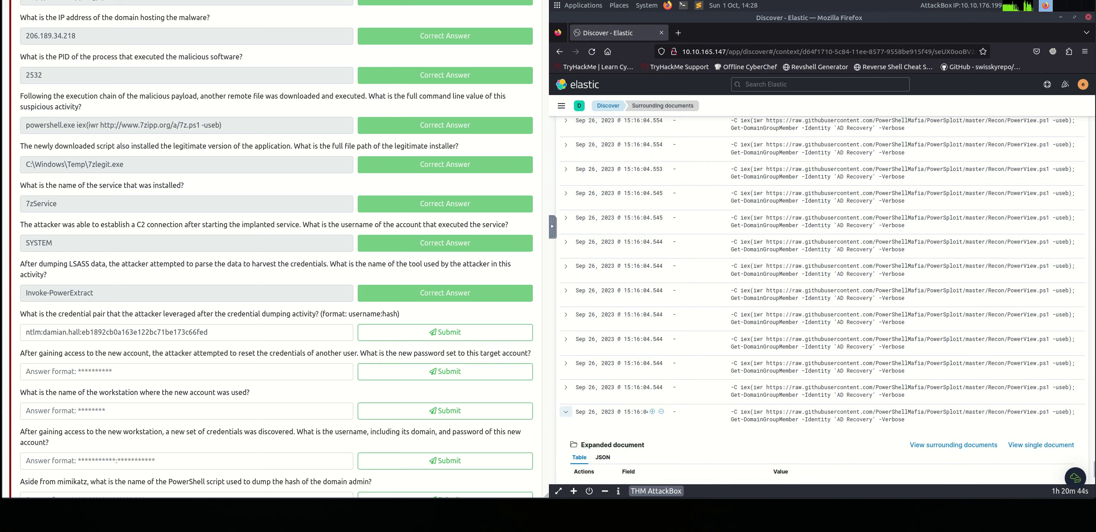
pyautogui.scroll(10, 715, 290)
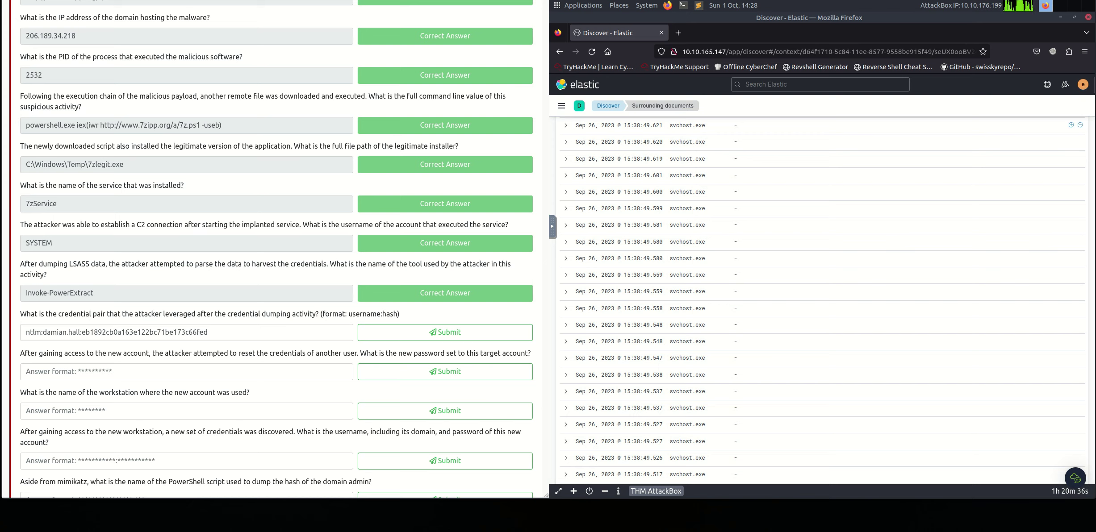
pyautogui.scroll(10, 1074, 304)
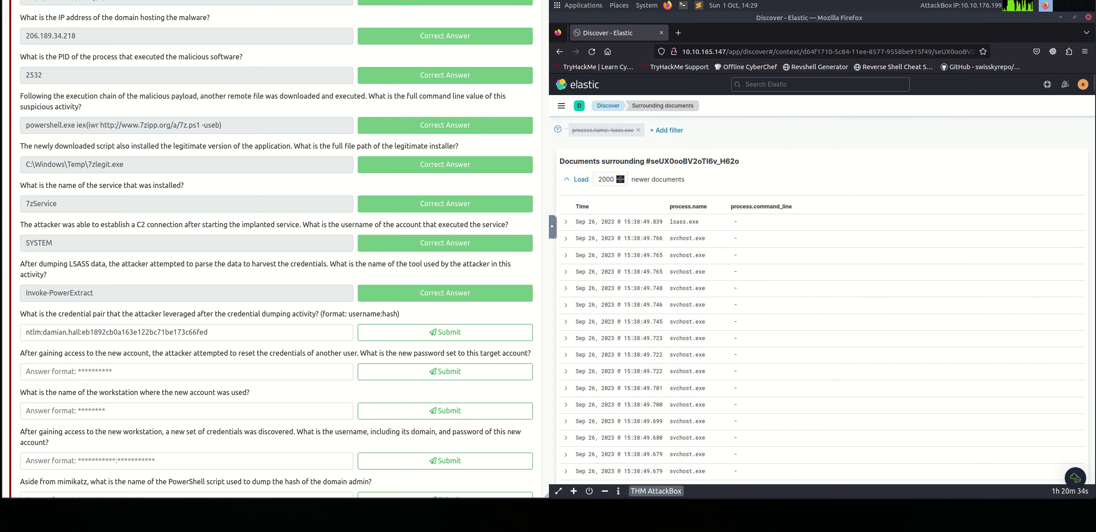
pyautogui.click(607, 179)
pyautogui.hotkey('ctrl', 'a')
pyautogui.write('5')
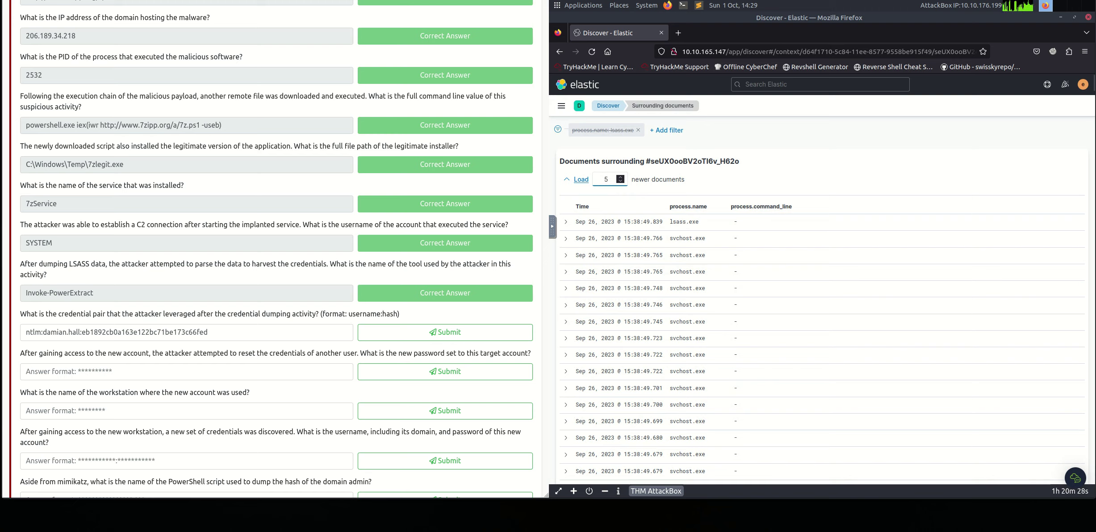
pyautogui.press('Return')
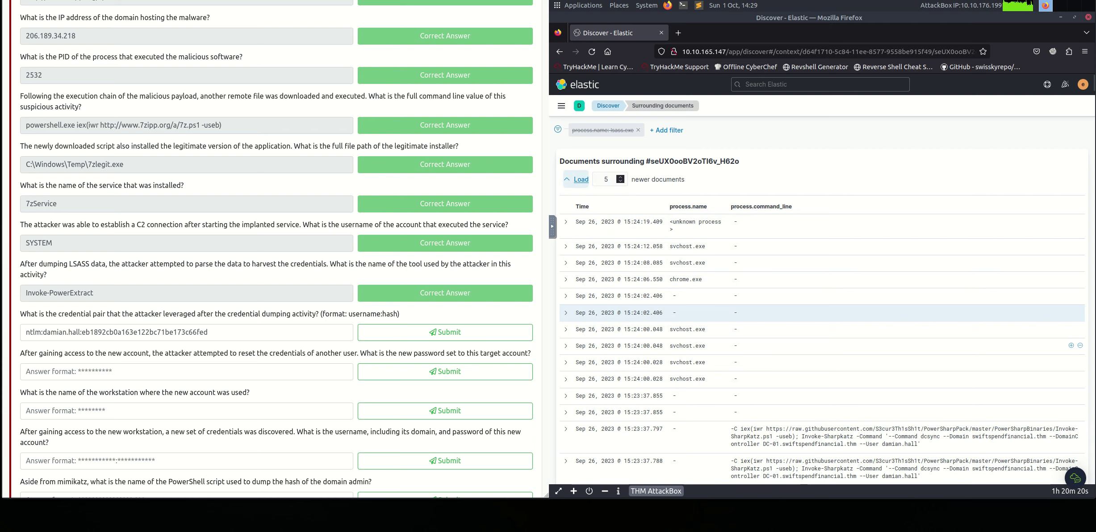
# Open the surrounding documents of the expanded oldest event at the end of the list
pyautogui.scroll(-10, 822, 299)
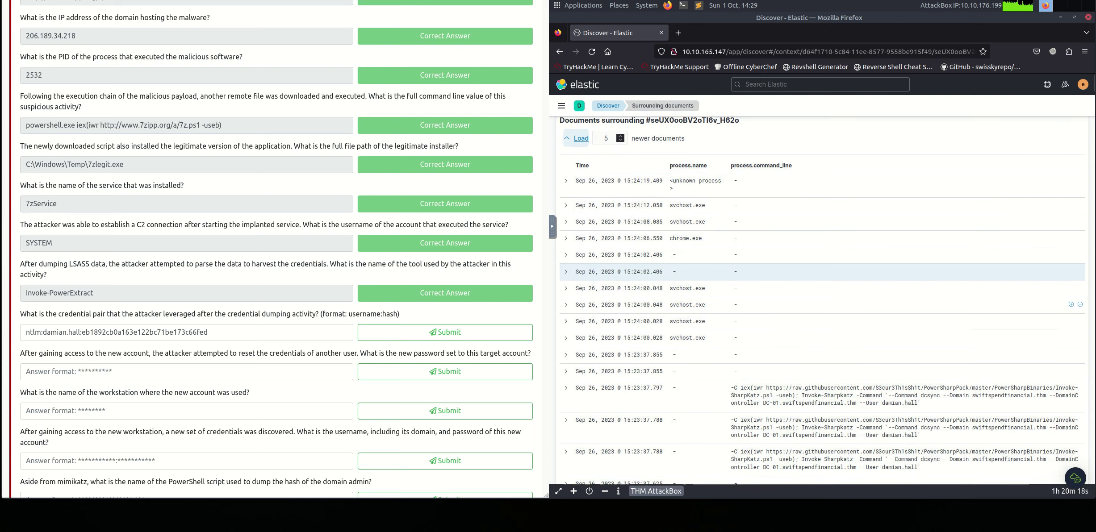
pyautogui.scroll(-2, 822, 299)
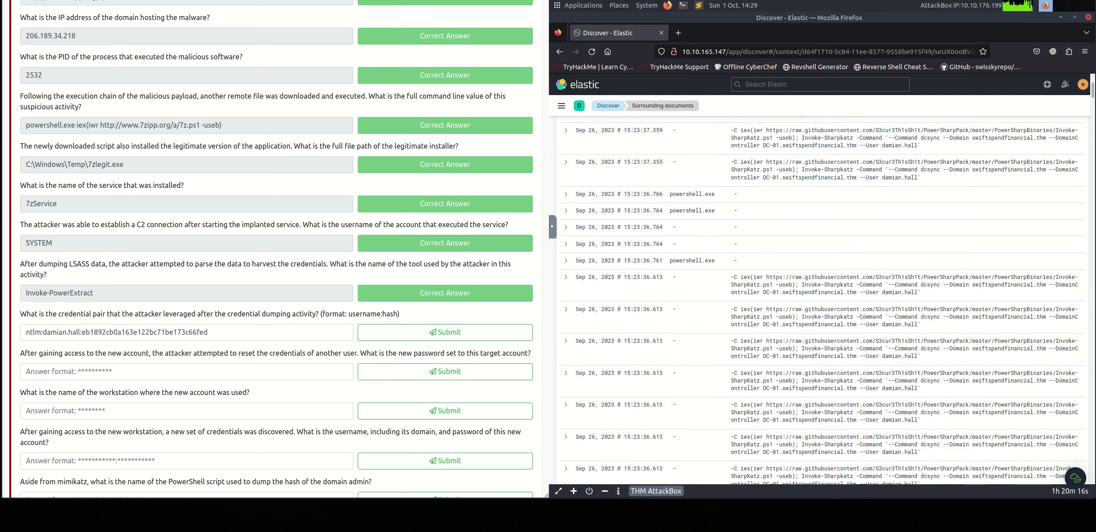
pyautogui.scroll(-5, 822, 299)
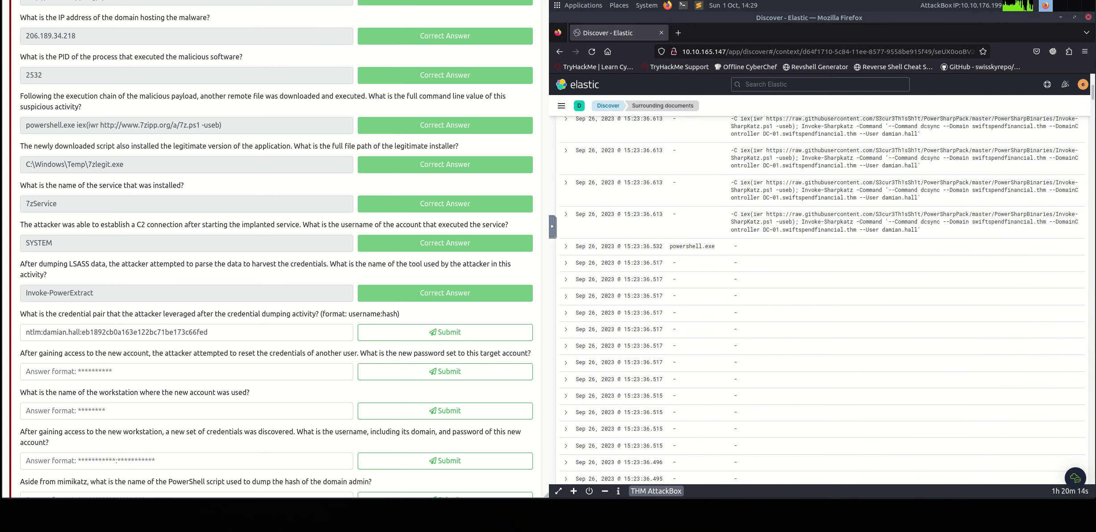
pyautogui.scroll(-5, 822, 300)
pyautogui.scroll(-10, 822, 299)
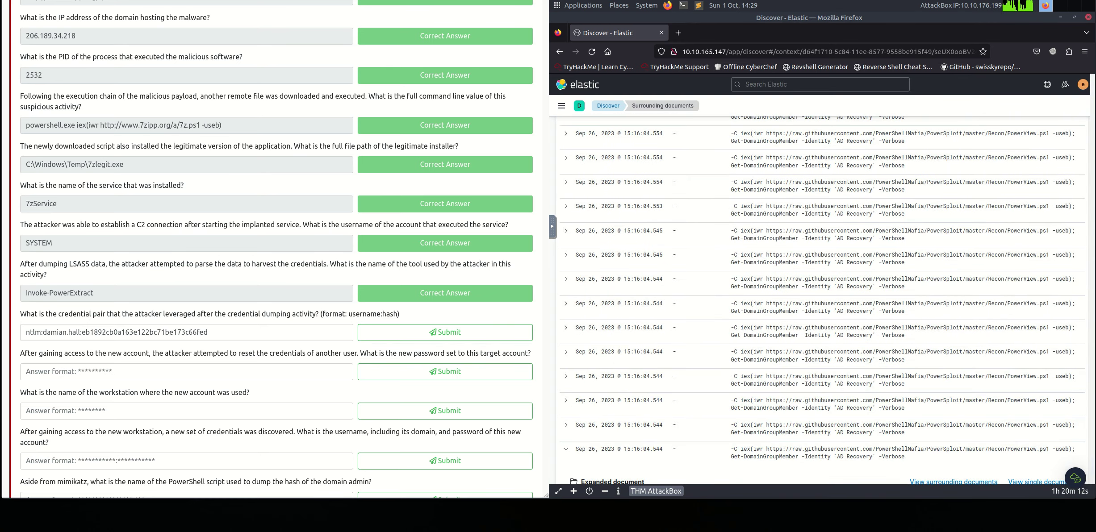
pyautogui.scroll(-10, 822, 299)
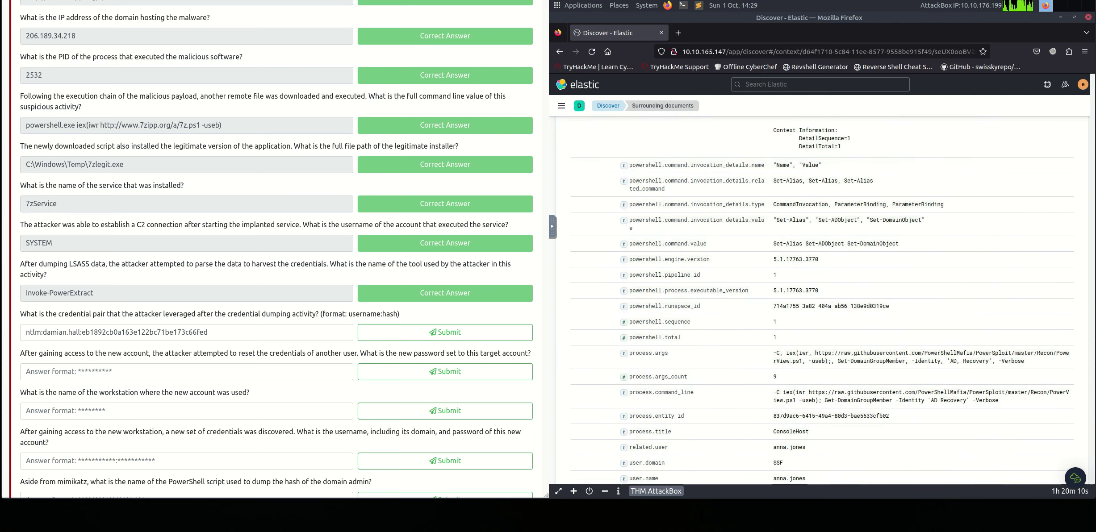
pyautogui.scroll(10, 821, 299)
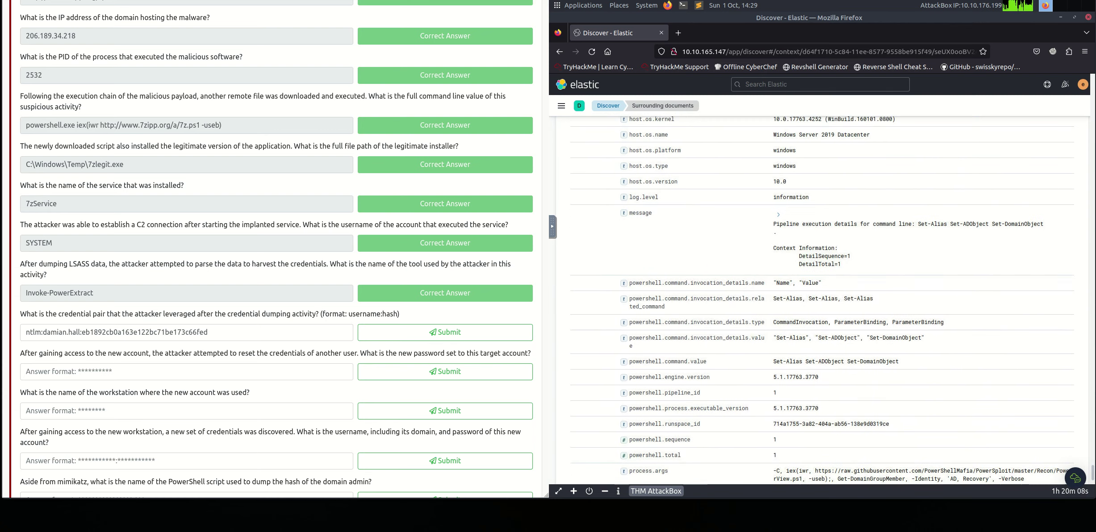
pyautogui.scroll(3, 822, 341)
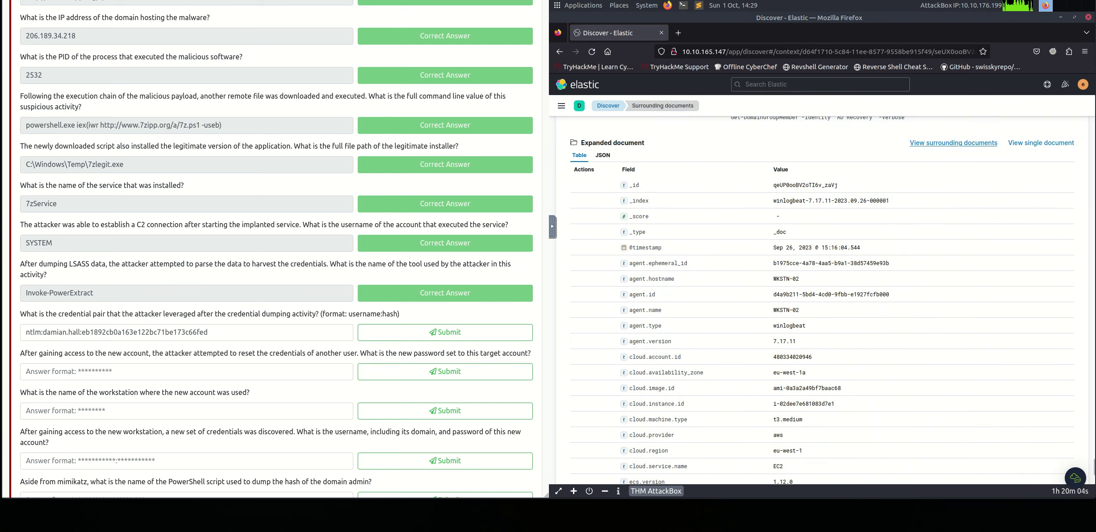
pyautogui.click(953, 143)
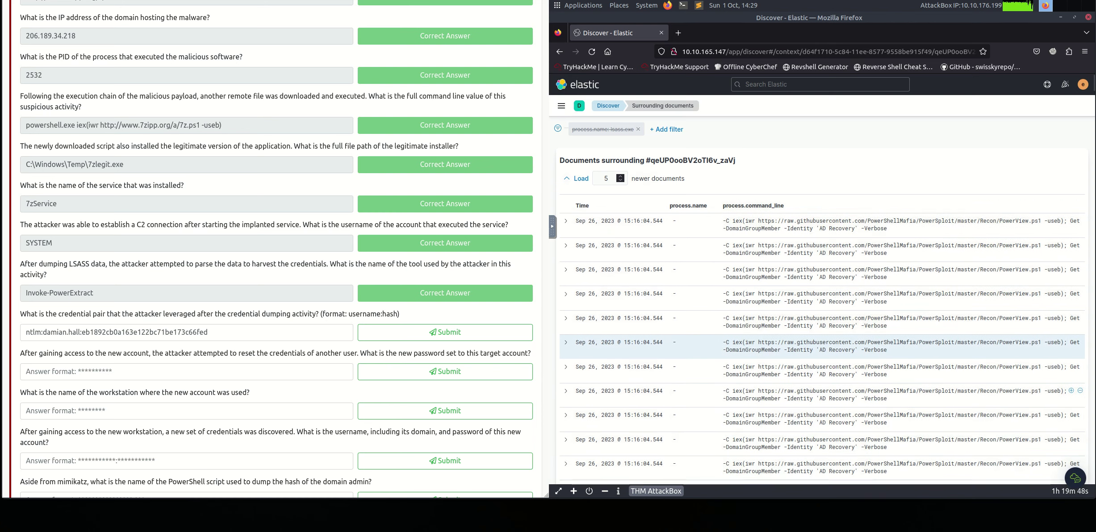
# Examine the command lines of the events older than the PowerView Get-DomainGroupMember entries for newly used credentials
pyautogui.scroll(-4, 1072, 323)
pyautogui.scroll(-10, 1072, 322)
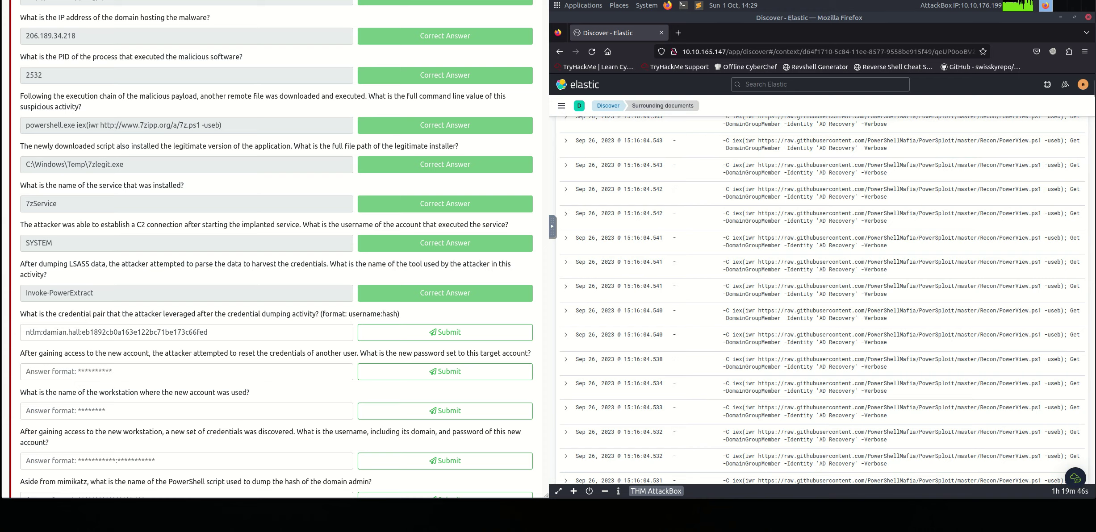
pyautogui.scroll(-5, 822, 301)
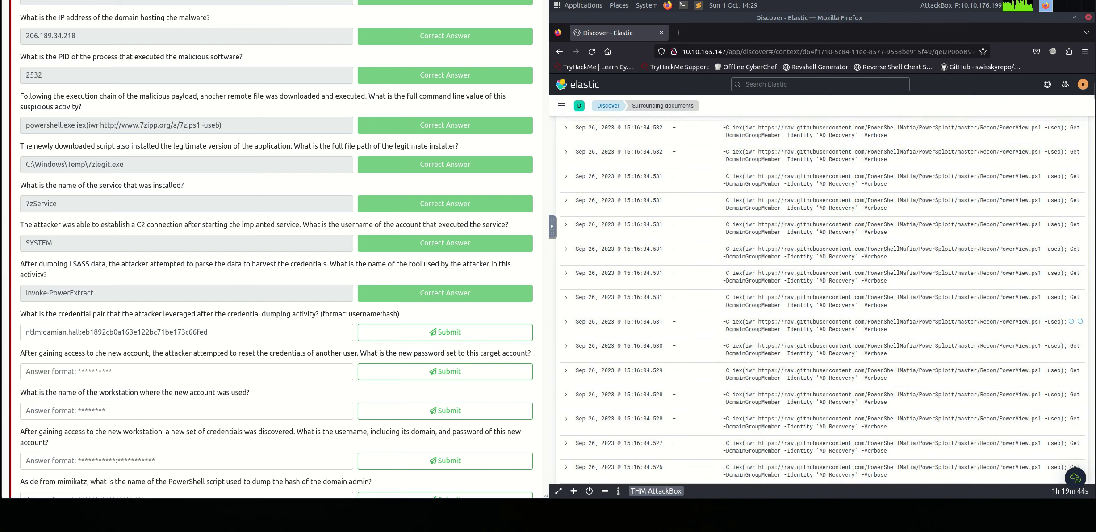
pyautogui.scroll(-10, 1072, 357)
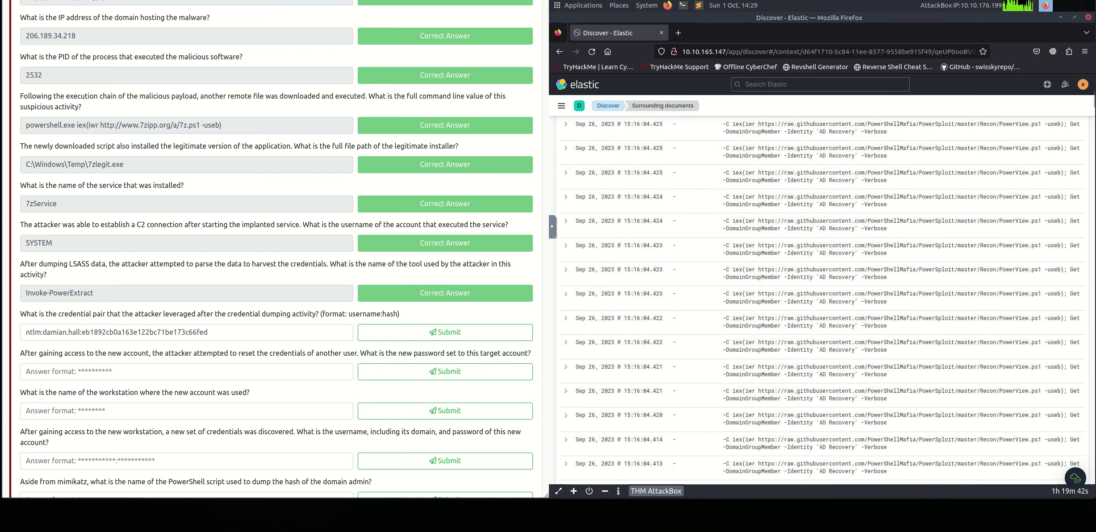
pyautogui.scroll(-10, 1072, 357)
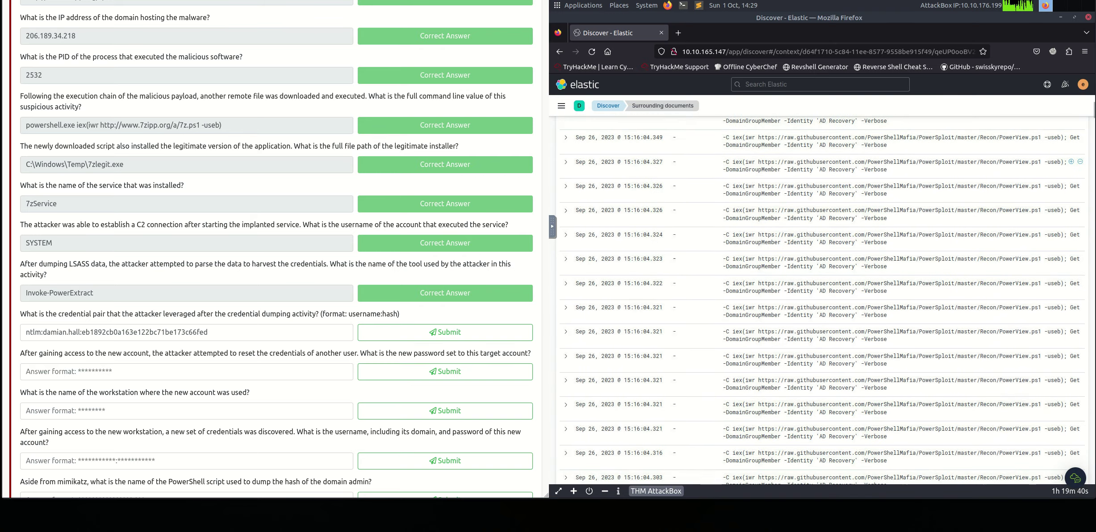
pyautogui.scroll(10, 1072, 360)
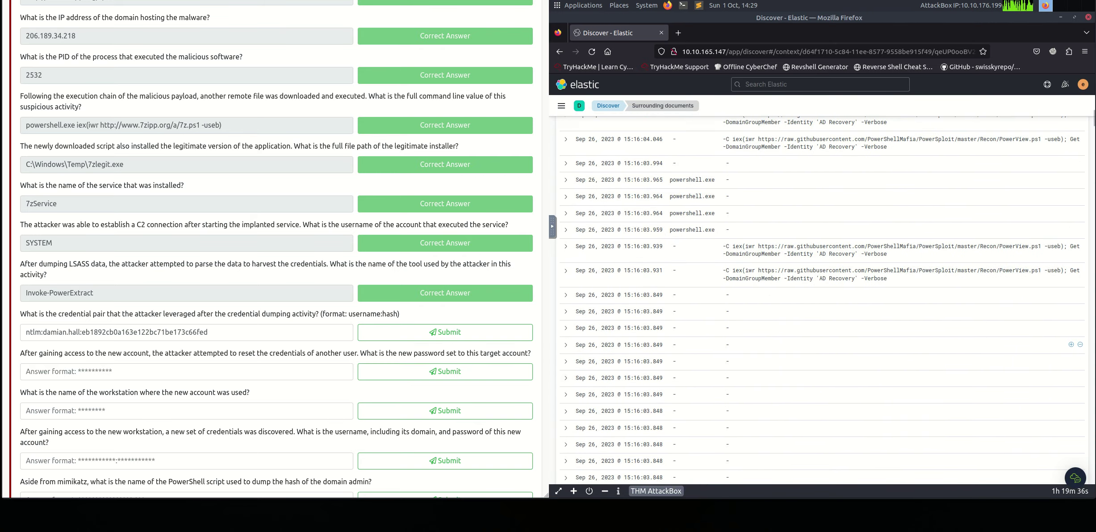
pyautogui.scroll(-10, 1072, 345)
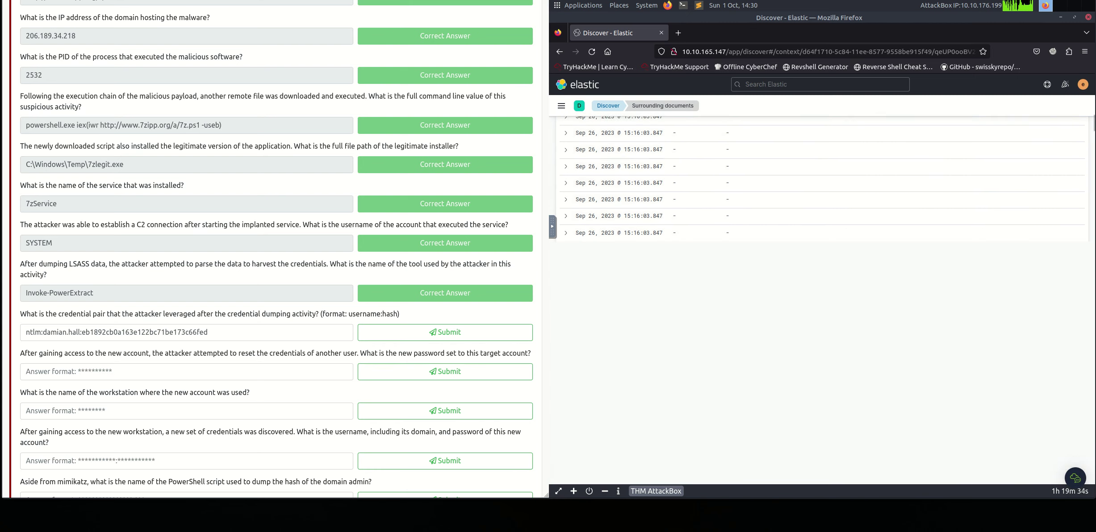
pyautogui.scroll(-5, 1071, 343)
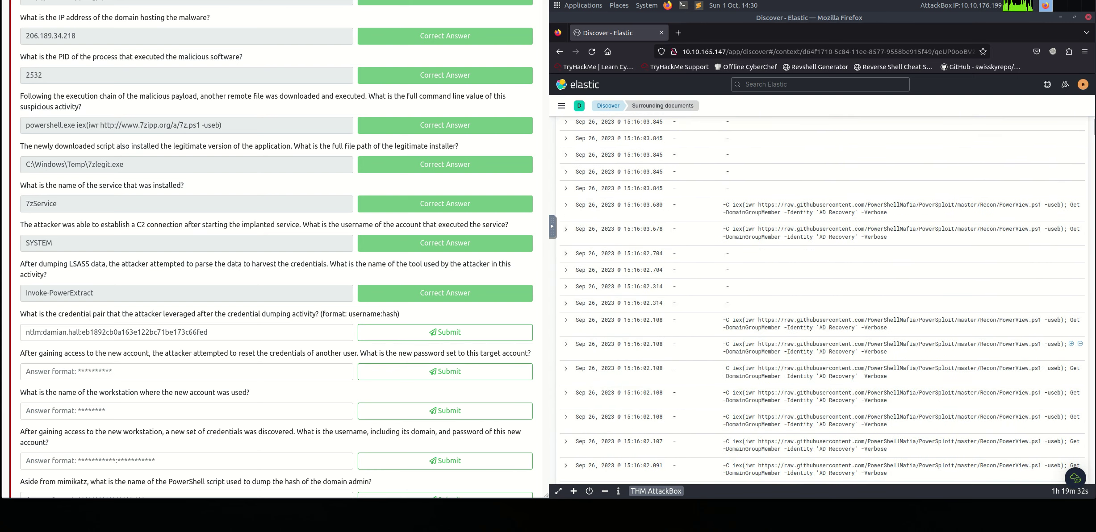
pyautogui.scroll(-10, 1072, 343)
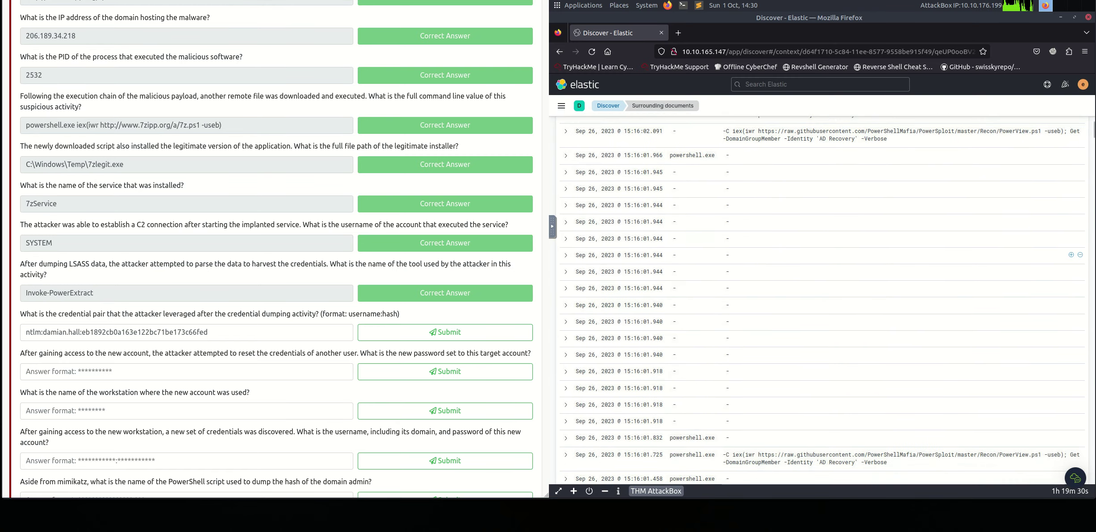
pyautogui.scroll(-5, 1071, 333)
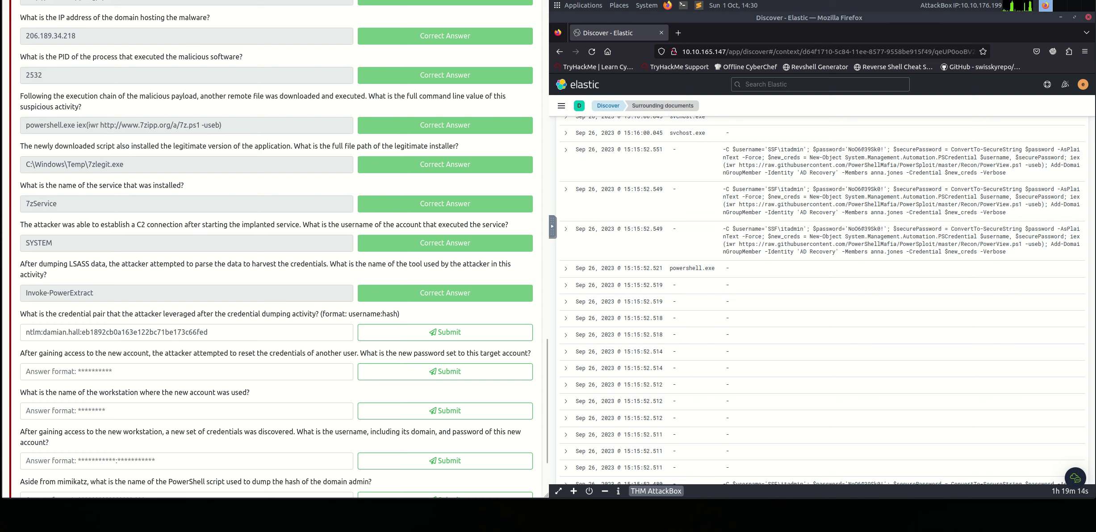
# Copy the username SF\itadmin from the Add-DomainGroupMember command line into the answer about the new workstation's discovered credentials
pyautogui.tripleClick(29, 432)
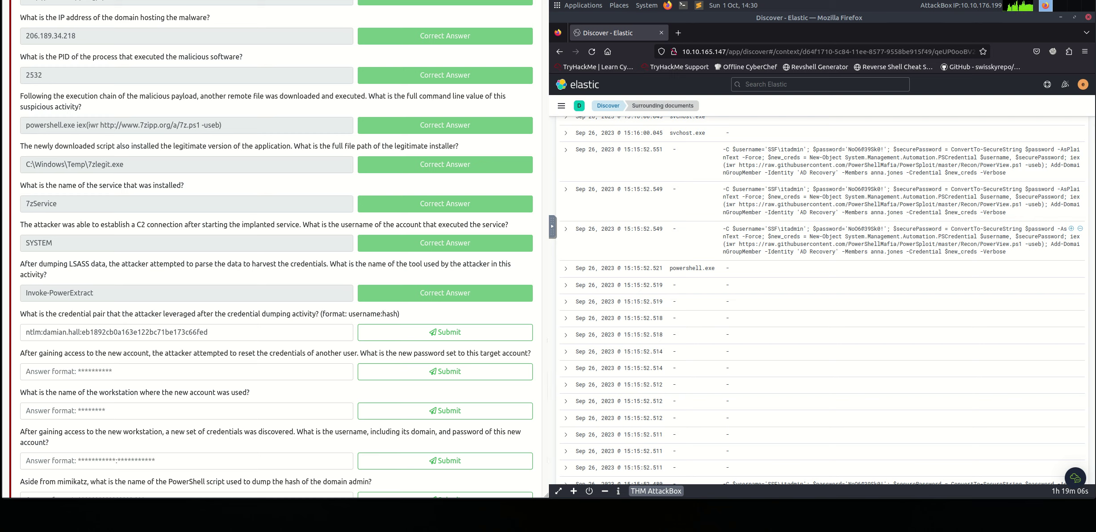
pyautogui.moveTo(768, 190); pyautogui.dragTo(796, 189)
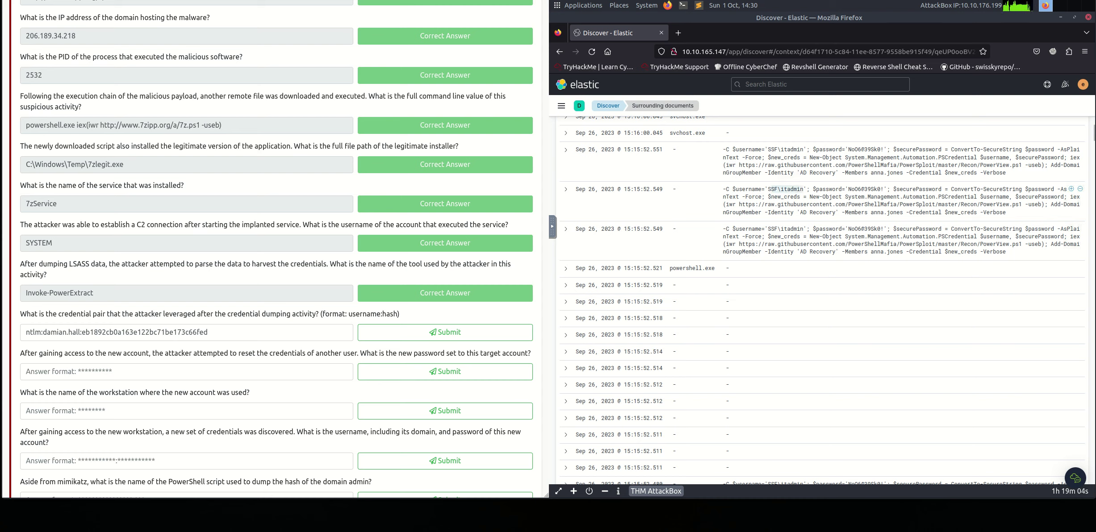
pyautogui.rightClick(799, 190)
pyautogui.click(817, 197)
pyautogui.click(179, 461)
pyautogui.rightClick(102, 461)
pyautogui.click(134, 374)
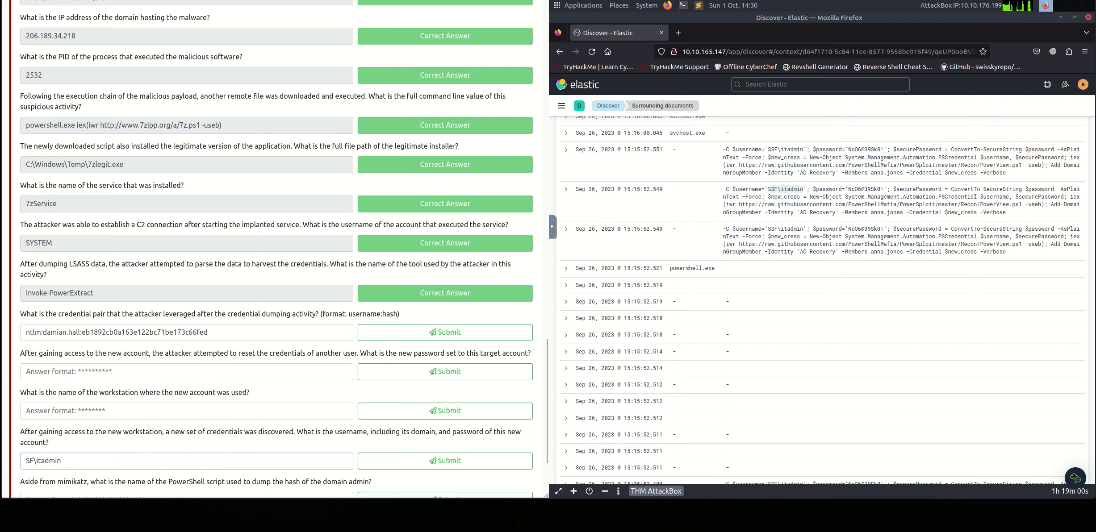
# Append a colon and the account password from the same command line to the discovered credentials answer and submit it
pyautogui.write(':')
pyautogui.moveTo(848, 189); pyautogui.dragTo(872, 189)
pyautogui.rightClick(876, 189)
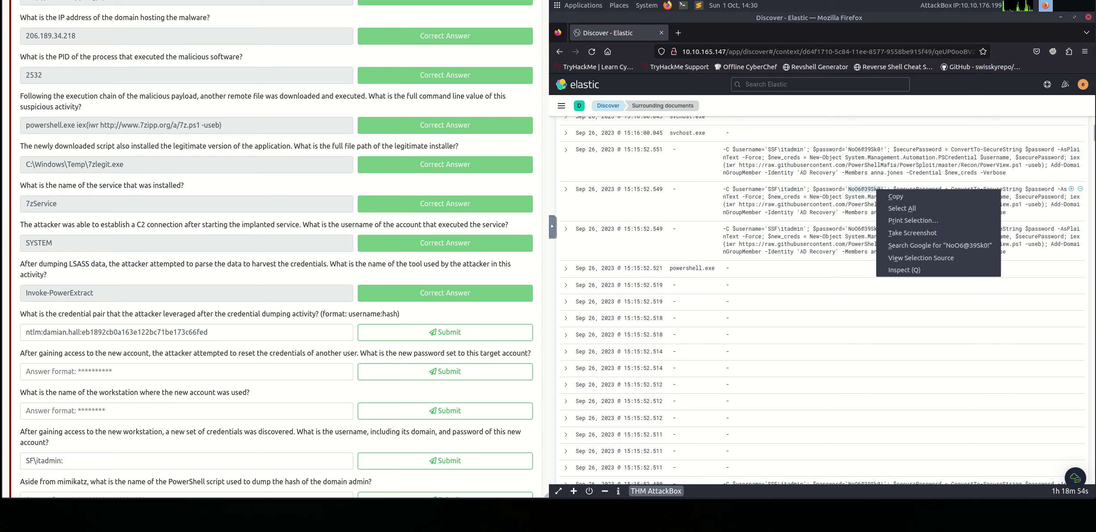
pyautogui.click(897, 197)
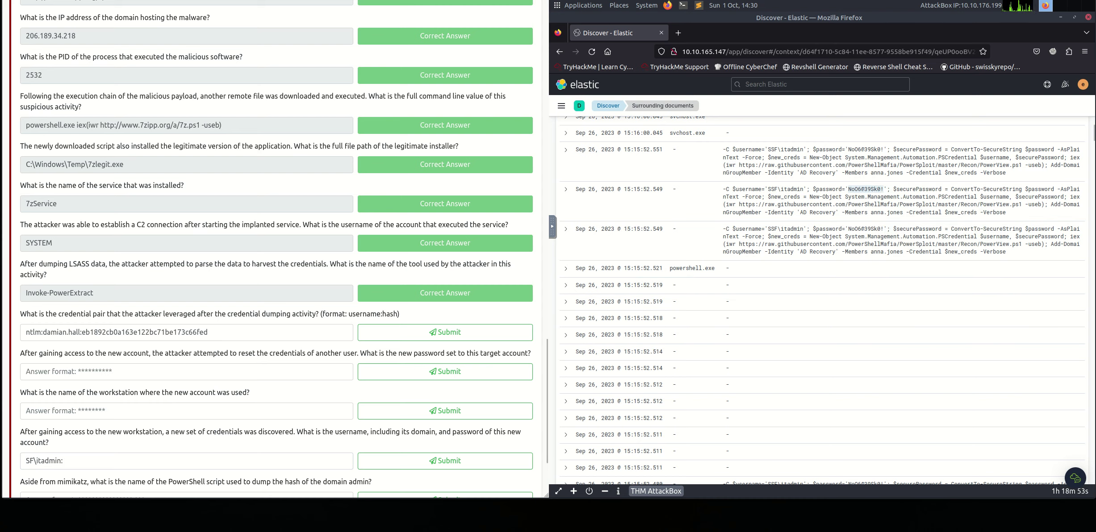
pyautogui.rightClick(88, 460)
pyautogui.click(112, 371)
pyautogui.click(445, 460)
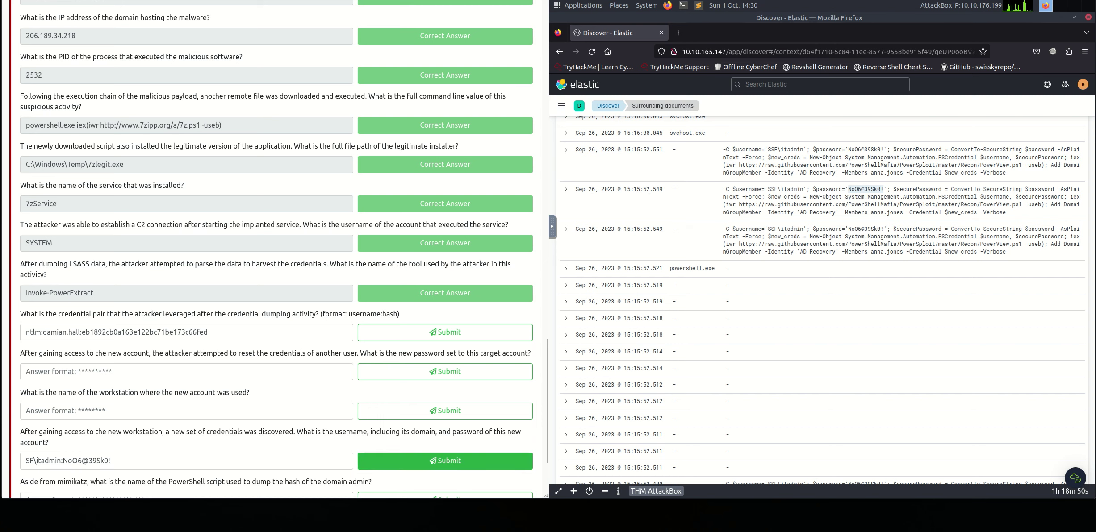
# Examine the command lines of events older than the Add-DomainGroupMember entries for a password reset on another account
pyautogui.scroll(-3, 848, 201)
pyautogui.scroll(-4, 848, 201)
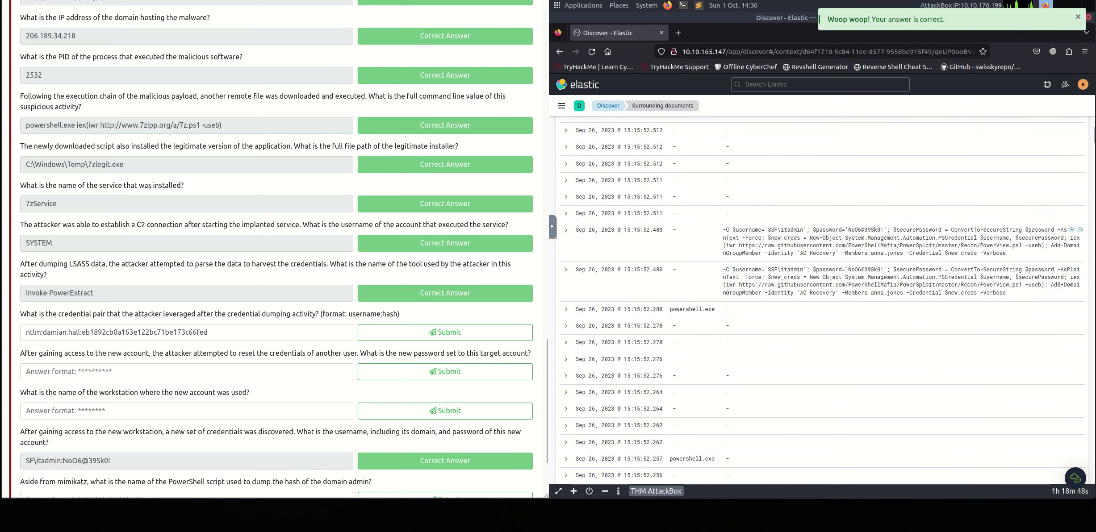
pyautogui.scroll(-3, 849, 201)
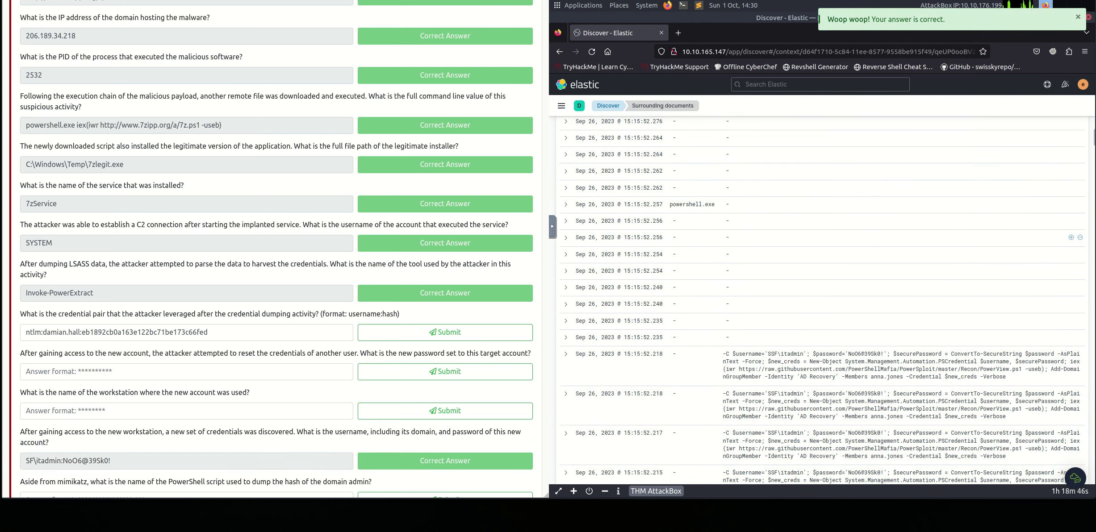
pyautogui.scroll(-6, 822, 299)
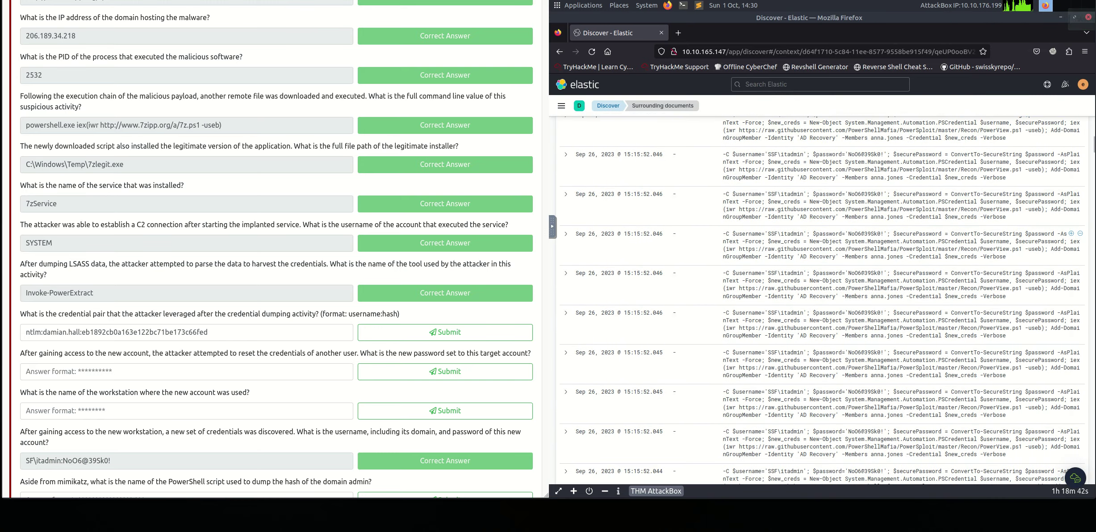
pyautogui.scroll(-3, 822, 277)
pyautogui.scroll(-5, 822, 299)
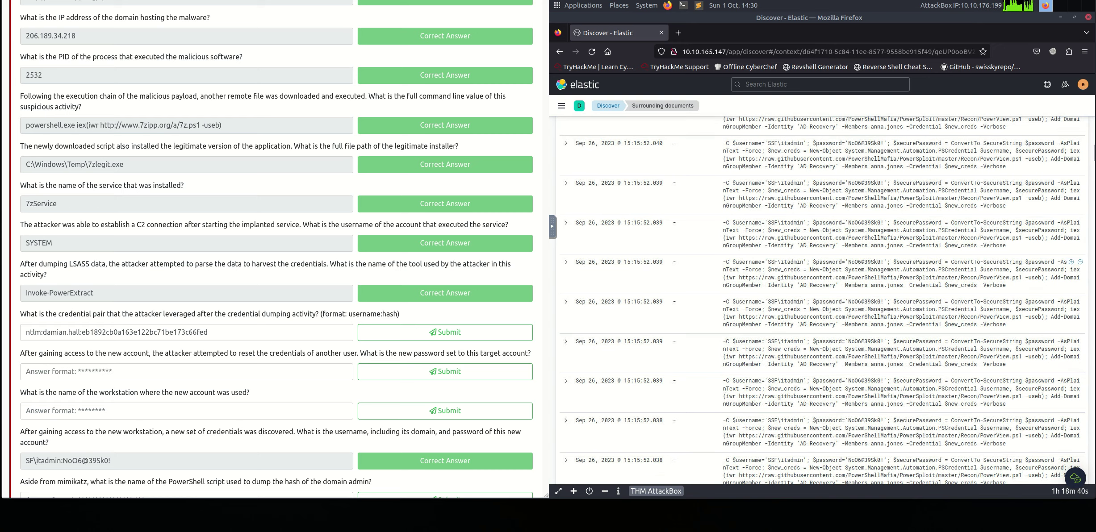
pyautogui.scroll(-5, 822, 290)
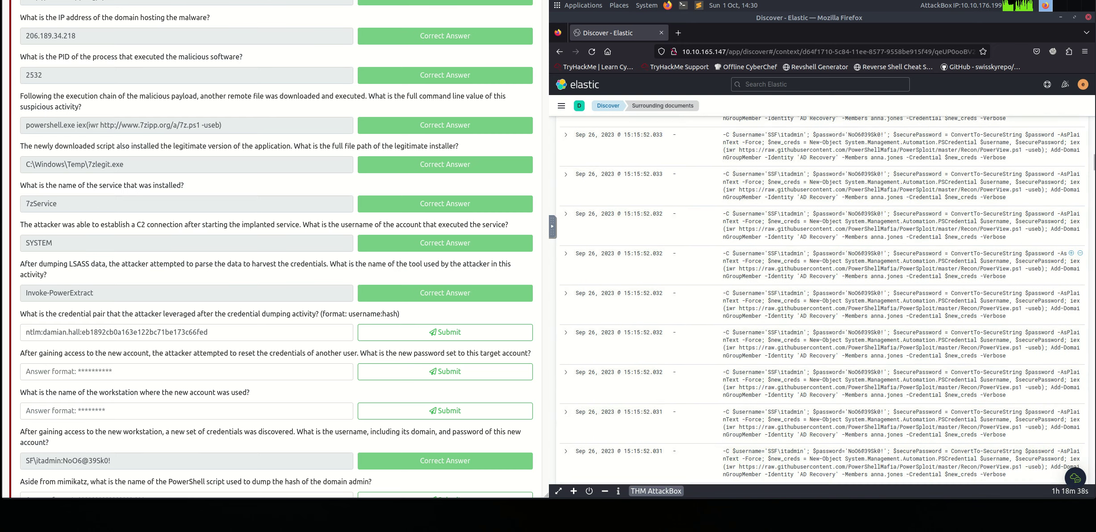
pyautogui.scroll(-5, 822, 299)
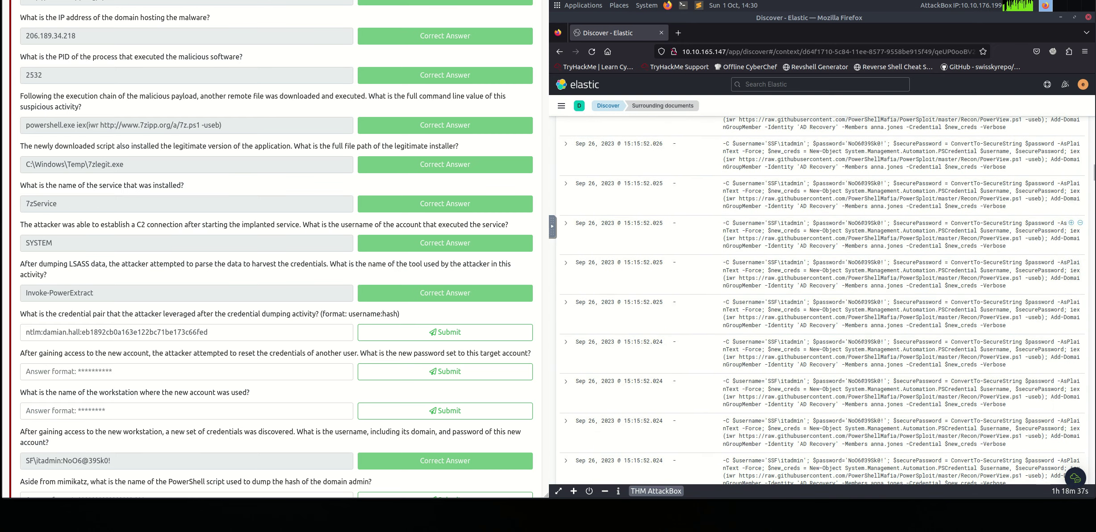
pyautogui.scroll(-10, 822, 299)
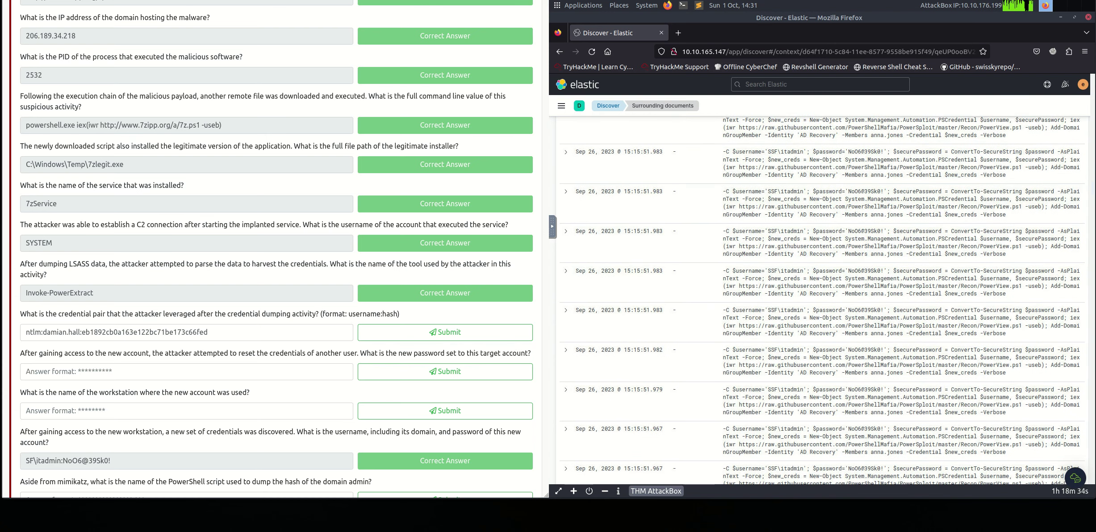
pyautogui.scroll(-2, 822, 300)
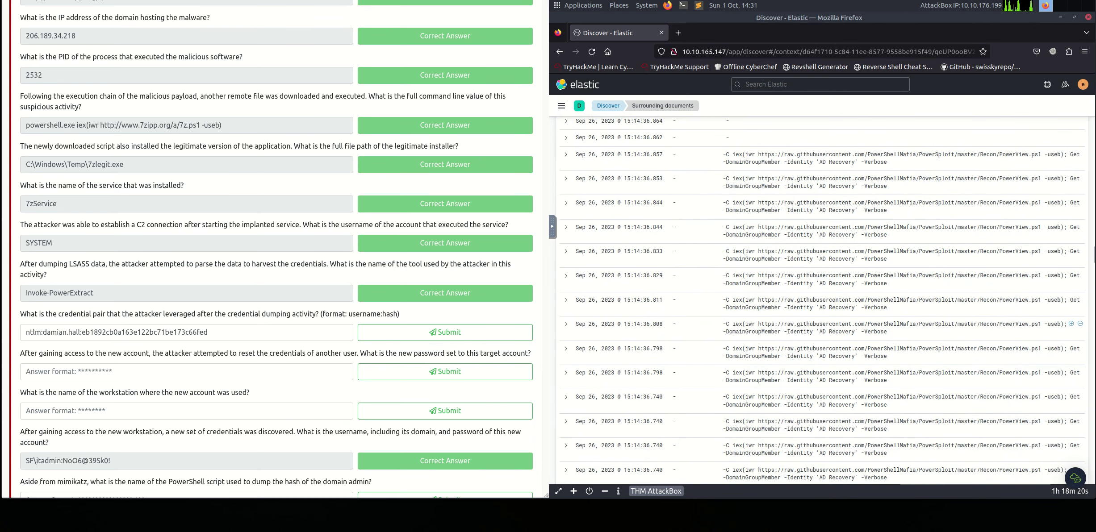
pyautogui.scroll(-10, 822, 303)
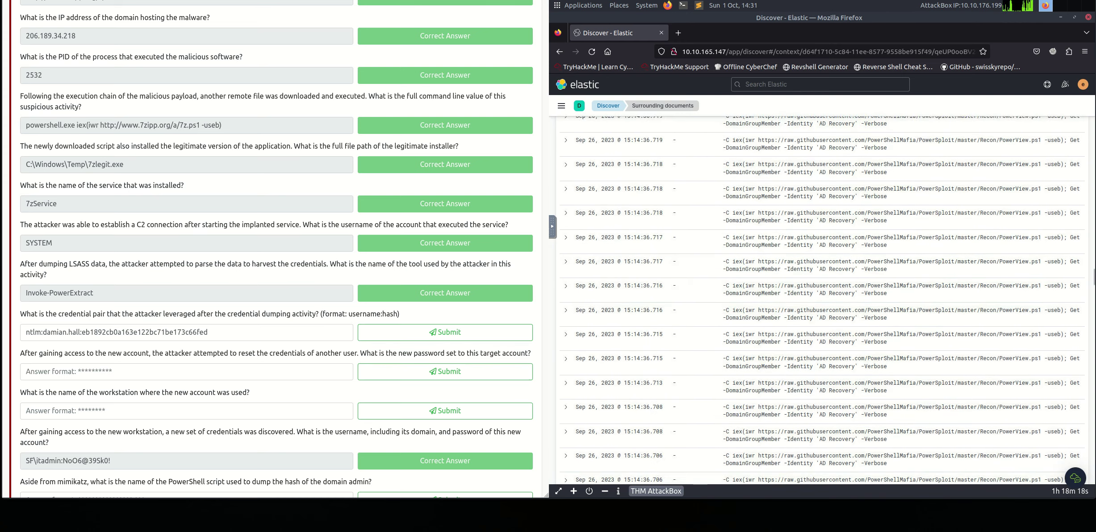
pyautogui.scroll(-10, 822, 304)
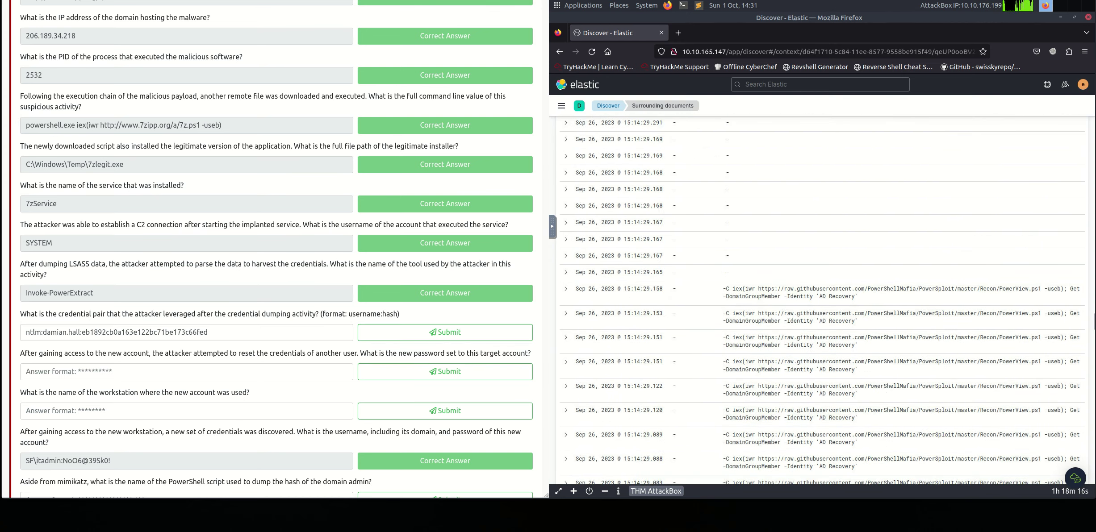
pyautogui.scroll(-10, 822, 304)
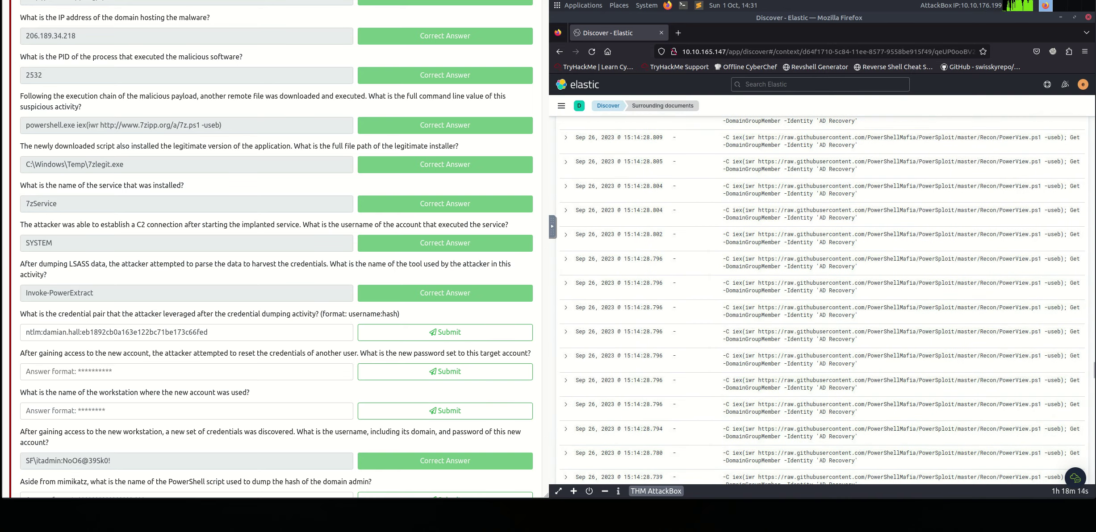
pyautogui.scroll(-10, 822, 304)
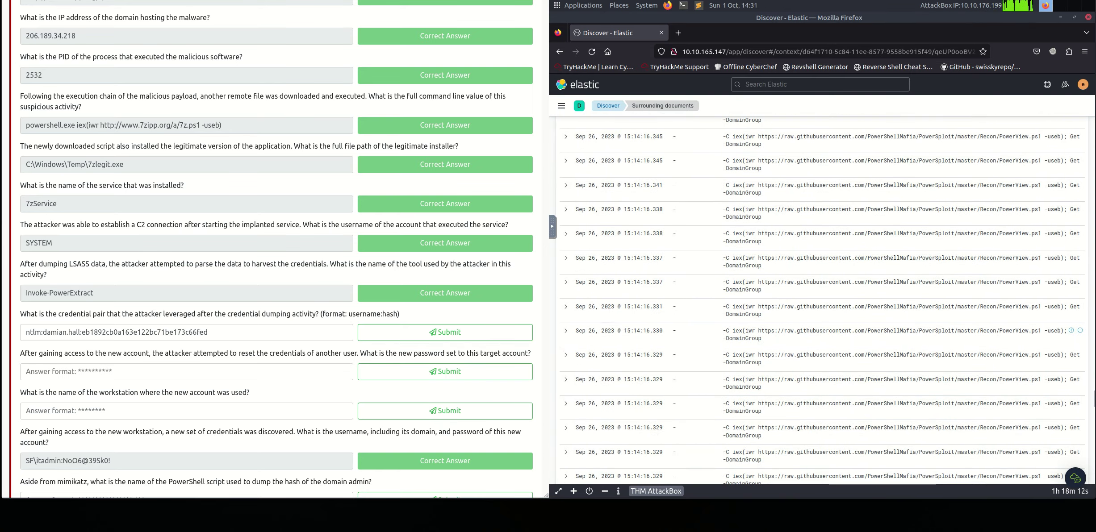
pyautogui.scroll(-10, 822, 304)
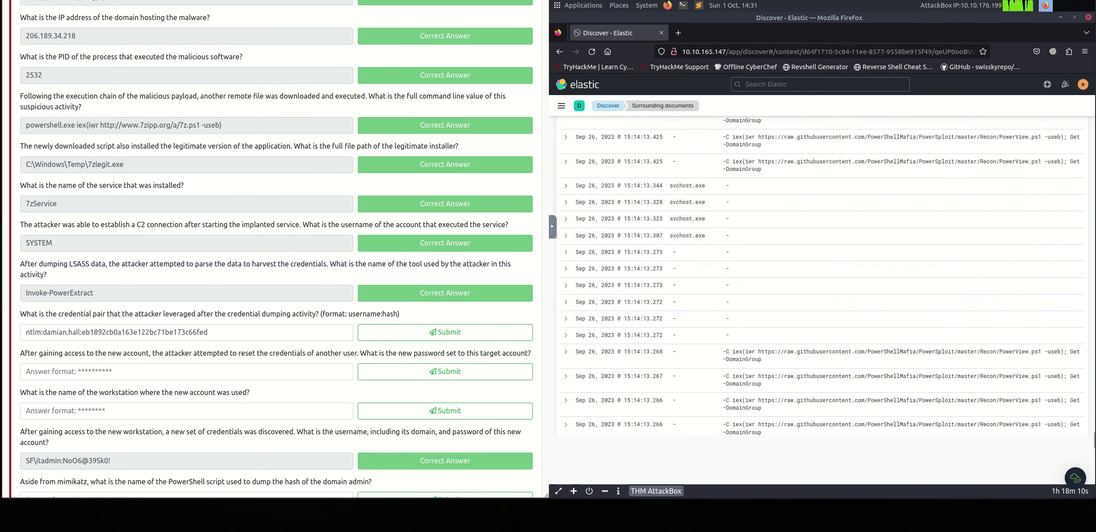
# Expand the oldest Get-DomainGroup event at the end of the list and open its surrounding documents
pyautogui.scroll(-5, 822, 304)
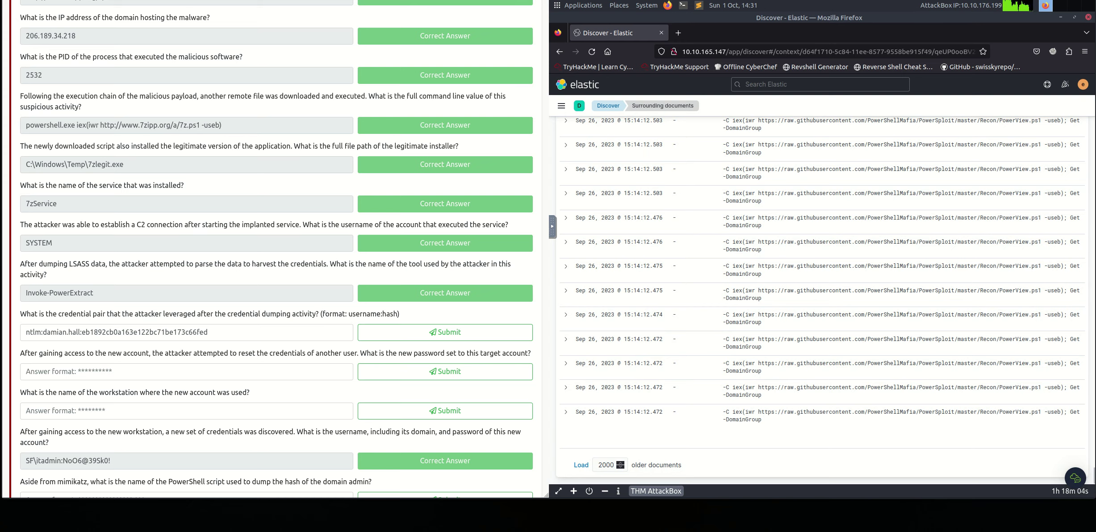
pyautogui.click(566, 412)
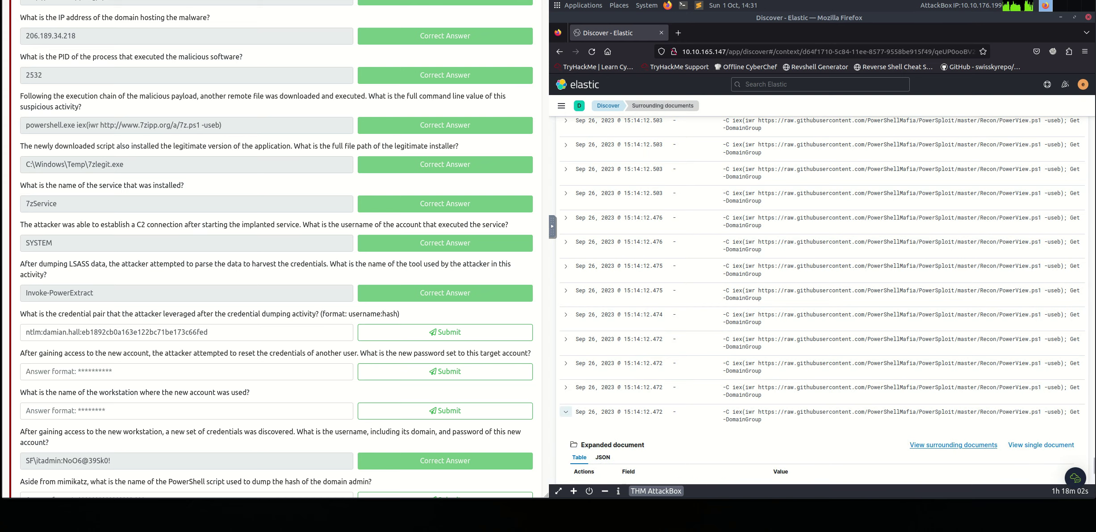
pyautogui.click(953, 445)
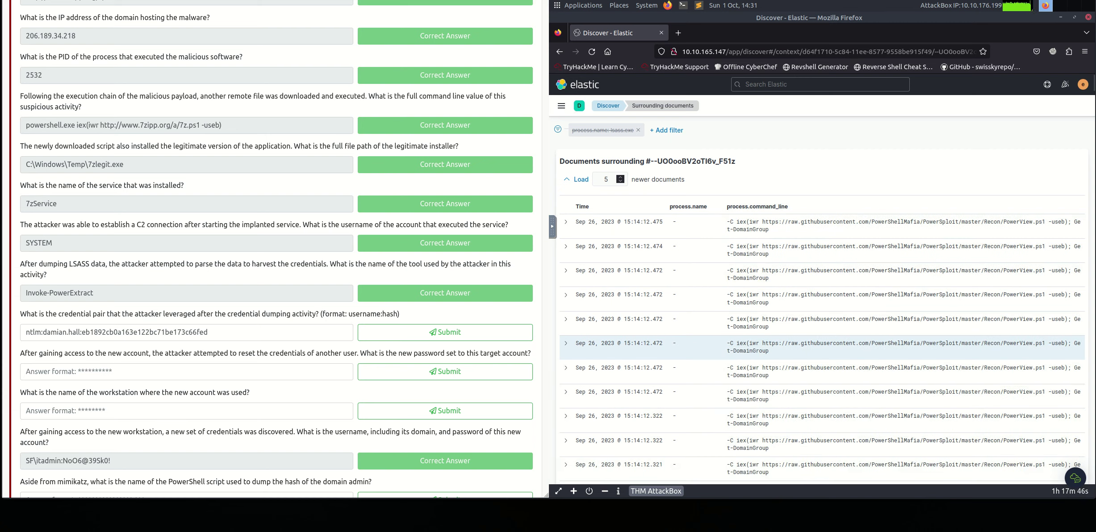
# Examine the process names and command lines of the events preceding the PowerView Get-DomainGroup entries
pyautogui.scroll(-6, 822, 313)
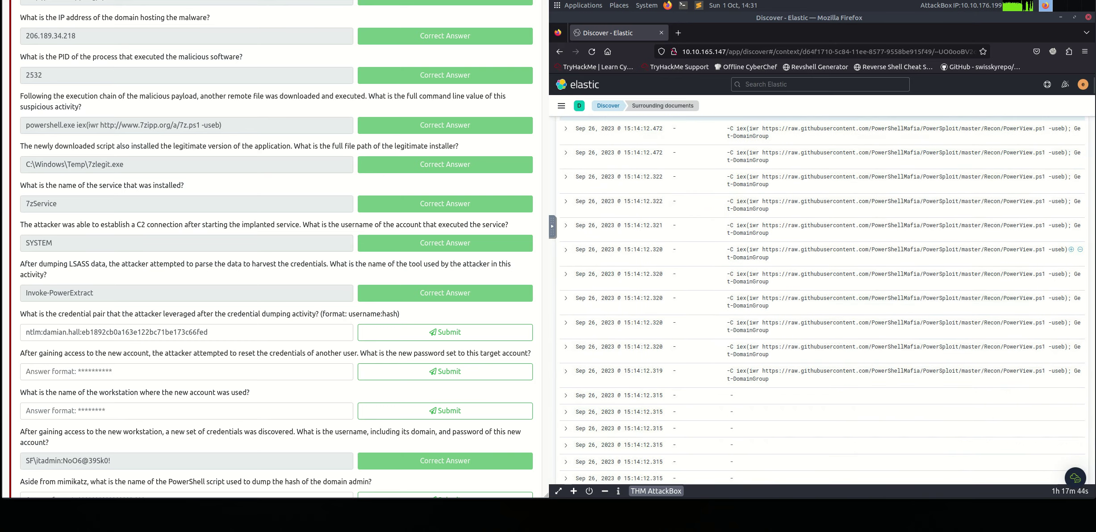
pyautogui.scroll(-10, 822, 301)
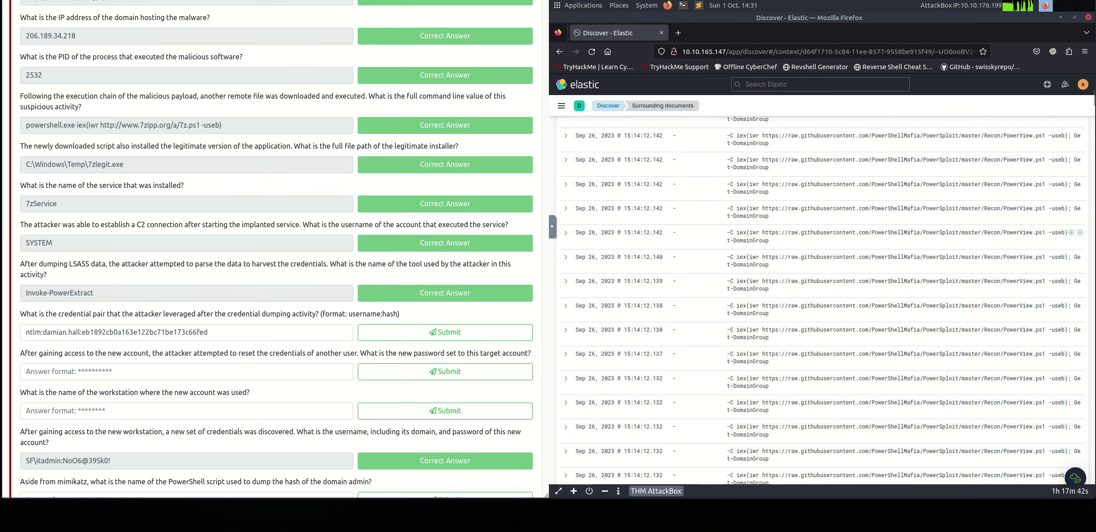
pyautogui.scroll(-5, 822, 302)
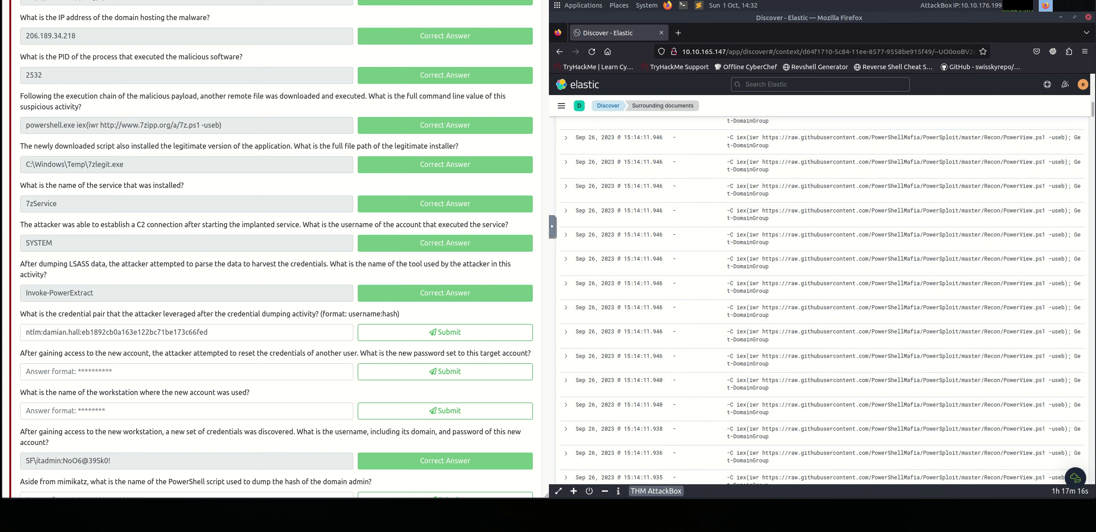
pyautogui.scroll(-7, 1074, 344)
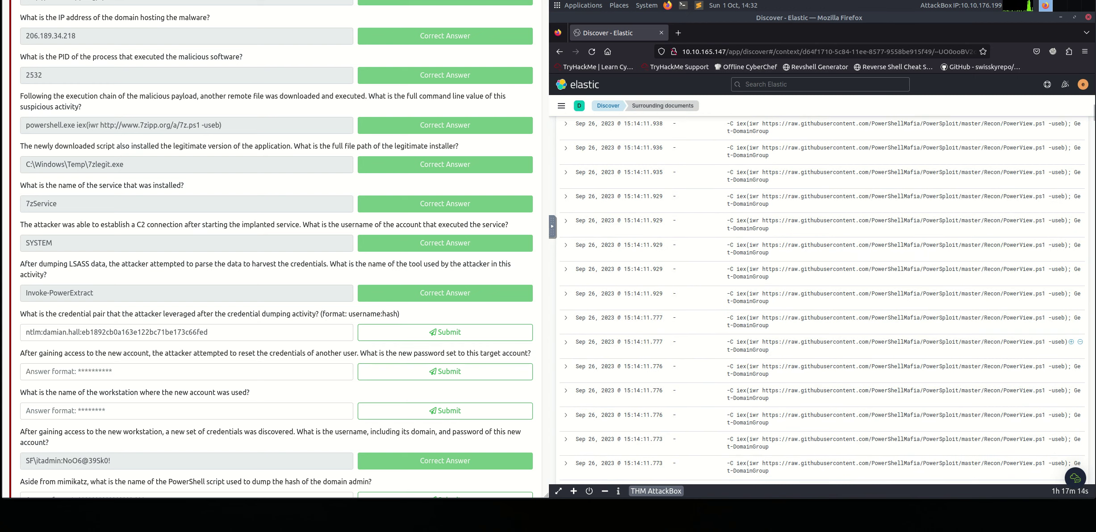
pyautogui.scroll(-9, 1074, 344)
pyautogui.scroll(-9, 1074, 313)
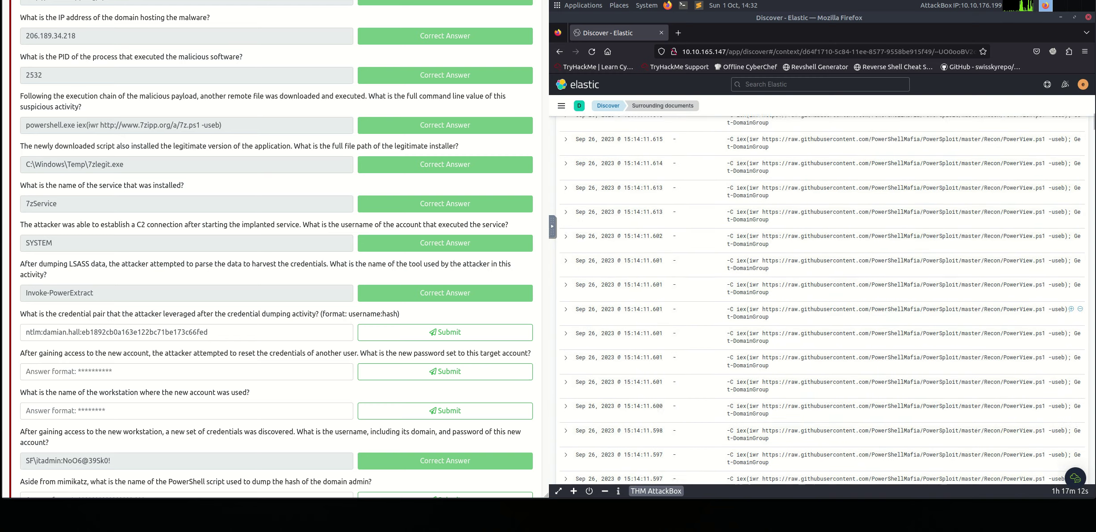
pyautogui.scroll(-10, 821, 304)
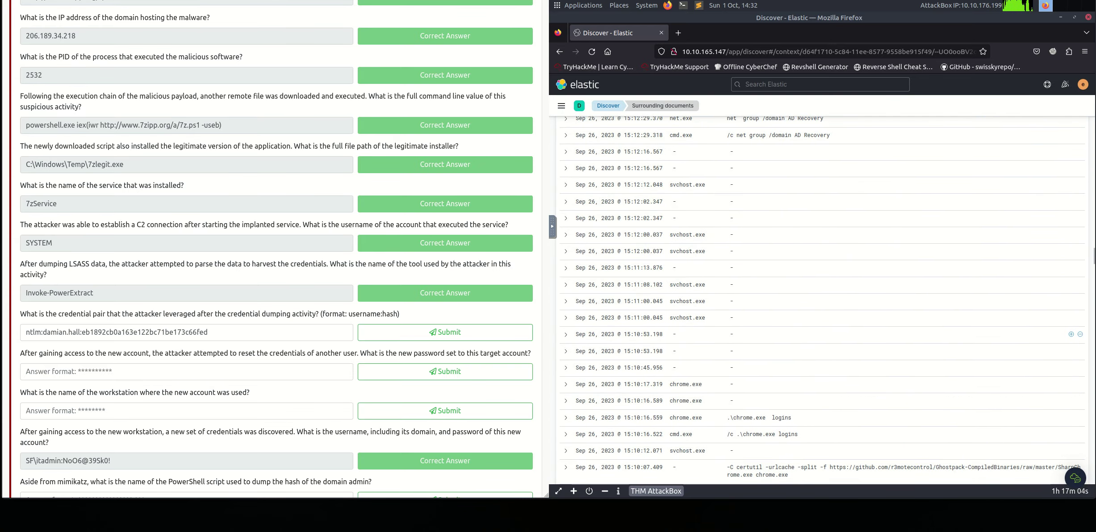
pyautogui.scroll(11, 1072, 335)
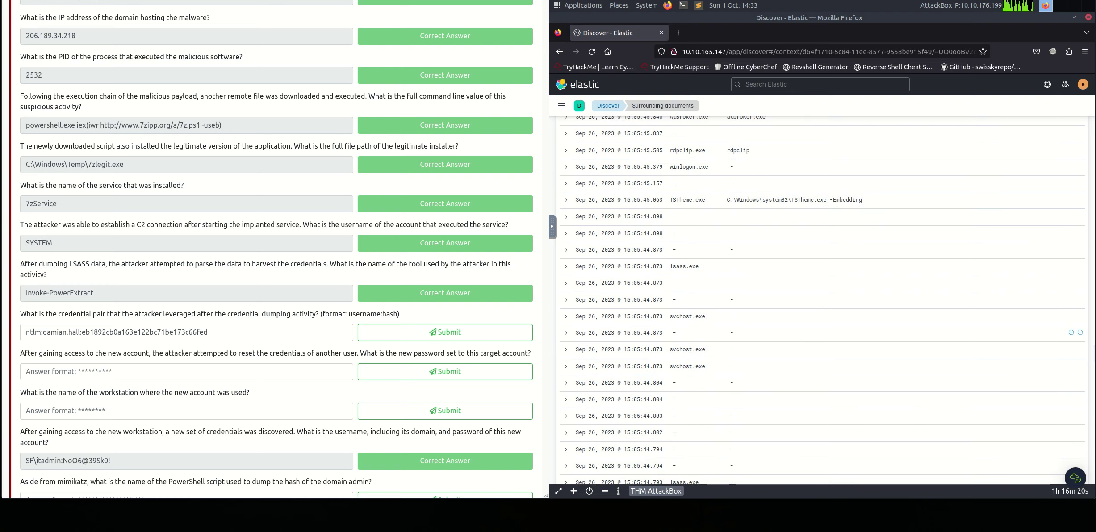
# Examine the events from 15:05 back to 15:00 on Sep 26, 2023 for command lines containing another user's new password
pyautogui.scroll(-5, 821, 299)
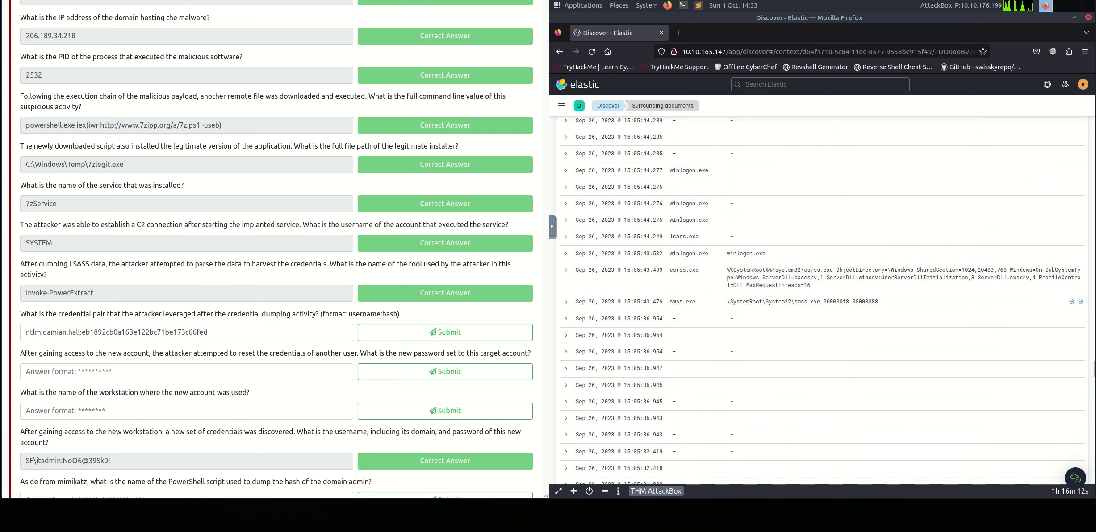
pyautogui.scroll(-4, 821, 299)
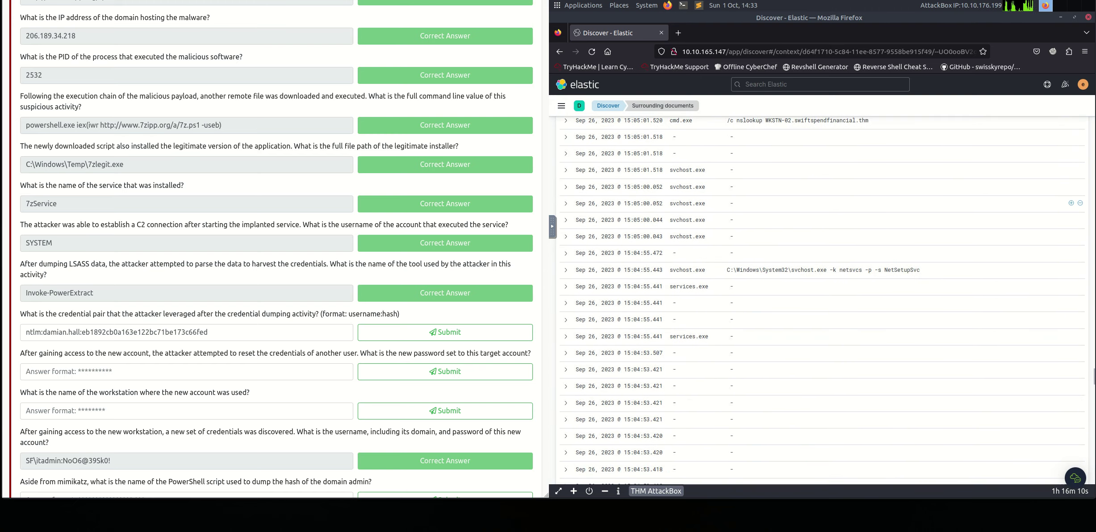
pyautogui.scroll(1, 822, 299)
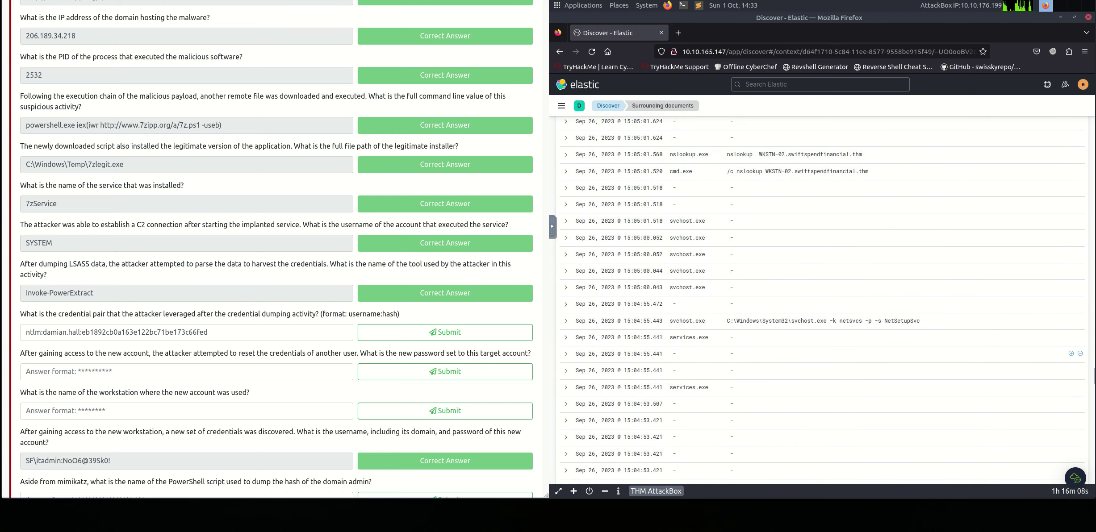
pyautogui.scroll(-8, 822, 299)
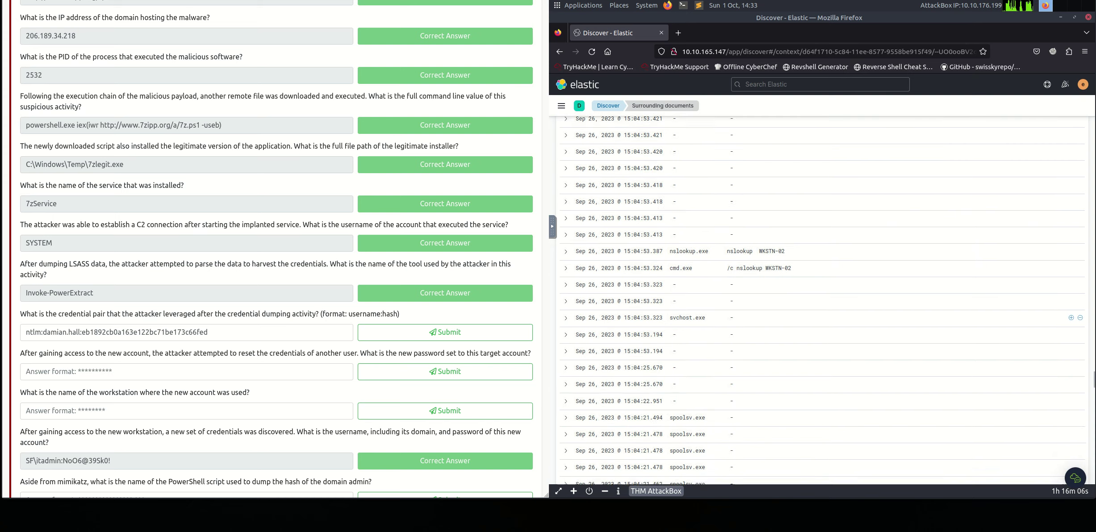
pyautogui.scroll(-5, 822, 299)
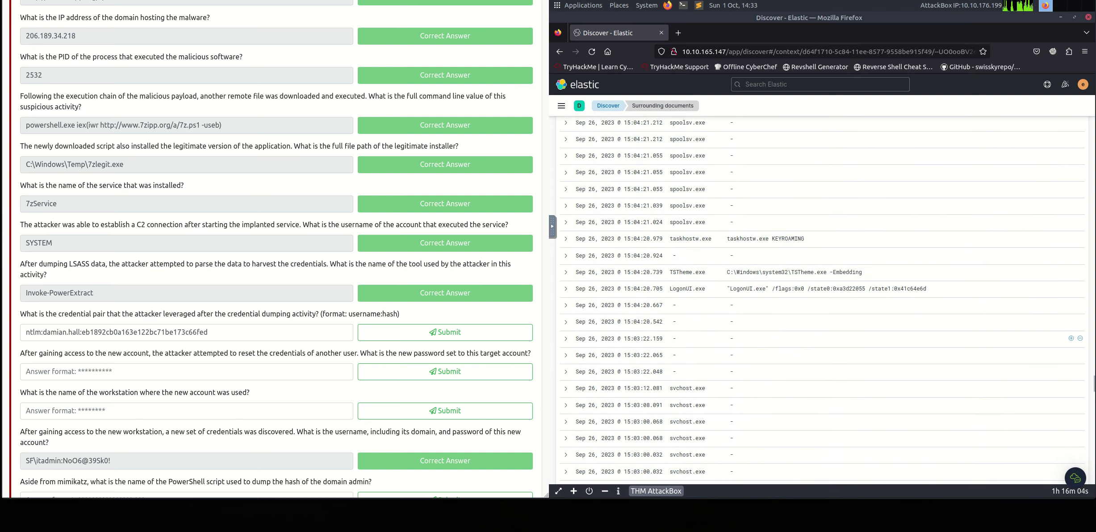
pyautogui.scroll(-10, 822, 299)
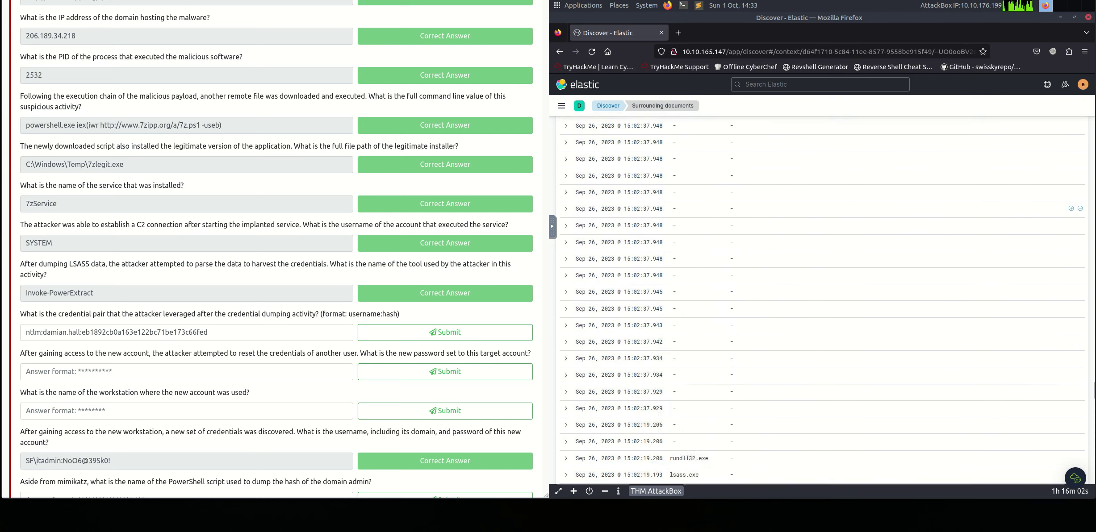
pyautogui.scroll(-15, 821, 299)
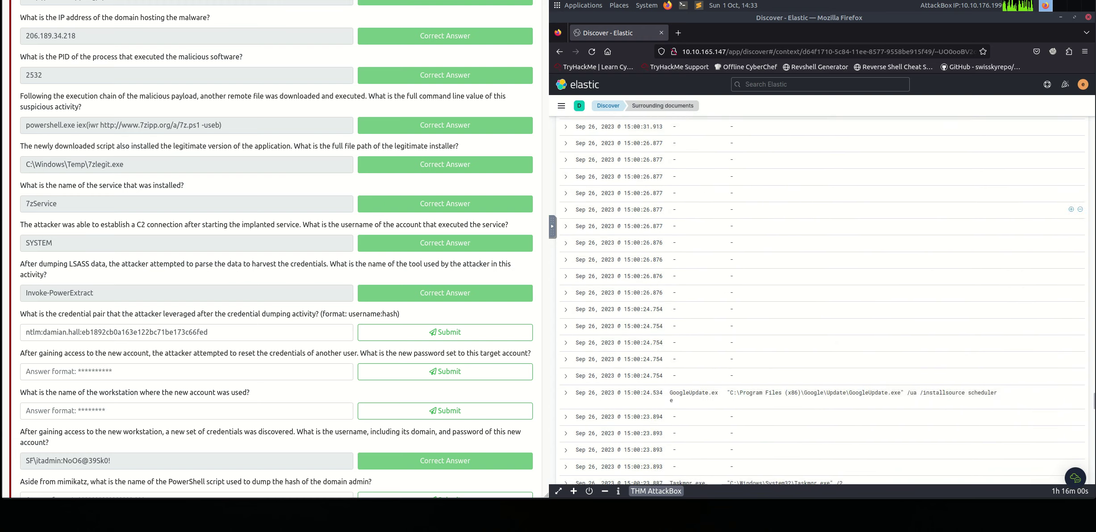
pyautogui.scroll(-10, 822, 299)
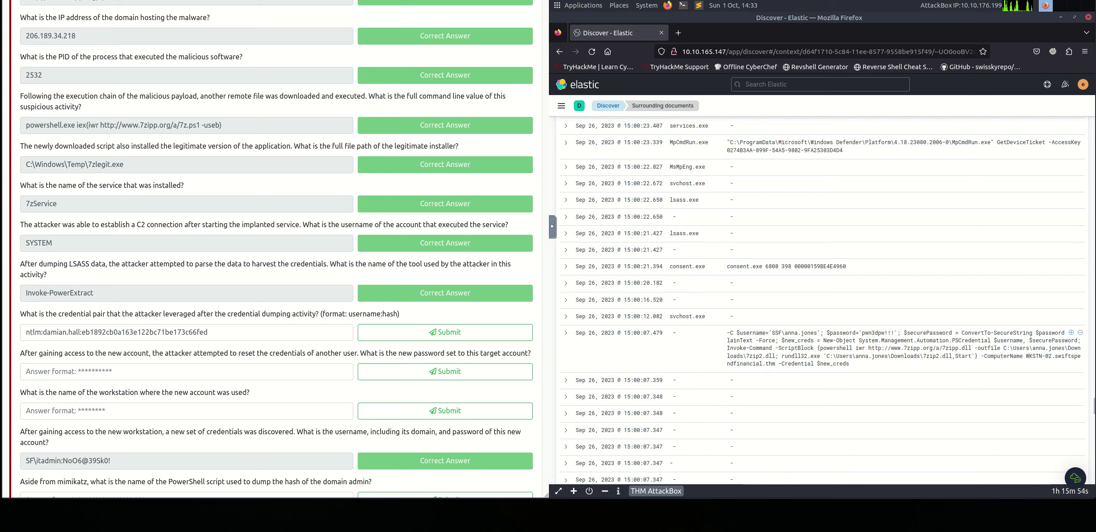
# Copy the account password from the Invoke-Command command line into the answer about the target account's new password and submit it
pyautogui.scroll(-3, 822, 300)
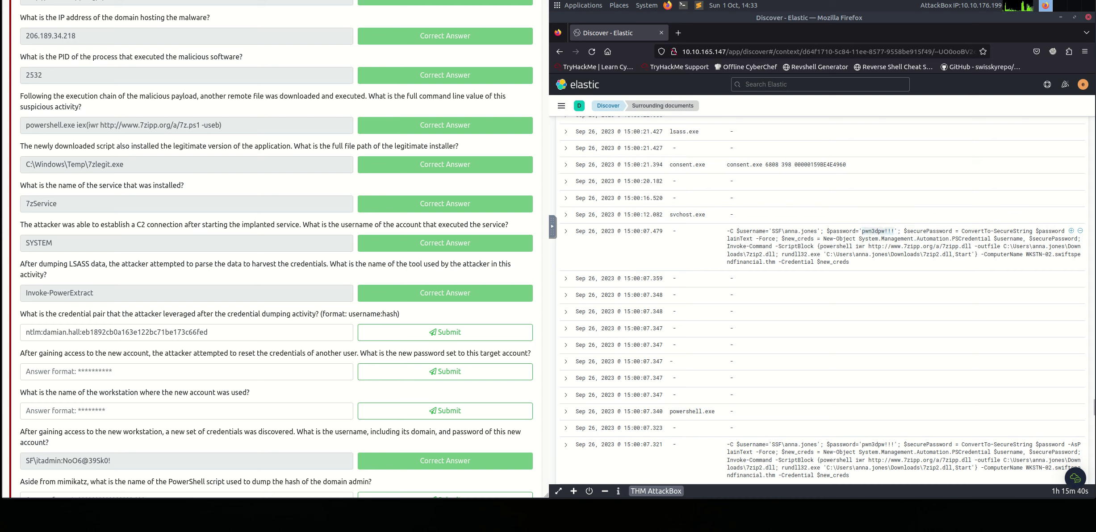
pyautogui.rightClick(882, 231)
pyautogui.click(903, 240)
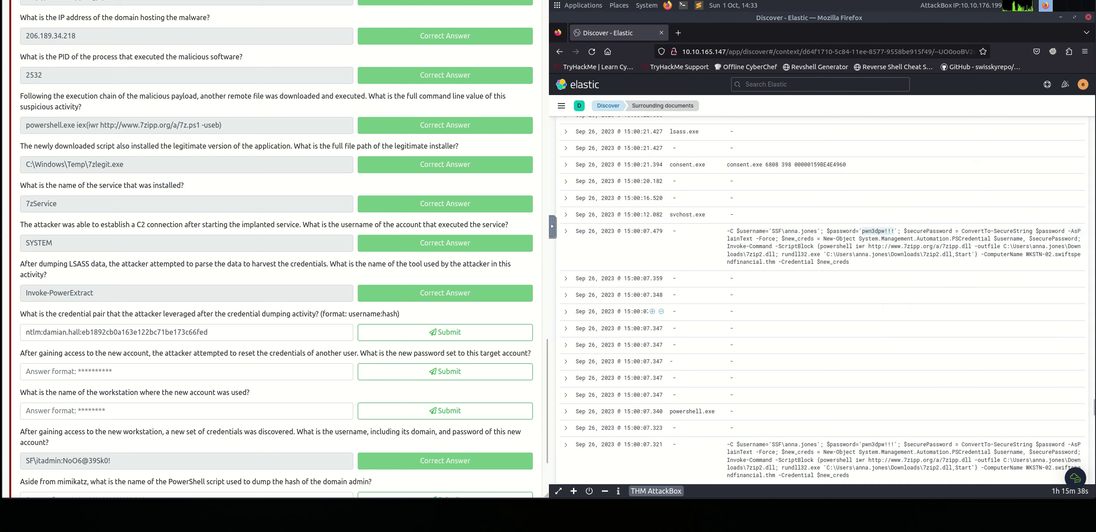
pyautogui.rightClick(133, 372)
pyautogui.click(188, 431)
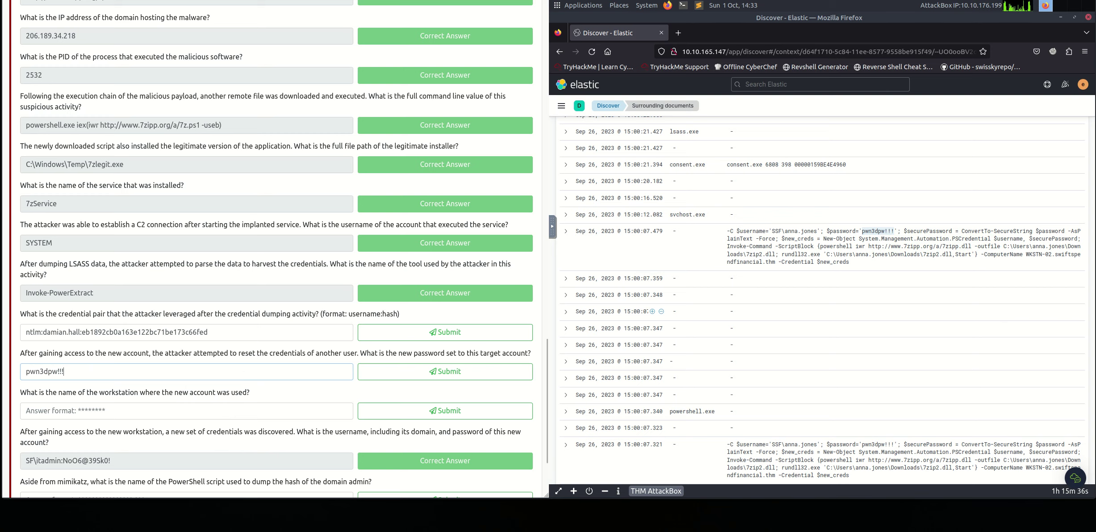
pyautogui.click(445, 372)
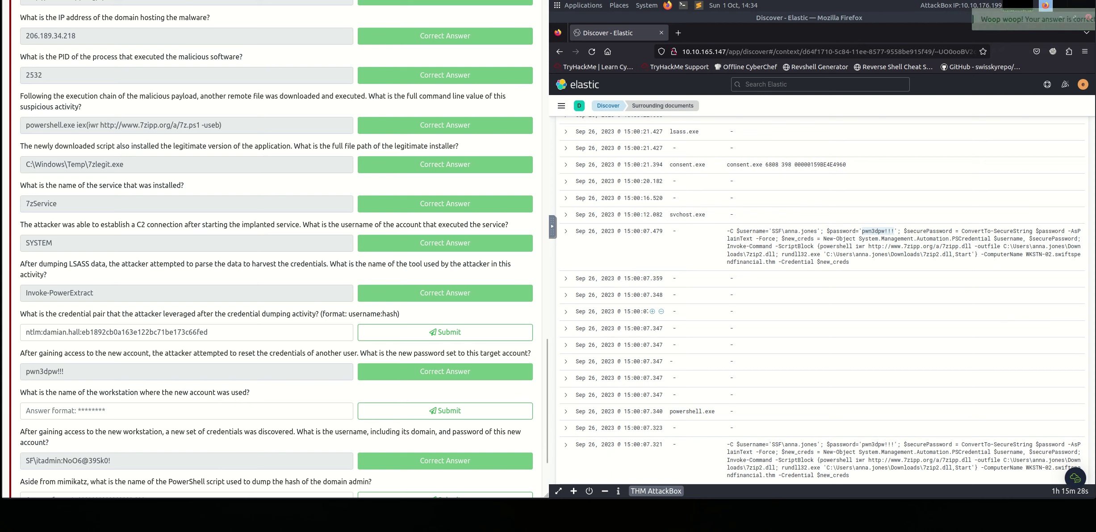
# Examine the process names and command lines of the events from 15:00:07 back to 14:59:43 on Sep 26, 2023
pyautogui.scroll(-5, 1027, 290)
pyautogui.scroll(-3, 1028, 268)
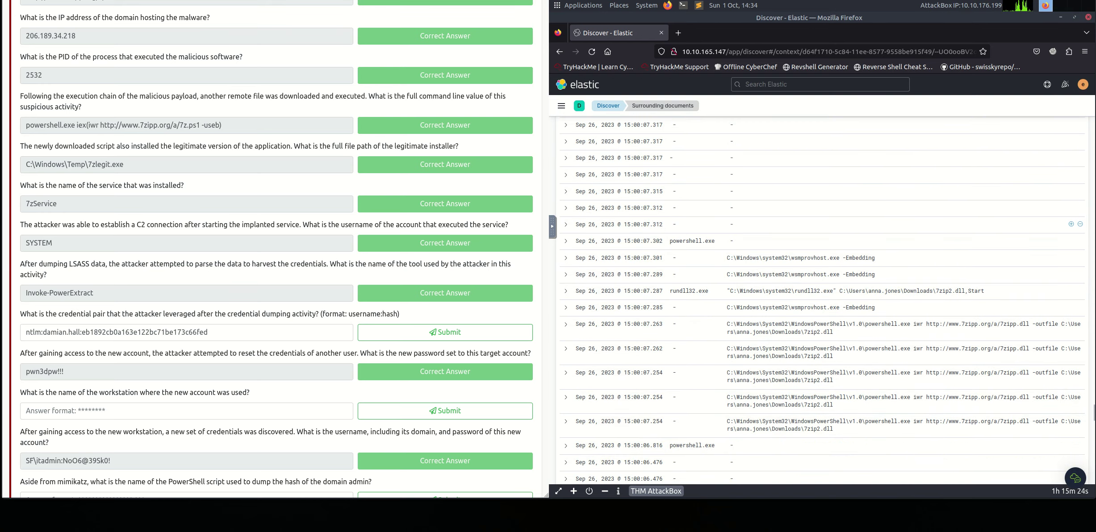
pyautogui.scroll(-5, 822, 232)
pyautogui.scroll(-10, 821, 301)
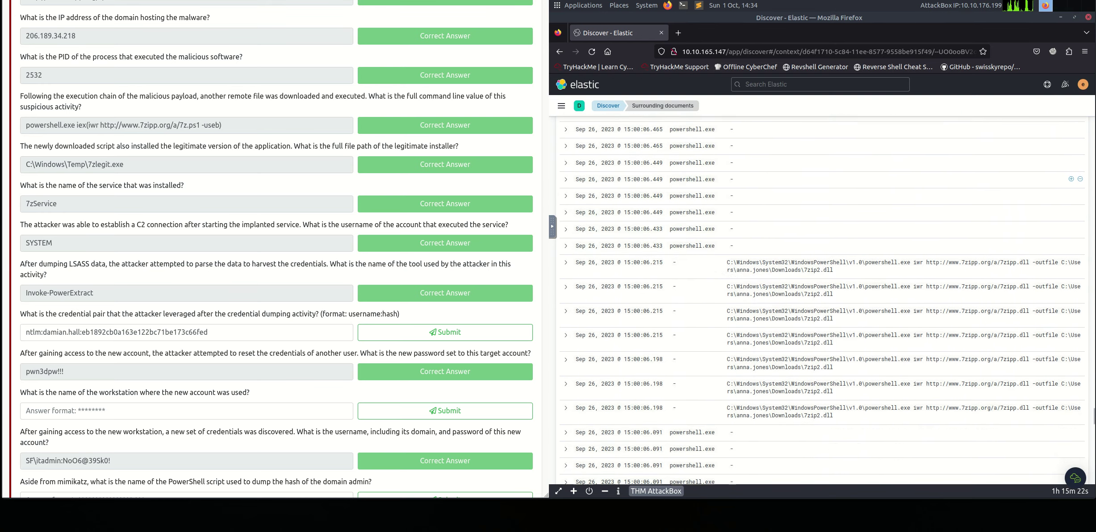
pyautogui.scroll(-10, 822, 237)
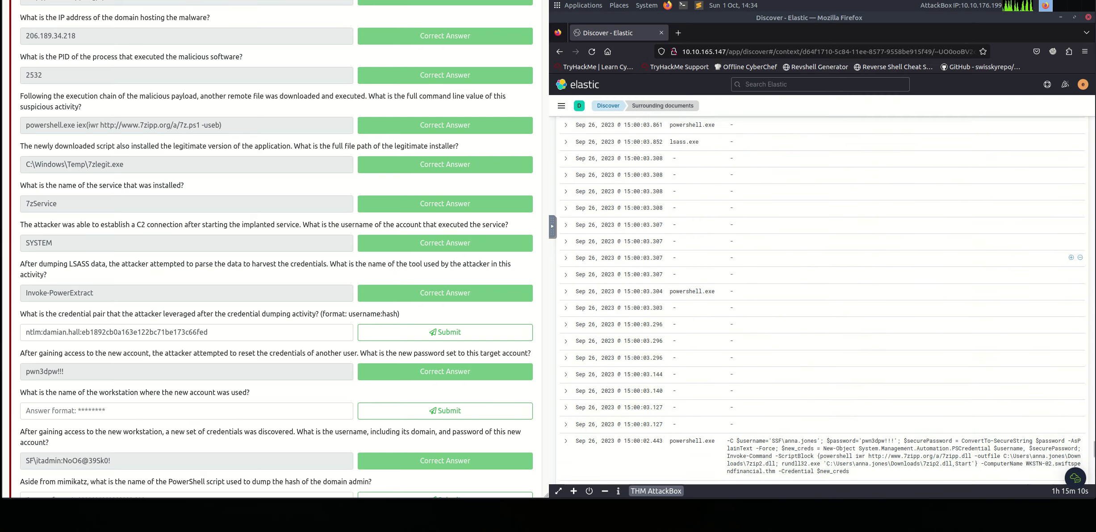
pyautogui.scroll(-10, 822, 299)
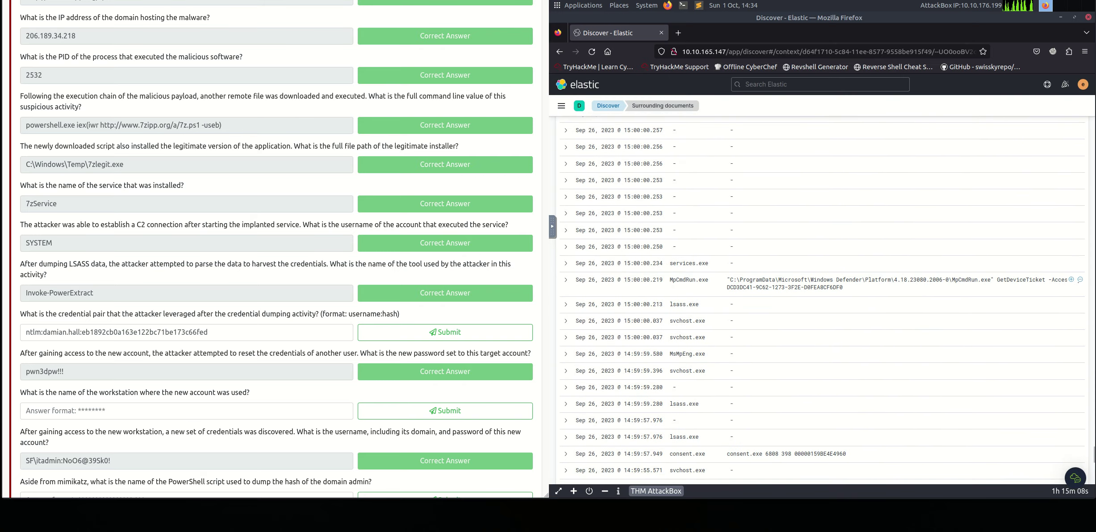
pyautogui.scroll(-10, 822, 300)
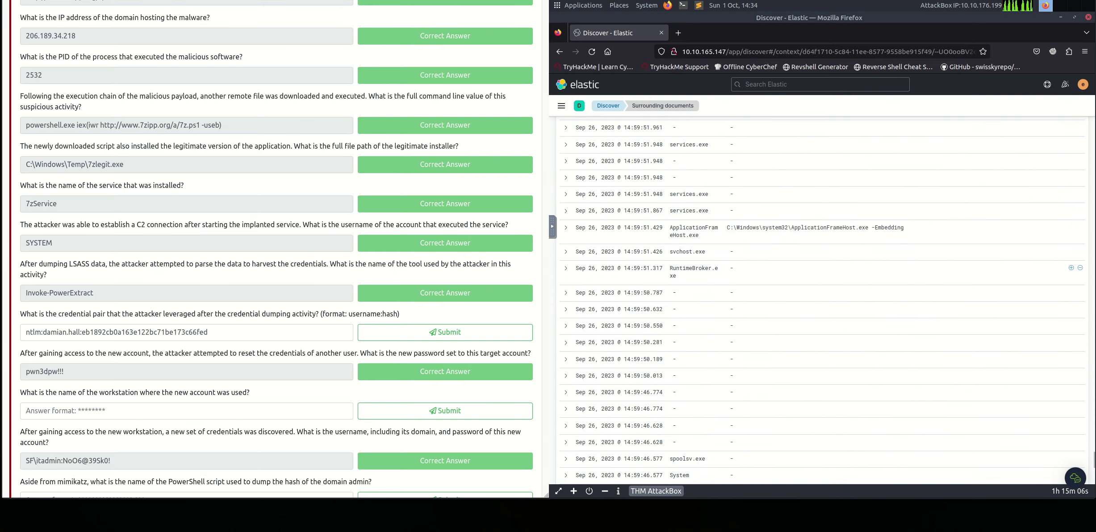
pyautogui.scroll(-10, 821, 299)
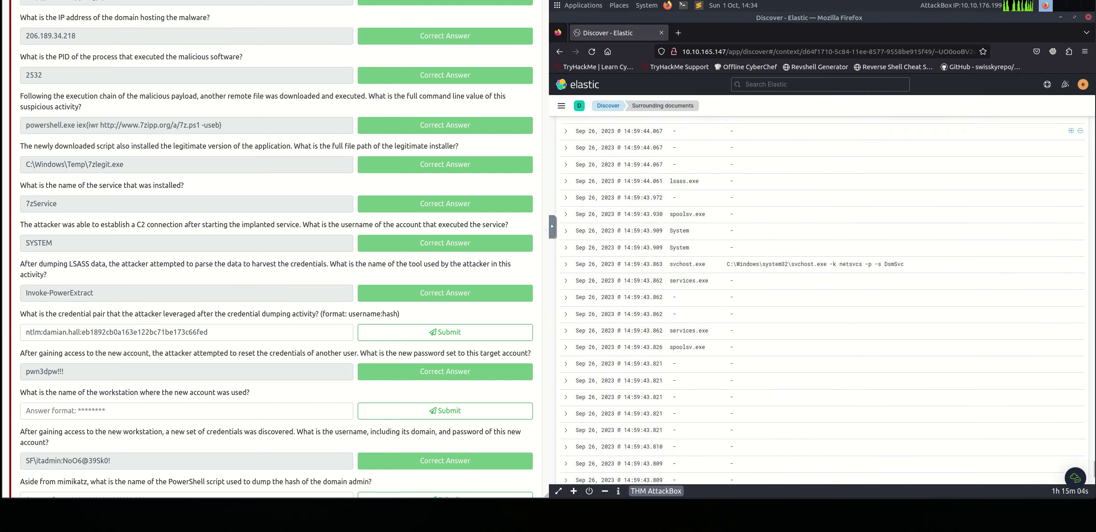
pyautogui.scroll(-5, 822, 279)
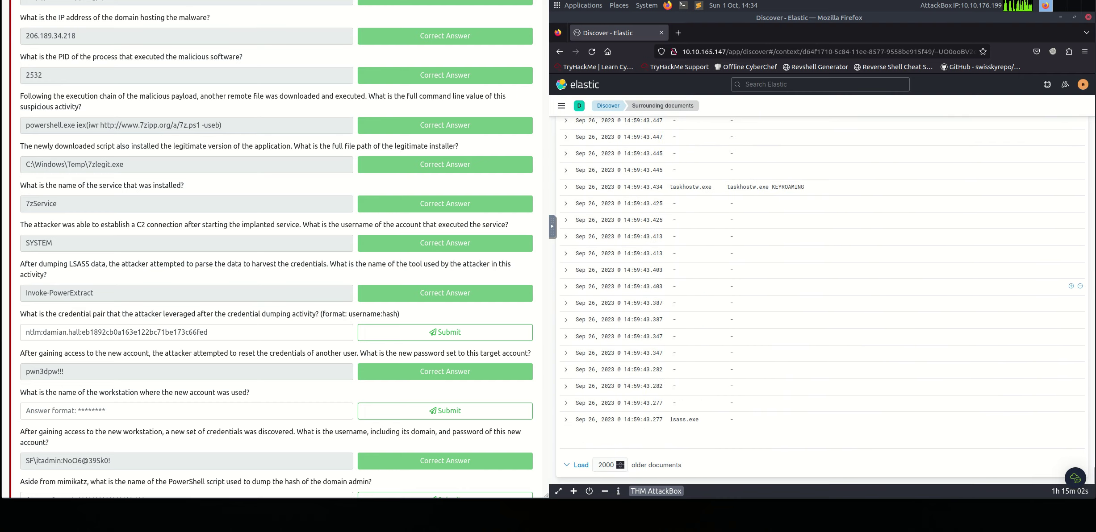
# Open the surrounding documents of the oldest lsass.exe event in the list and examine the preceding command lines back to 14:52:47
pyautogui.click(565, 419)
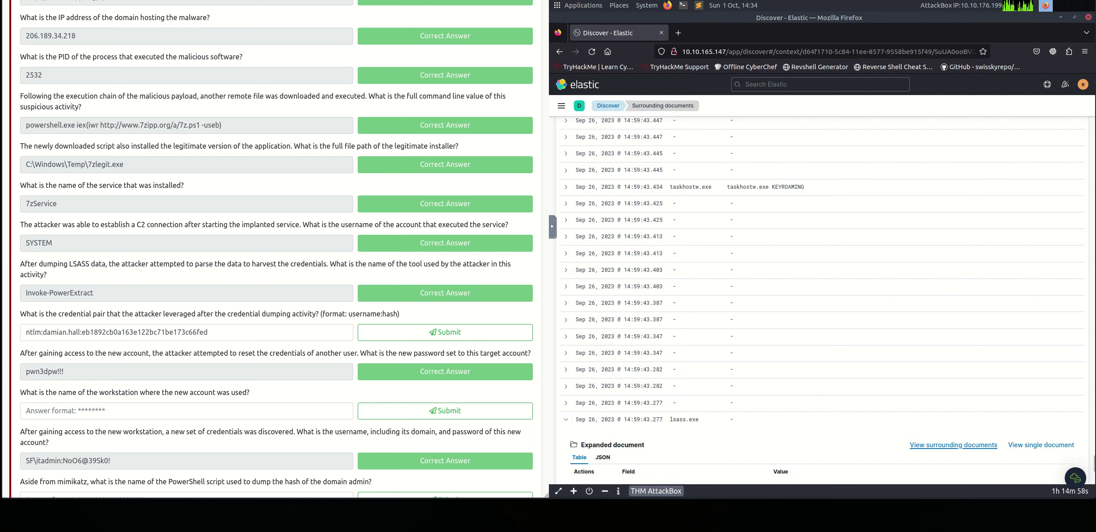
pyautogui.click(954, 445)
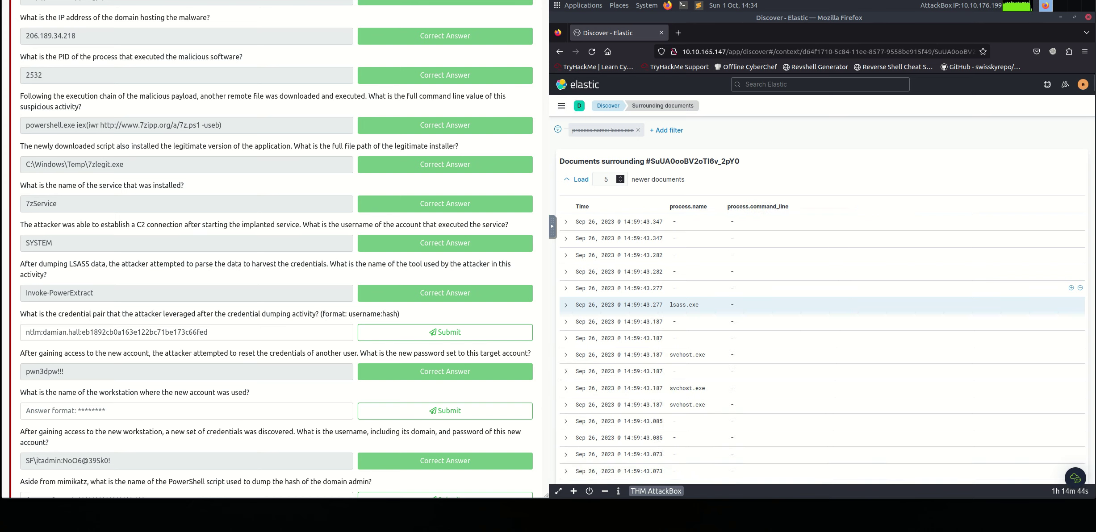
pyautogui.scroll(-10, 821, 295)
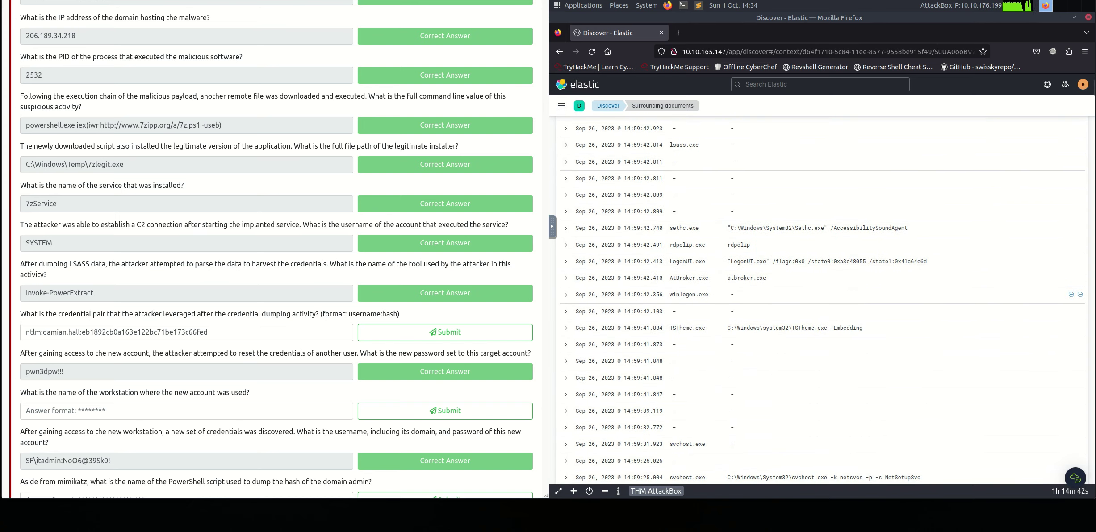
pyautogui.scroll(-5, 822, 301)
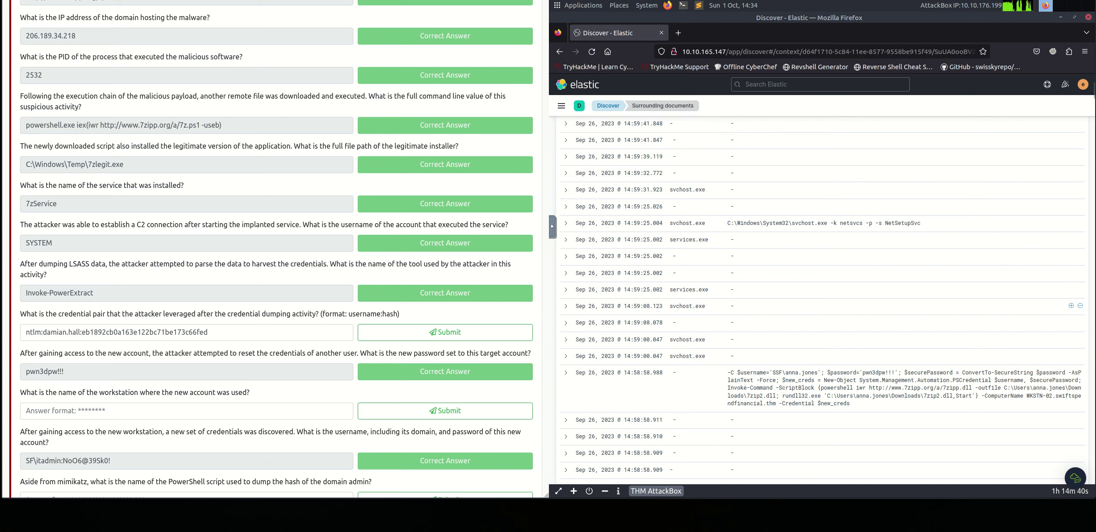
pyautogui.scroll(-8, 822, 299)
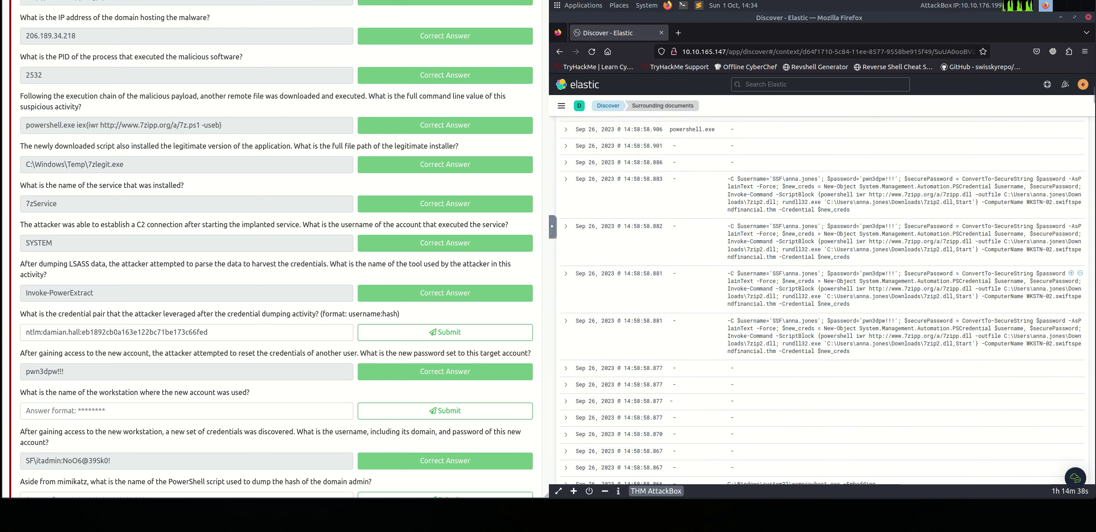
pyautogui.scroll(-10, 822, 299)
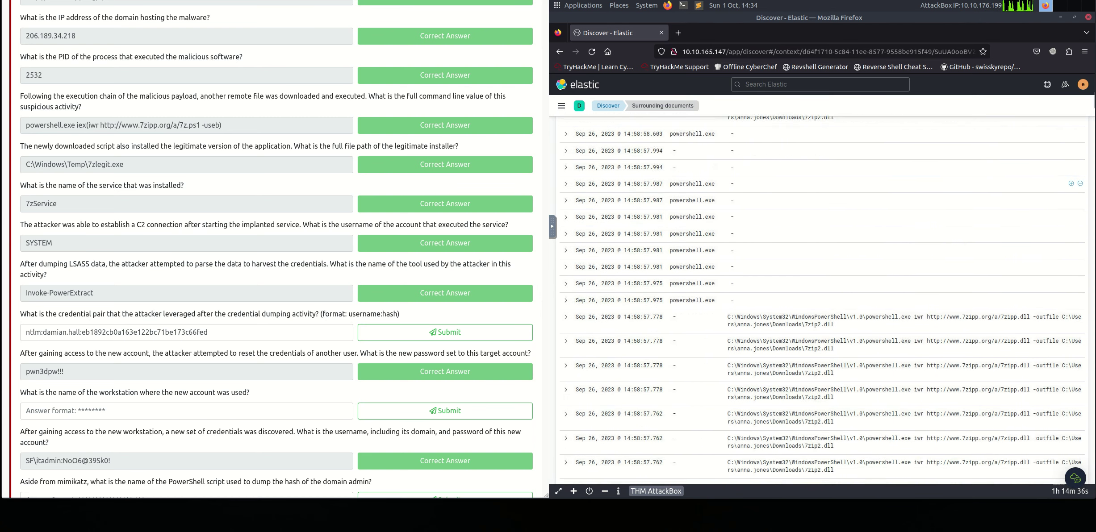
pyautogui.scroll(-10, 821, 299)
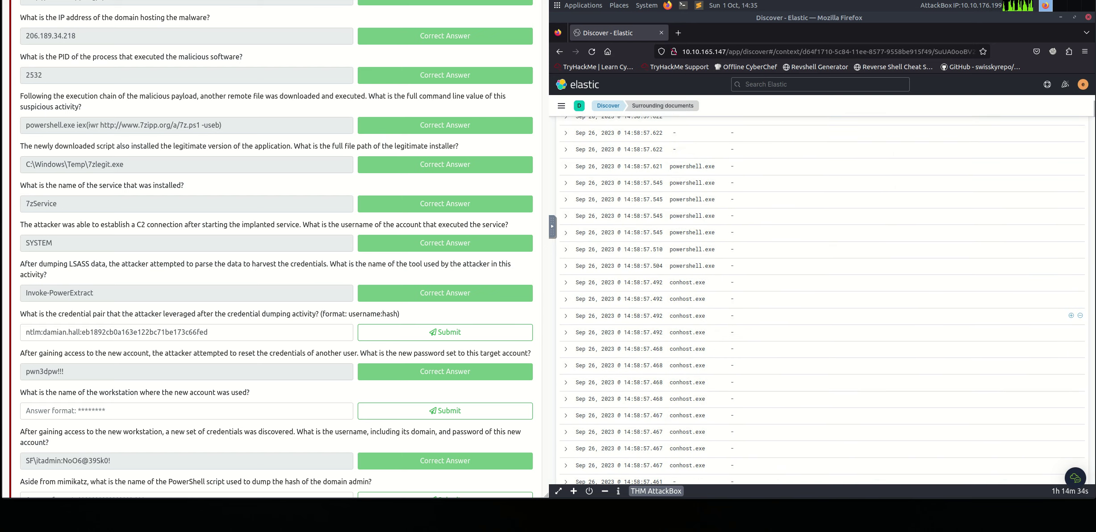
pyautogui.scroll(-10, 822, 299)
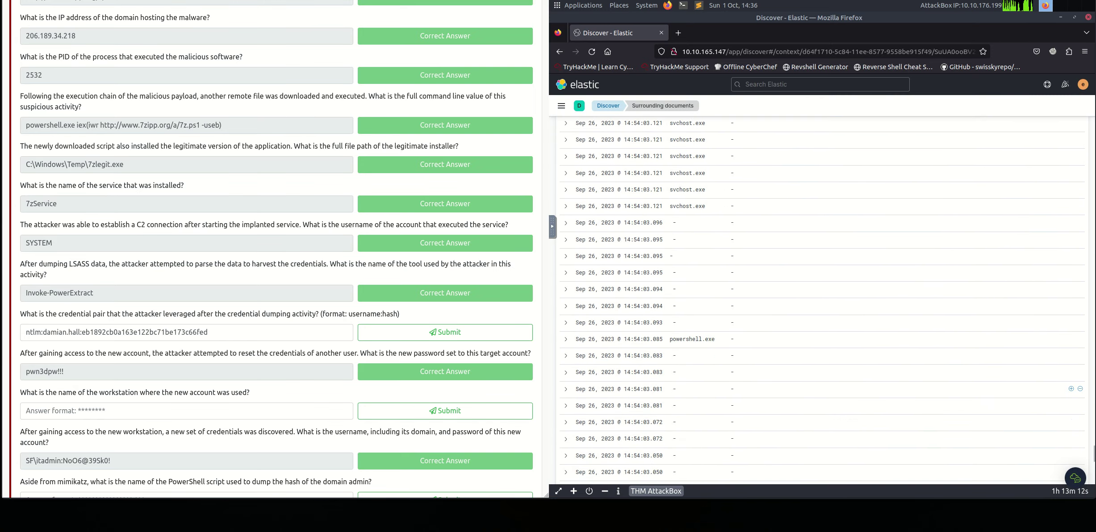
pyautogui.scroll(-5, 822, 299)
pyautogui.scroll(-15, 822, 299)
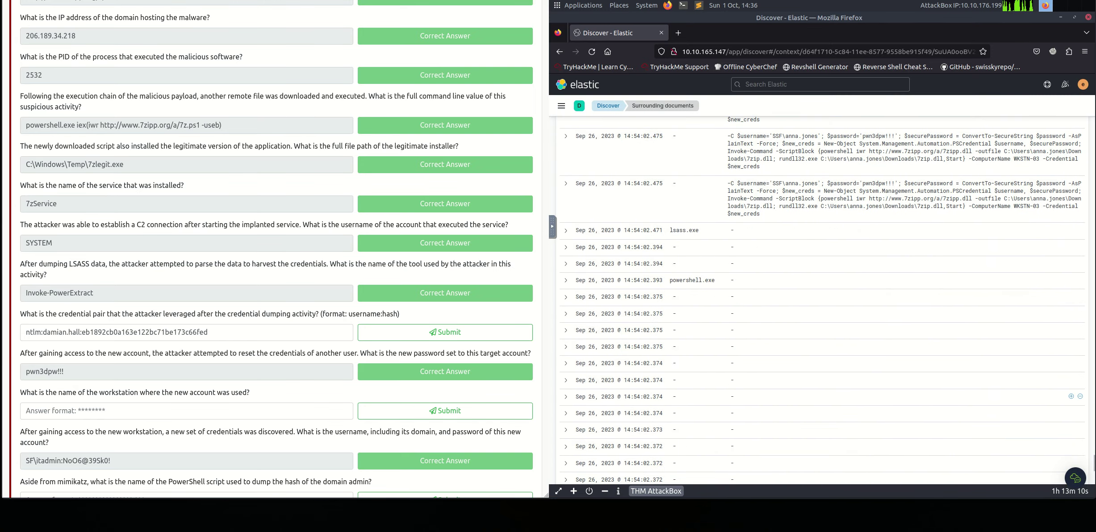
pyautogui.scroll(-3, 821, 299)
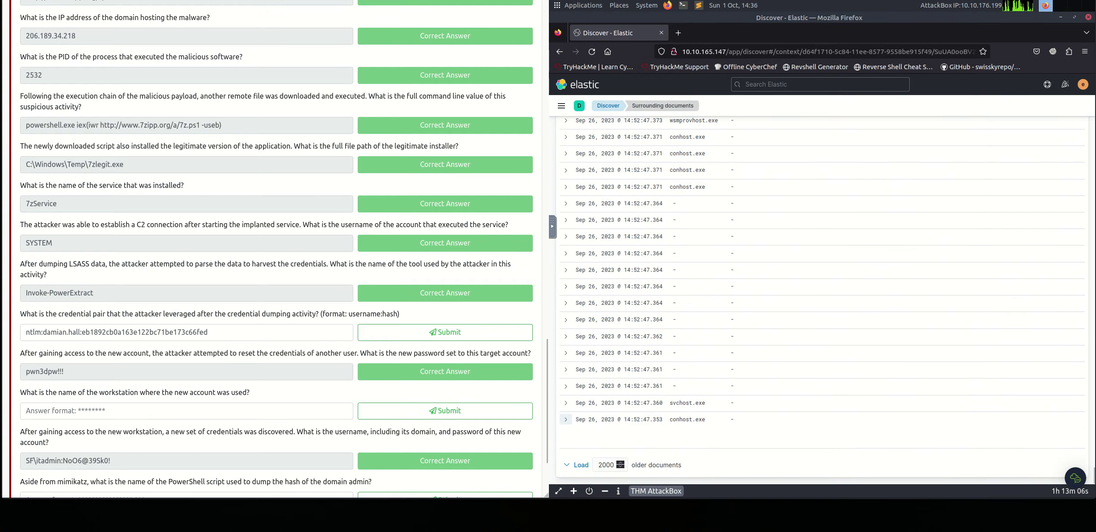
# Open the surrounding documents of the oldest conhost.exe event in the list and examine the preceding command lines back to 14:49:36
pyautogui.click(565, 420)
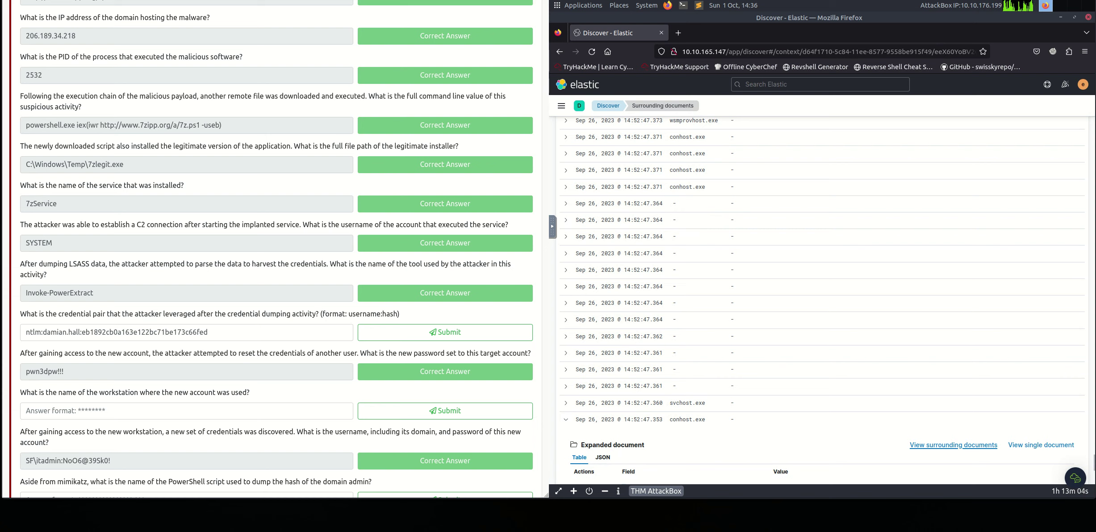
pyautogui.click(934, 449)
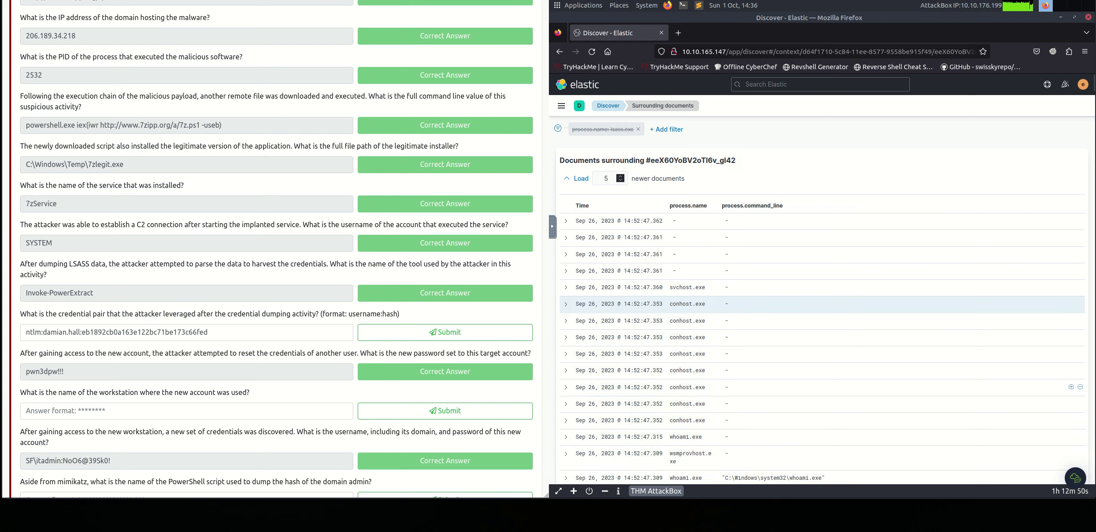
pyautogui.scroll(-5, 1074, 290)
pyautogui.scroll(-10, 1074, 291)
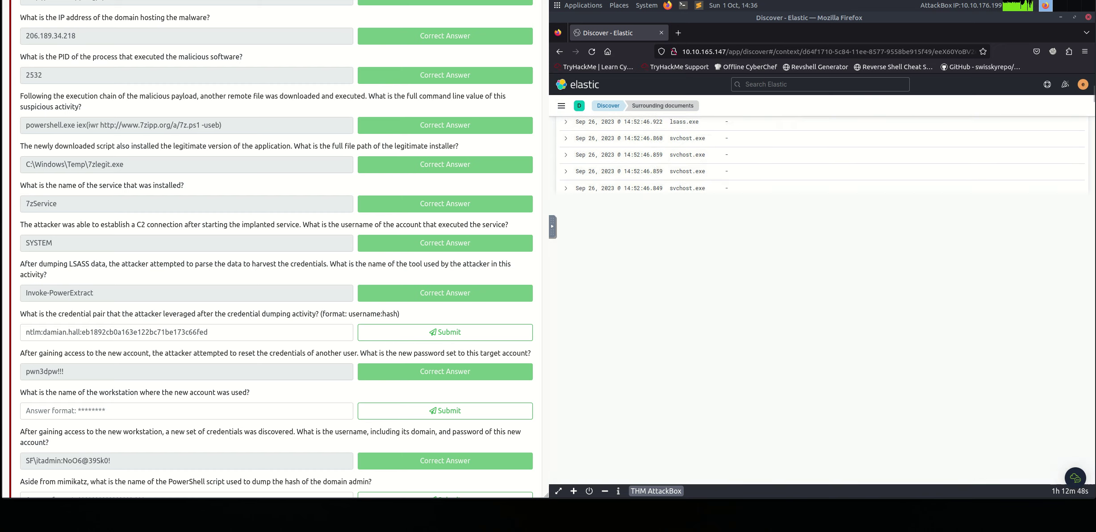
pyautogui.scroll(-10, 822, 300)
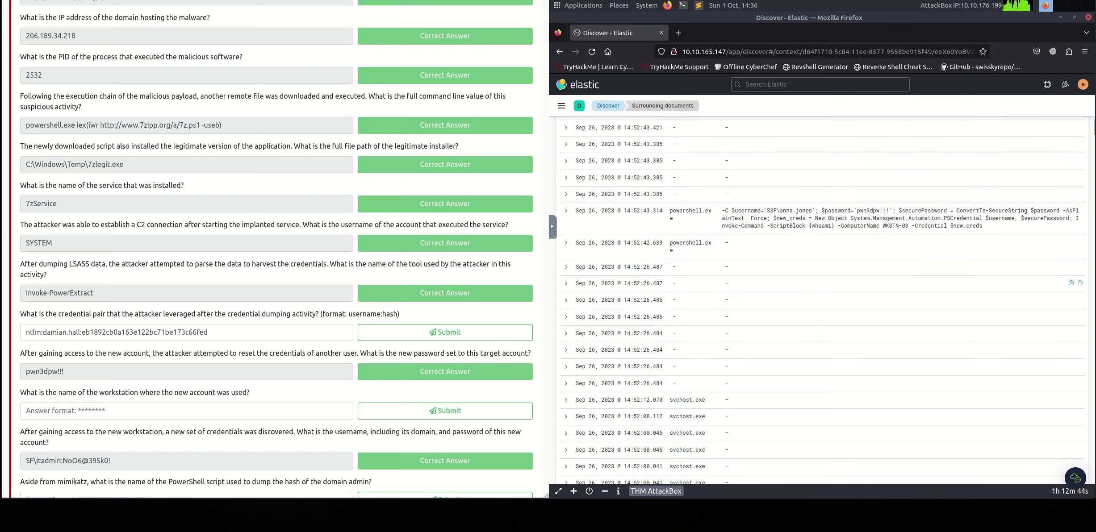
pyautogui.scroll(-10, 1074, 299)
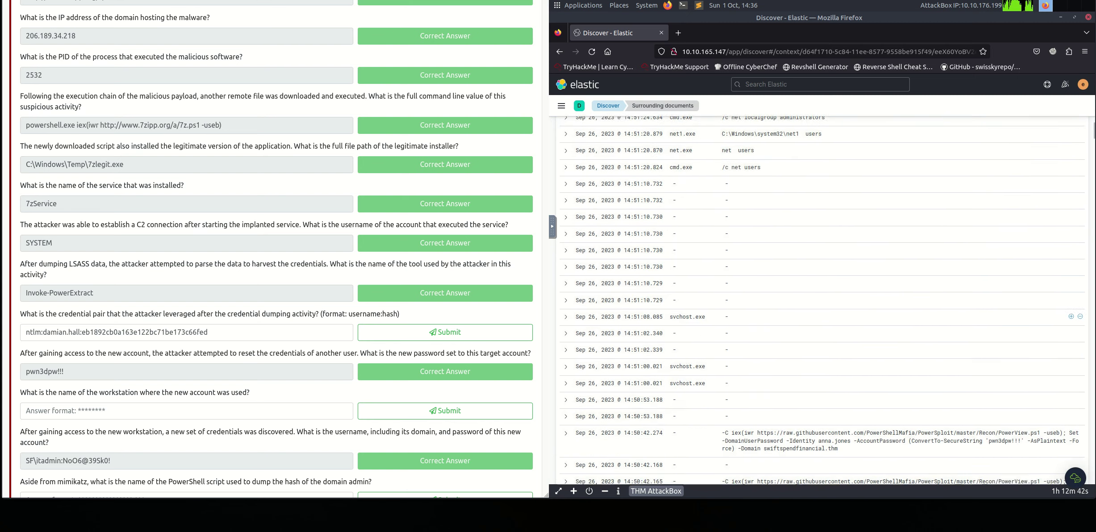
pyautogui.scroll(2, 822, 299)
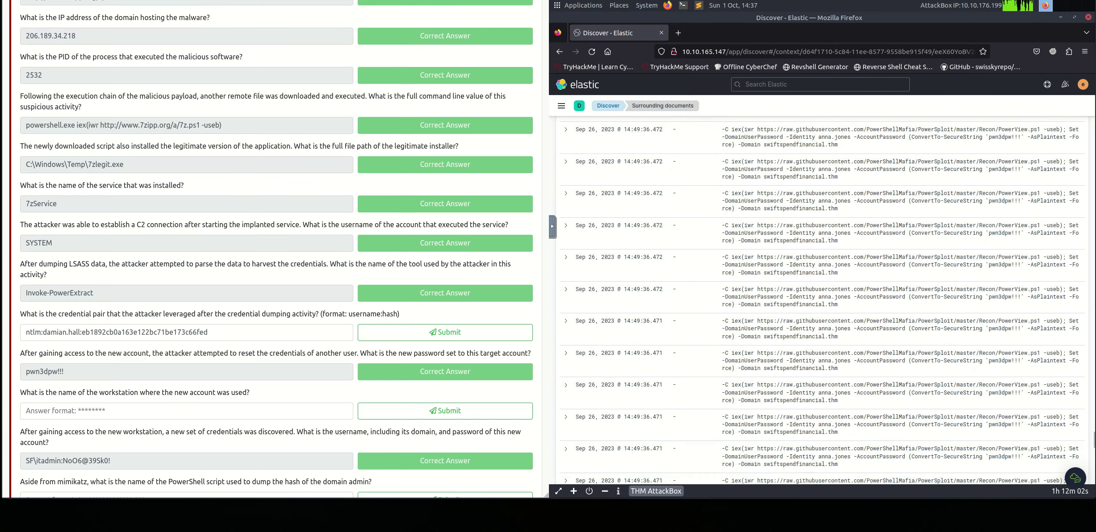
pyautogui.scroll(-15, 849, 312)
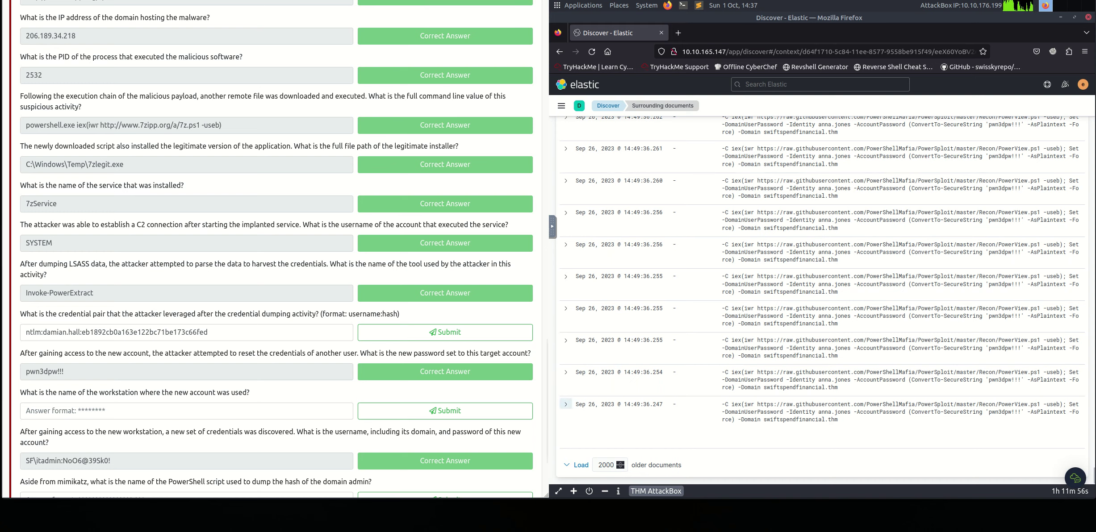
# Open the surrounding documents of the oldest Set-DomainUserPassword event in the list and examine the preceding command lines back to 14:33:02
pyautogui.click(566, 404)
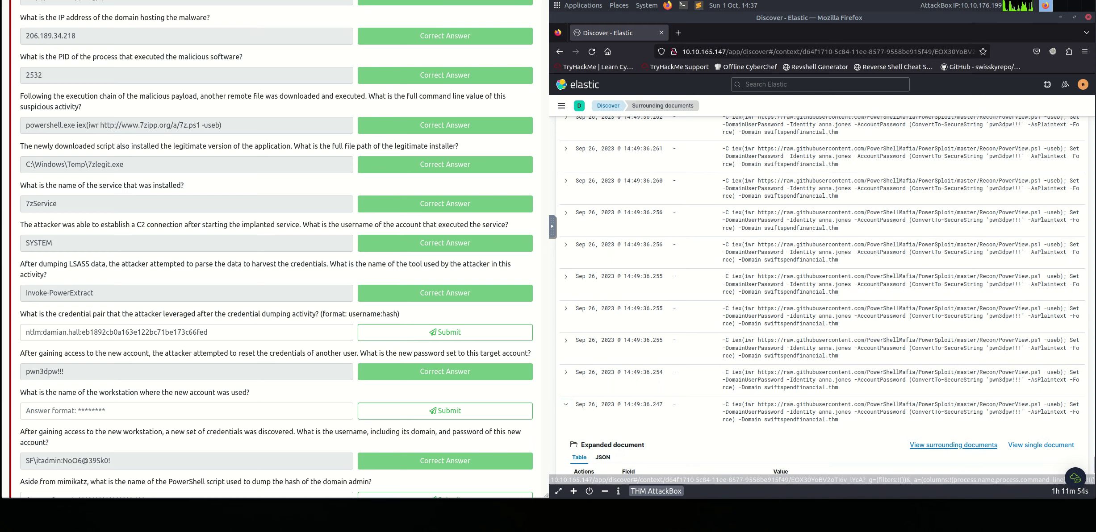
pyautogui.click(953, 445)
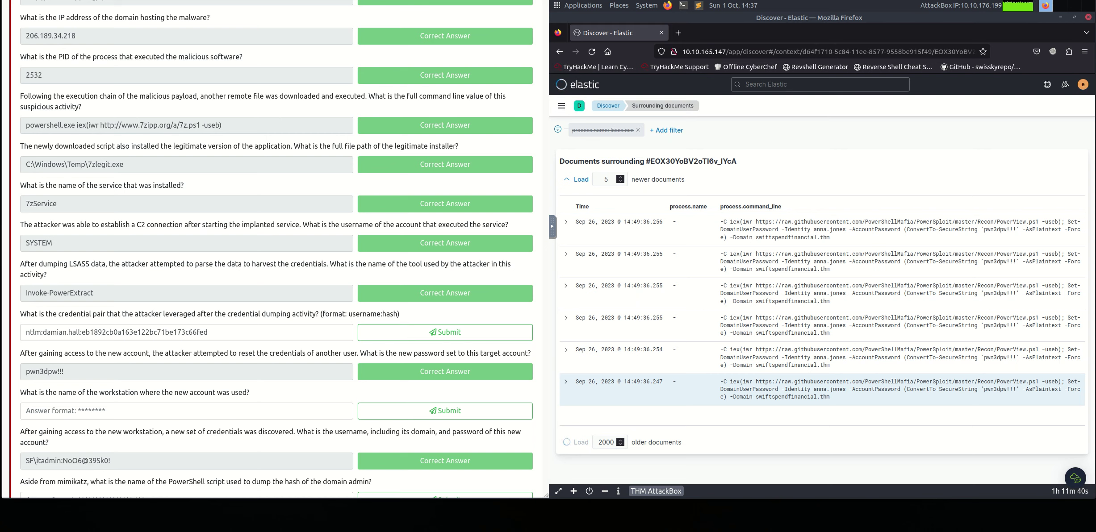
pyautogui.scroll(-5, 822, 299)
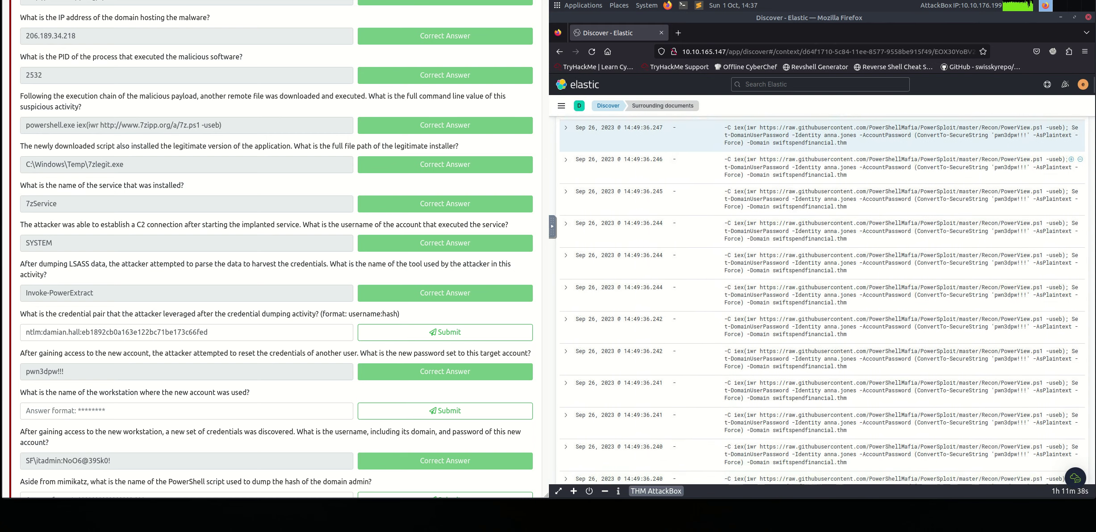
pyautogui.scroll(-5, 822, 299)
pyautogui.scroll(-5, 822, 299)
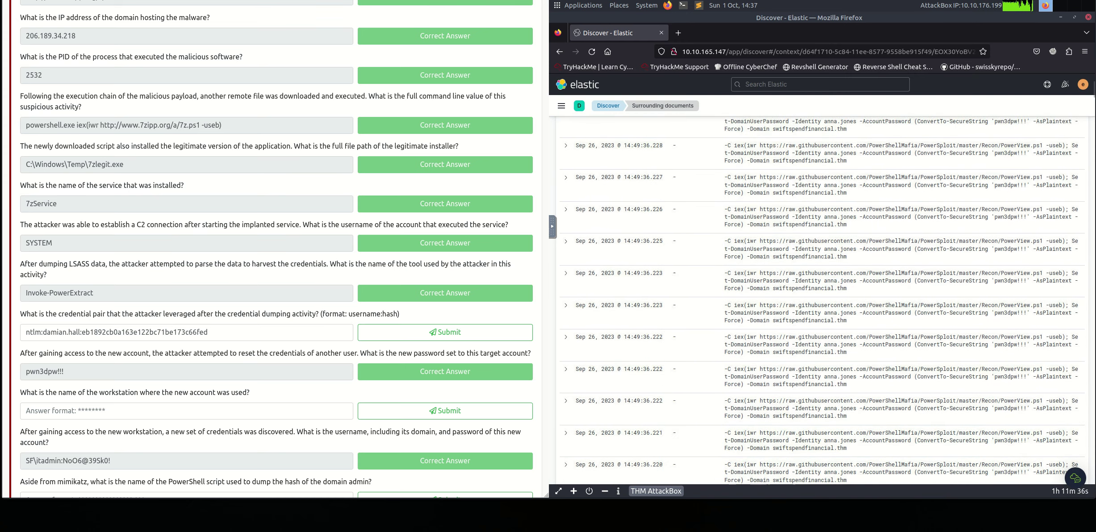
pyautogui.scroll(-5, 822, 299)
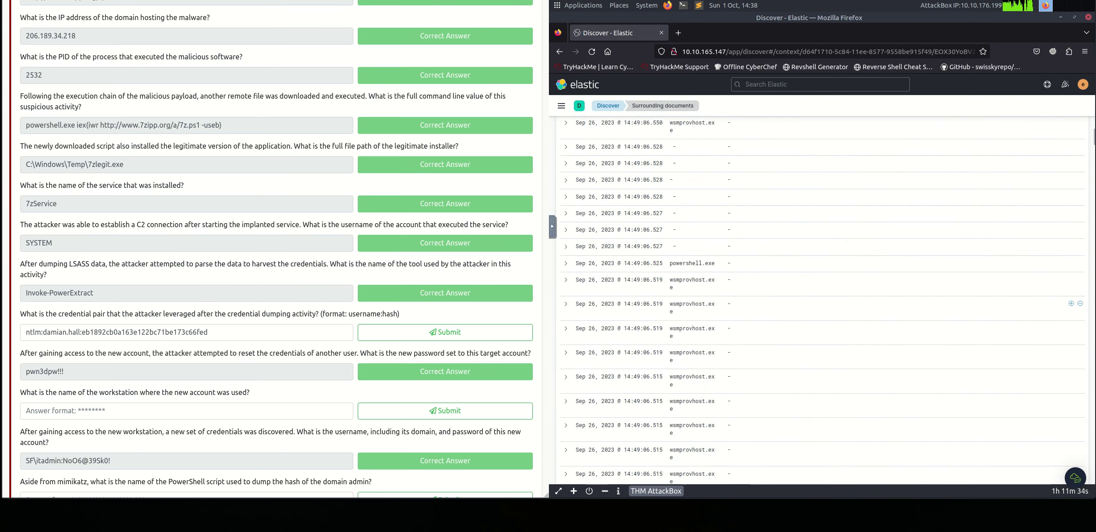
pyautogui.scroll(-5, 822, 303)
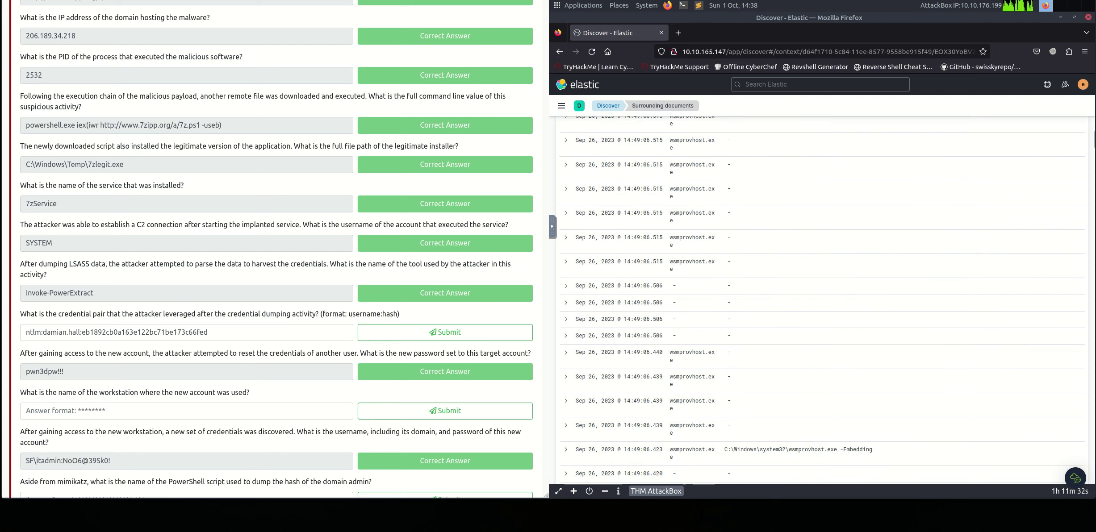
pyautogui.scroll(-5, 822, 304)
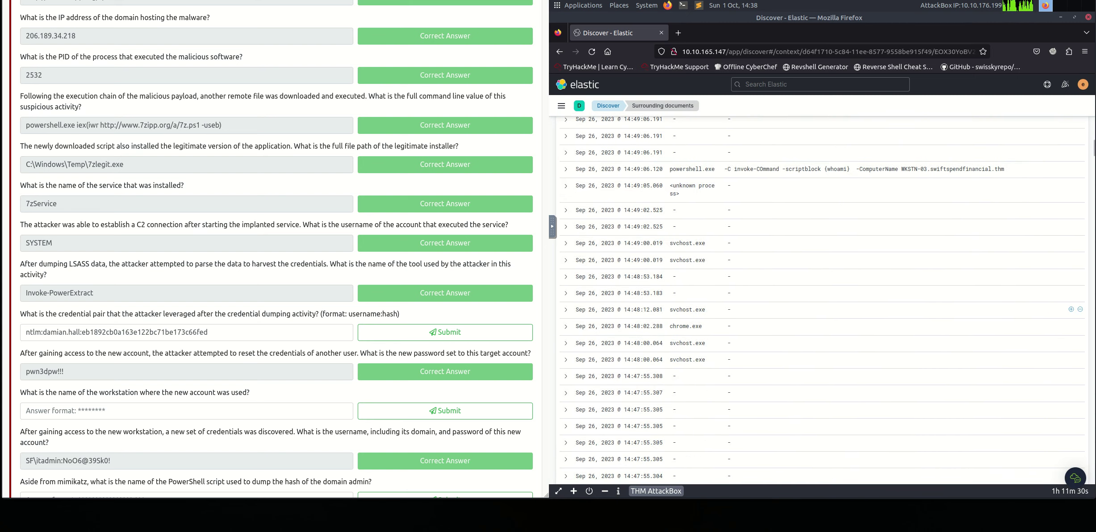
pyautogui.scroll(-8, 822, 304)
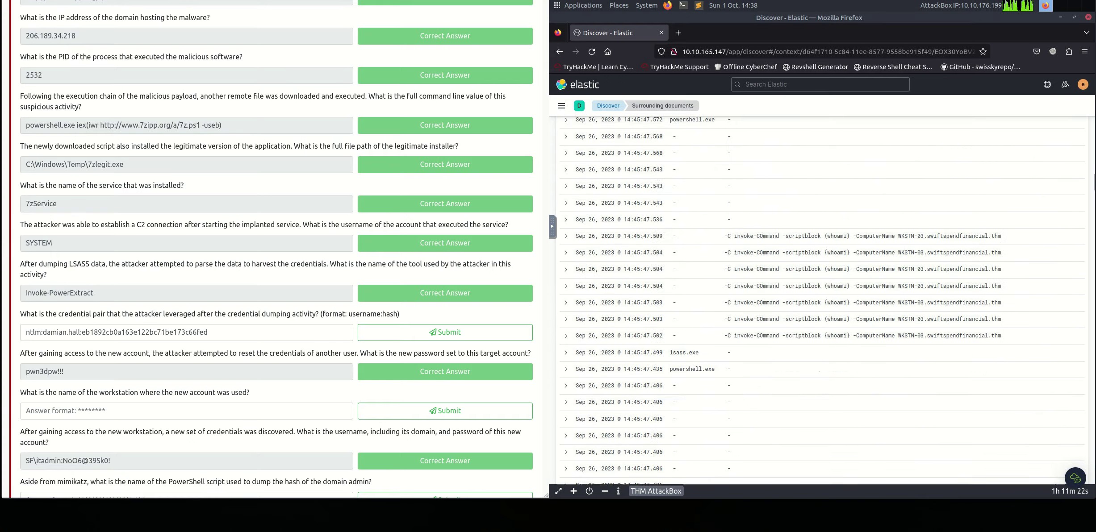
pyautogui.scroll(-10, 822, 304)
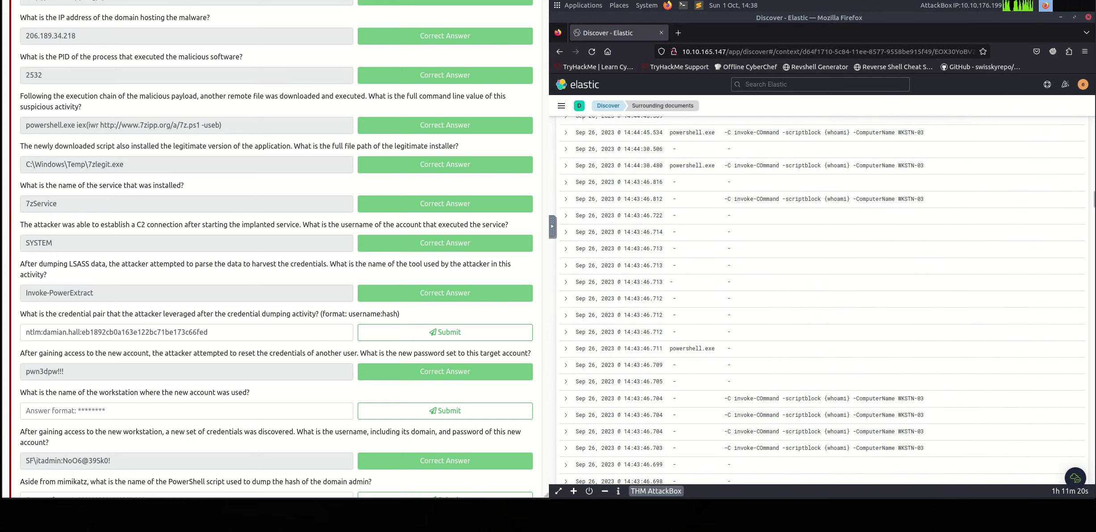
pyautogui.scroll(-10, 822, 303)
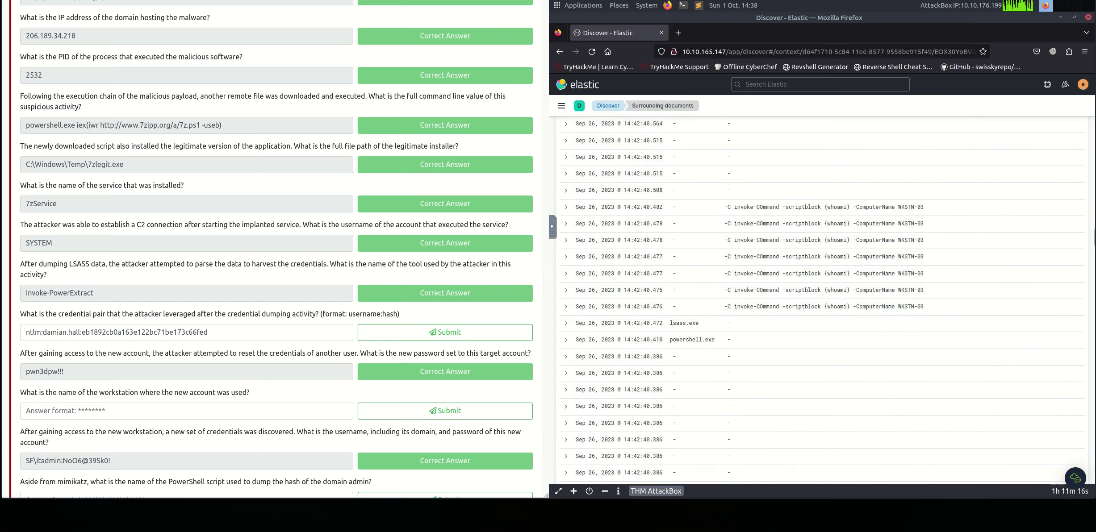
pyautogui.scroll(-5, 821, 304)
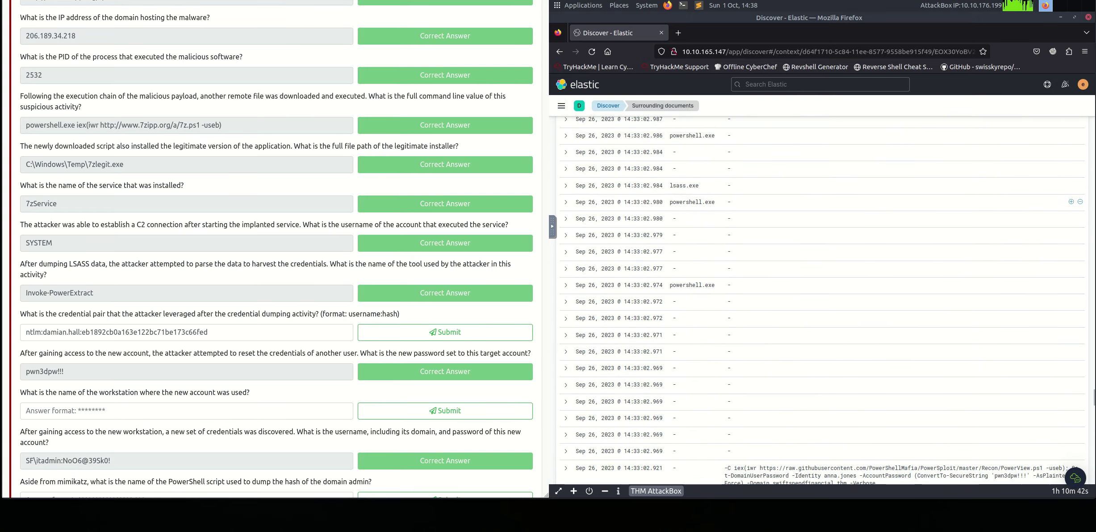
# Open the surrounding documents of the oldest Set-DomainUserPassword event in the list, timestamped 14:33:01.480
pyautogui.scroll(-15, 1074, 355)
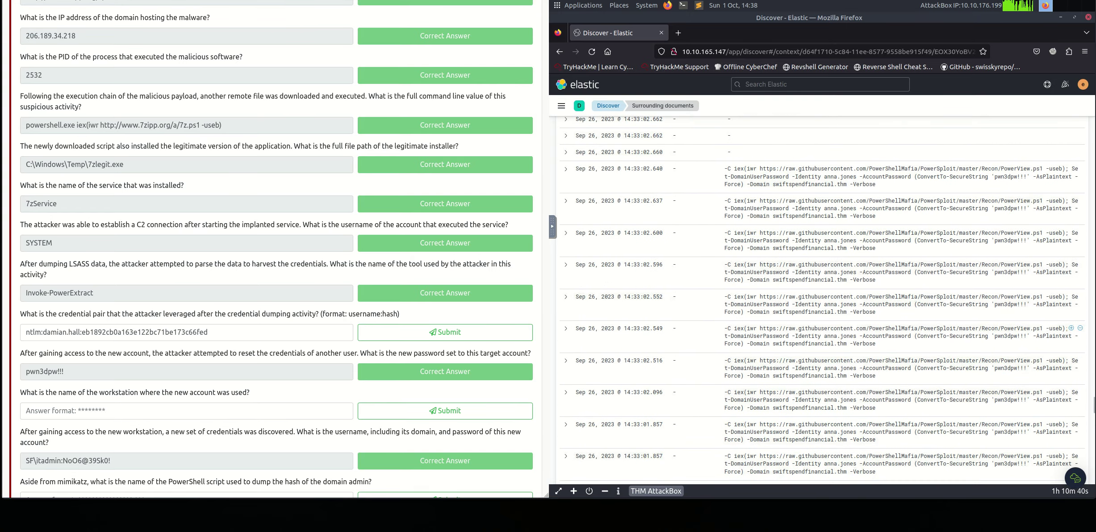
pyautogui.scroll(-10, 1074, 355)
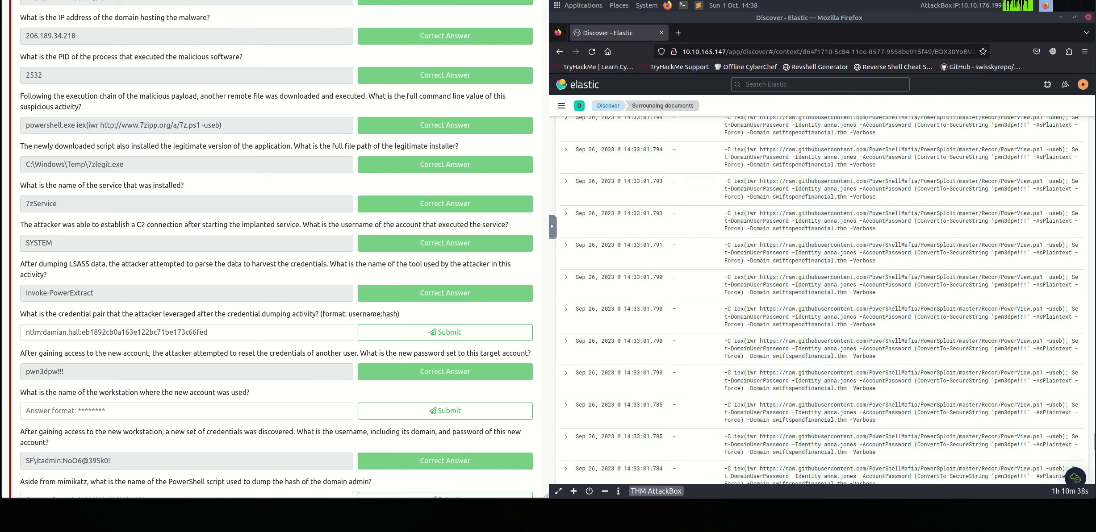
pyautogui.scroll(-5, 1074, 376)
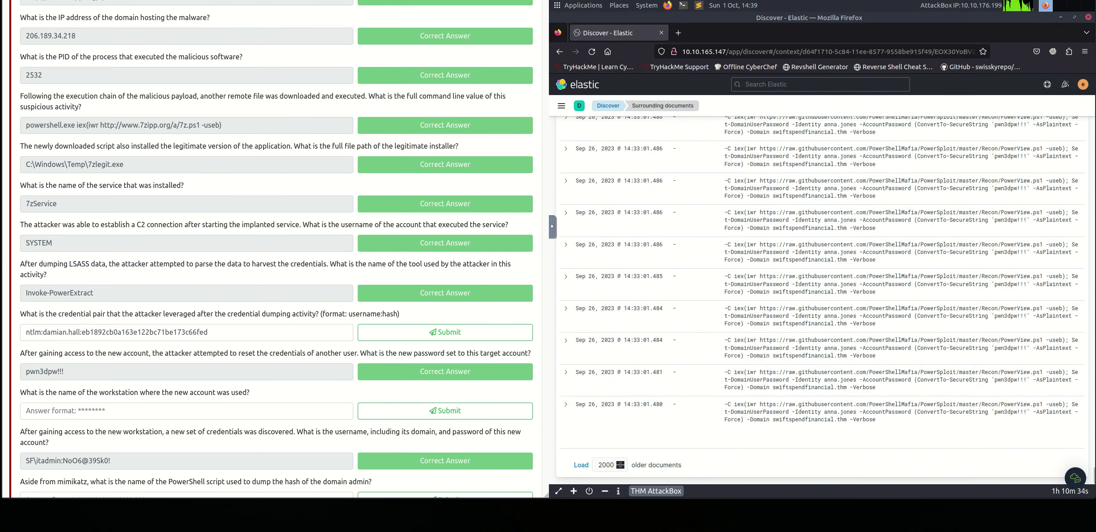
pyautogui.click(566, 404)
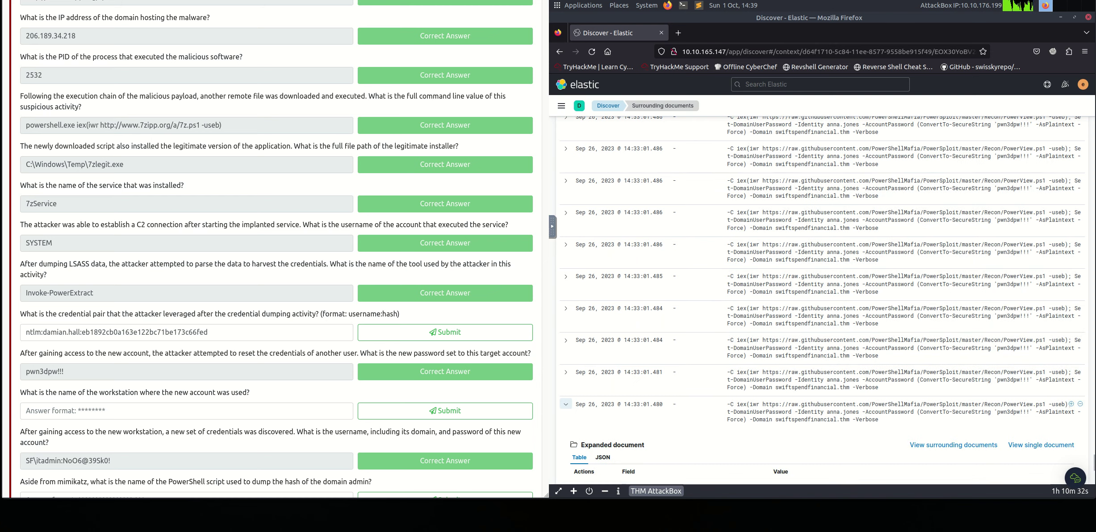
pyautogui.click(954, 445)
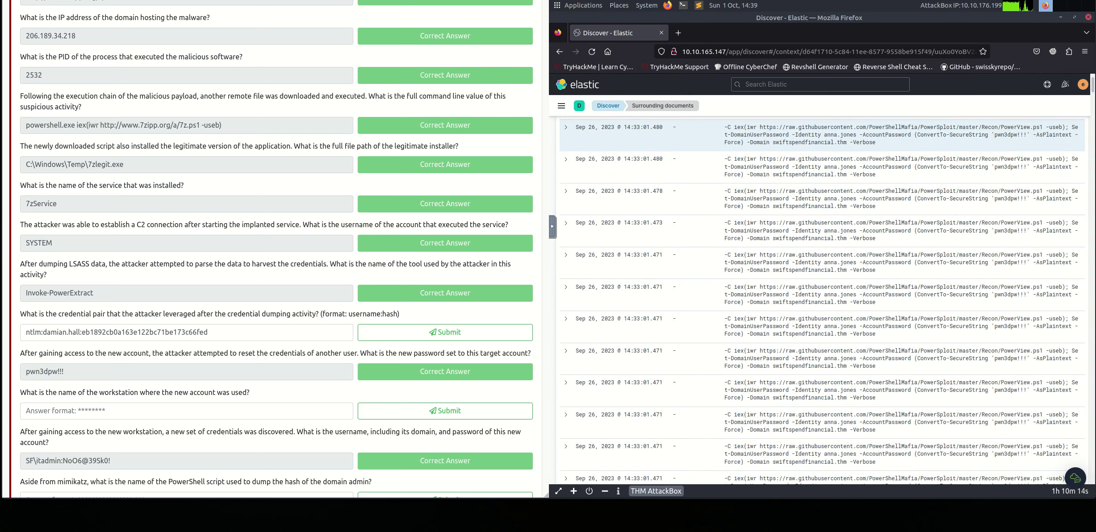
# Examine the process names and command lines of the events from 14:33:01 back to 14:29:57 on Sep 26, 2023
pyautogui.scroll(-10, 822, 300)
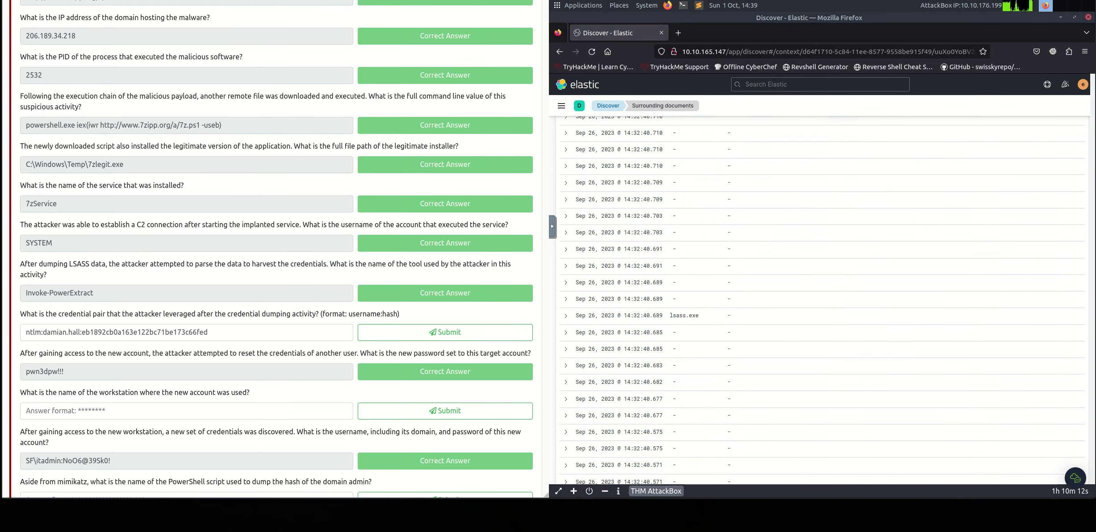
pyautogui.scroll(10, 822, 299)
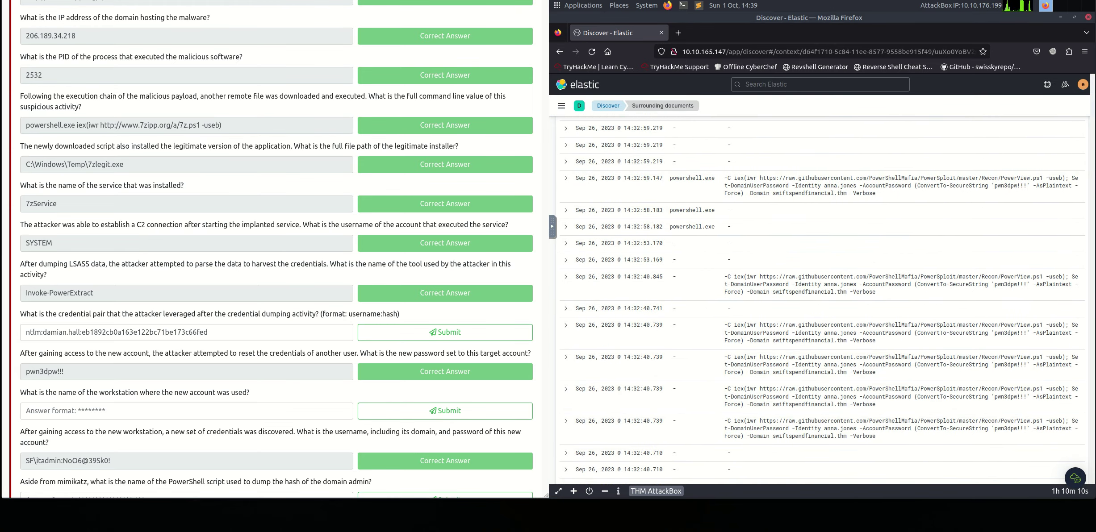
pyautogui.scroll(-10, 821, 299)
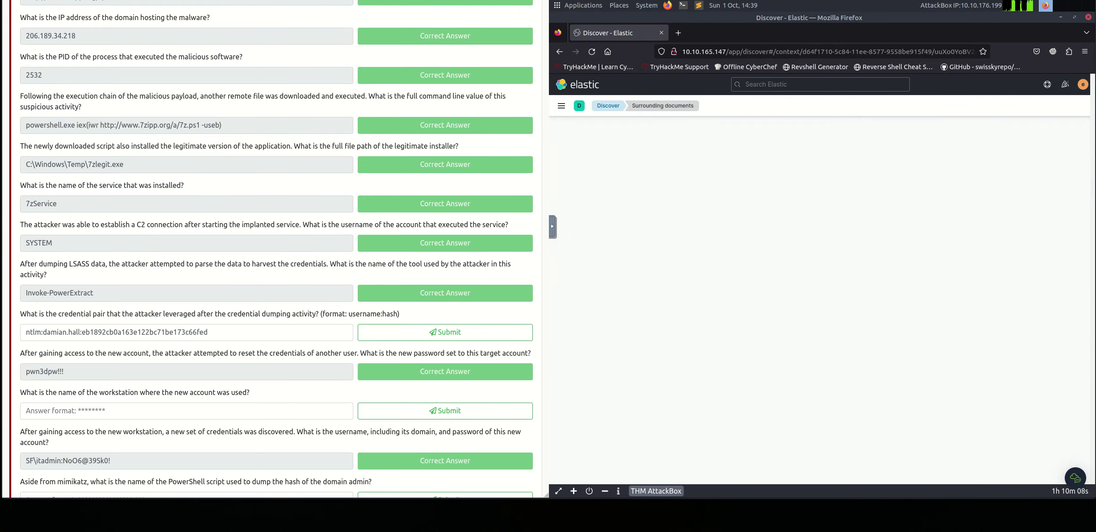
pyautogui.scroll(-10, 822, 300)
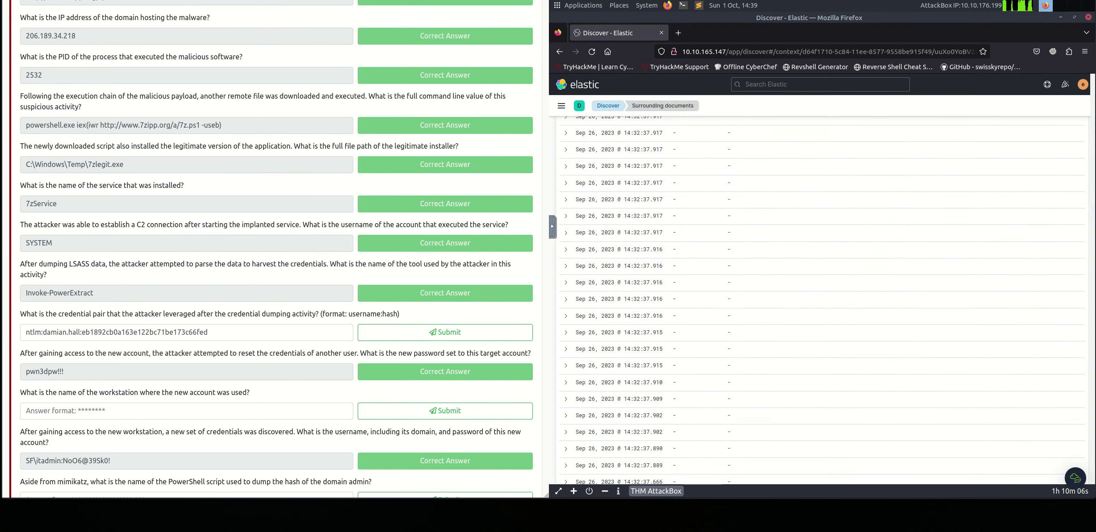
pyautogui.scroll(-5, 822, 300)
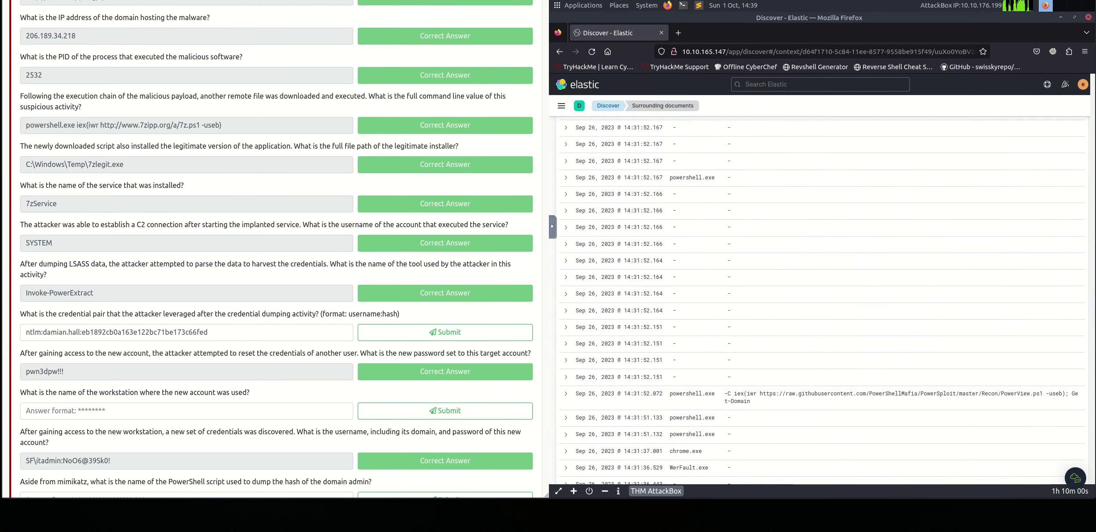
pyautogui.scroll(-5, 822, 299)
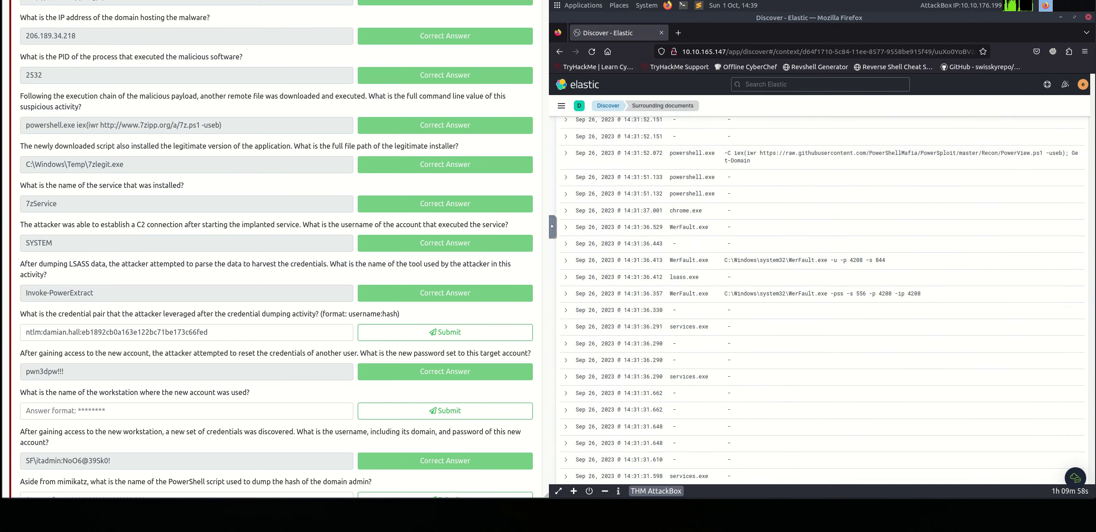
pyautogui.scroll(-3, 822, 300)
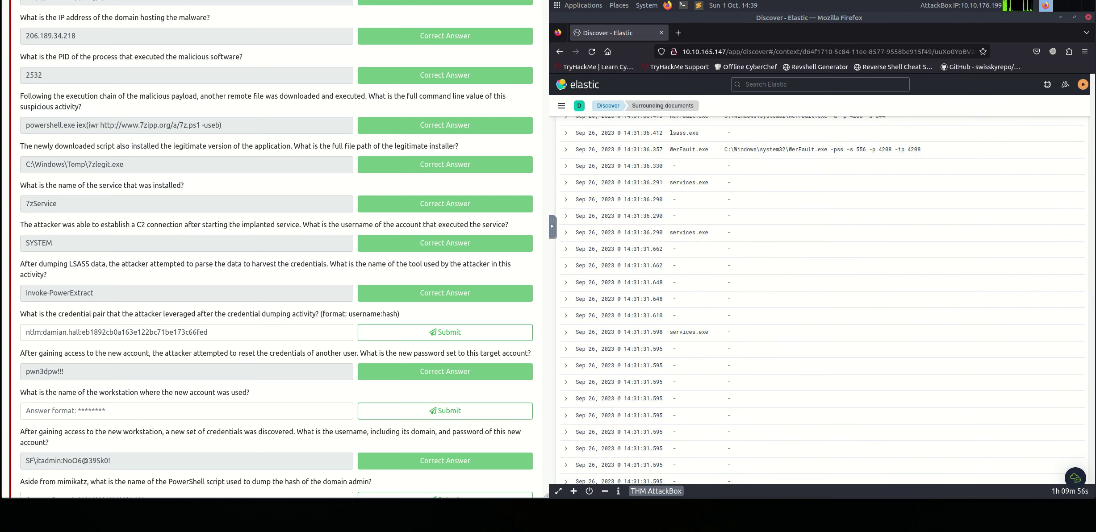
pyautogui.scroll(-10, 822, 299)
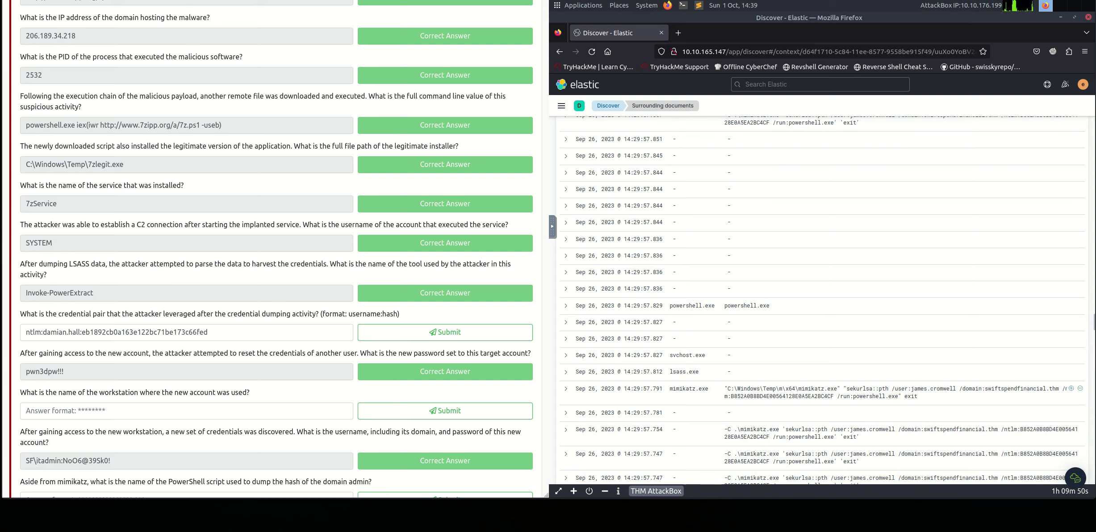
# Replace the username in the credential pair answer with the one copied from the 14:29:57.791 mimikatz.exe pass-the-hash command
pyautogui.moveTo(911, 389); pyautogui.dragTo(956, 389)
pyautogui.rightClick(956, 390)
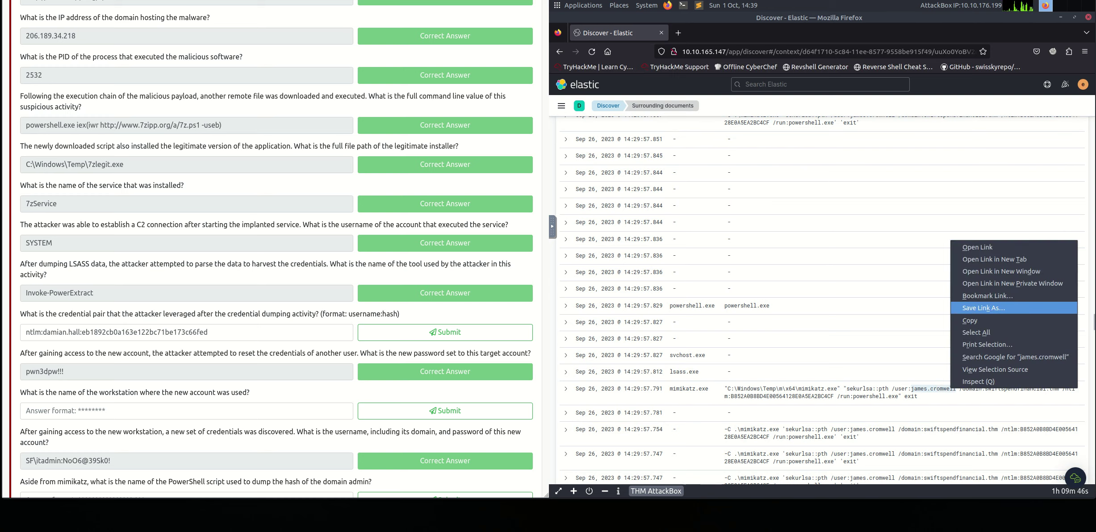
pyautogui.click(983, 321)
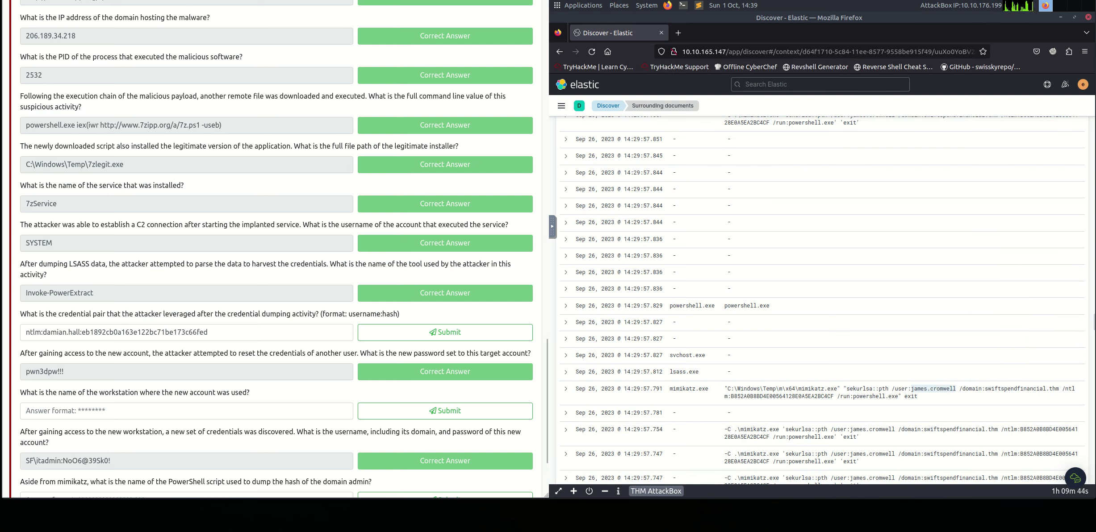
pyautogui.moveTo(43, 332); pyautogui.dragTo(82, 333)
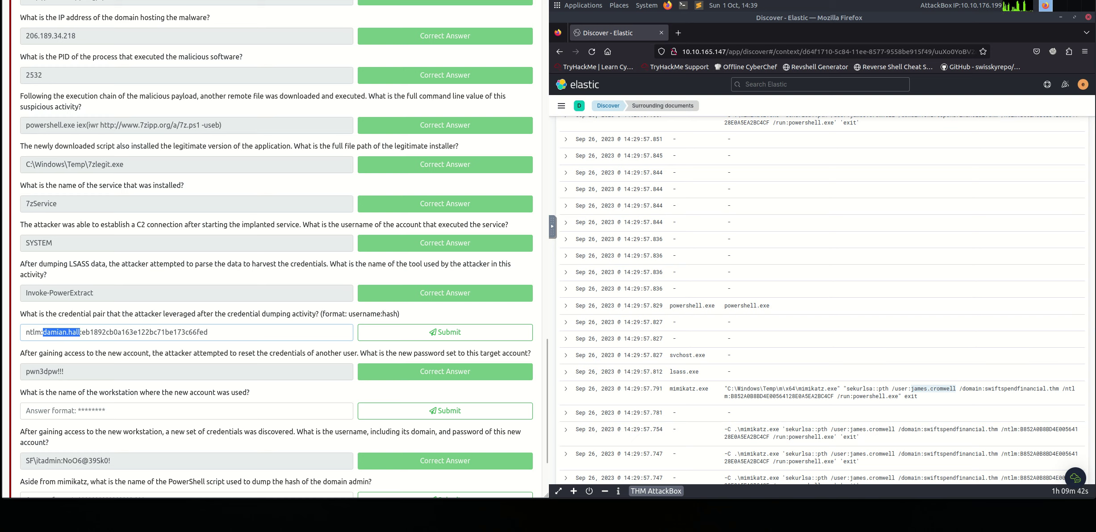
pyautogui.rightClick(77, 334)
pyautogui.click(134, 470)
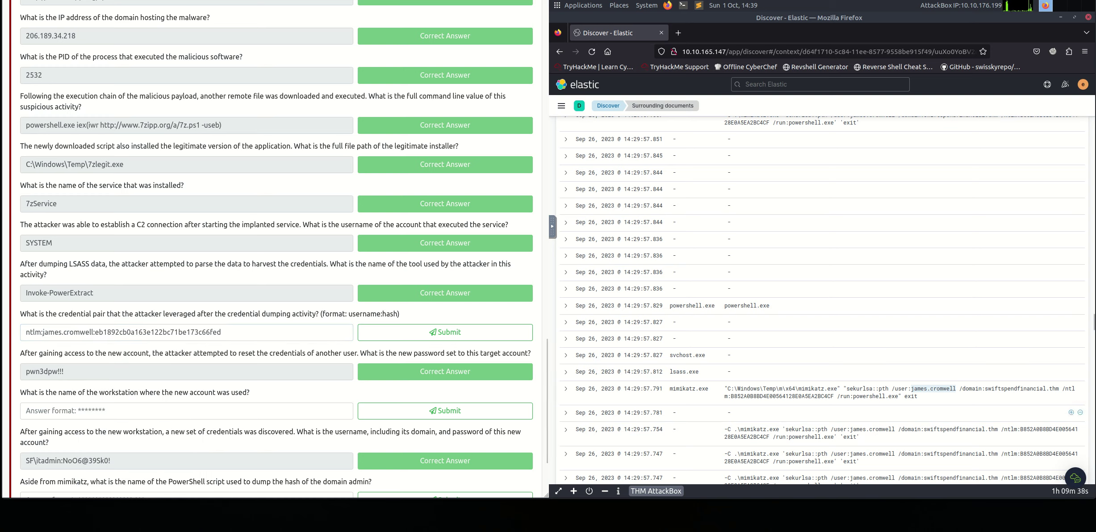
# Replace the hash in the credential pair answer with the NTLM hash copied from the same mimikatz.exe command and submit it
pyautogui.moveTo(730, 397); pyautogui.dragTo(833, 397)
pyautogui.rightClick(831, 397)
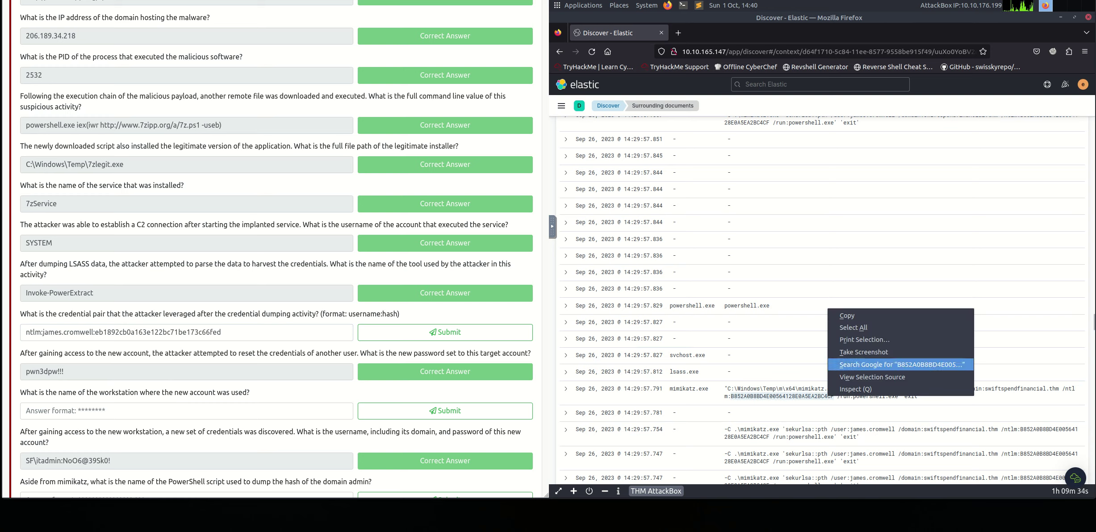
pyautogui.click(849, 314)
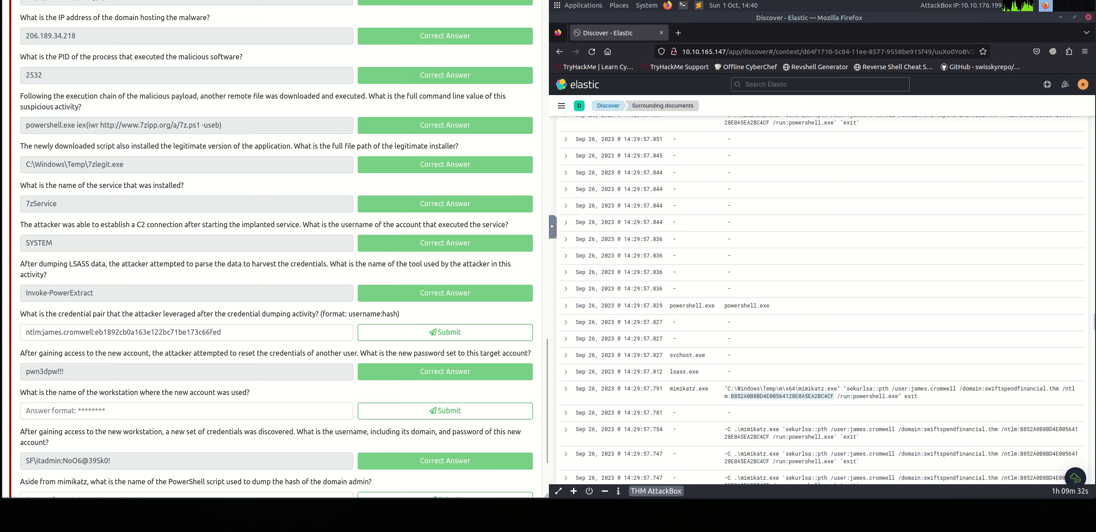
pyautogui.moveTo(95, 332); pyautogui.dragTo(221, 332)
pyautogui.rightClick(212, 334)
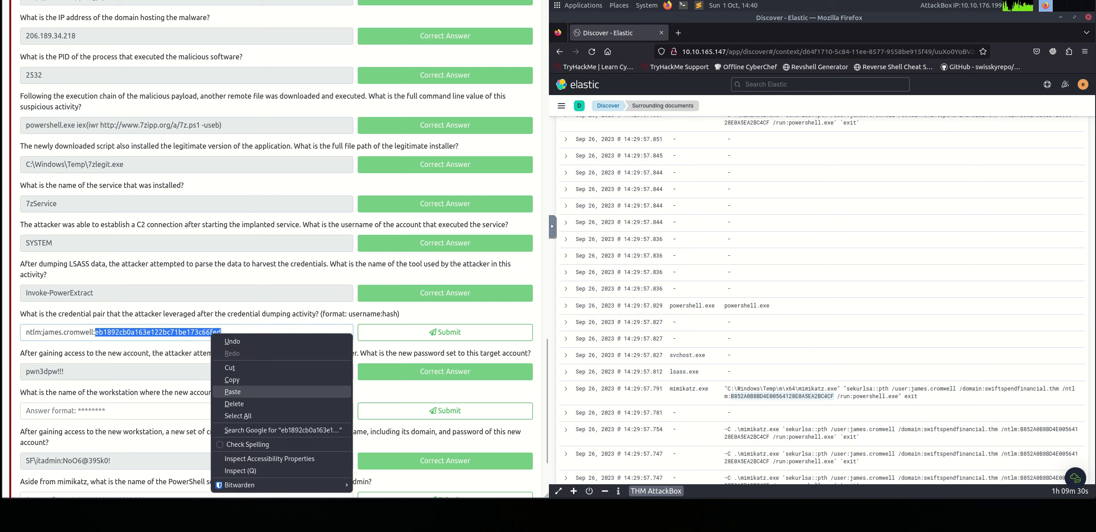
pyautogui.click(232, 391)
pyautogui.click(445, 333)
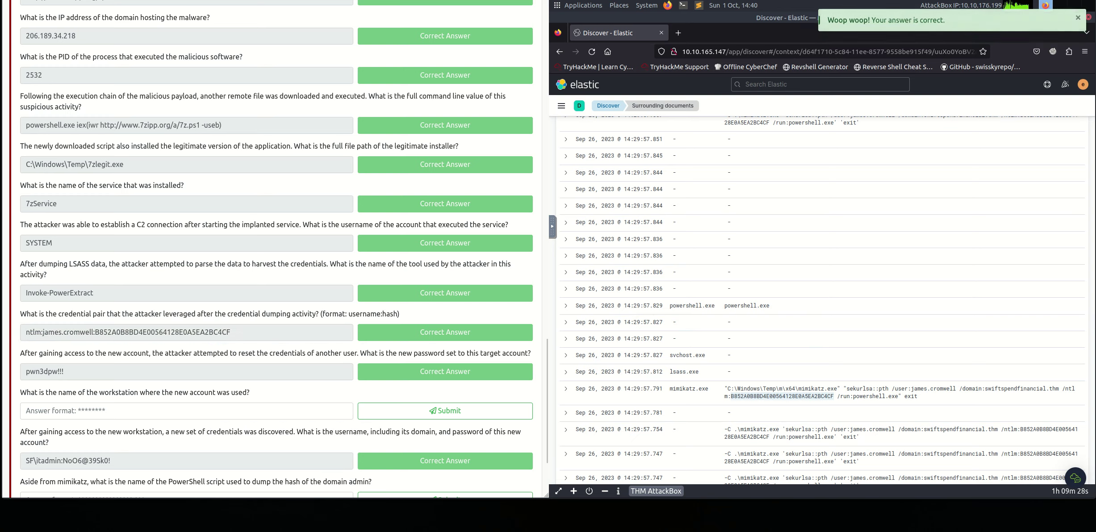
# Check the question about the workstation where the new account was used and expand the 14:29:57.791 mimikatz.exe event's fields
pyautogui.scroll(-2, 277, 249)
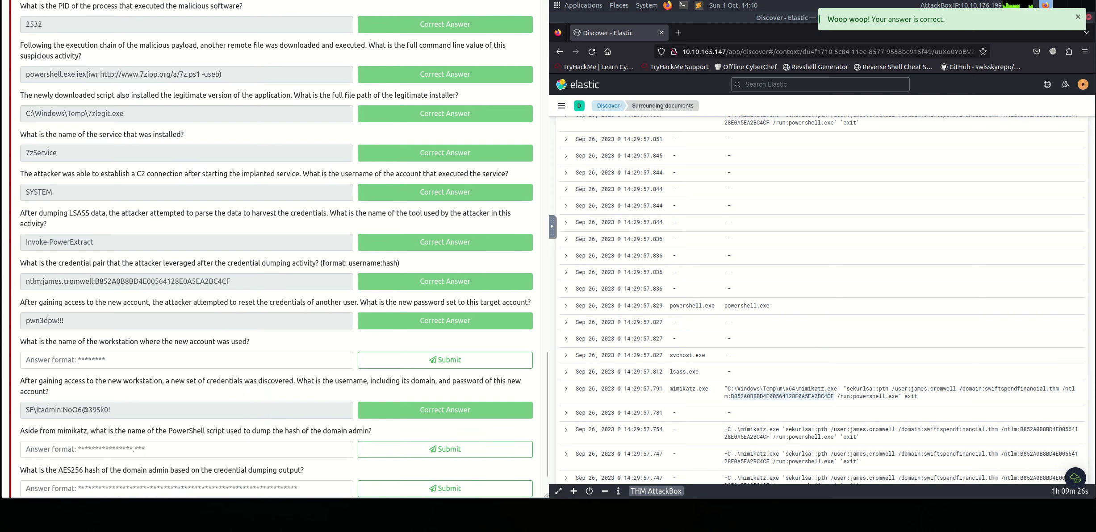
pyautogui.scroll(-2, 275, 250)
pyautogui.moveTo(160, 291); pyautogui.dragTo(249, 290)
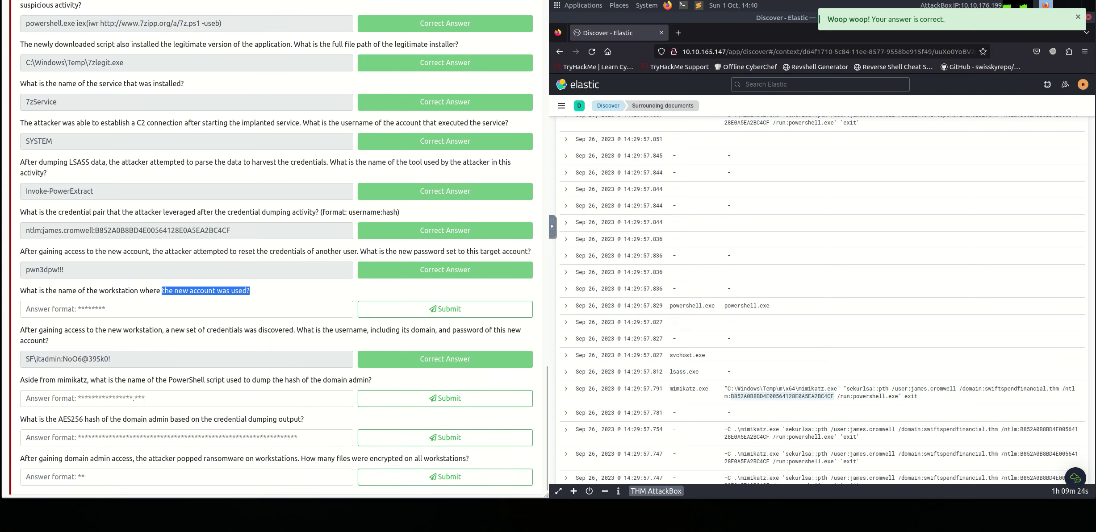
pyautogui.click(250, 291)
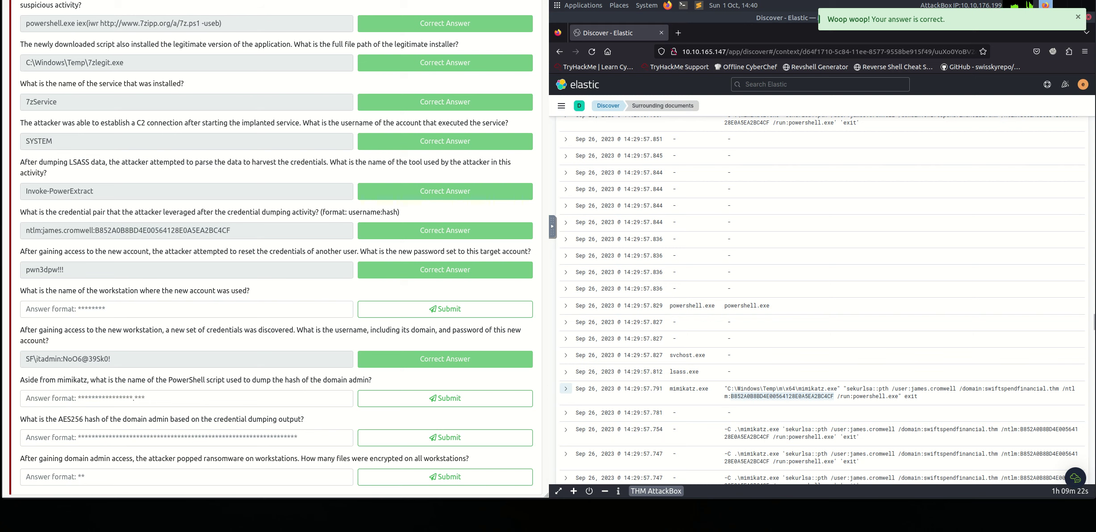
pyautogui.click(565, 388)
pyautogui.scroll(-10, 581, 339)
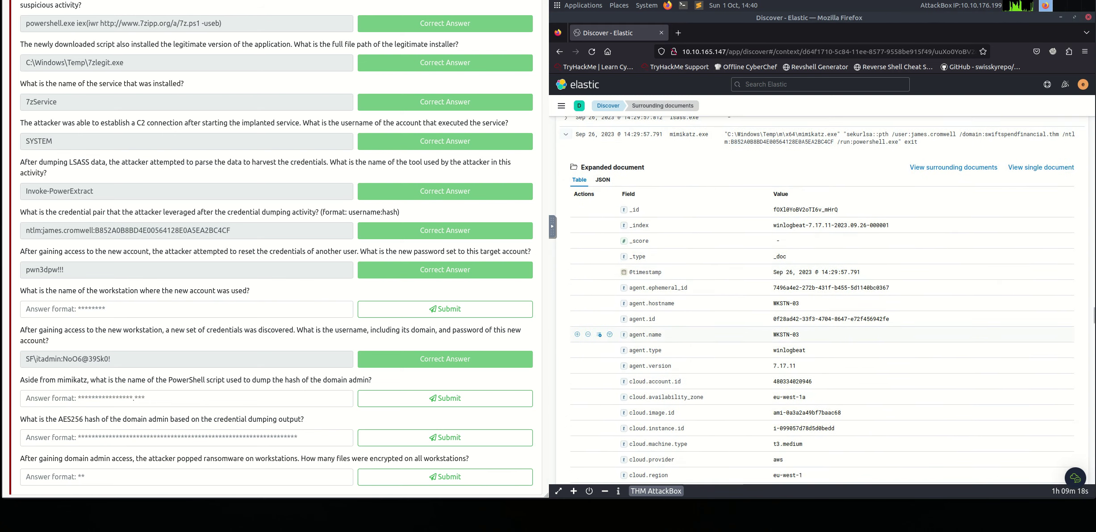
# Try the expanded event's agent.name, WKSTN-03, as the answer for the workstation where the new account was used
pyautogui.moveTo(773, 335); pyautogui.dragTo(800, 335)
pyautogui.rightClick(785, 335)
pyautogui.click(800, 344)
pyautogui.rightClick(83, 313)
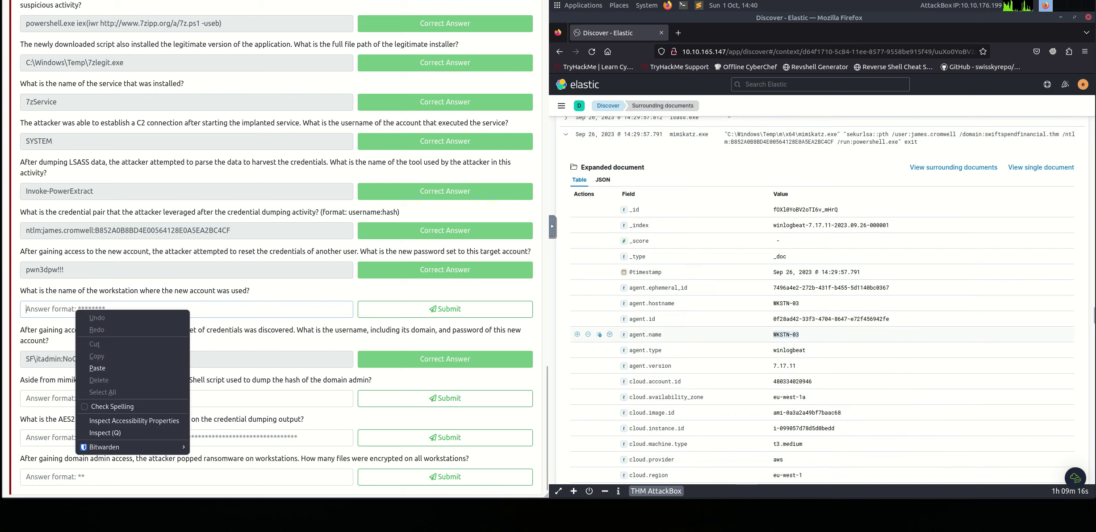
pyautogui.click(102, 369)
pyautogui.click(445, 309)
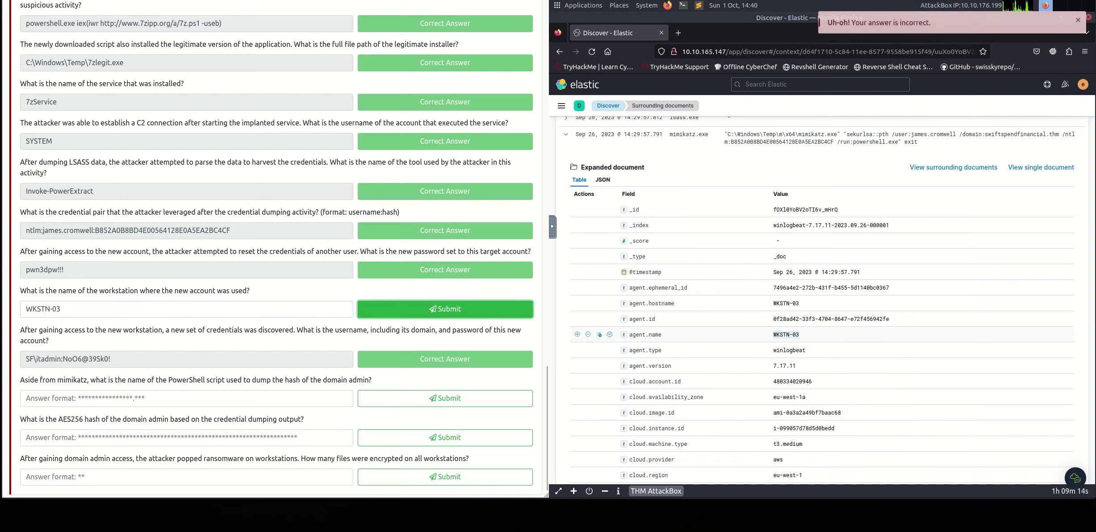
# Collapse the expanded mimikatz.exe event and examine the preceding command lines back to 14:29:10
pyautogui.scroll(2, 804, 402)
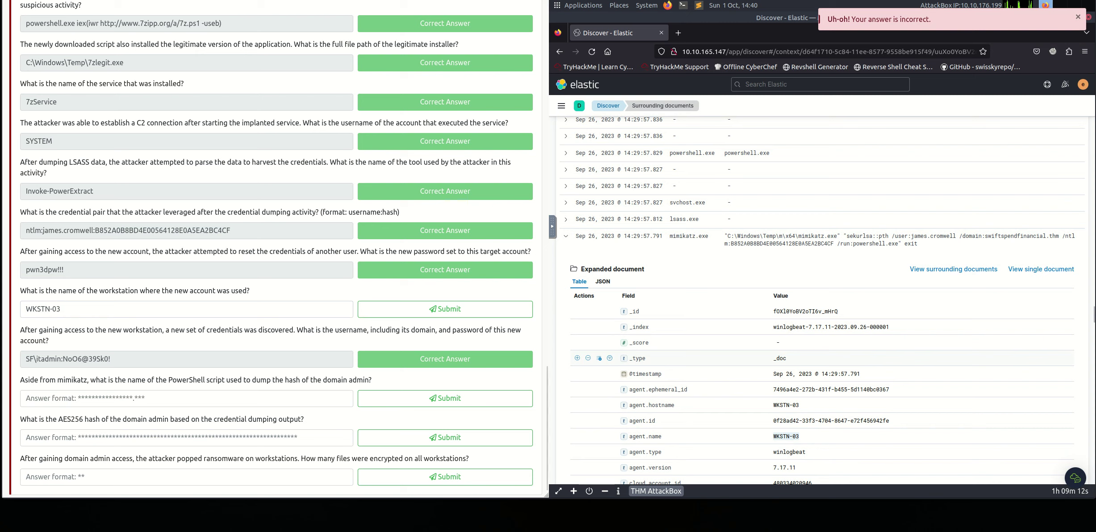
pyautogui.scroll(-1, 587, 358)
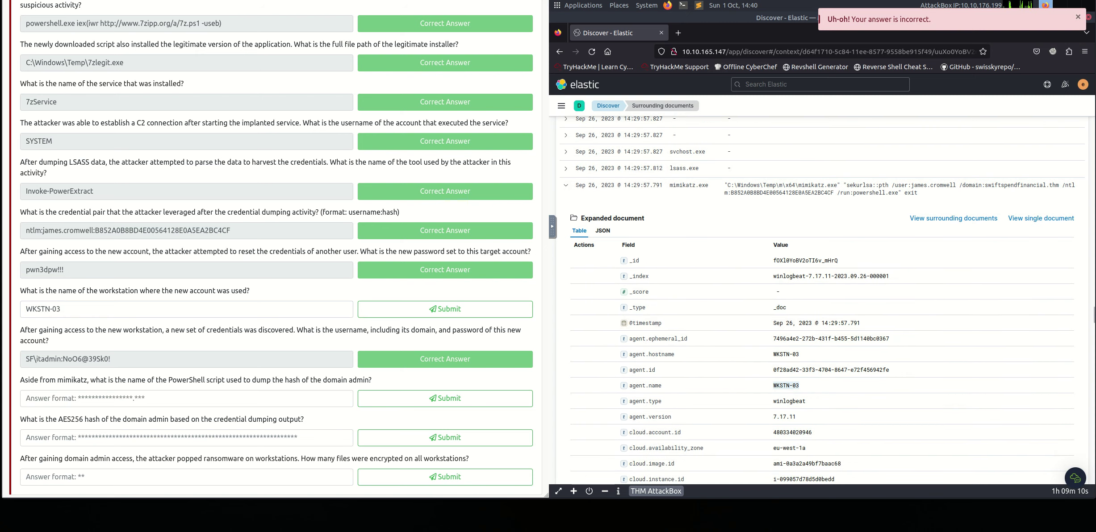
pyautogui.click(566, 185)
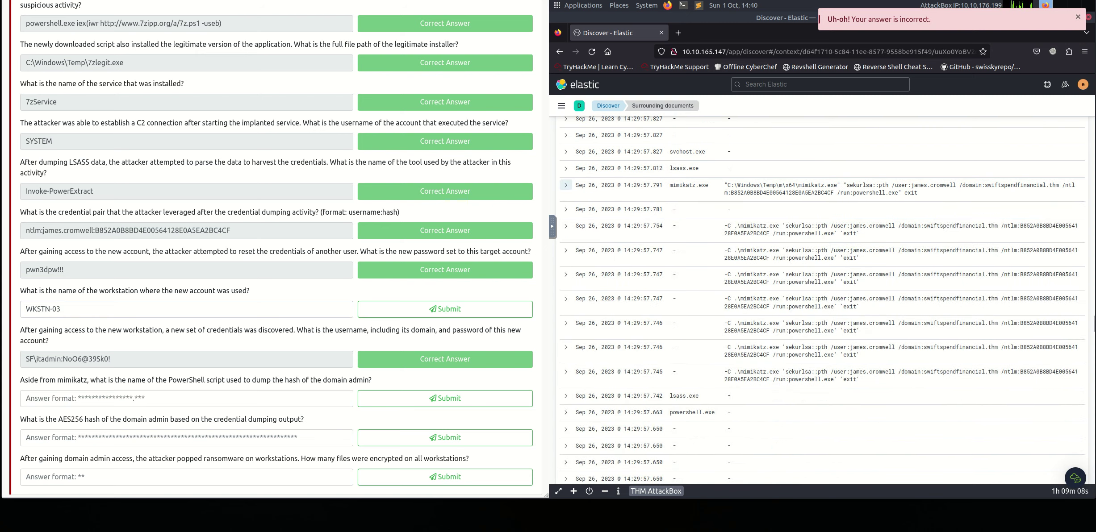
pyautogui.scroll(-10, 821, 300)
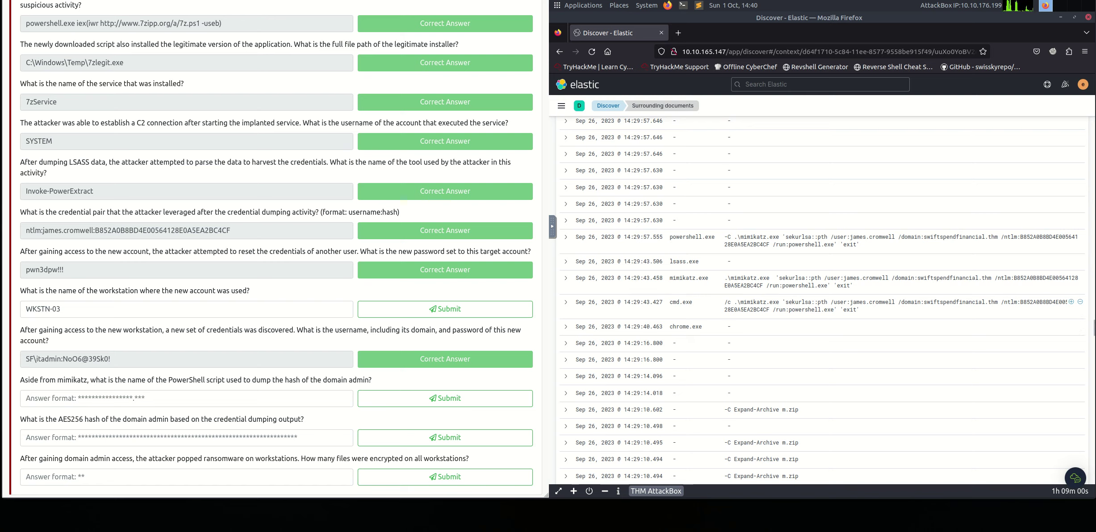
# Copy the username from the 14:29:43.427 cmd.exe pass-the-hash command and look back over the newer mimikatz events
pyautogui.moveTo(833, 302); pyautogui.dragTo(858, 302)
pyautogui.click(848, 302)
pyautogui.moveTo(853, 302)
pyautogui.mouseDown()
pyautogui.moveTo(879, 301)
pyautogui.moveTo(851, 302)
pyautogui.mouseUp()
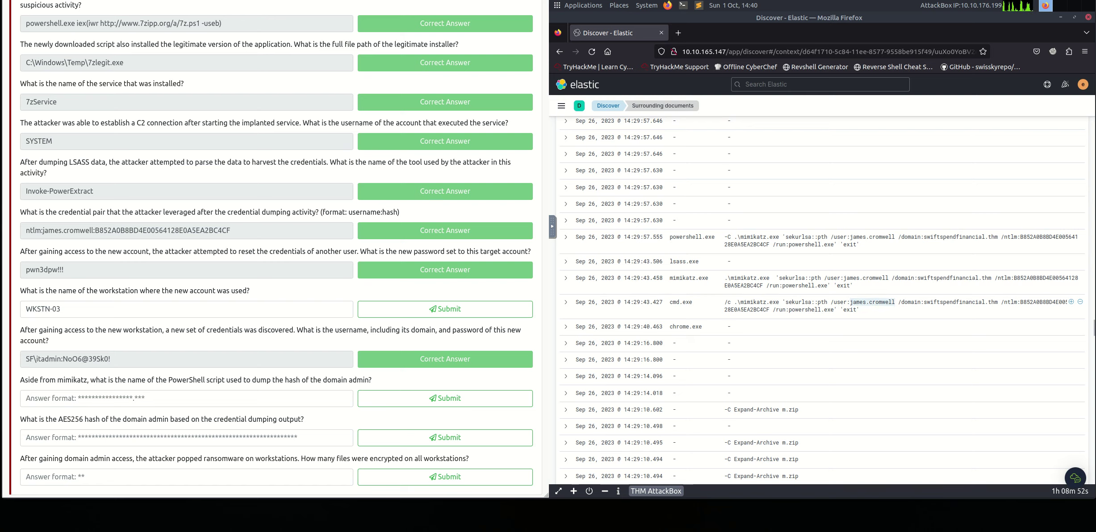
pyautogui.rightClick(856, 303)
pyautogui.click(876, 384)
pyautogui.scroll(10, 877, 384)
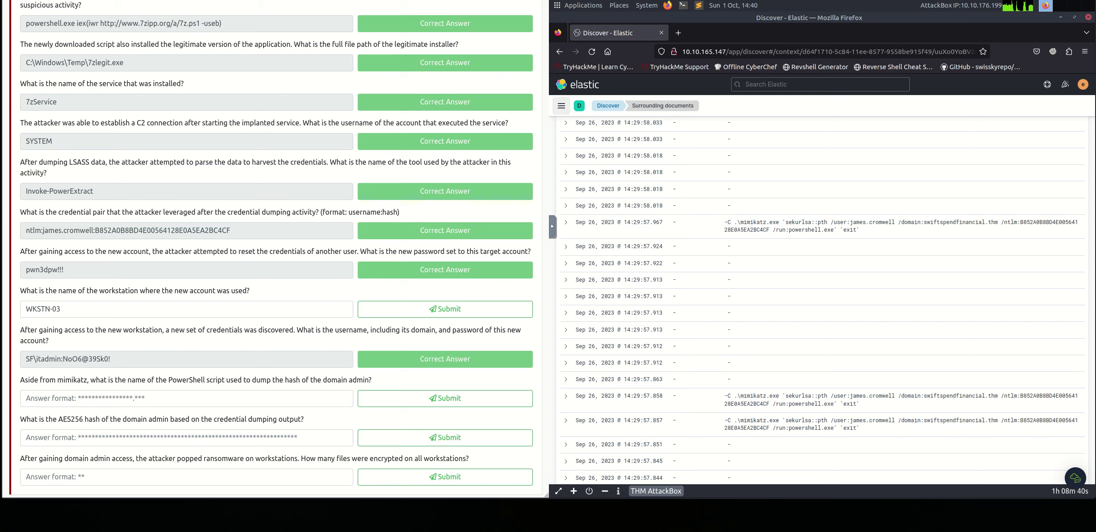
# Return to the main Discover view and search the winlogbeat-* events for the copied username enclosed in wildcards
pyautogui.click(561, 106)
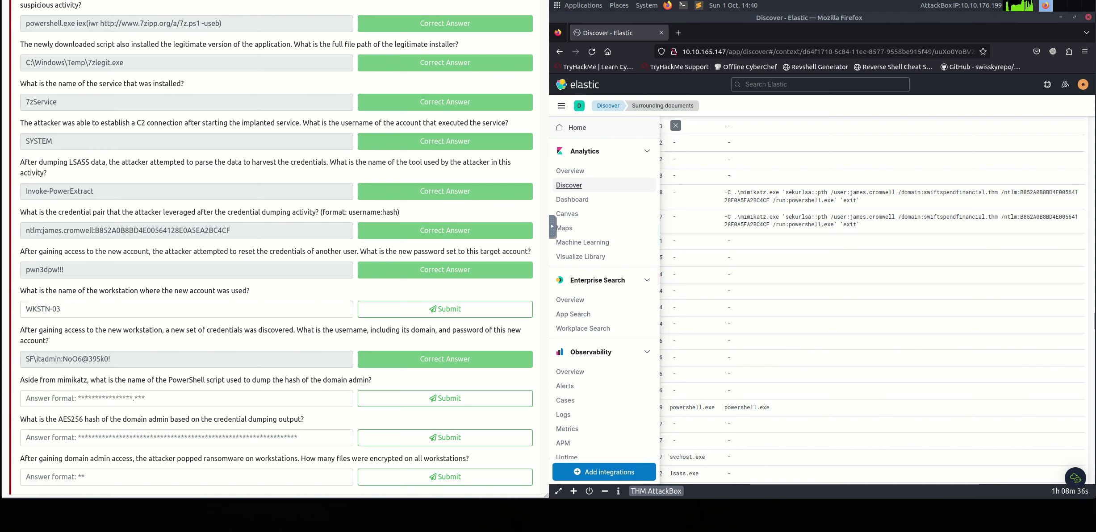
pyautogui.click(569, 184)
pyautogui.click(794, 133)
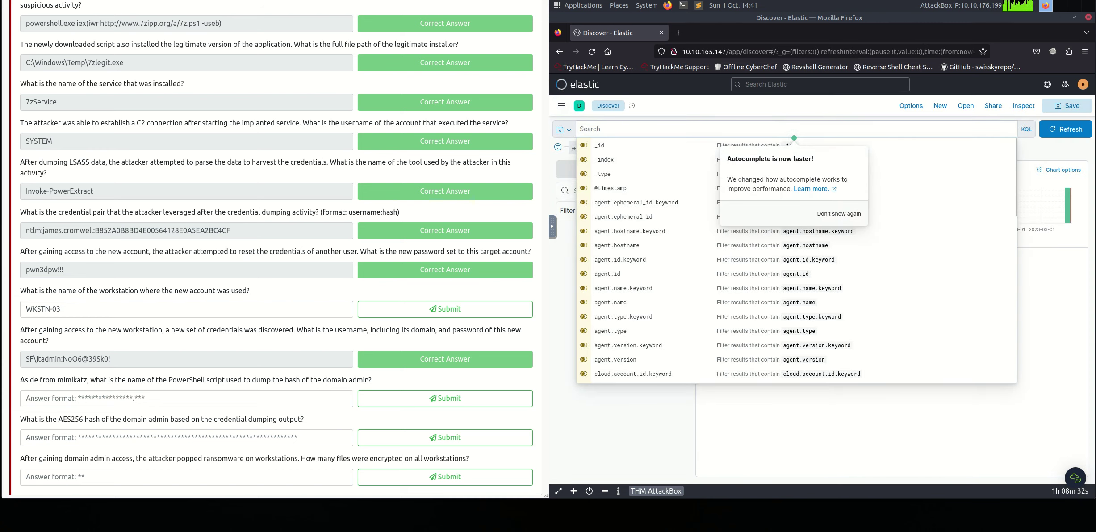
pyautogui.hotkey('ctrl', 'v')
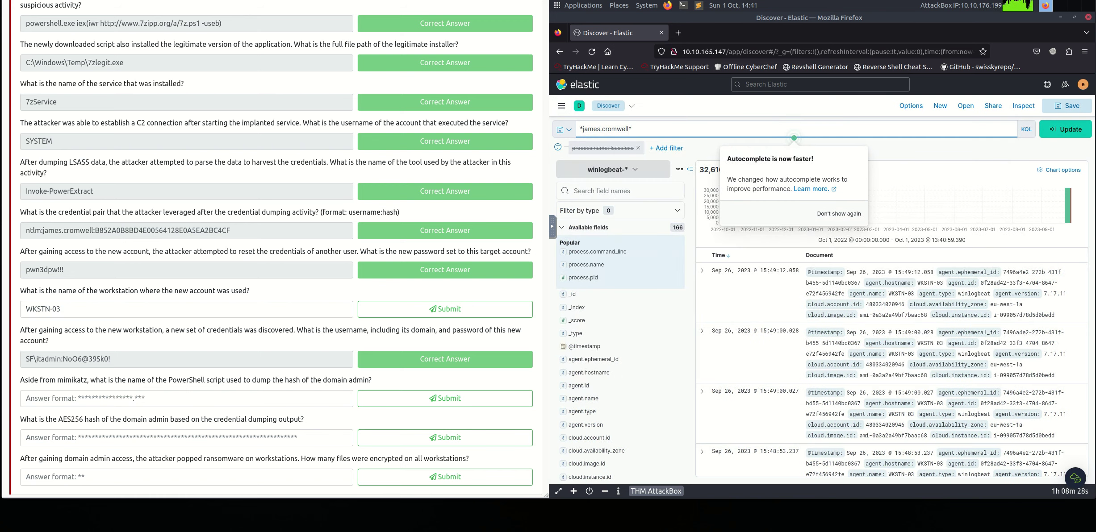
pyautogui.press('Return')
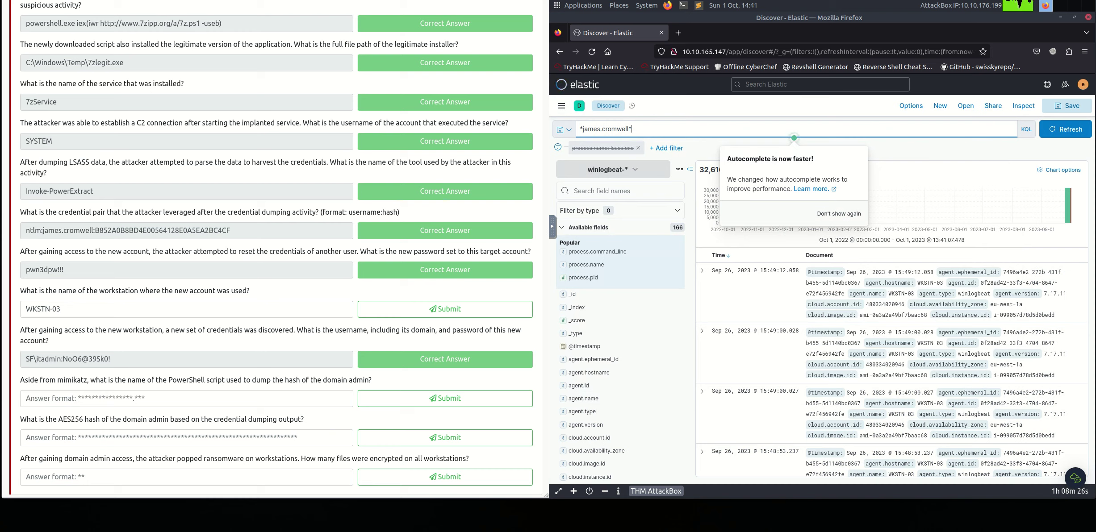
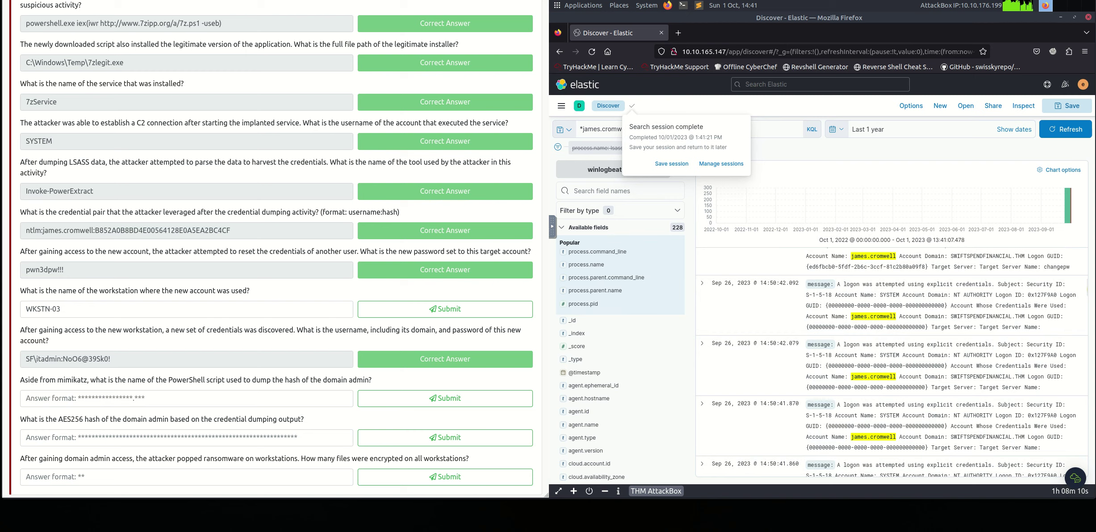
# Expand the 15:38:46.790 account logoff event to check its host fields and show agent.hostname as a results column
pyautogui.scroll(-5, 891, 362)
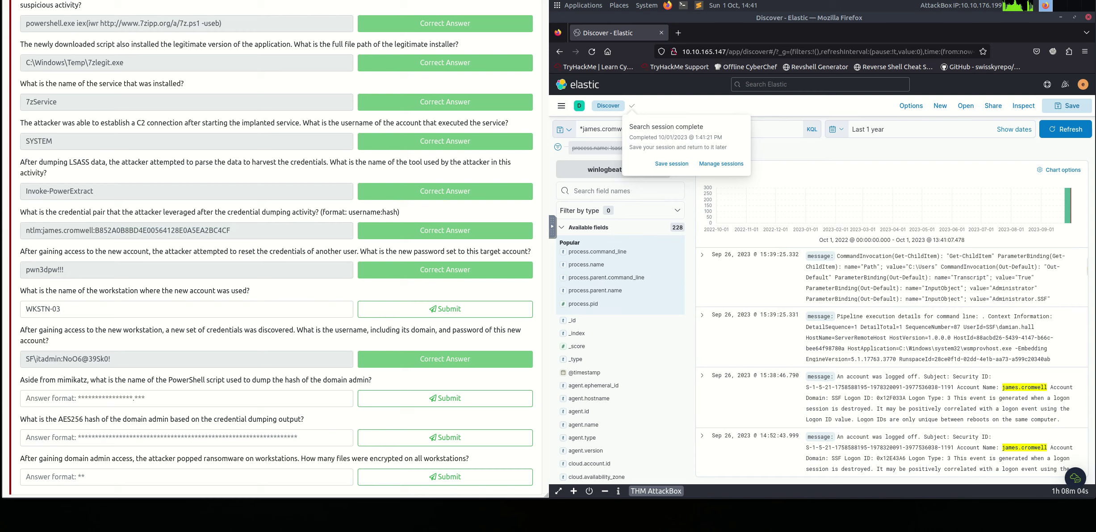
pyautogui.click(702, 375)
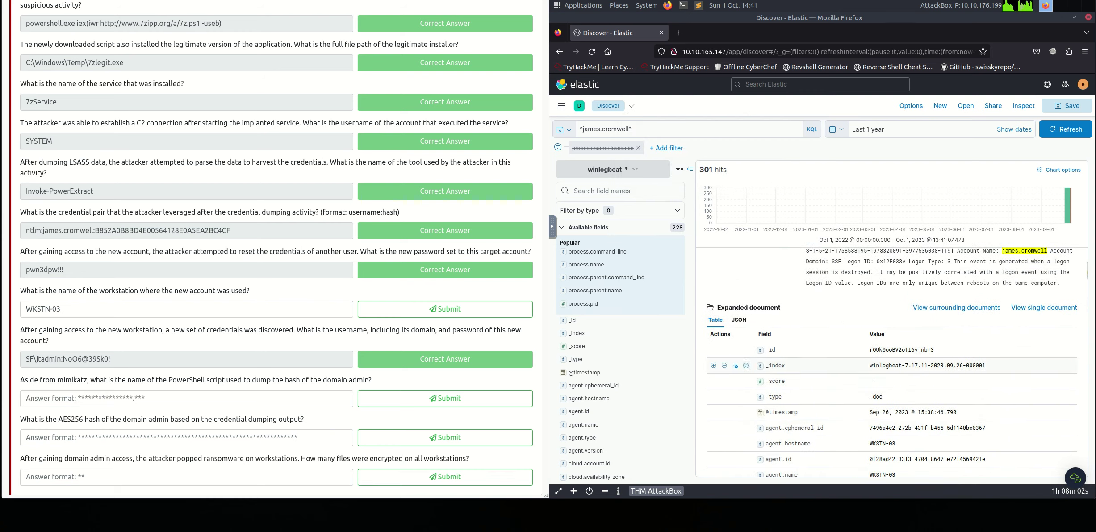
pyautogui.scroll(-2, 732, 365)
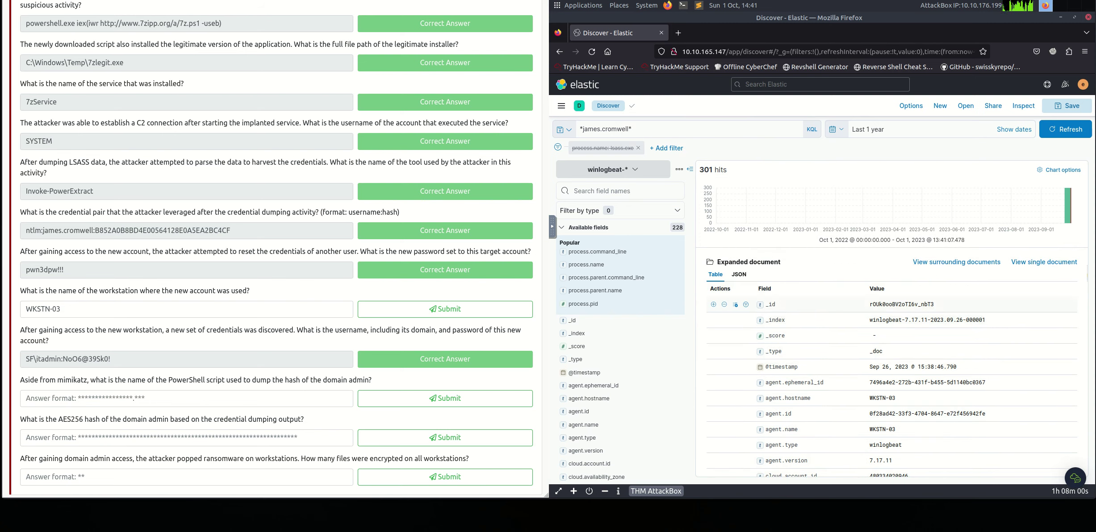
pyautogui.scroll(3, 891, 364)
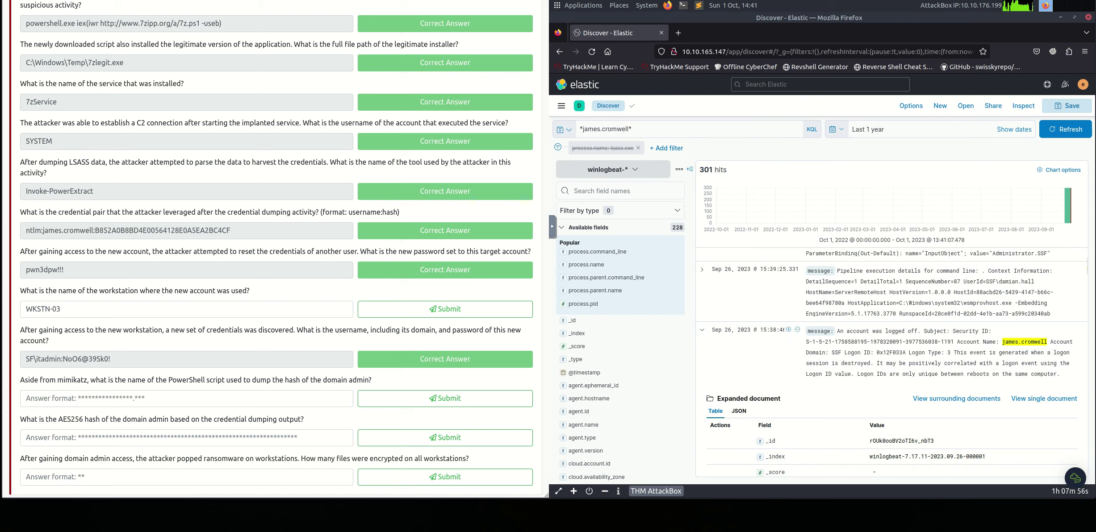
pyautogui.scroll(-2, 743, 442)
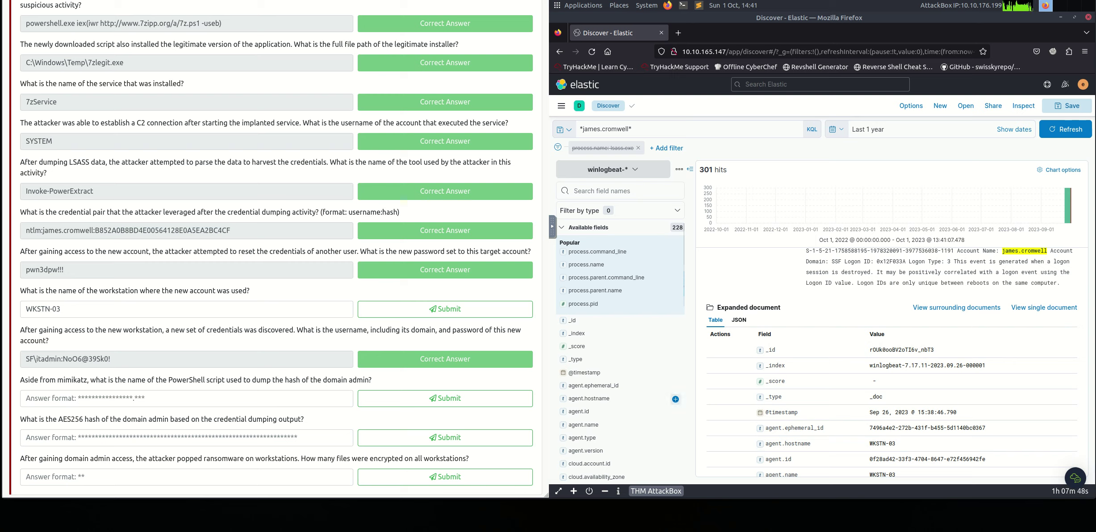
pyautogui.click(675, 399)
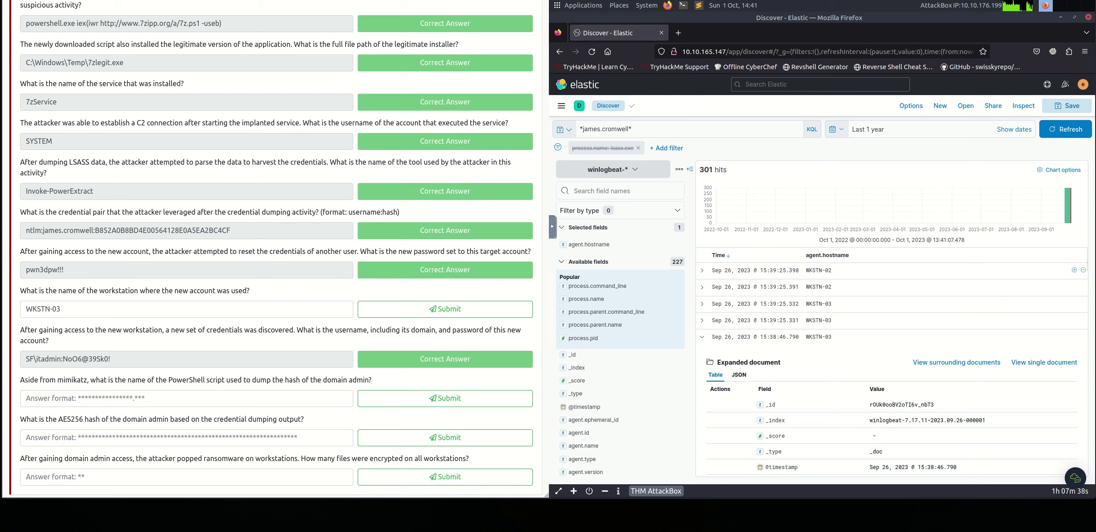
# Copy WKSTN-02 from the 15:39:25.398 event and submit it as the workstation where the new account was used
pyautogui.doubleClick(818, 270)
pyautogui.rightClick(807, 271)
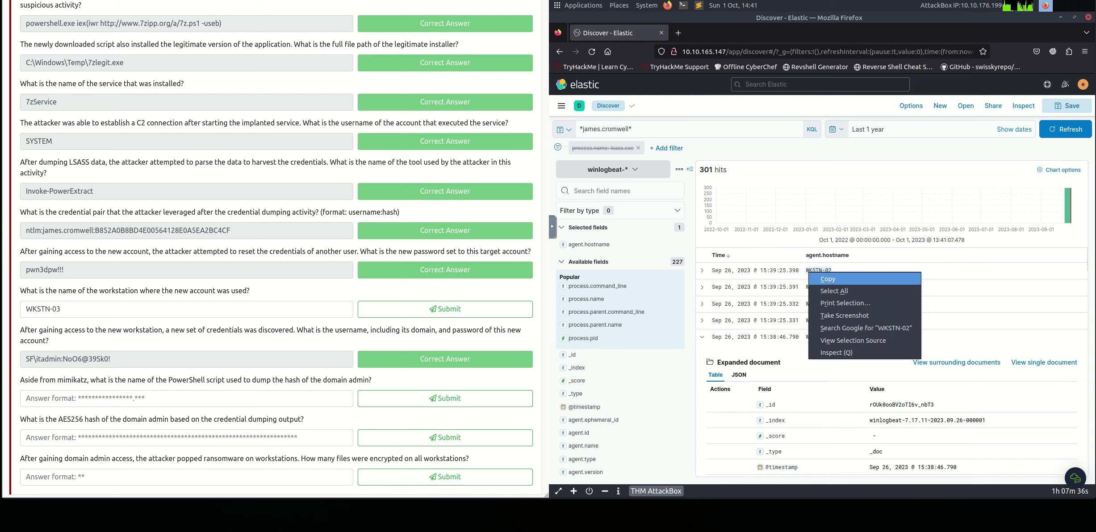
pyautogui.click(827, 278)
pyautogui.tripleClick(43, 309)
pyautogui.rightClick(38, 313)
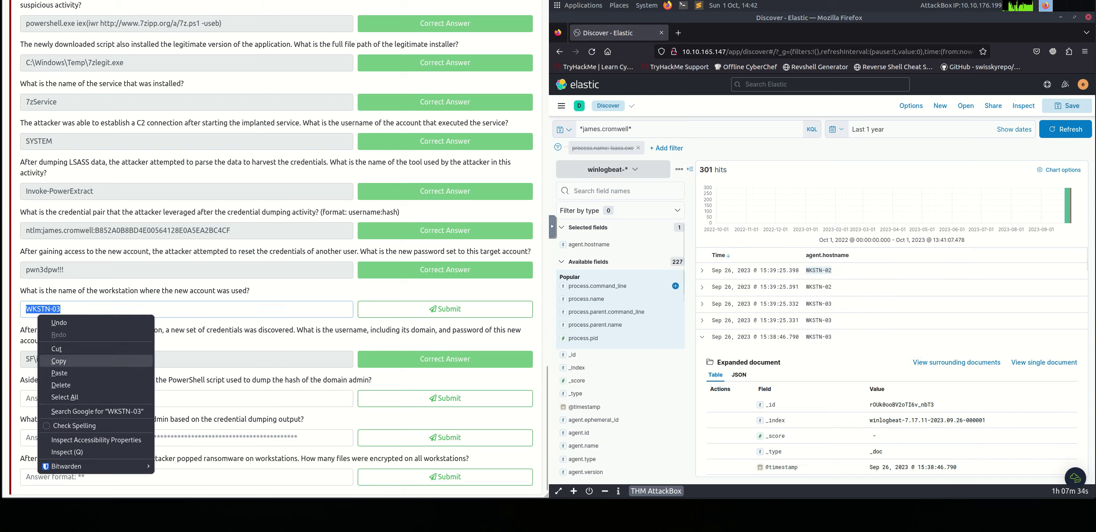
pyautogui.click(53, 374)
pyautogui.press('Return')
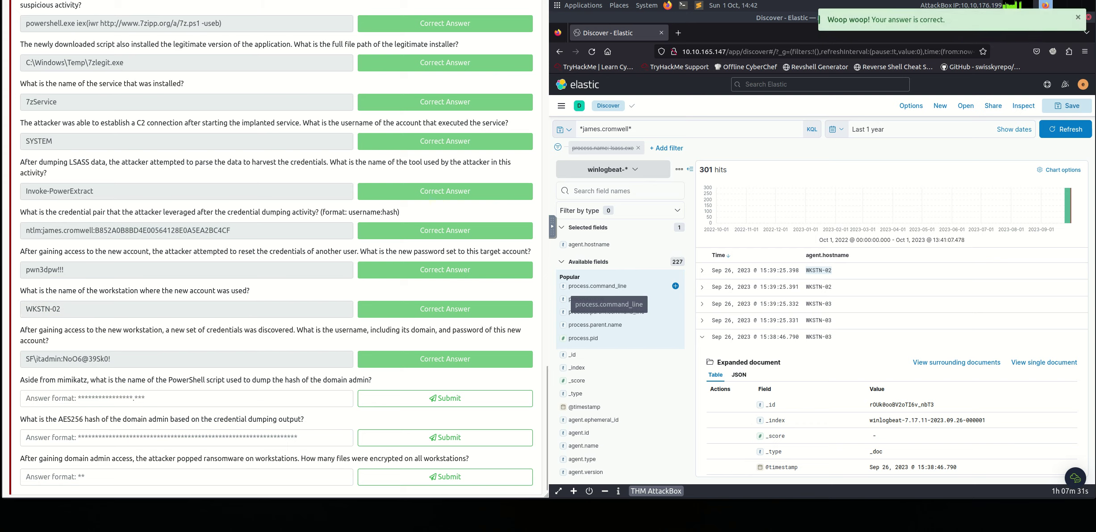
# Read the question about the PowerShell script that dumped the domain admin's hash, and collapse the expanded 15:38:46.790 event
pyautogui.scroll(-1, 276, 246)
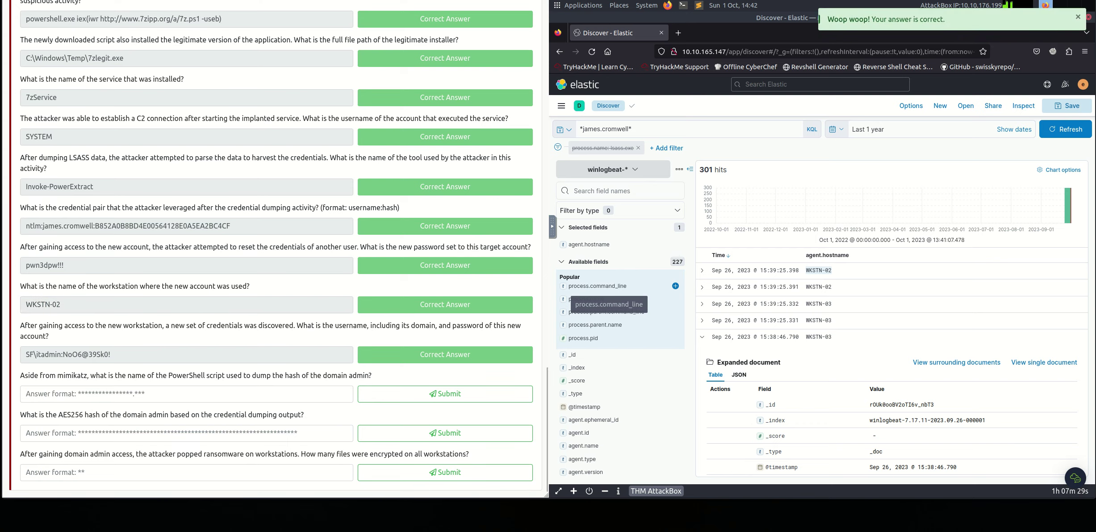
pyautogui.moveTo(20, 376); pyautogui.dragTo(371, 375)
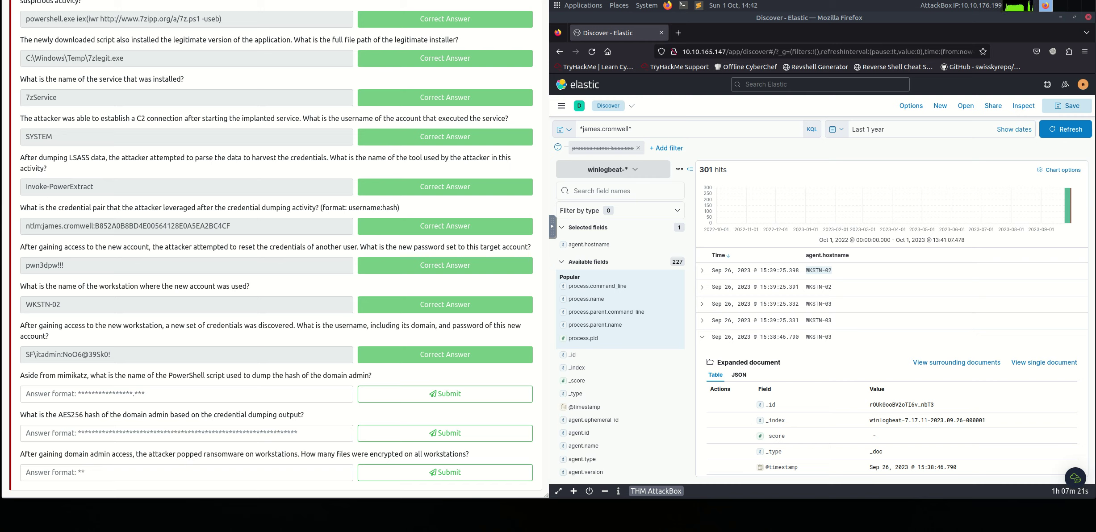
pyautogui.click(702, 337)
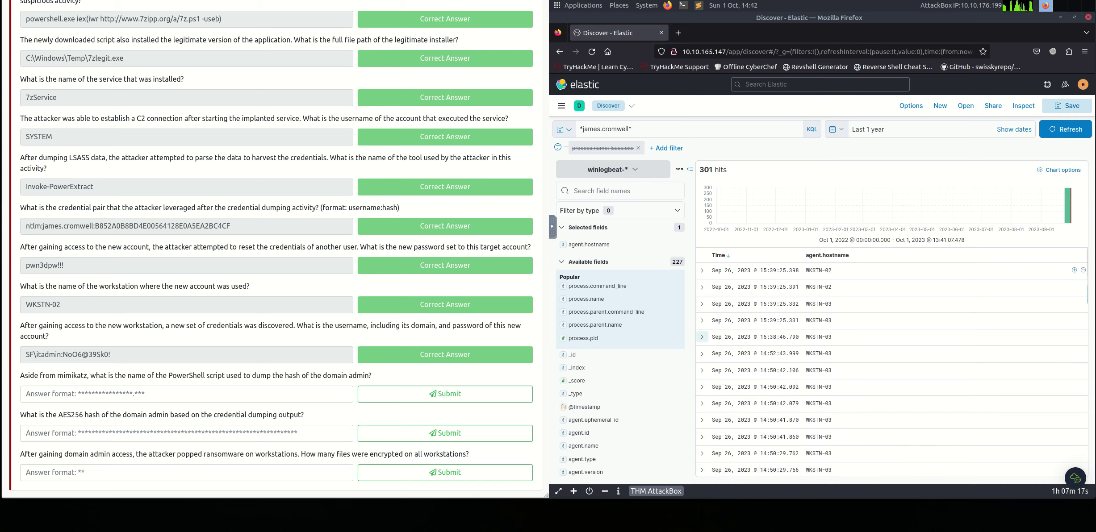
pyautogui.scroll(-3, 891, 362)
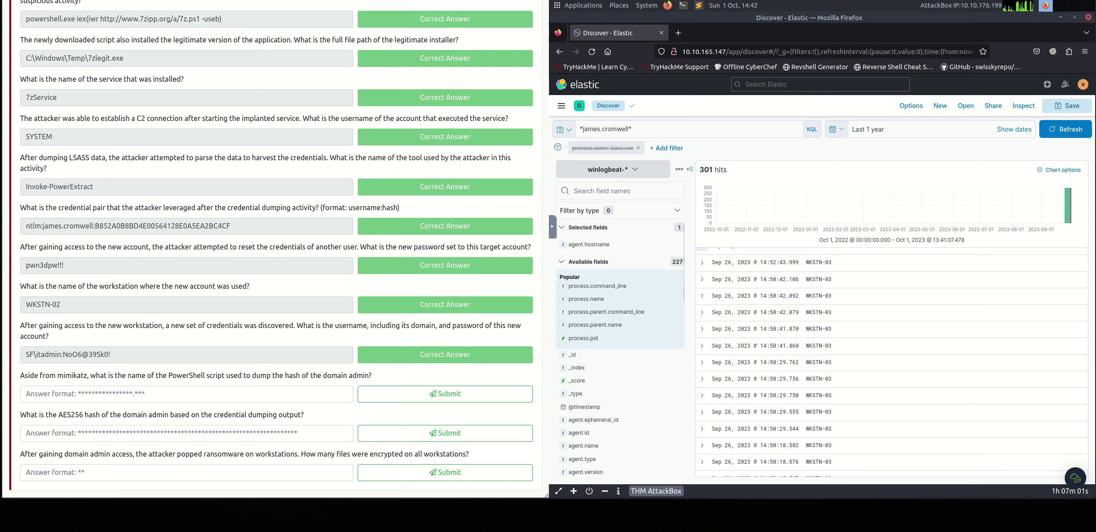
# Replace the username in the wildcard query with ps1 and run the search for *ps1*
pyautogui.click(630, 129)
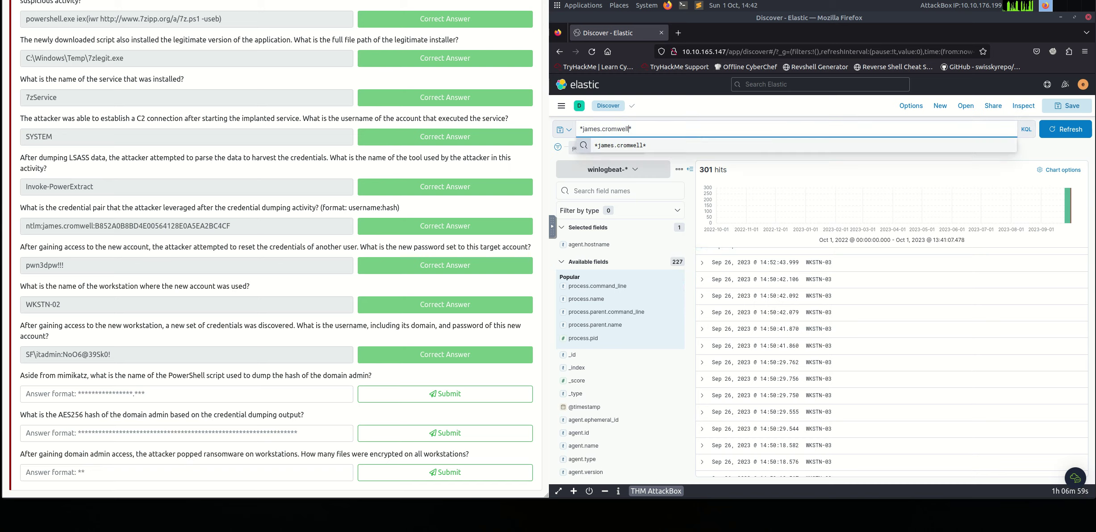
pyautogui.press('BackSpace')
pyautogui.press('BackSpace')
pyautogui.press('BackSpace')
pyautogui.press('BackSpace')
pyautogui.press('BackSpace')
pyautogui.press('BackSpace')
pyautogui.press('BackSpace')
pyautogui.press('BackSpace')
pyautogui.press('BackSpace')
pyautogui.press('BackSpace')
pyautogui.press('BackSpace')
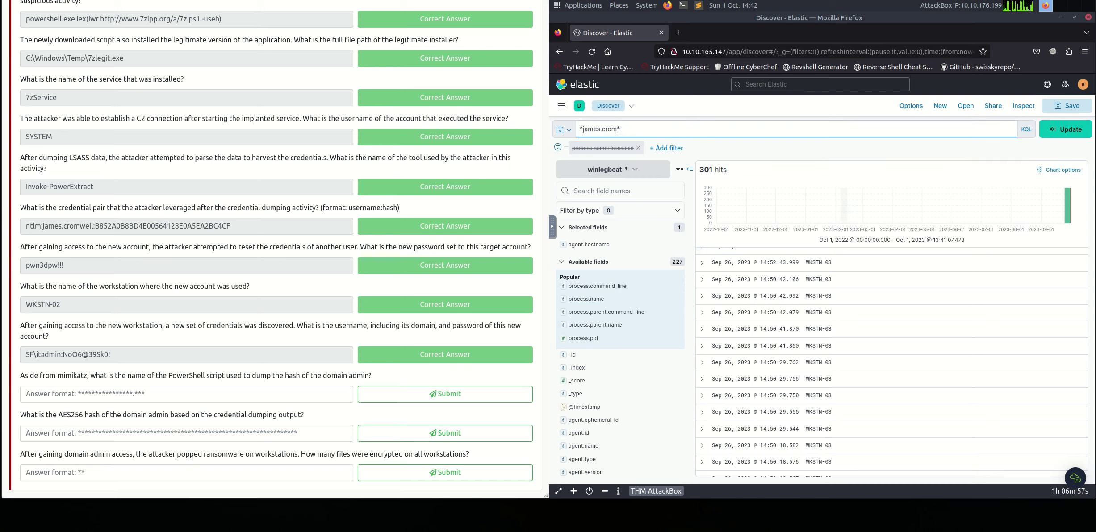
pyautogui.press('BackSpace')
pyautogui.press('BackSpace')
pyautogui.press('BackSpace')
pyautogui.write('ps1')
pyautogui.press('Return')
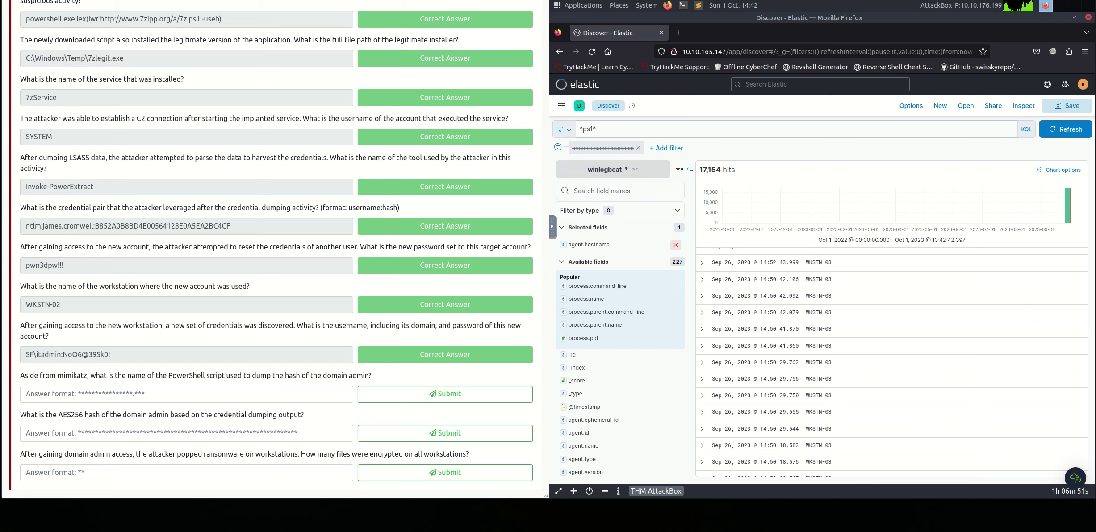
# Replace the agent.hostname column with process.command_line and look through the *ps1* results for the hash-dumping script
pyautogui.click(676, 244)
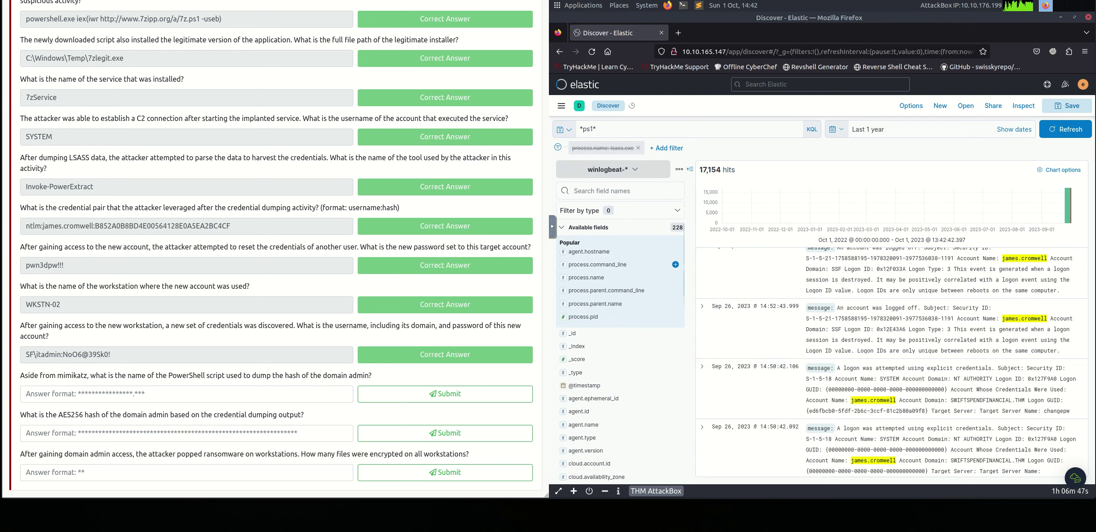
pyautogui.click(676, 264)
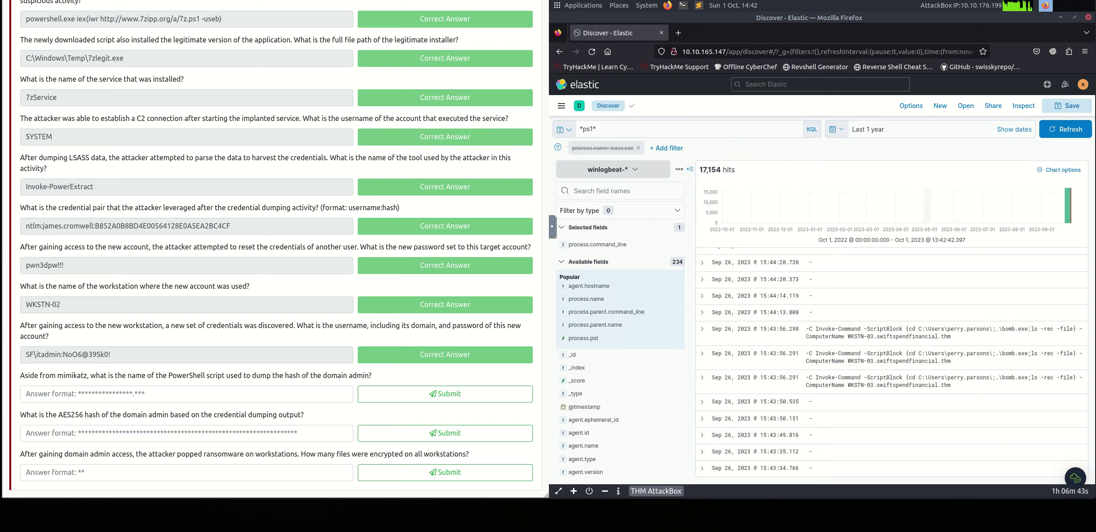
pyautogui.scroll(-5, 892, 365)
pyautogui.scroll(-10, 893, 364)
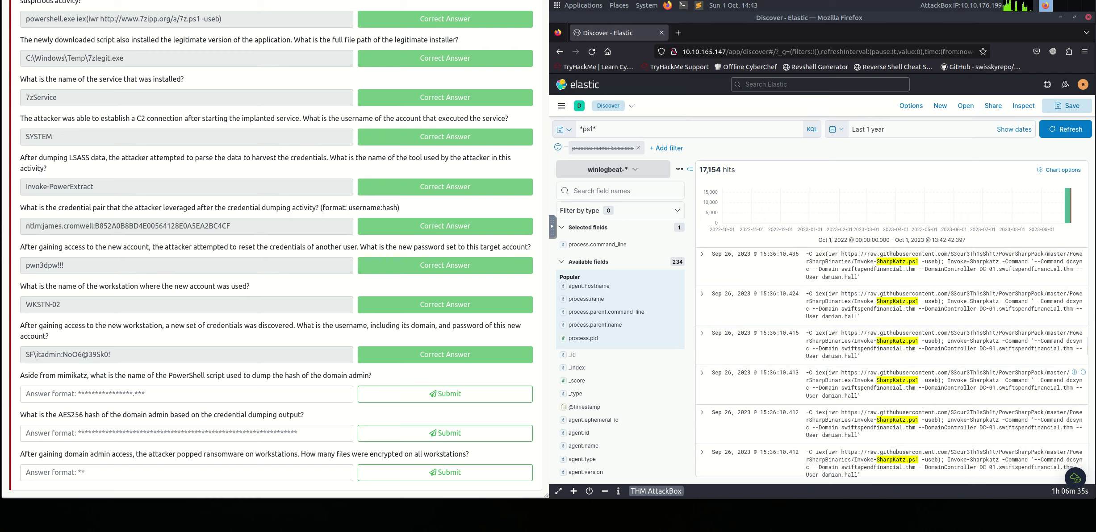
# Copy Invoke-SharpKatz.ps1 from the 15:36:10.413 command line and submit it as the name of the hash-dumping PowerShell script
pyautogui.moveTo(854, 380); pyautogui.dragTo(877, 380)
pyautogui.rightClick(915, 378)
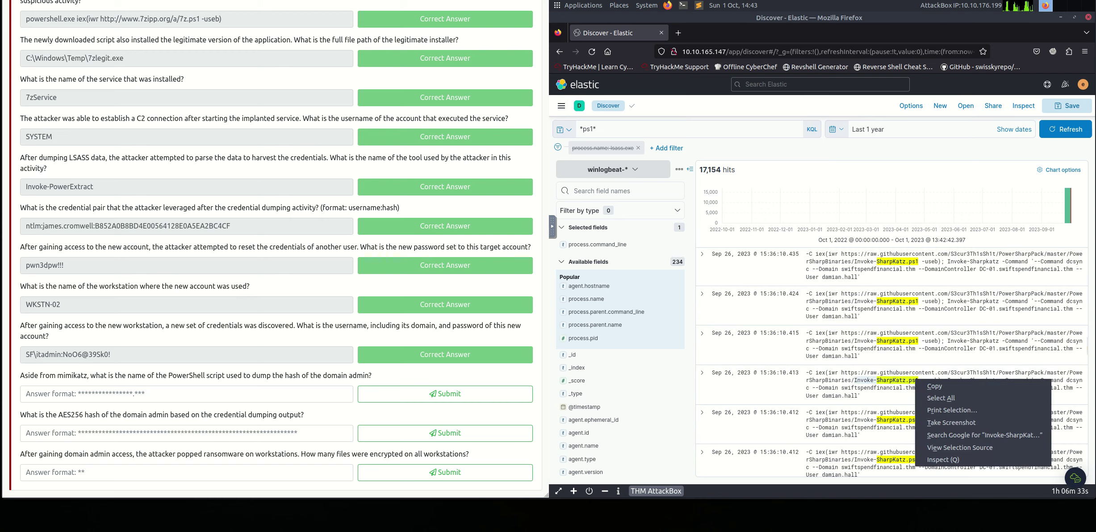
pyautogui.click(943, 386)
pyautogui.rightClick(140, 395)
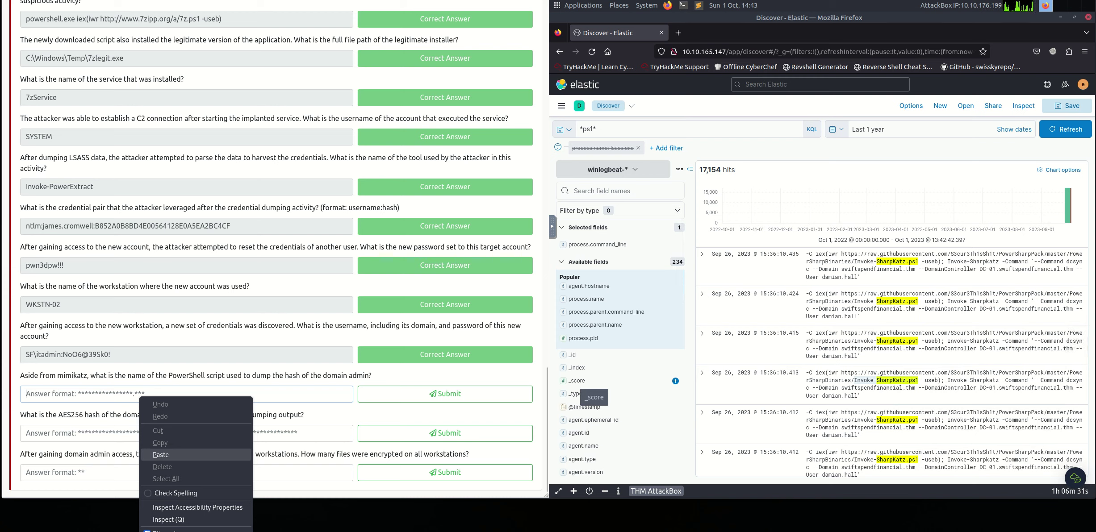
pyautogui.click(160, 455)
pyautogui.click(445, 393)
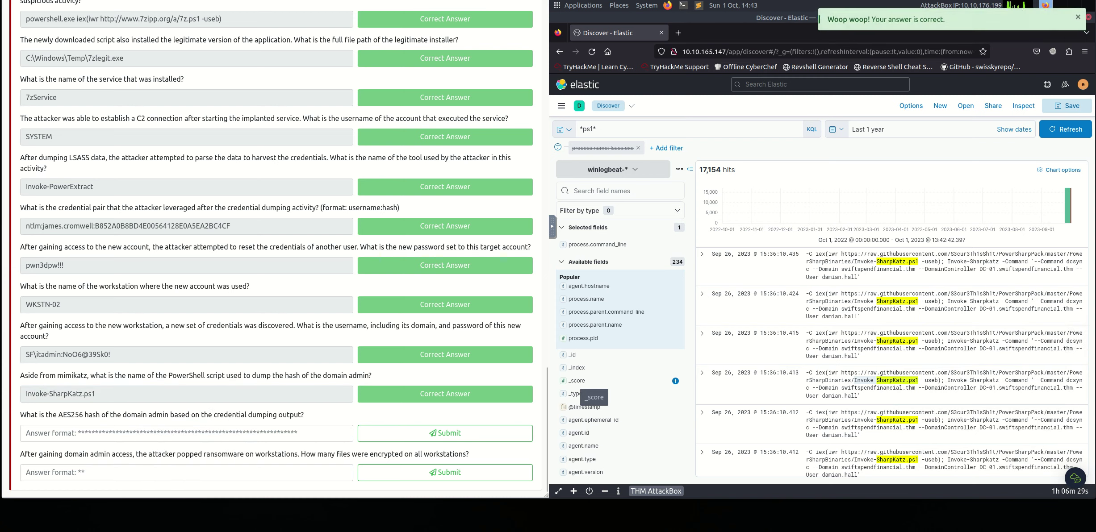
# Check the question about the domain admin's AES256 hash and search the events for *AES256*
pyautogui.moveTo(20, 415); pyautogui.dragTo(247, 415)
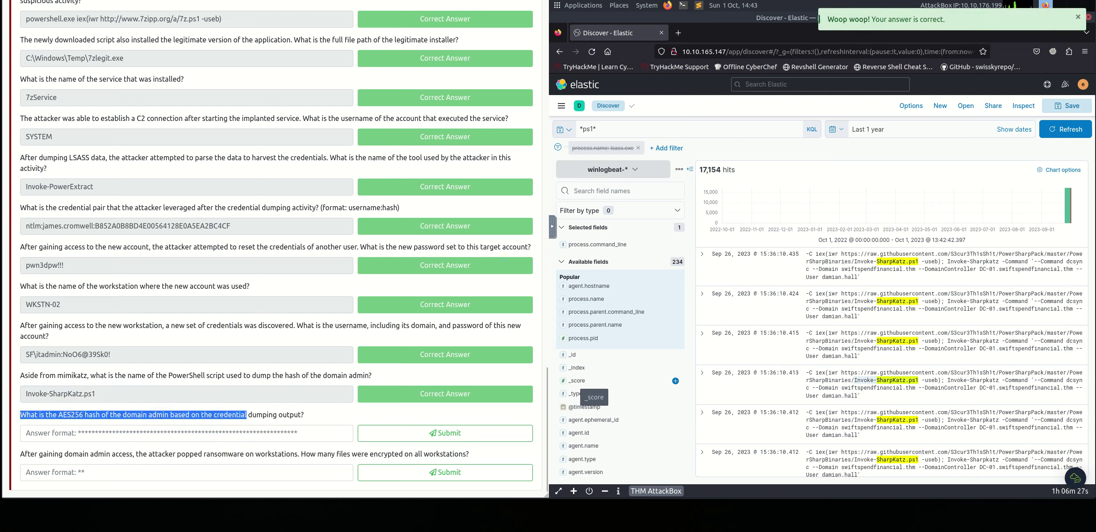
pyautogui.click(580, 388)
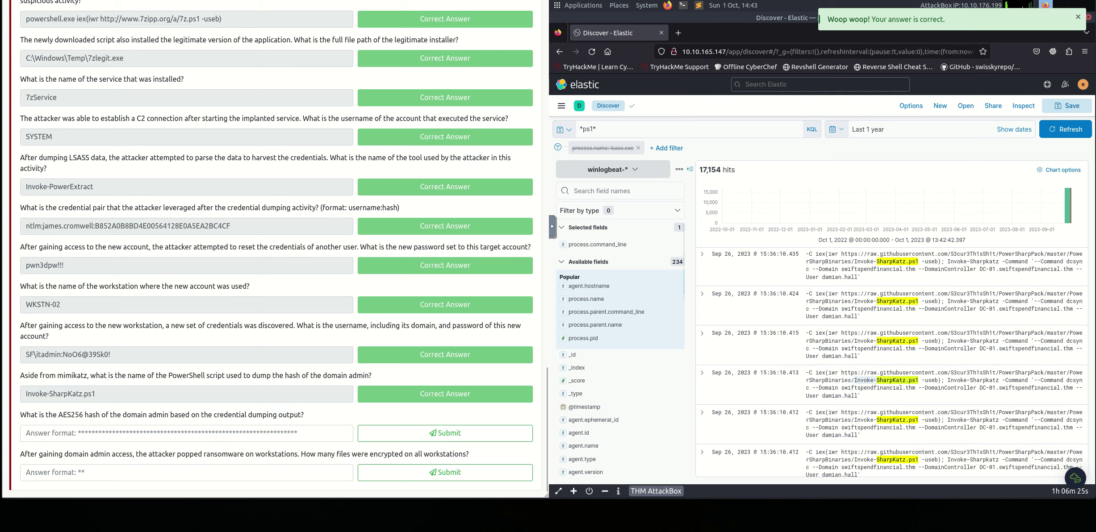
pyautogui.click(596, 129)
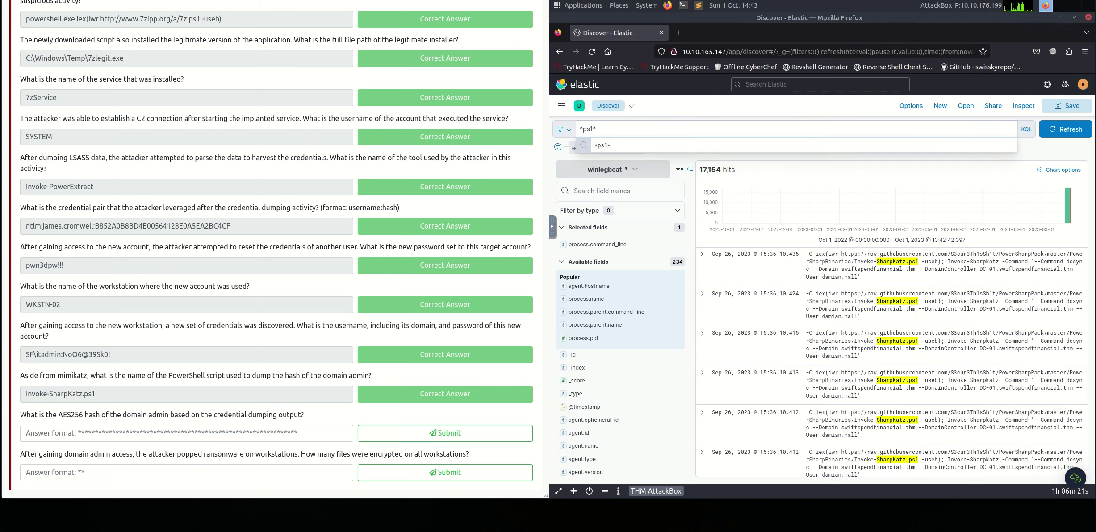
pyautogui.press('Left')
pyautogui.press('BackSpace')
pyautogui.press('BackSpace')
pyautogui.press('BackSpace')
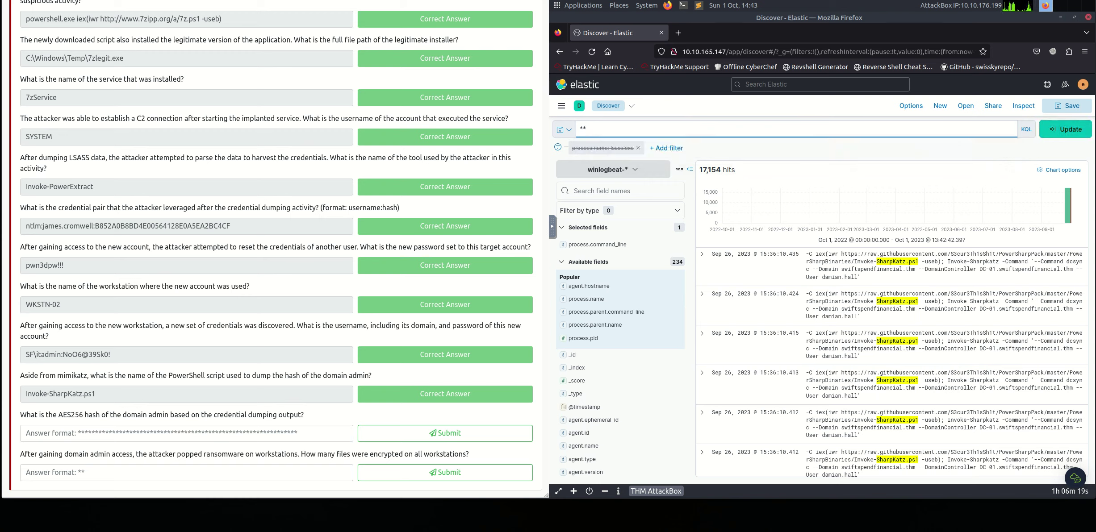
pyautogui.write('AES256')
pyautogui.press('Return')
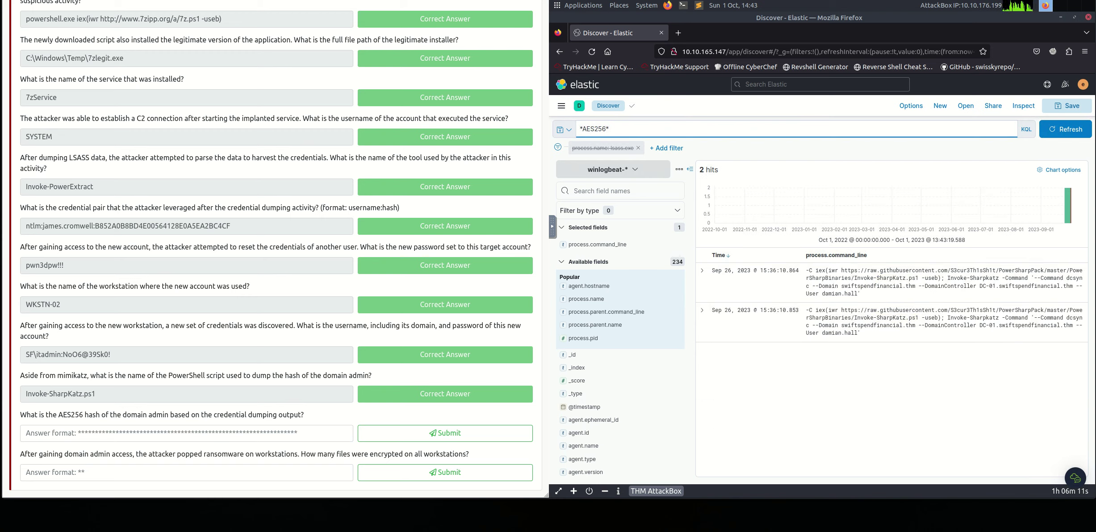
# Expand the 15:36:10.853 event and its full message, and examine the credential dumping output for the domain admin's aes256_hmac value
pyautogui.click(702, 310)
pyautogui.scroll(-2, 892, 357)
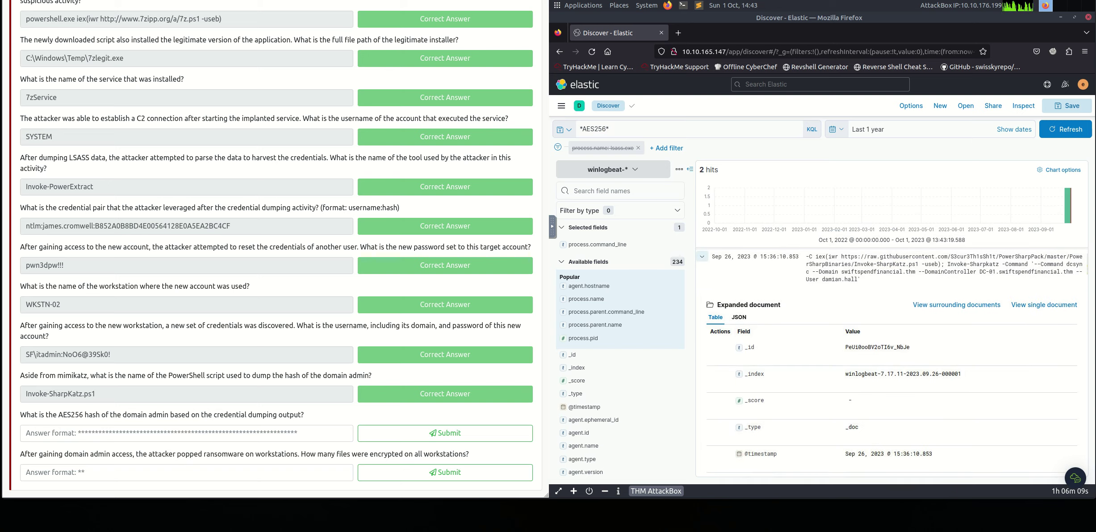
pyautogui.scroll(-10, 891, 357)
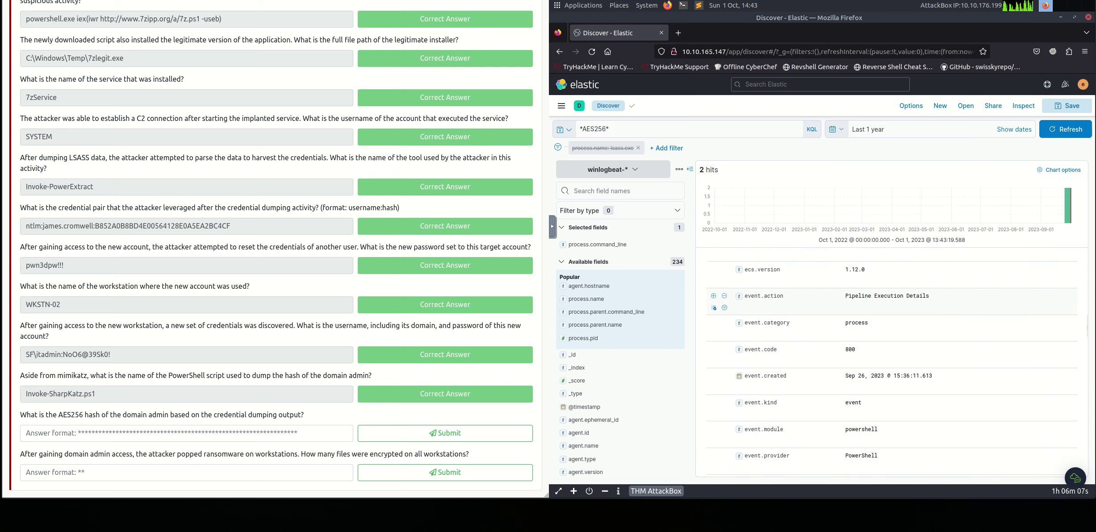
pyautogui.scroll(-10, 891, 357)
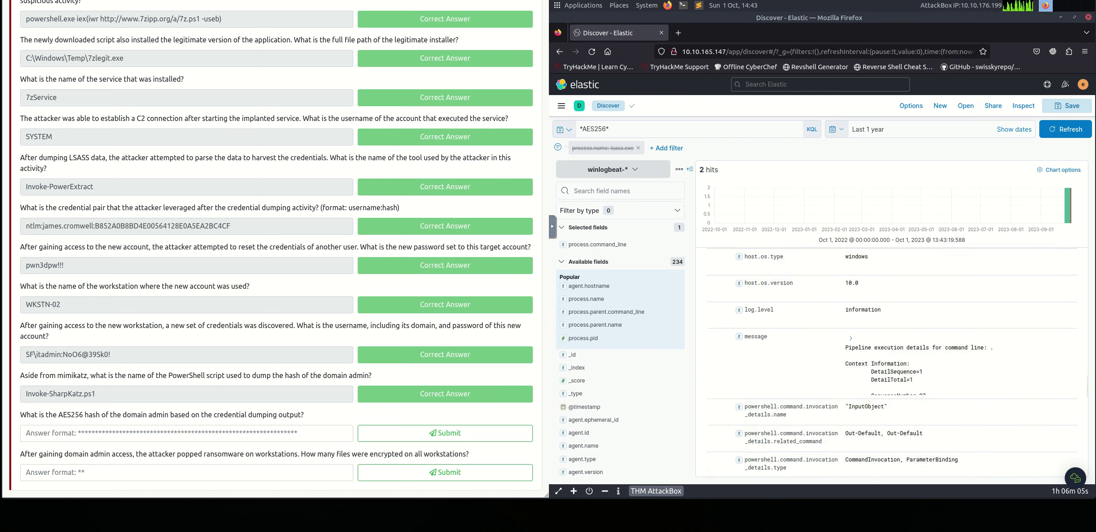
pyautogui.scroll(-1, 891, 358)
pyautogui.click(850, 318)
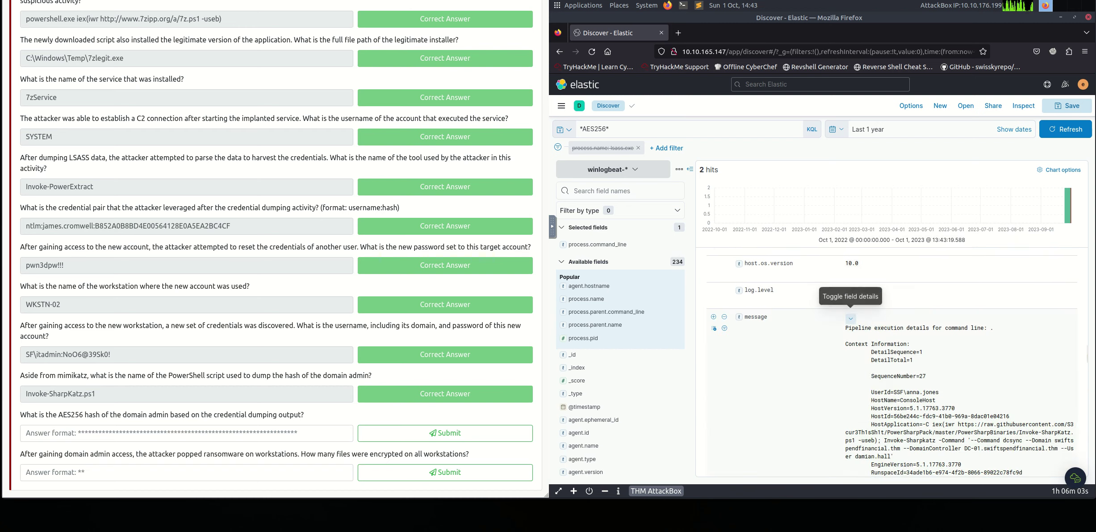
pyautogui.scroll(-8, 851, 318)
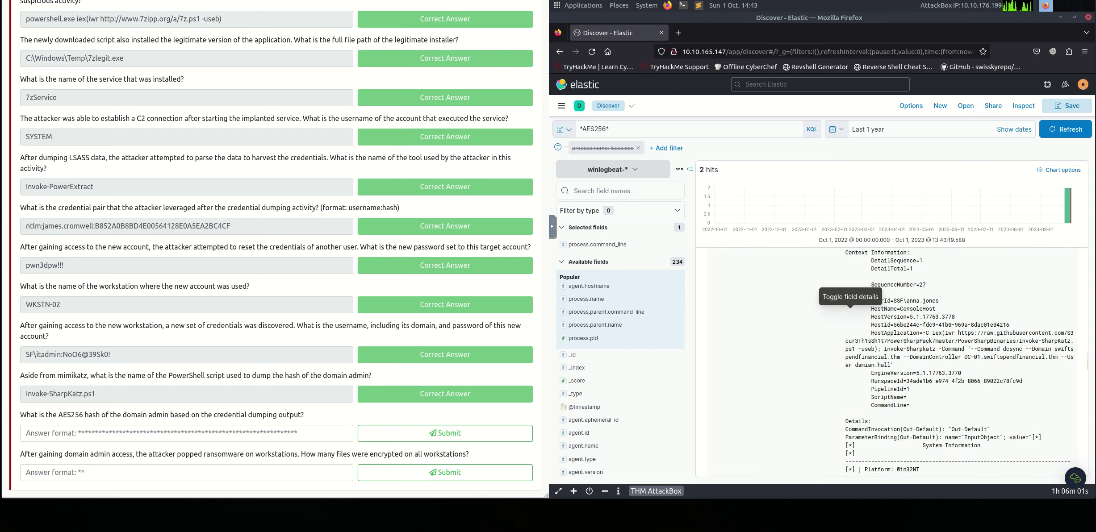
pyautogui.scroll(-6, 851, 319)
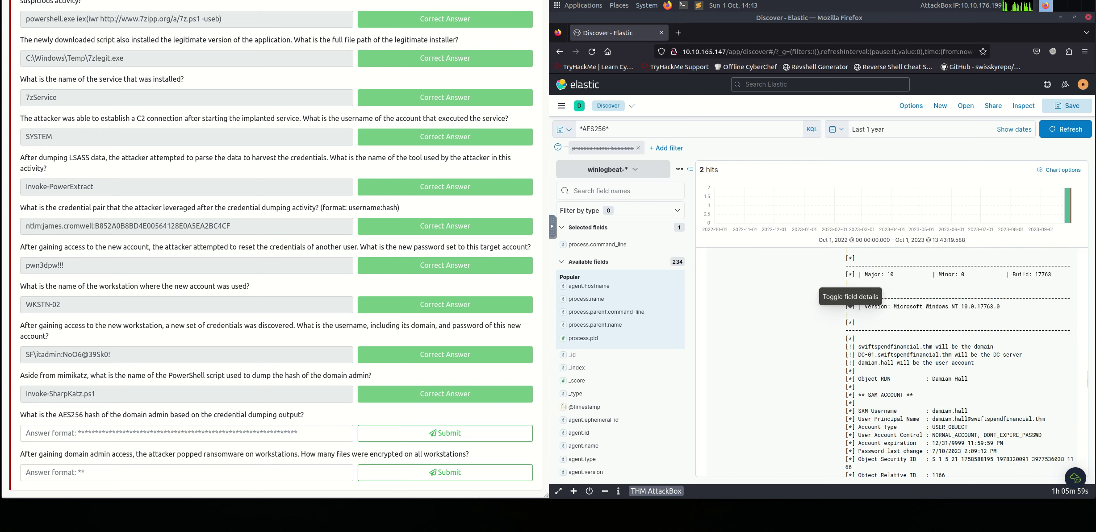
pyautogui.scroll(-4, 851, 318)
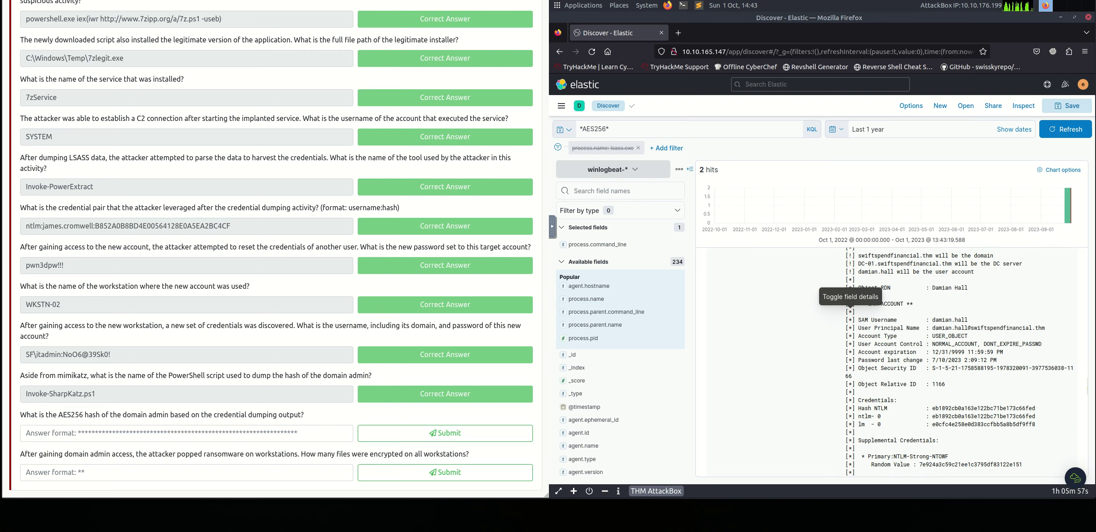
pyautogui.scroll(-4, 850, 307)
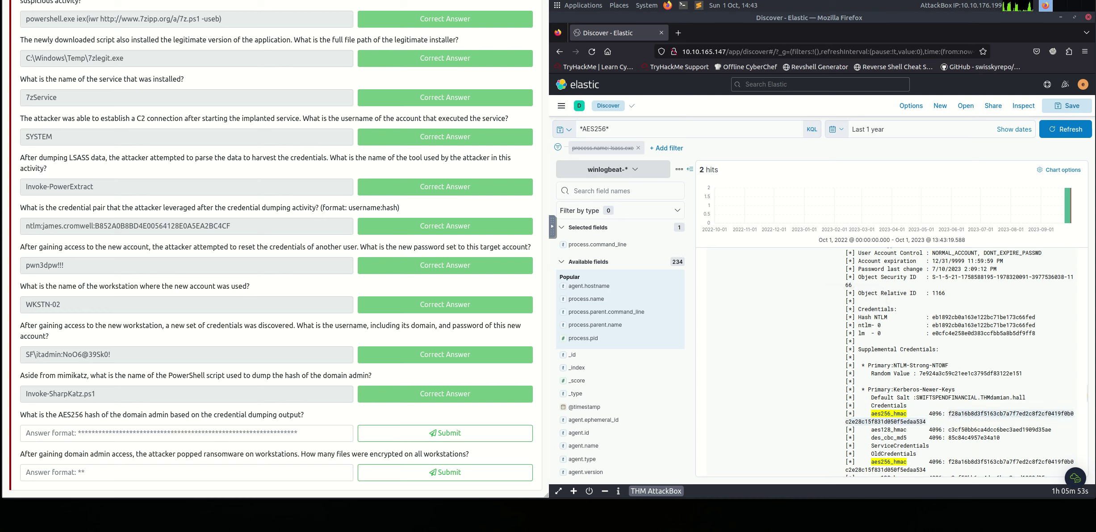
# Copy the domain admin's first aes256_hmac hash from the message and submit it as the AES256 hash answer
pyautogui.rightClick(915, 421)
pyautogui.click(942, 340)
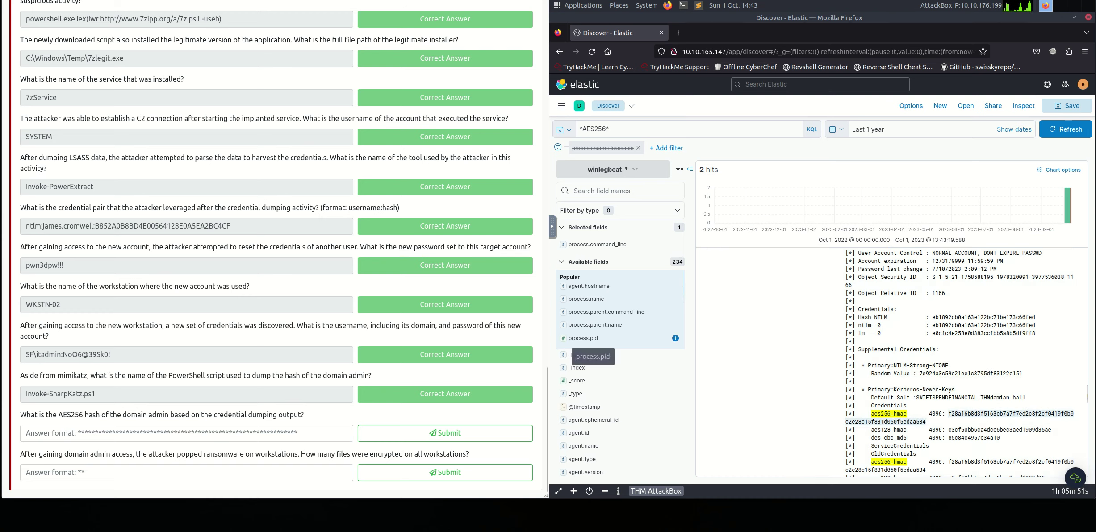
pyautogui.rightClick(126, 434)
pyautogui.click(148, 487)
pyautogui.click(445, 433)
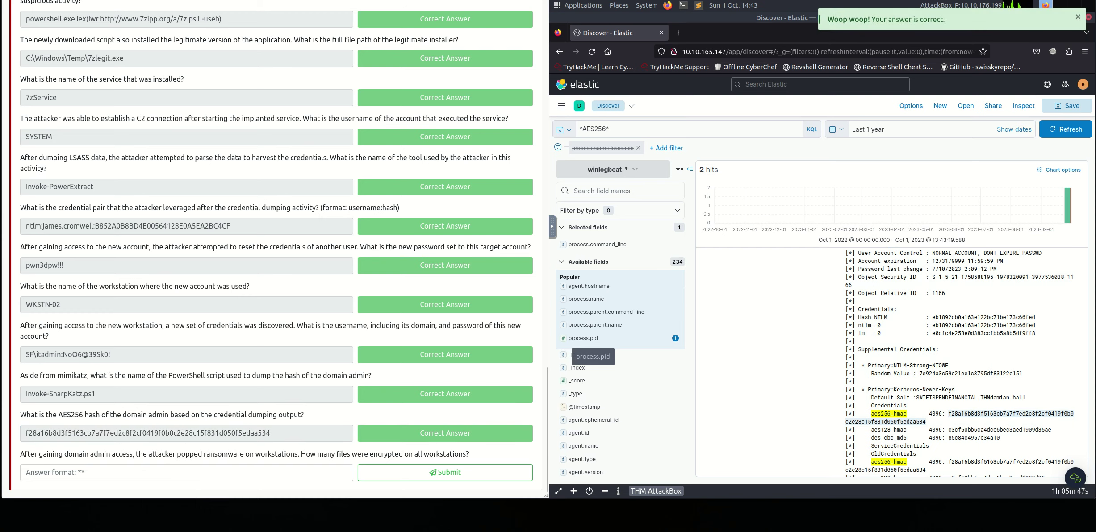
# Check the question about the number of encrypted files and clear the *AES256* query to list all events
pyautogui.moveTo(25, 454); pyautogui.dragTo(469, 454)
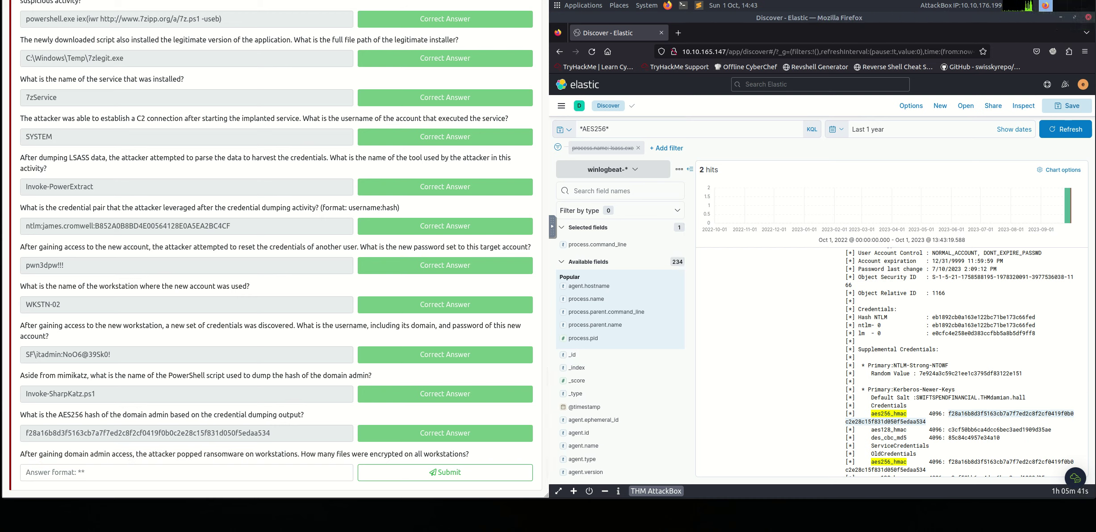
pyautogui.click(608, 128)
pyautogui.press('BackSpace')
pyautogui.press('BackSpace')
pyautogui.press('BackSpace')
pyautogui.press('BackSpace')
pyautogui.press('BackSpace')
pyautogui.press('BackSpace')
pyautogui.press('BackSpace')
pyautogui.press('BackSpace')
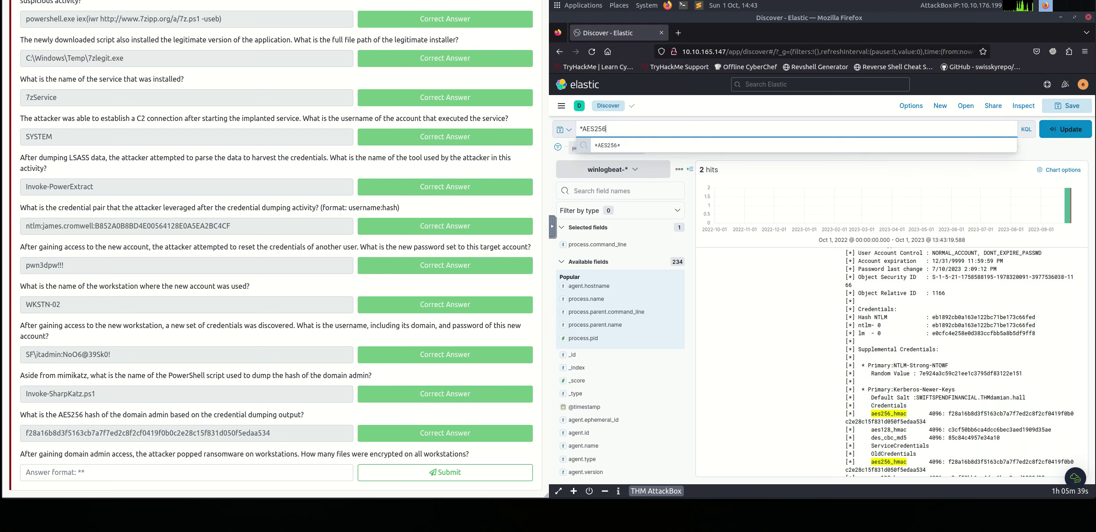
pyautogui.press('Return')
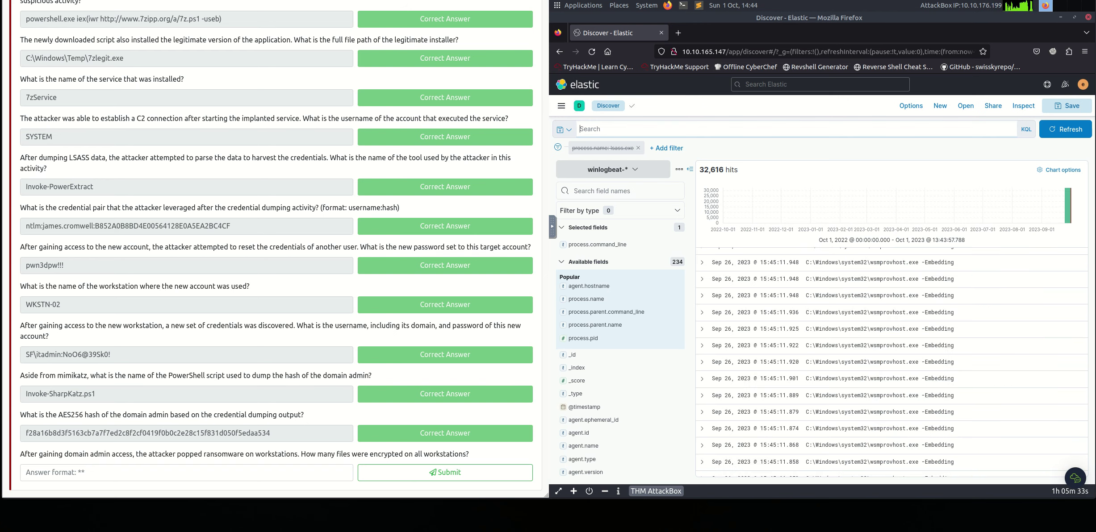
# Look through the most recent events' command lines for the ransomware and select bomb.exe in the 15:45:12.177 entry
pyautogui.scroll(5, 893, 364)
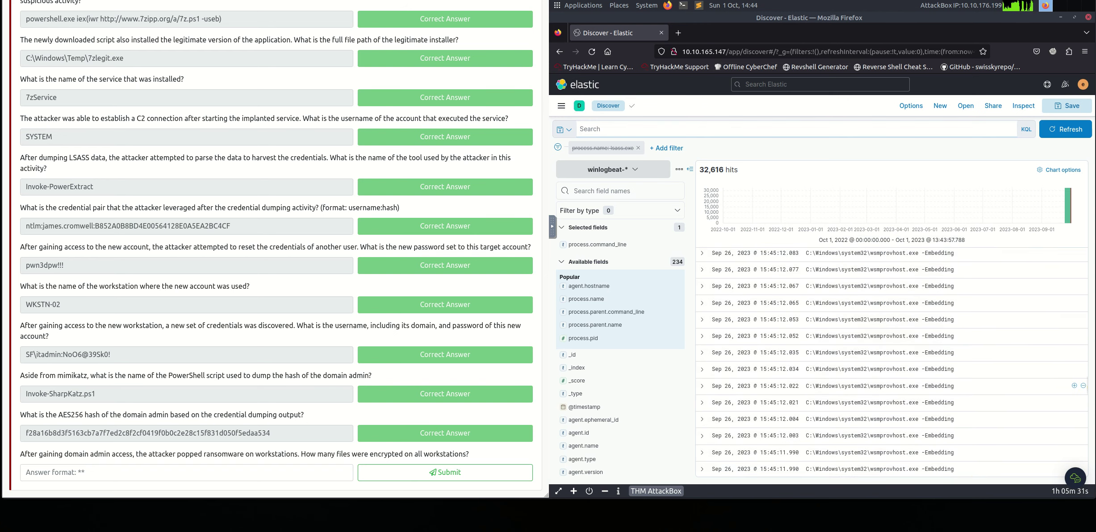
pyautogui.scroll(5, 893, 326)
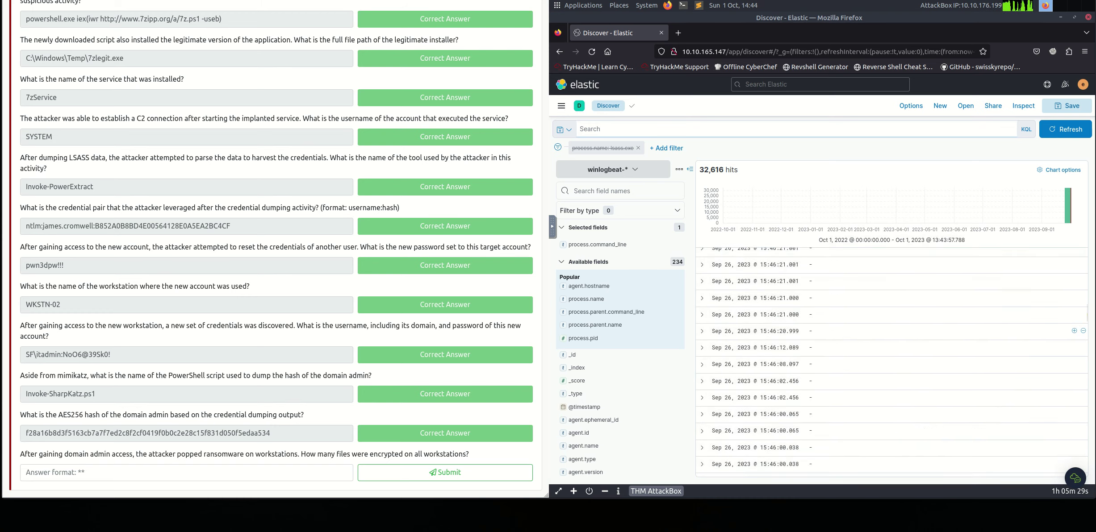
pyautogui.scroll(-5, 893, 361)
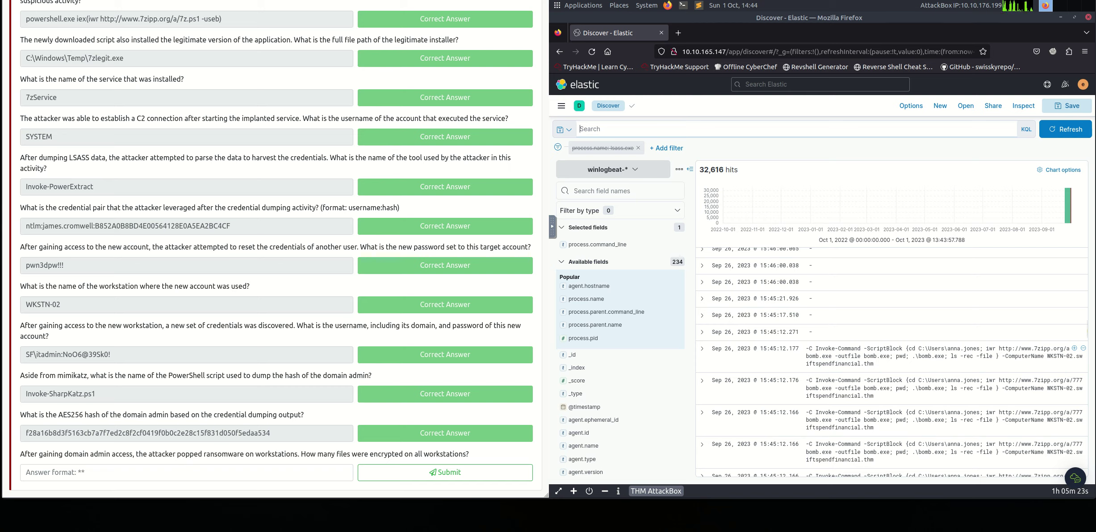
pyautogui.doubleClick(876, 356)
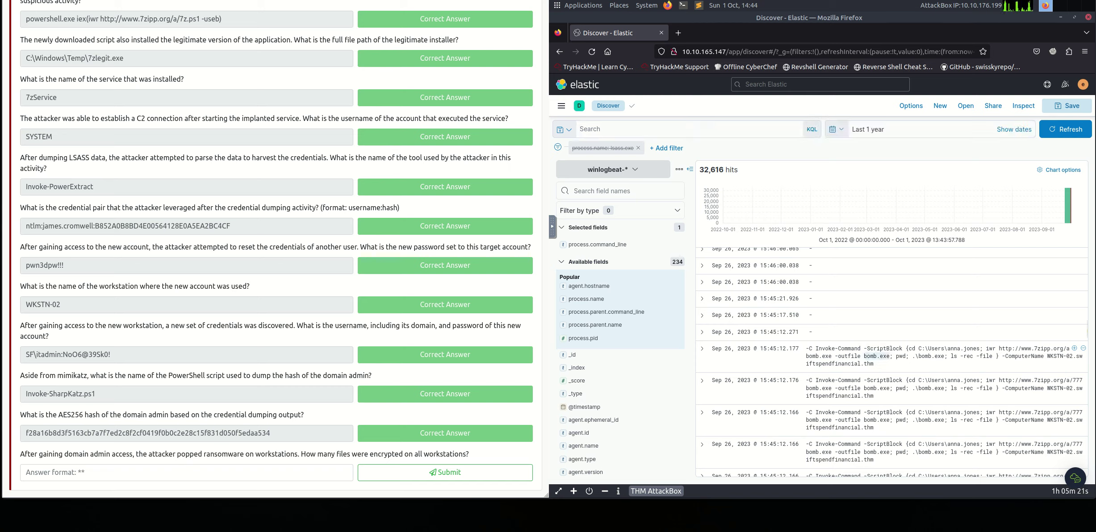
# Add a process.name filter from the svchost.exe value and change its value to bomb.exe
pyautogui.click(594, 299)
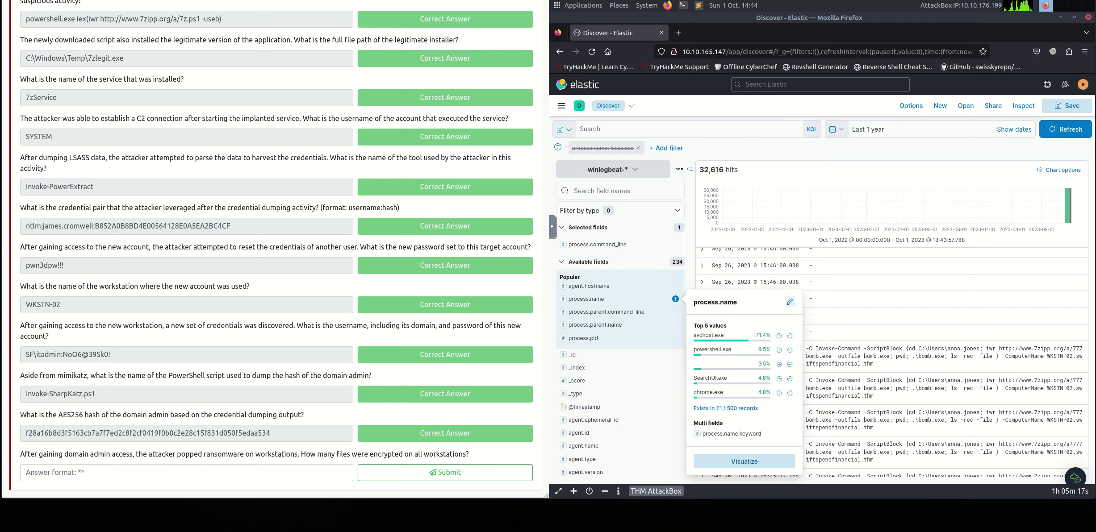
pyautogui.click(778, 336)
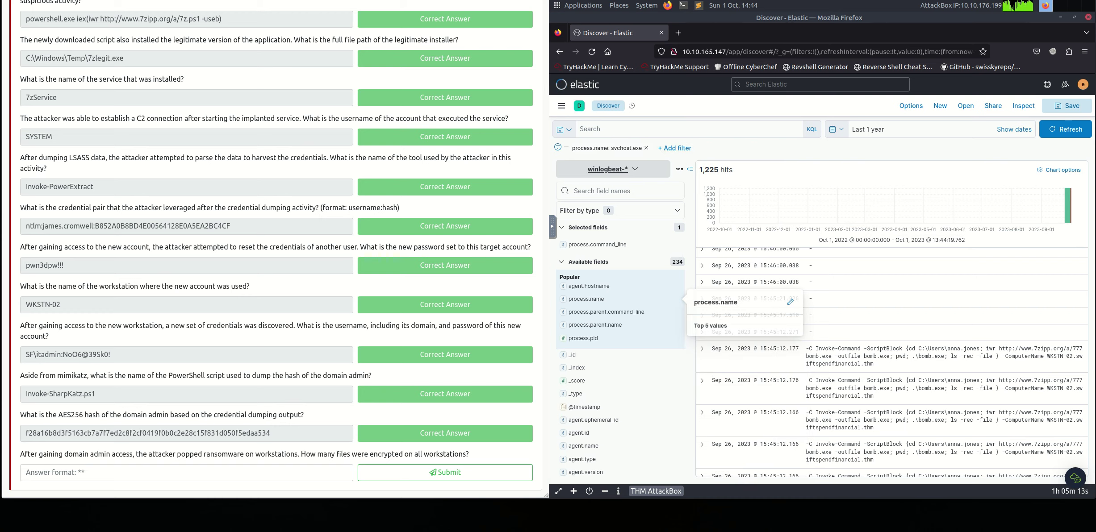
pyautogui.click(607, 148)
pyautogui.click(599, 184)
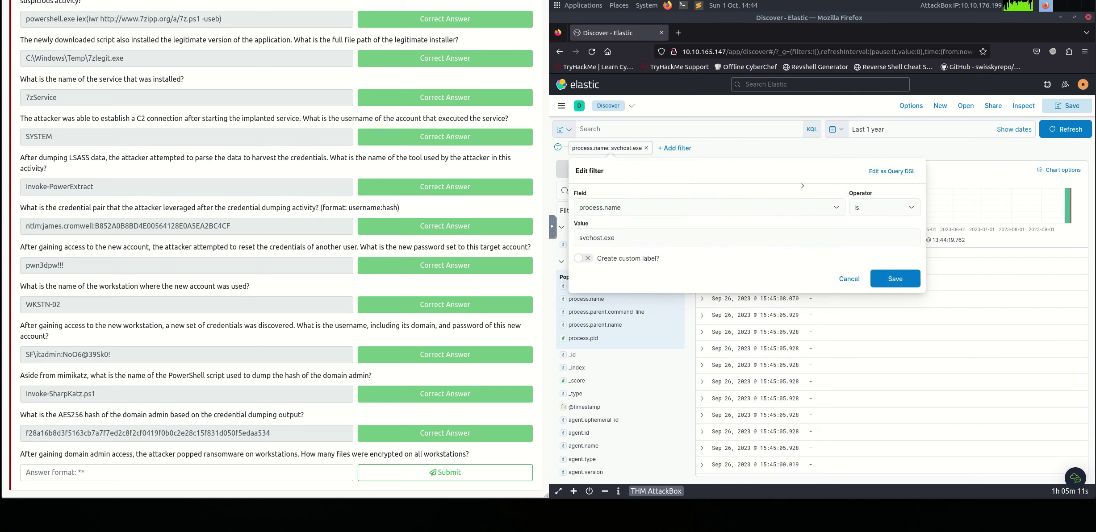
pyautogui.click(670, 237)
pyautogui.press('BackSpace')
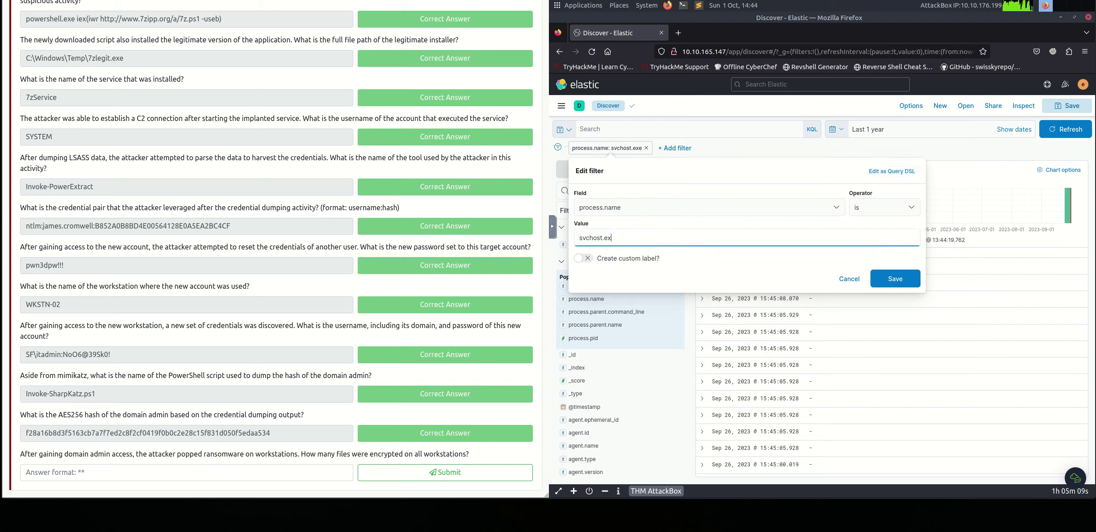
pyautogui.press('BackSpace')
pyautogui.press('BackSpace')
pyautogui.press('BackSpace')
pyautogui.press('BackSpace')
pyautogui.press('BackSpace')
pyautogui.press('BackSpace')
pyautogui.press('BackSpace')
pyautogui.press('BackSpace')
pyautogui.press('BackSpace')
pyautogui.press('BackSpace')
pyautogui.write('bomb.exe')
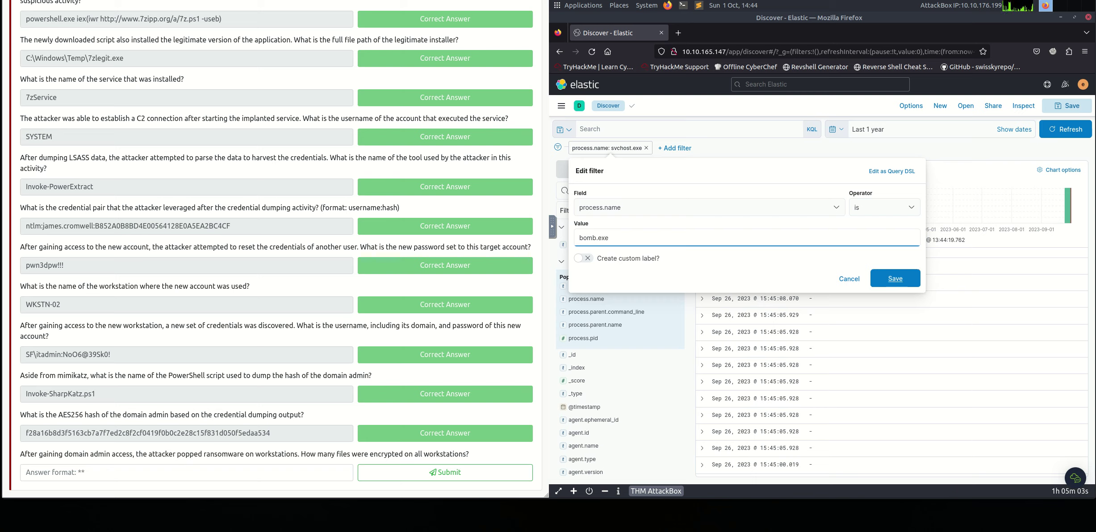
pyautogui.press('Return')
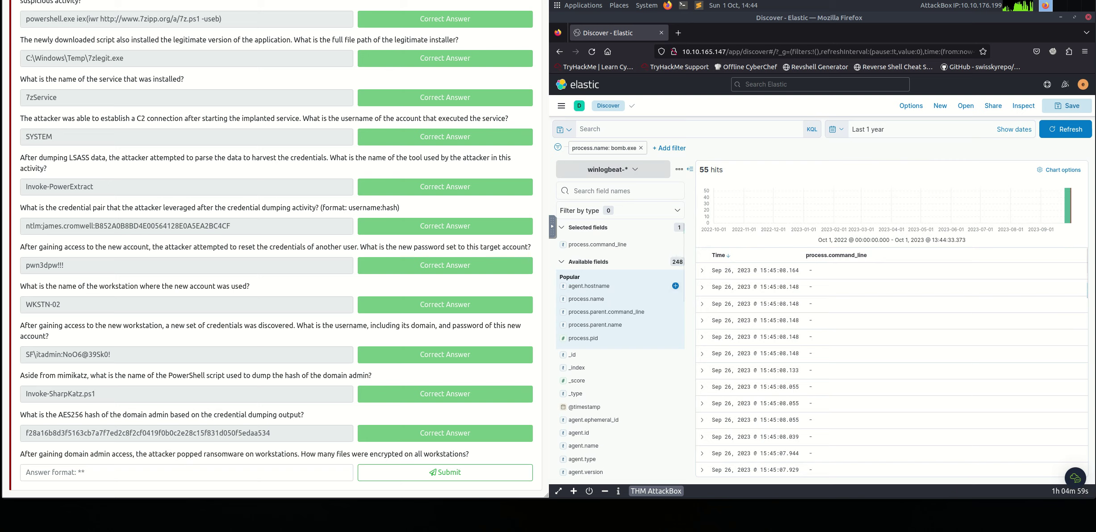
# Expand the 15:45:08.164 bomb.exe event, examine its action, message and process fields, and collapse it
pyautogui.click(702, 270)
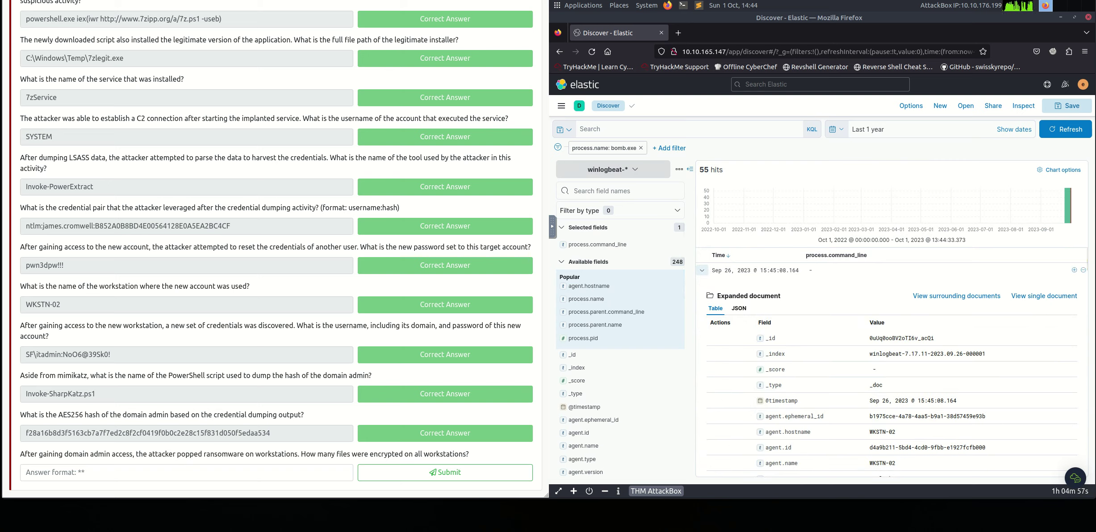
pyautogui.scroll(-6, 892, 285)
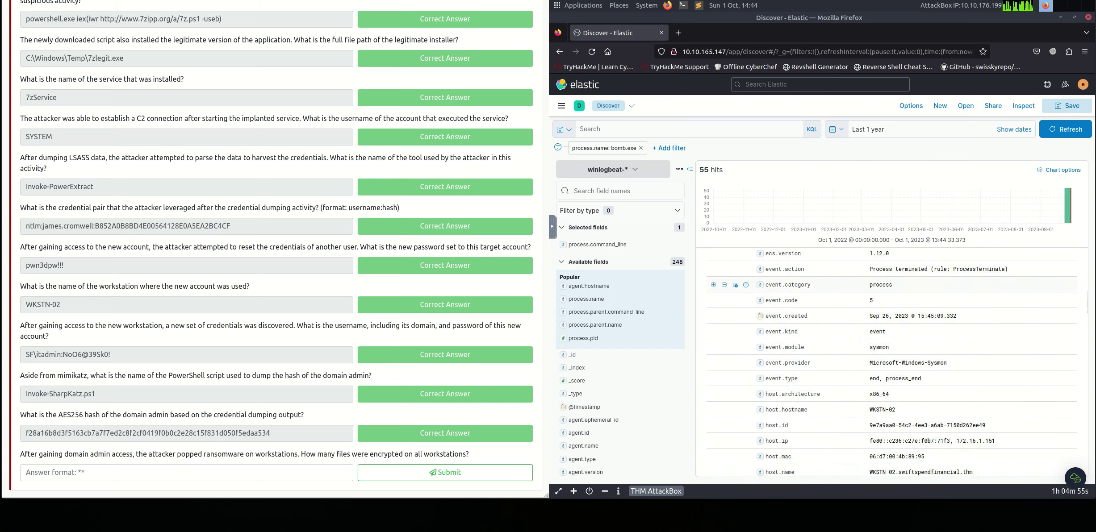
pyautogui.scroll(-6, 893, 285)
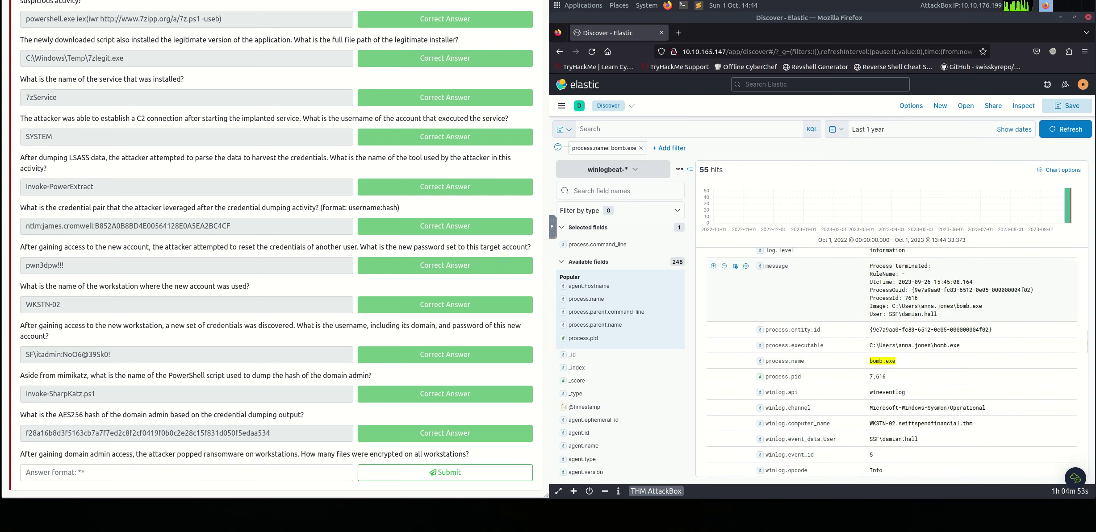
pyautogui.scroll(2, 892, 313)
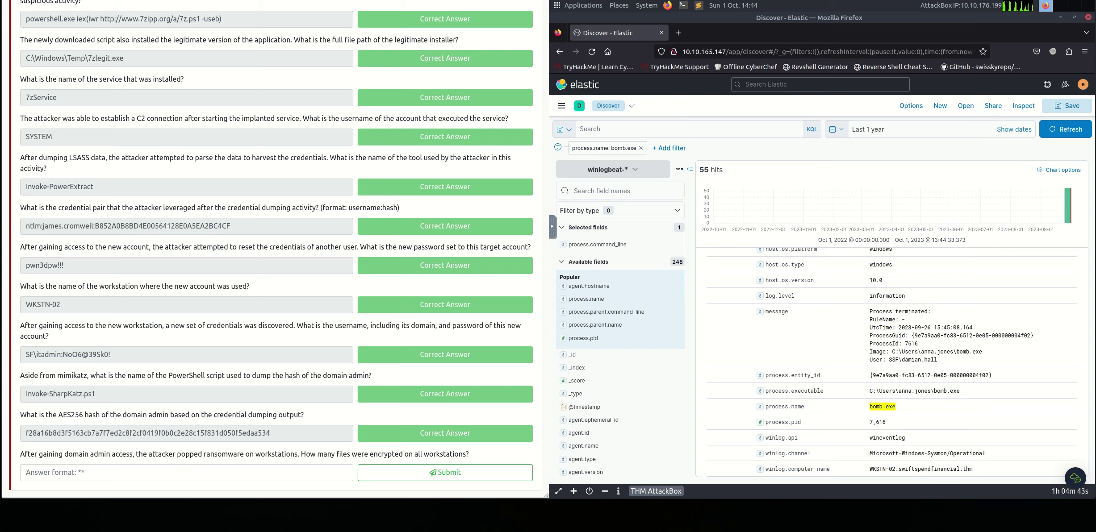
pyautogui.scroll(10, 892, 362)
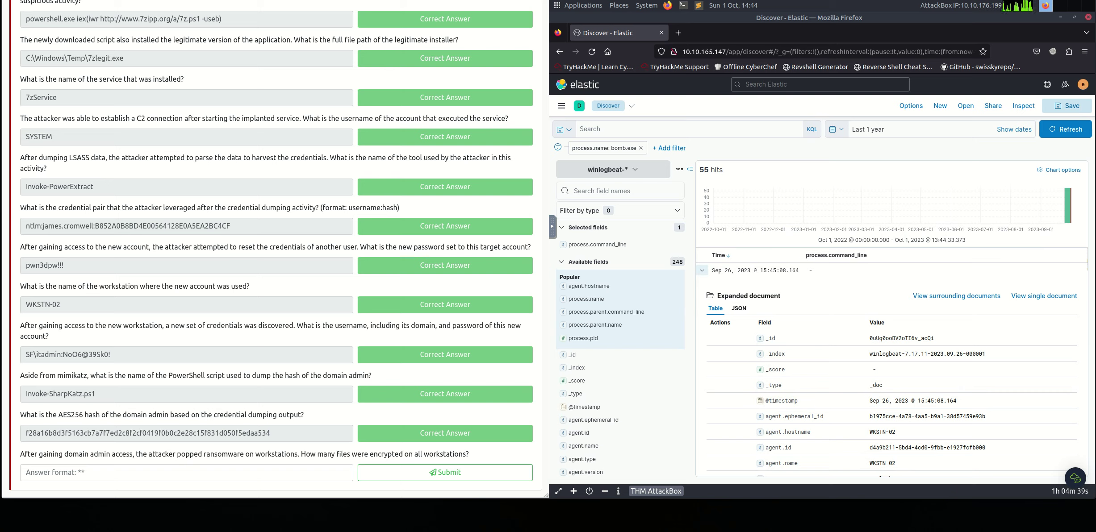
pyautogui.click(702, 270)
# Look through the bomb.exe events for execution commands and add the process.parent.command_line column
pyautogui.scroll(-10, 892, 362)
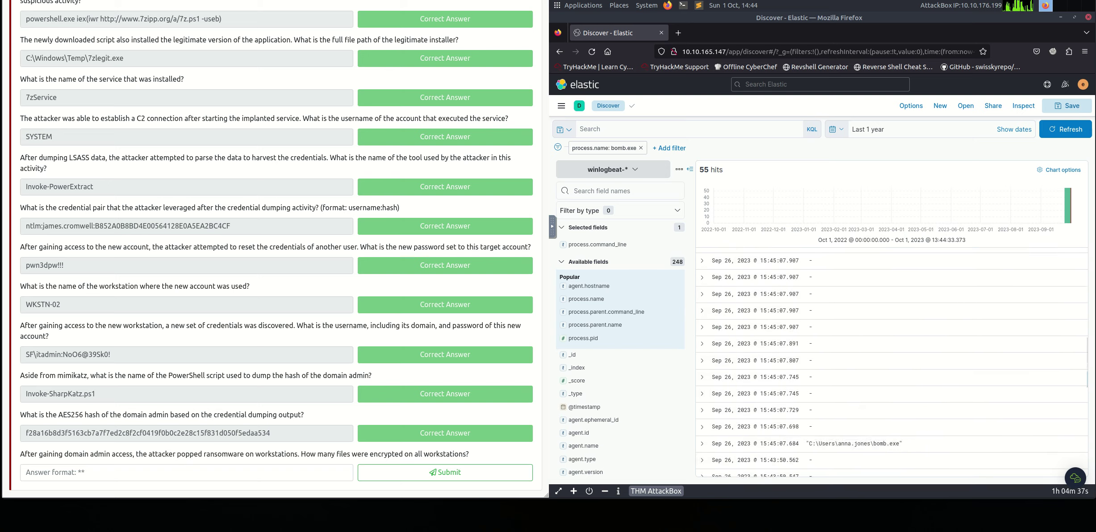
pyautogui.scroll(-5, 893, 362)
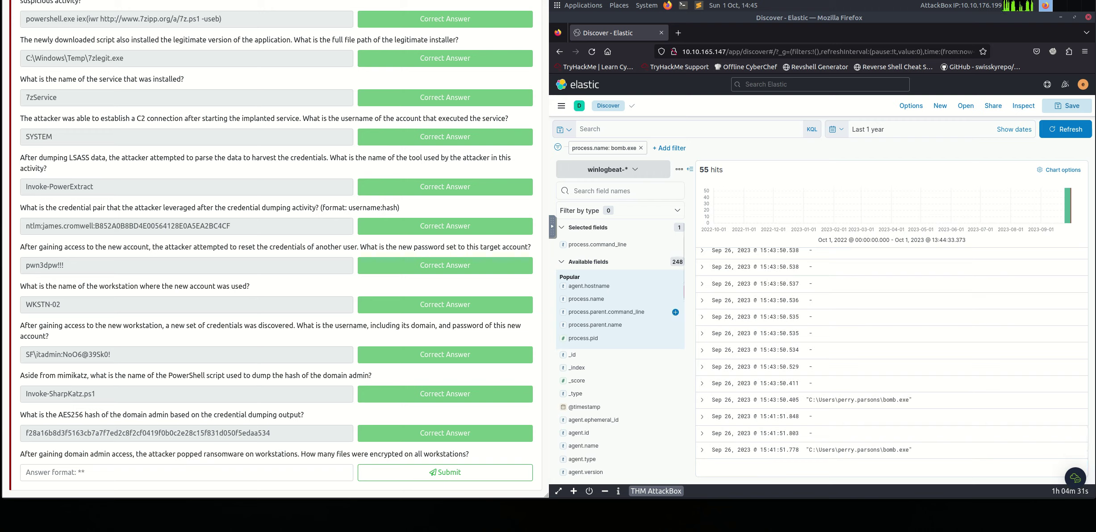
pyautogui.click(675, 313)
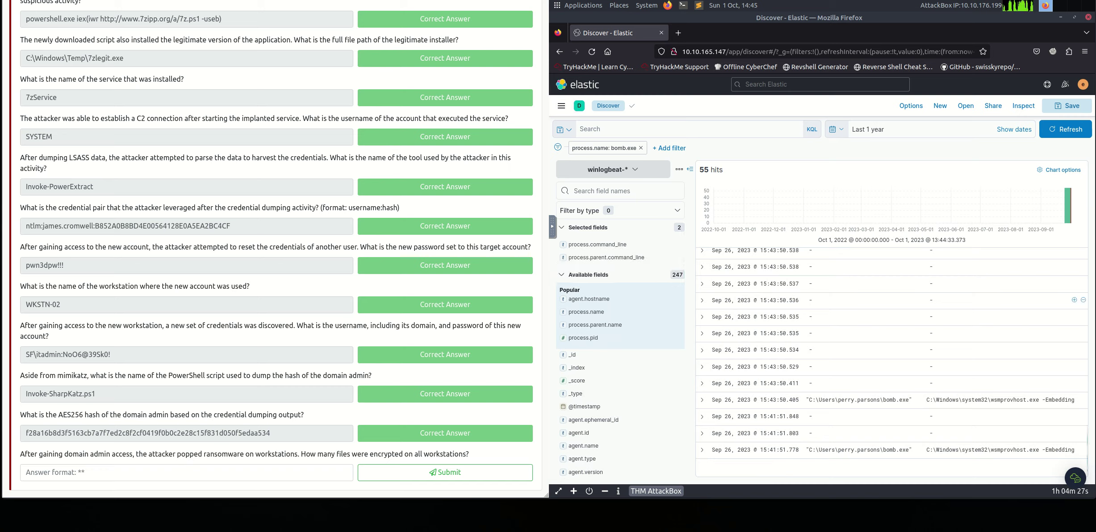
pyautogui.scroll(10, 893, 366)
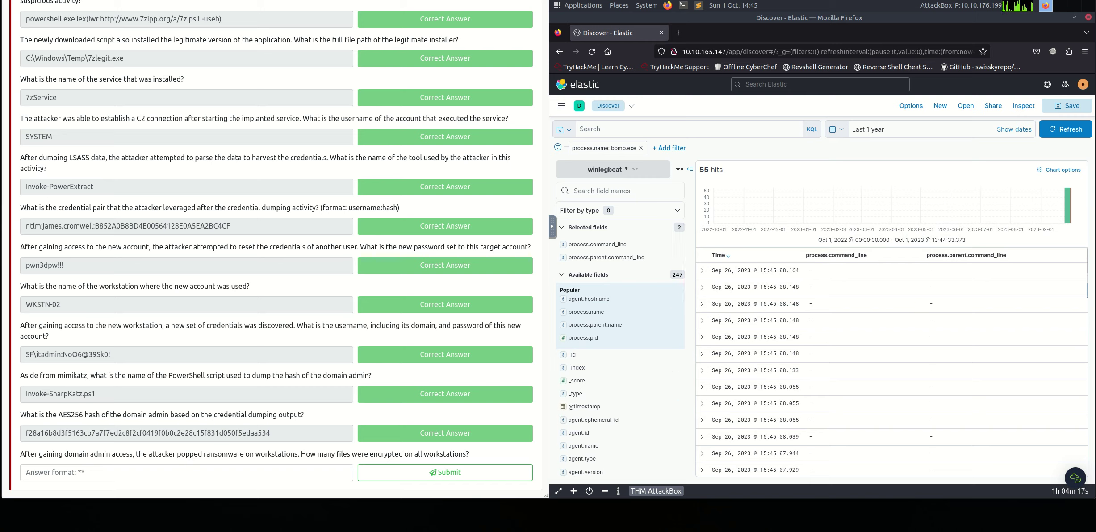
# Add the agent.hostname column and compare which workstations the bomb.exe events come from
pyautogui.click(675, 298)
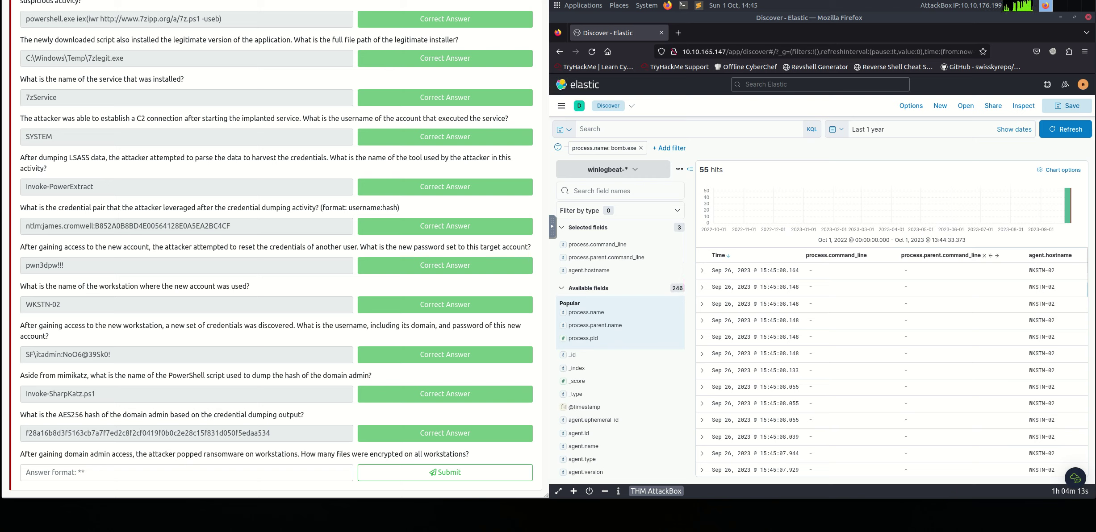
pyautogui.scroll(-10, 1045, 304)
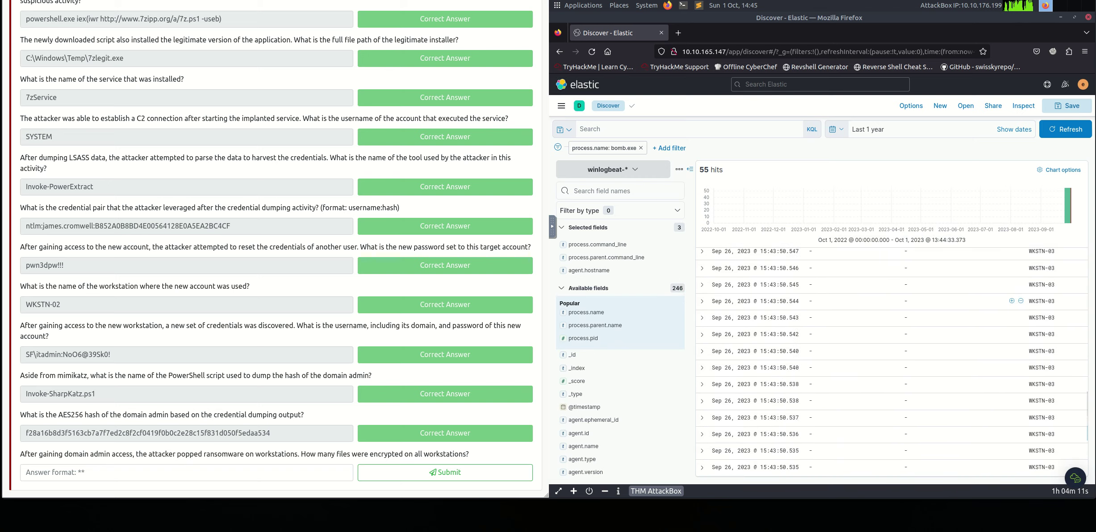
pyautogui.scroll(3, 1013, 312)
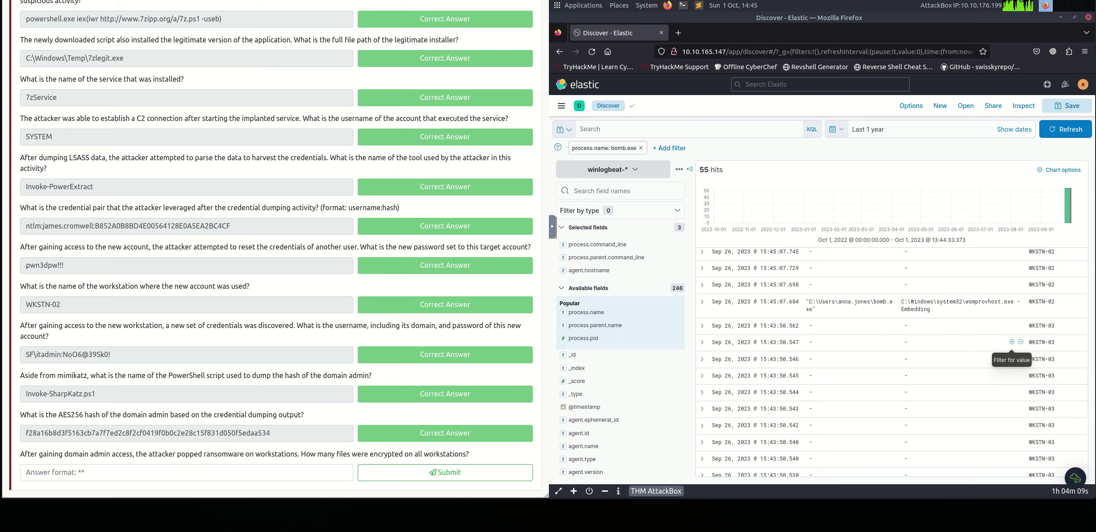
# Look through the bomb.exe events, expand the 15:45:08.164 event to read its action, message and process fields, and collapse it
pyautogui.scroll(-5, 1013, 344)
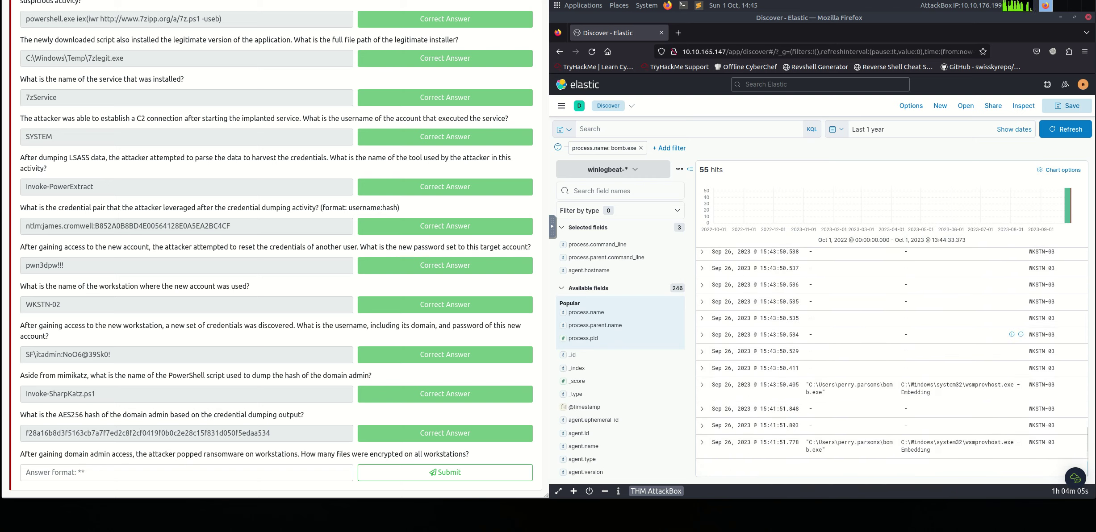
pyautogui.scroll(5, 1014, 340)
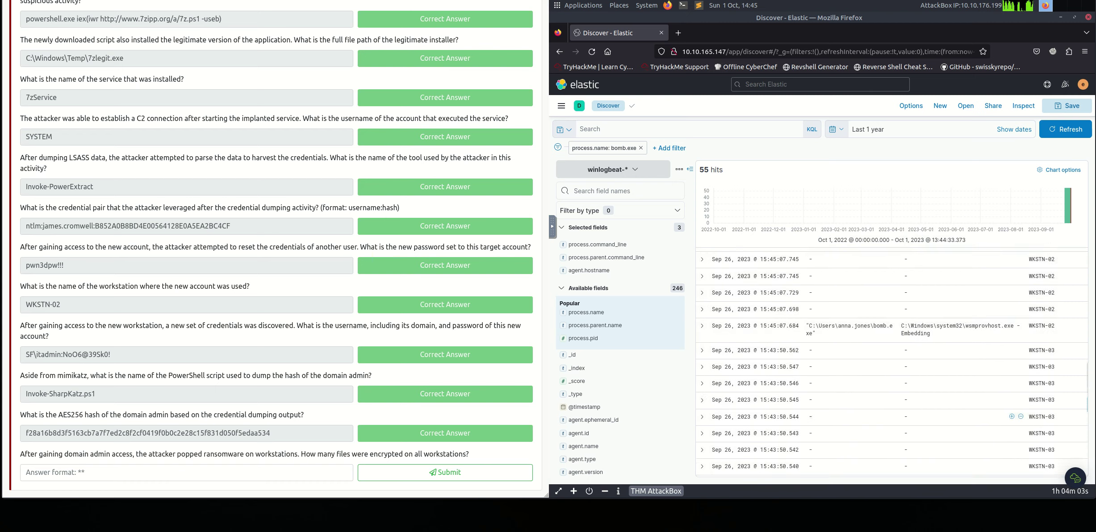
pyautogui.scroll(5, 1015, 340)
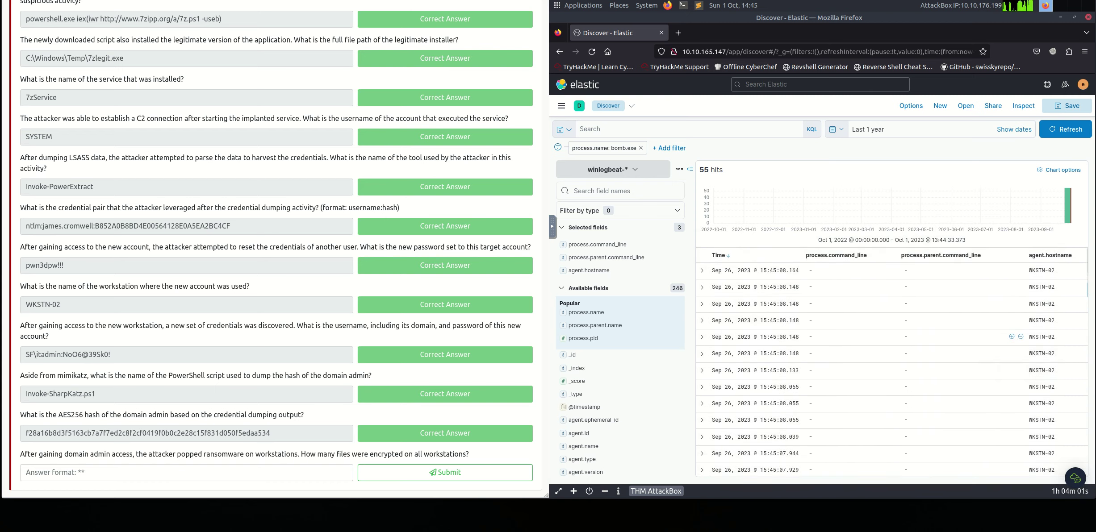
pyautogui.click(702, 271)
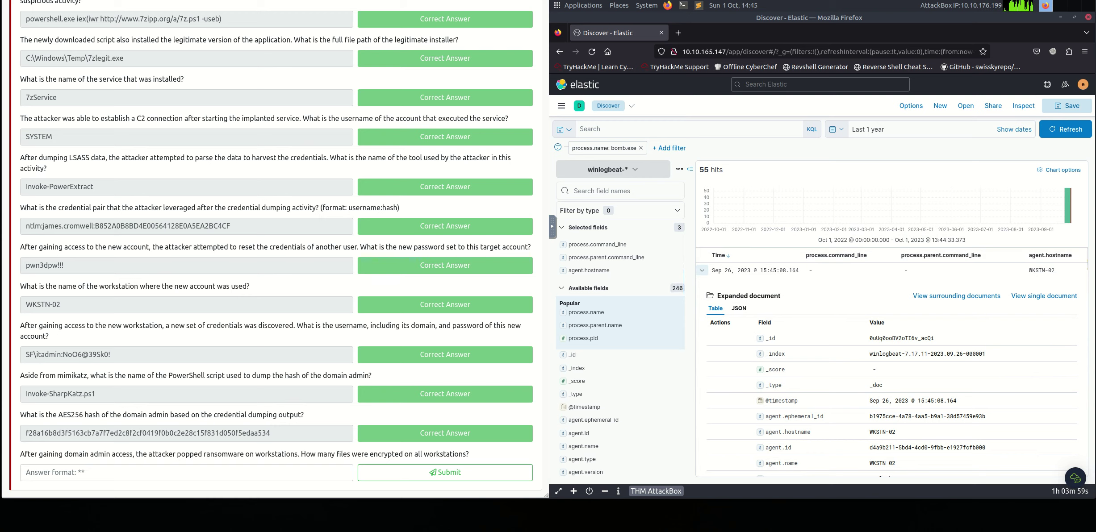
pyautogui.scroll(-10, 889, 362)
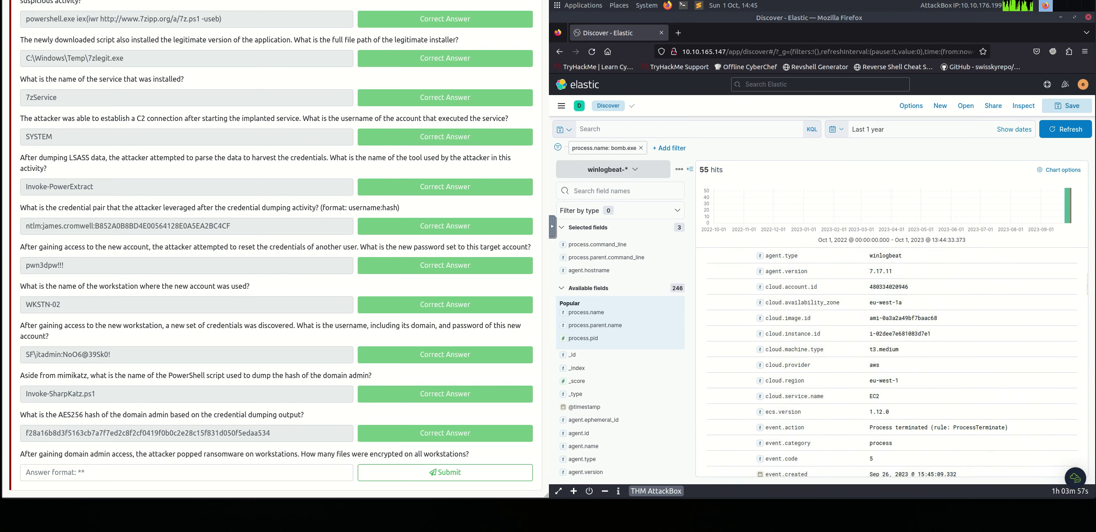
pyautogui.scroll(-10, 888, 315)
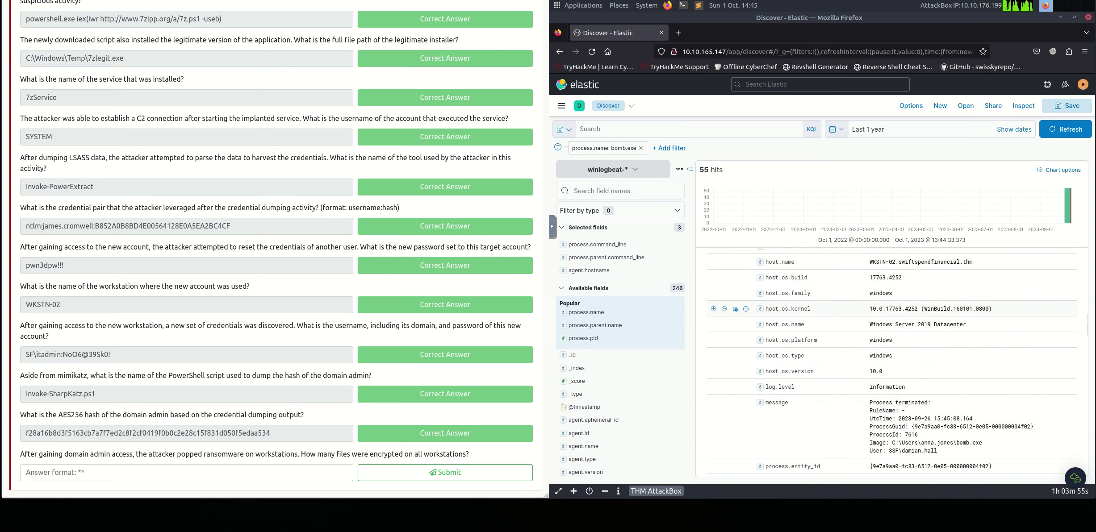
pyautogui.scroll(3, 888, 322)
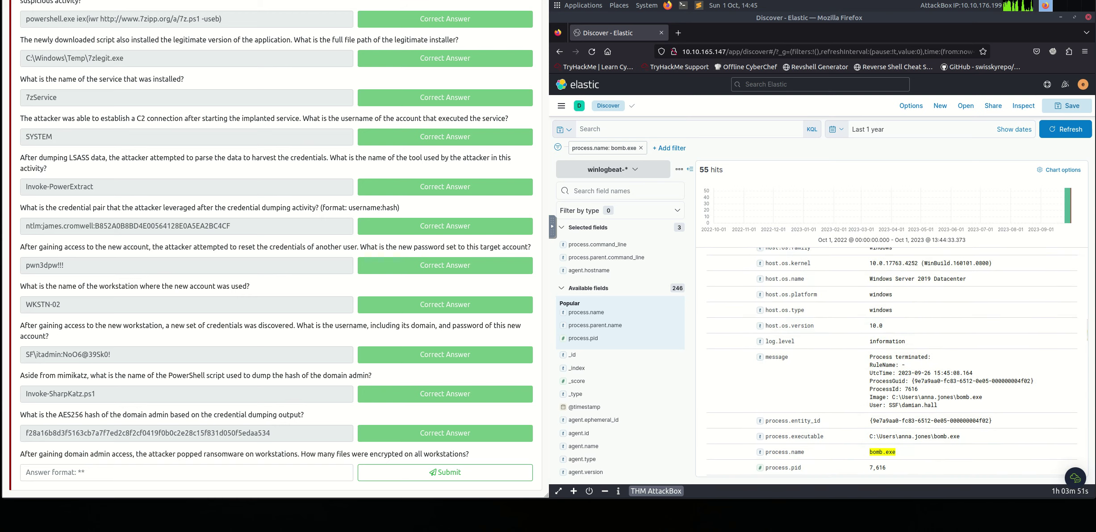
pyautogui.scroll(15, 889, 295)
pyautogui.scroll(2, 889, 312)
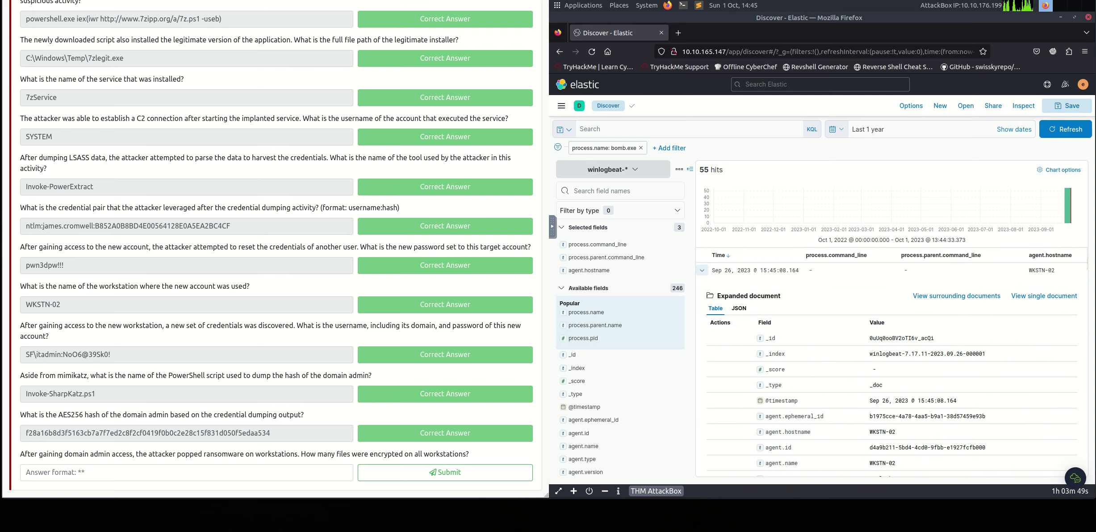
pyautogui.click(702, 270)
# Expand the 15:45:07.684 bomb.exe event that has a command line and unfold its full message field
pyautogui.scroll(-3, 893, 357)
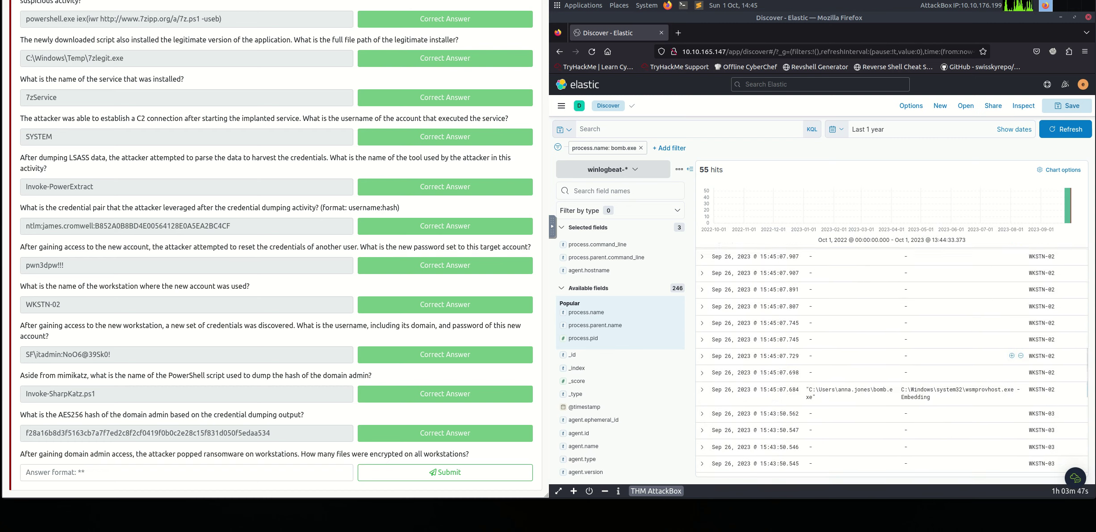
pyautogui.scroll(-3, 793, 331)
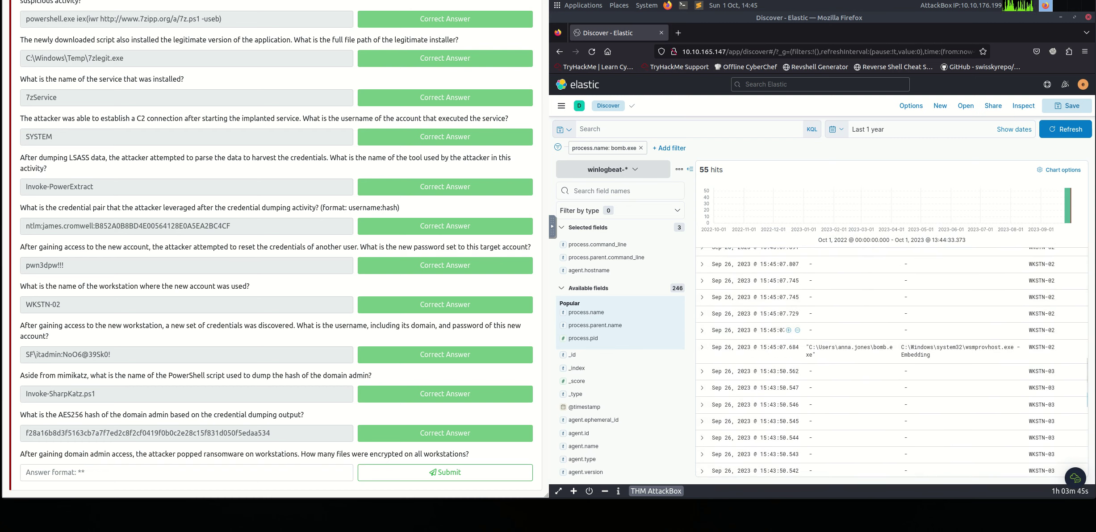
pyautogui.click(702, 347)
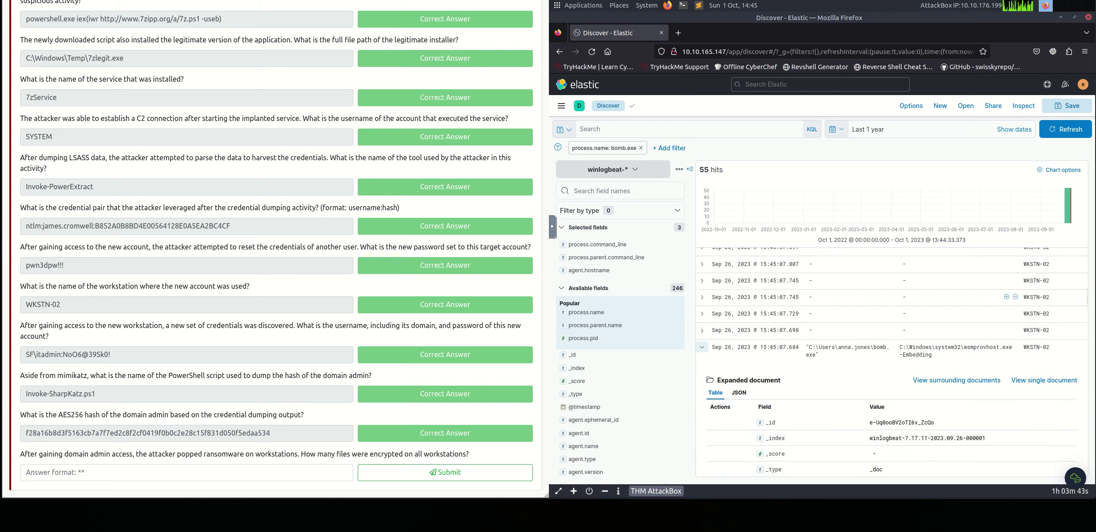
pyautogui.scroll(-10, 889, 362)
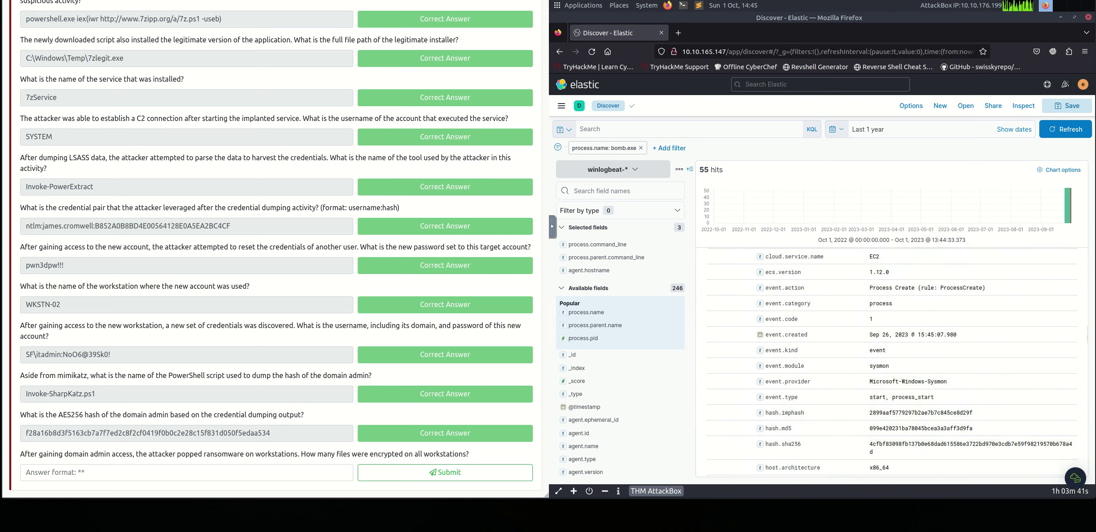
pyautogui.scroll(-8, 889, 358)
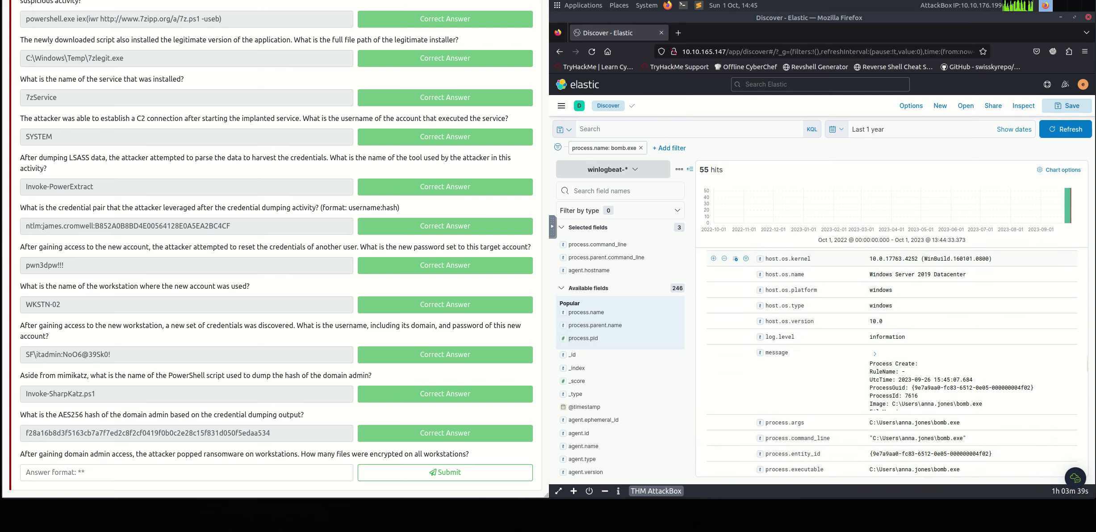
pyautogui.scroll(-2, 889, 264)
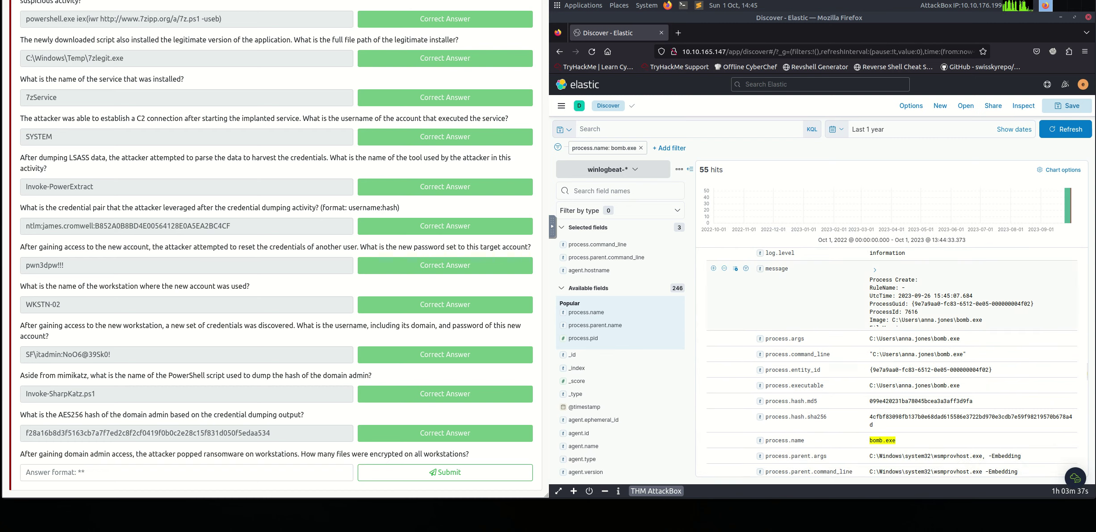
pyautogui.click(875, 269)
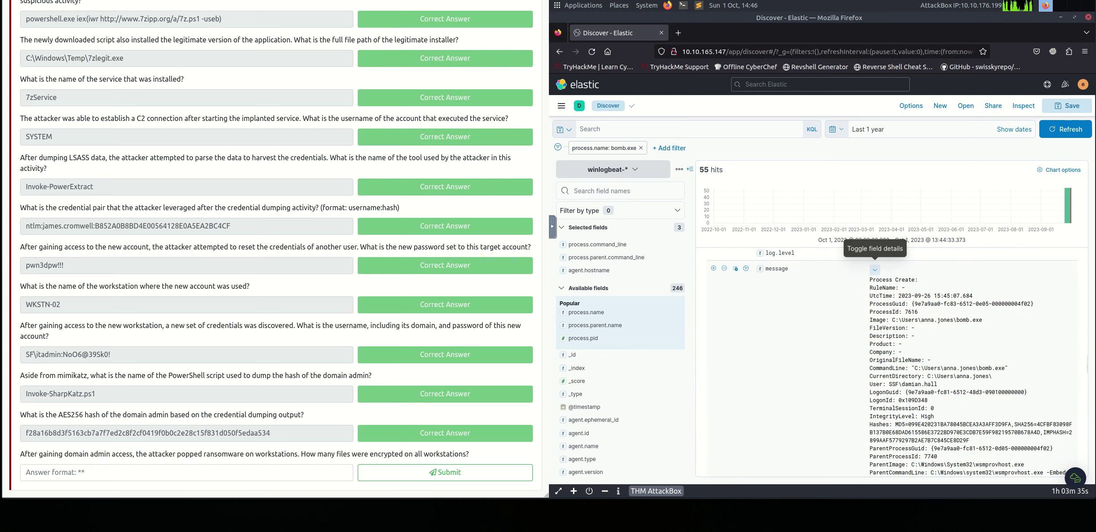
# Examine the message details, process arguments and parent process fields of the 15:45:07.684 event, and collapse it
pyautogui.scroll(-3, 874, 270)
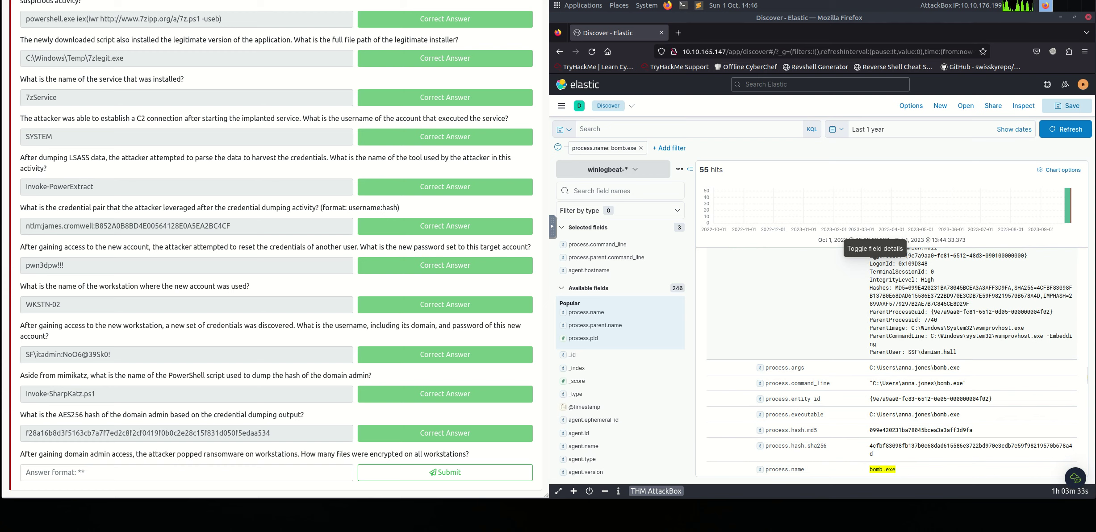
pyautogui.scroll(-1, 875, 270)
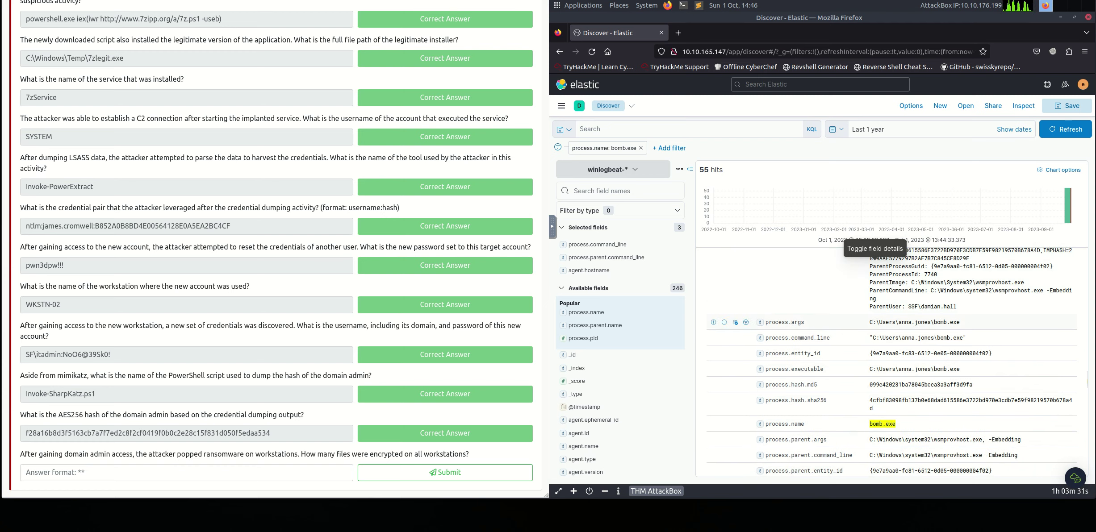
pyautogui.scroll(-2, 875, 269)
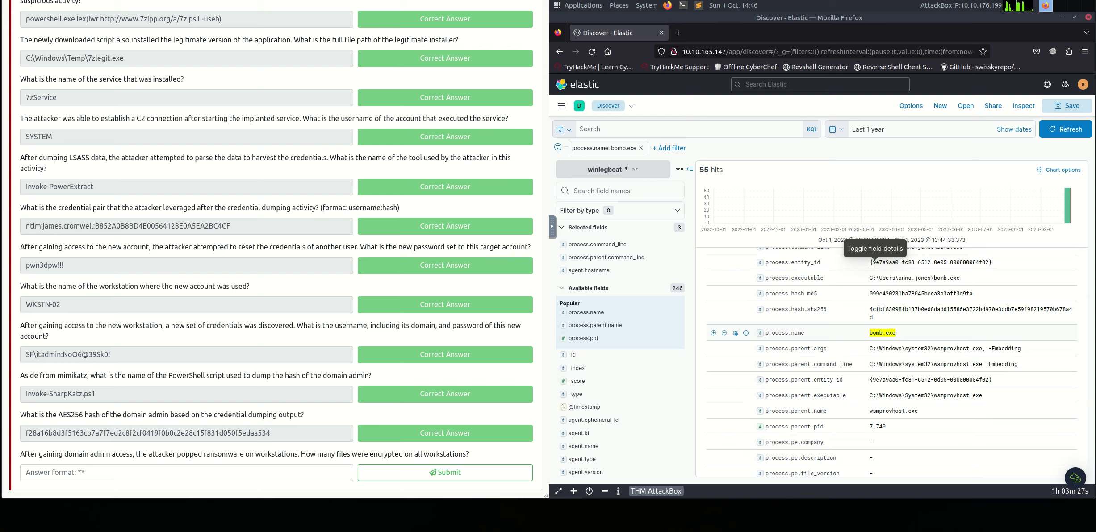
pyautogui.scroll(5, 874, 259)
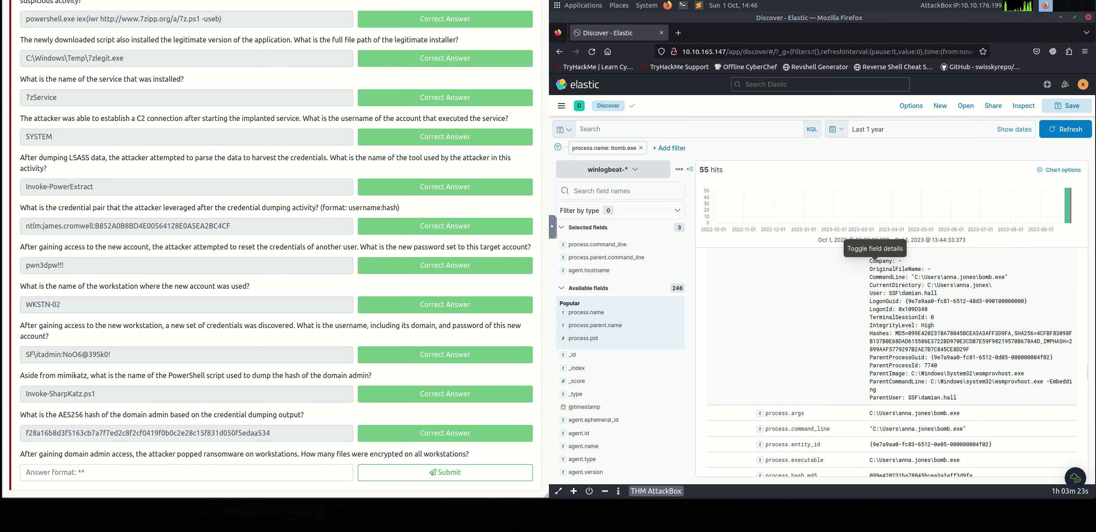
pyautogui.scroll(15, 874, 259)
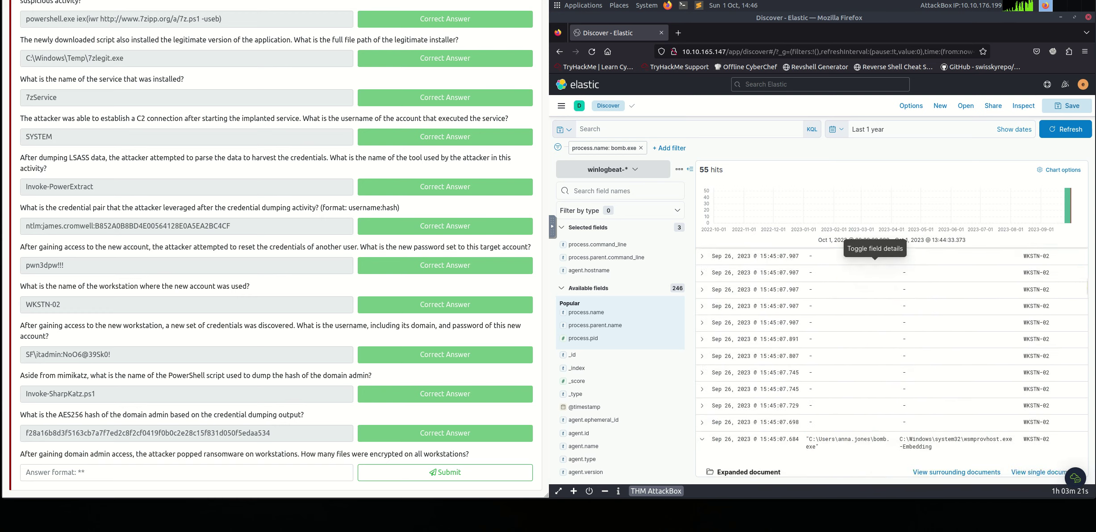
pyautogui.scroll(3, 875, 262)
pyautogui.scroll(-10, 875, 261)
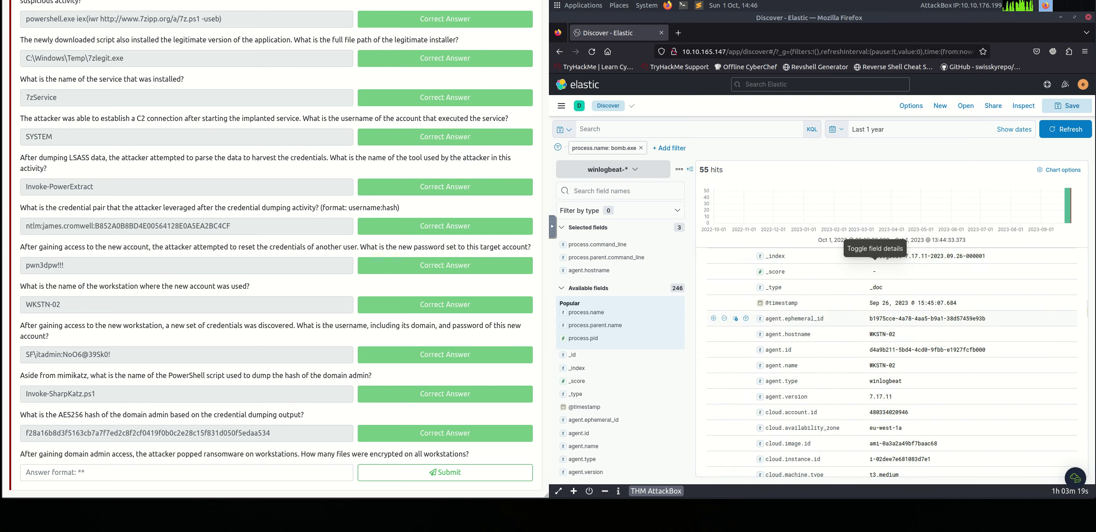
pyautogui.scroll(5, 875, 261)
pyautogui.click(702, 302)
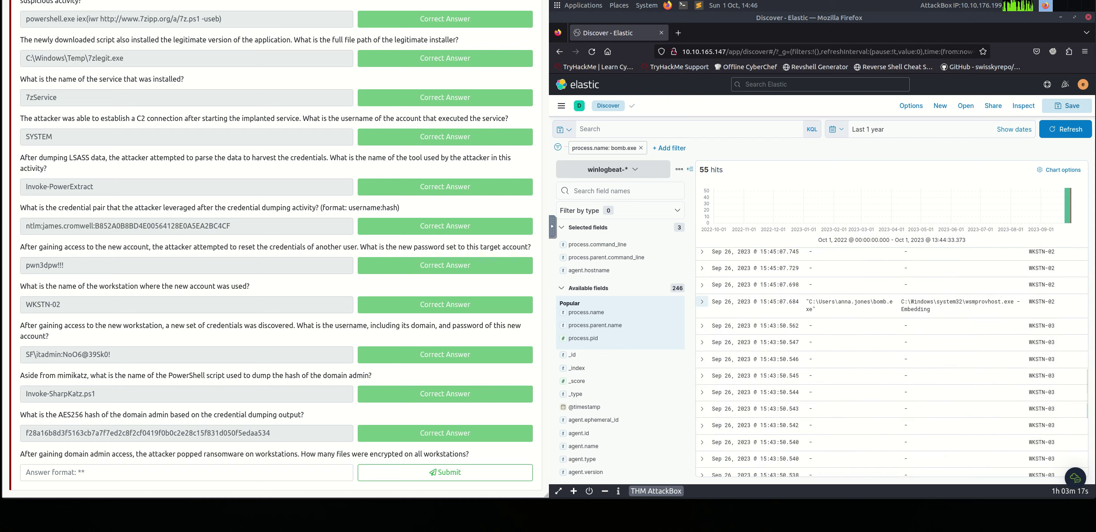
# Remove the process.parent.command_line, agent.hostname and process.command_line columns and look through the full bomb.exe event documents
pyautogui.scroll(5, 874, 353)
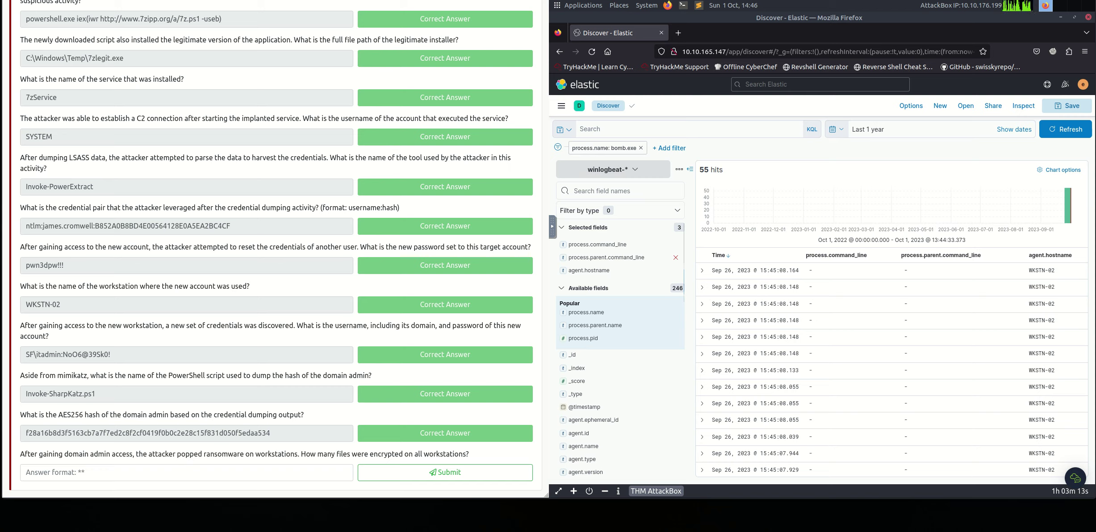
pyautogui.click(675, 257)
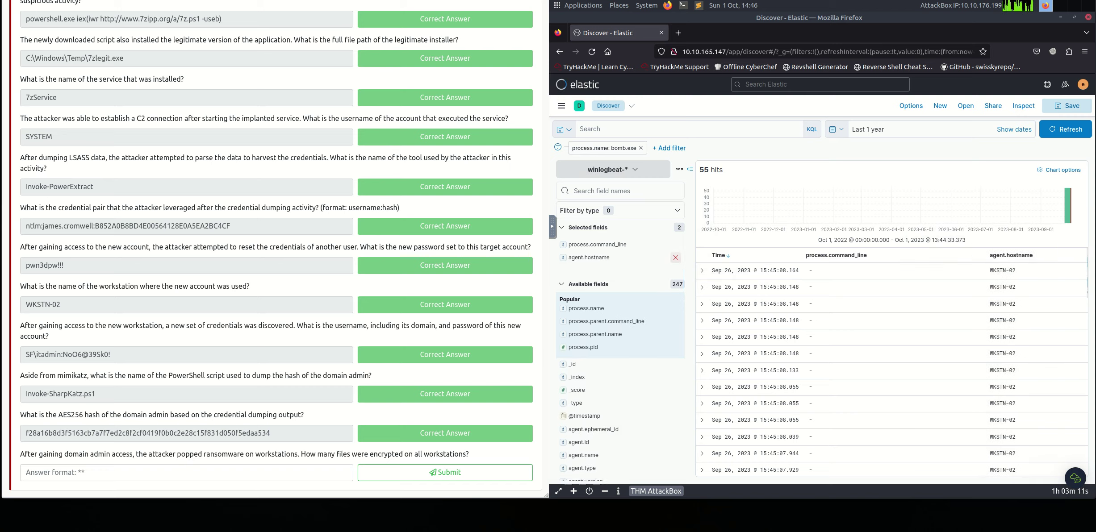
pyautogui.click(675, 258)
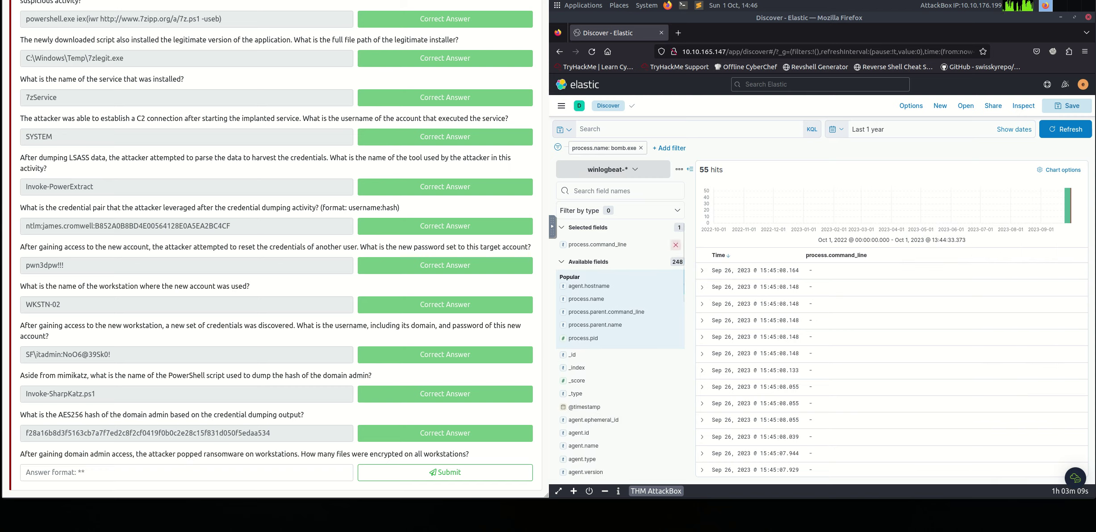
pyautogui.click(676, 245)
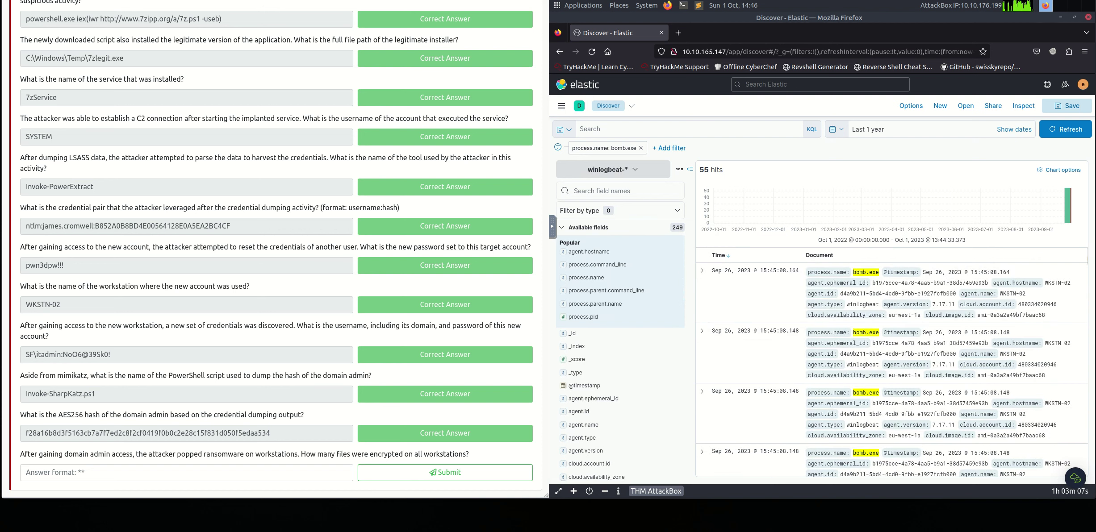
pyautogui.moveTo(1068, 205)
pyautogui.scroll(-2, 892, 362)
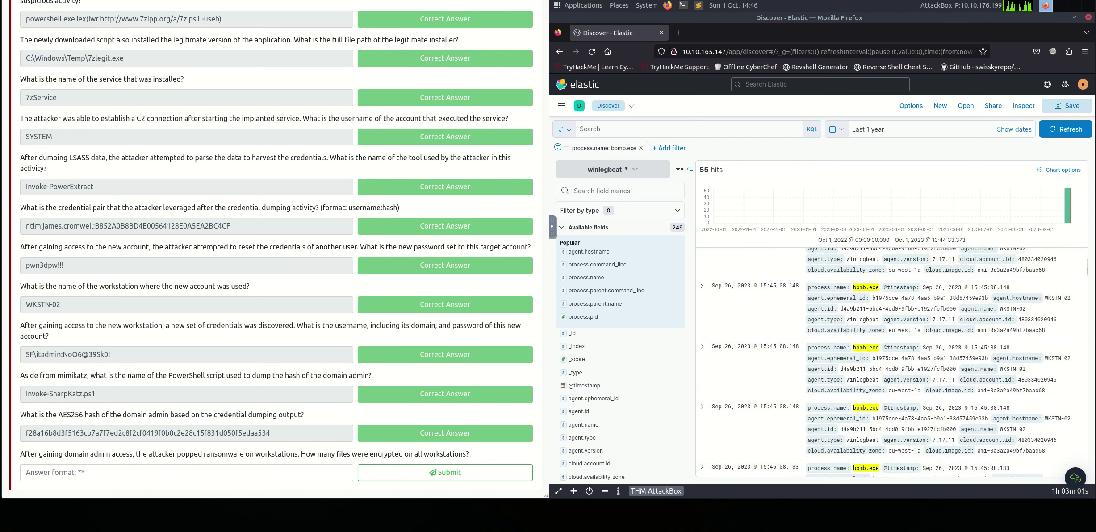
pyautogui.scroll(-4, 892, 362)
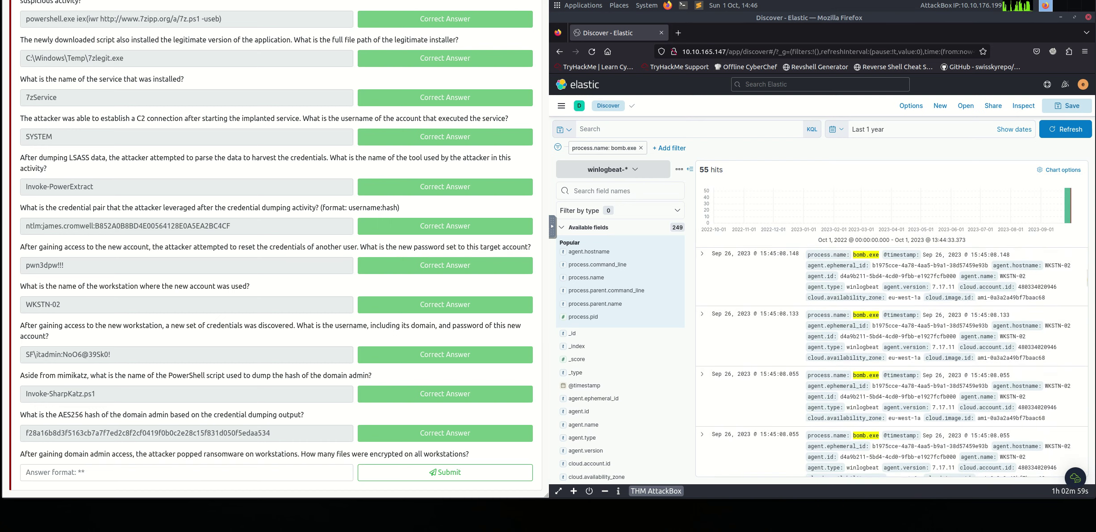
pyautogui.scroll(-2, 892, 362)
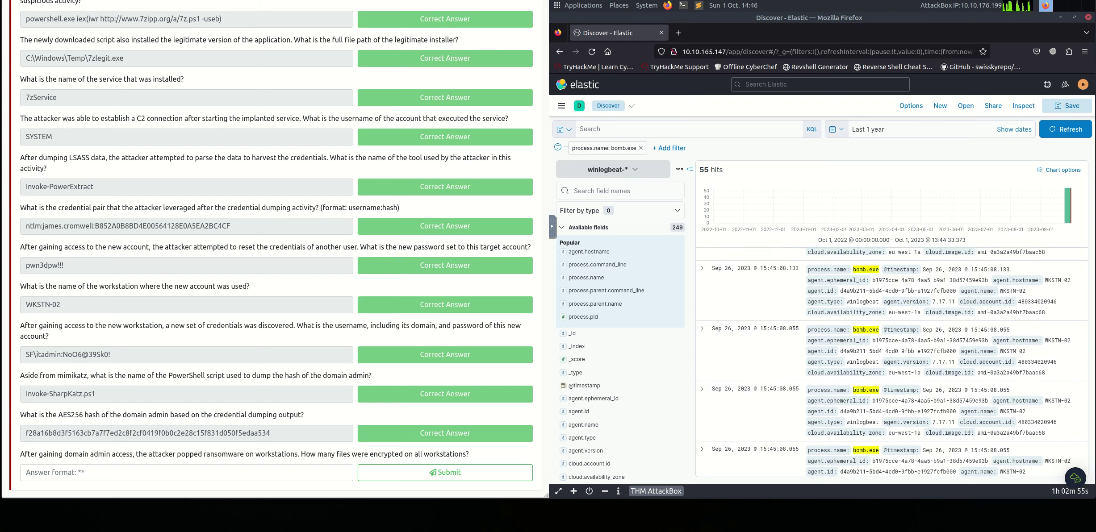
pyautogui.scroll(-2, 892, 362)
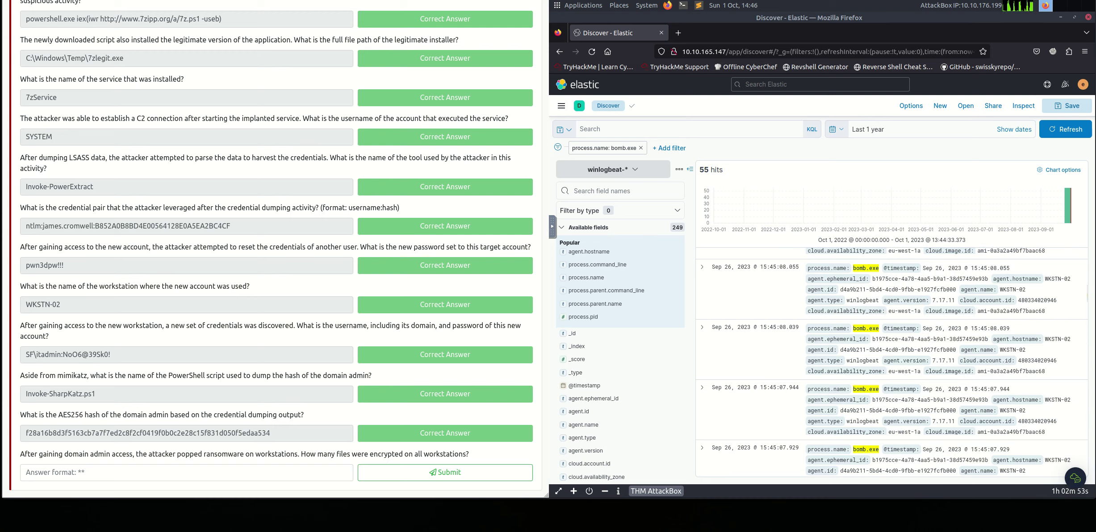
# Search the field names for "file" and add the file.name column to list the files bomb.exe touched
pyautogui.scroll(-3, 675, 376)
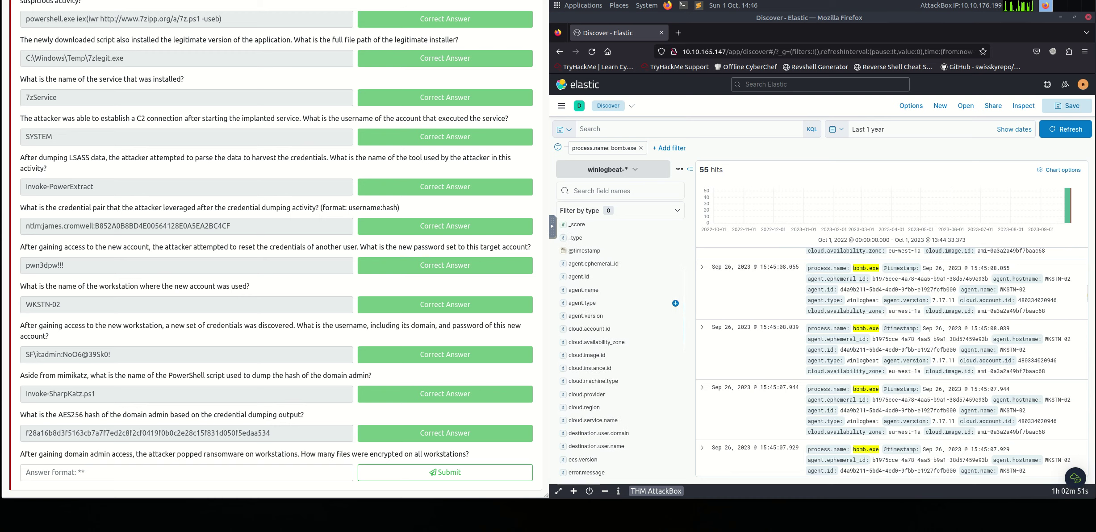
pyautogui.scroll(3, 675, 313)
pyautogui.click(621, 191)
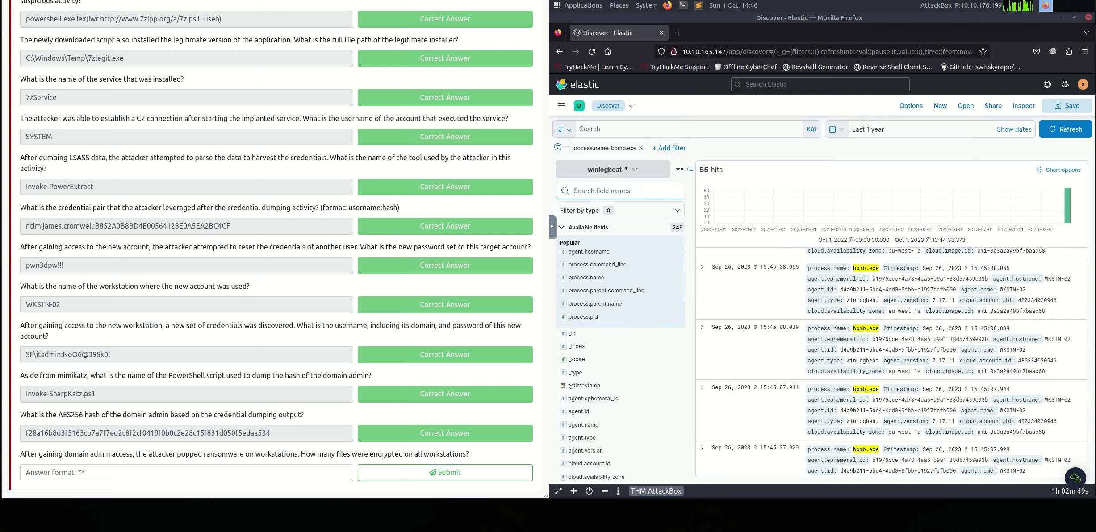
pyautogui.write('file')
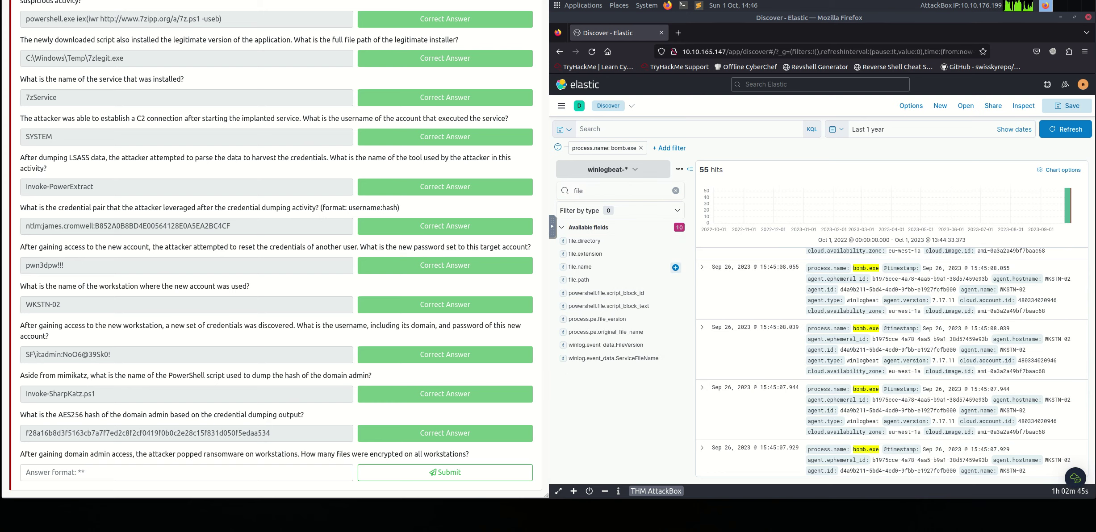
pyautogui.click(675, 268)
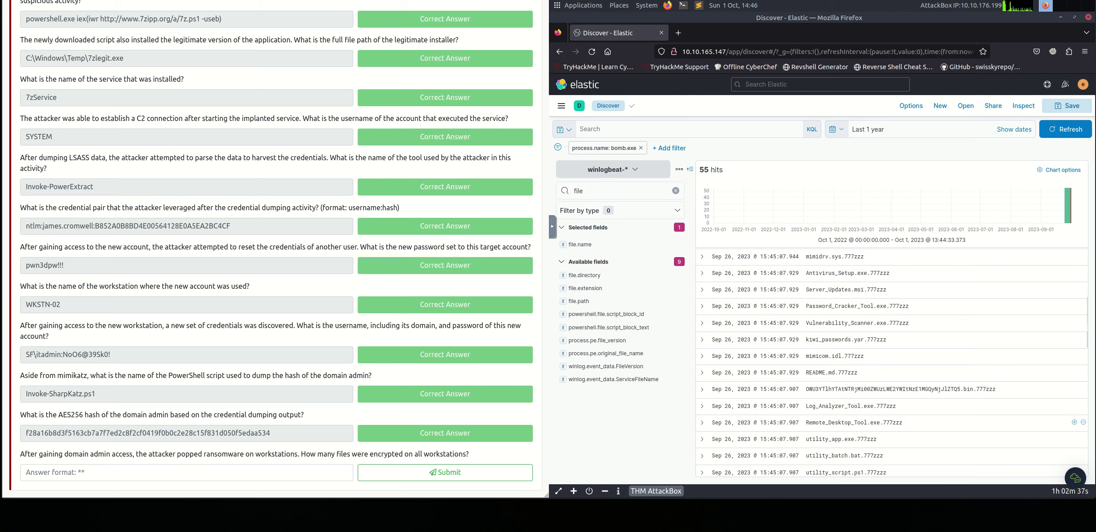
pyautogui.scroll(-2, 893, 415)
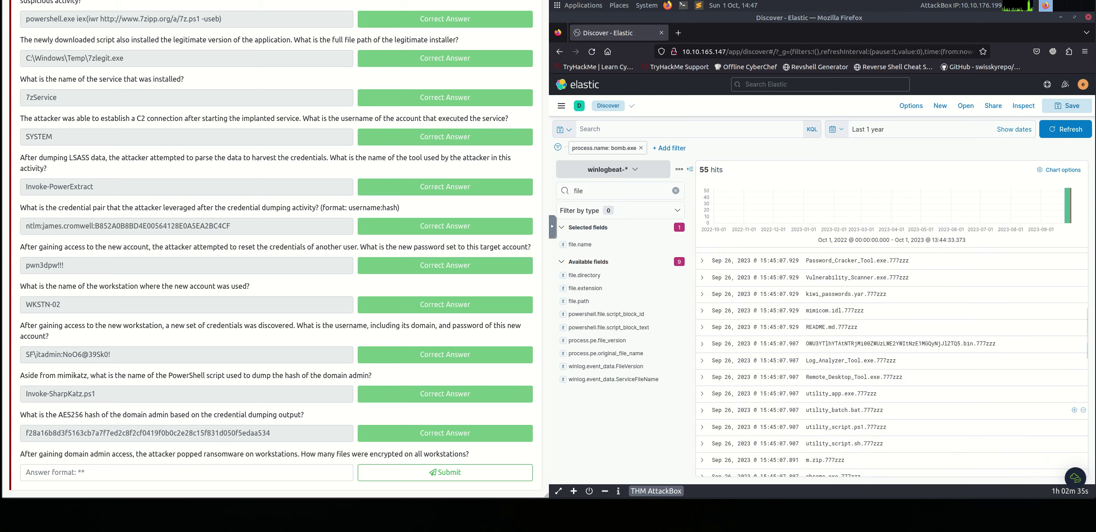
# Look through the file names touched by bomb.exe and copy the 777zzz extension from the toolkit_installer.exe entry
pyautogui.scroll(-3, 893, 424)
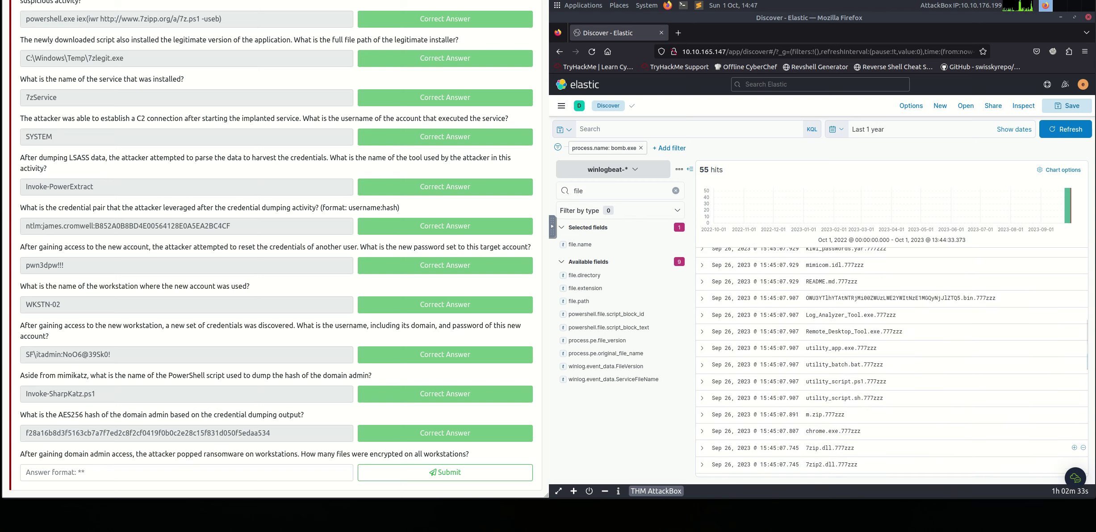
pyautogui.scroll(-1, 894, 402)
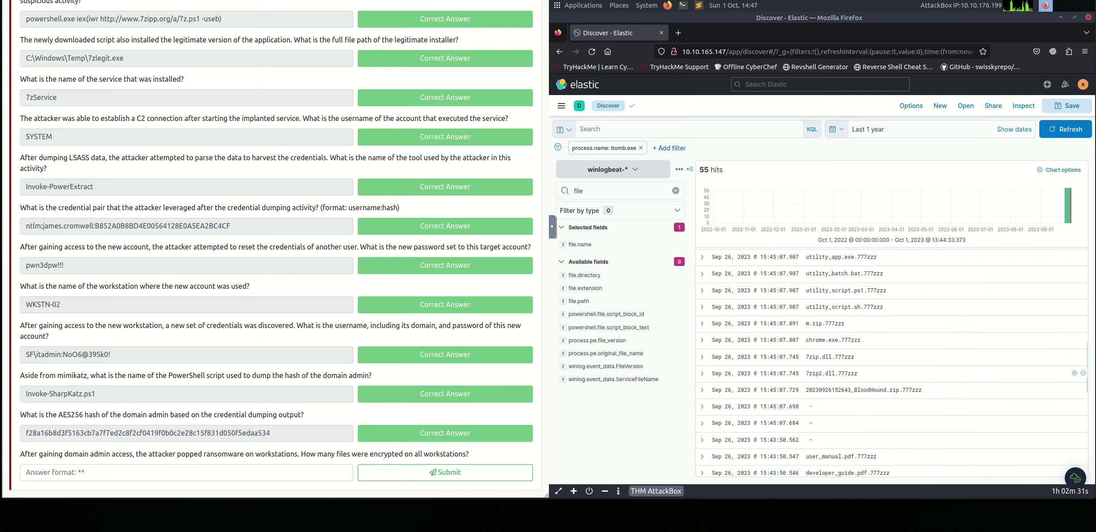
pyautogui.scroll(-3, 893, 398)
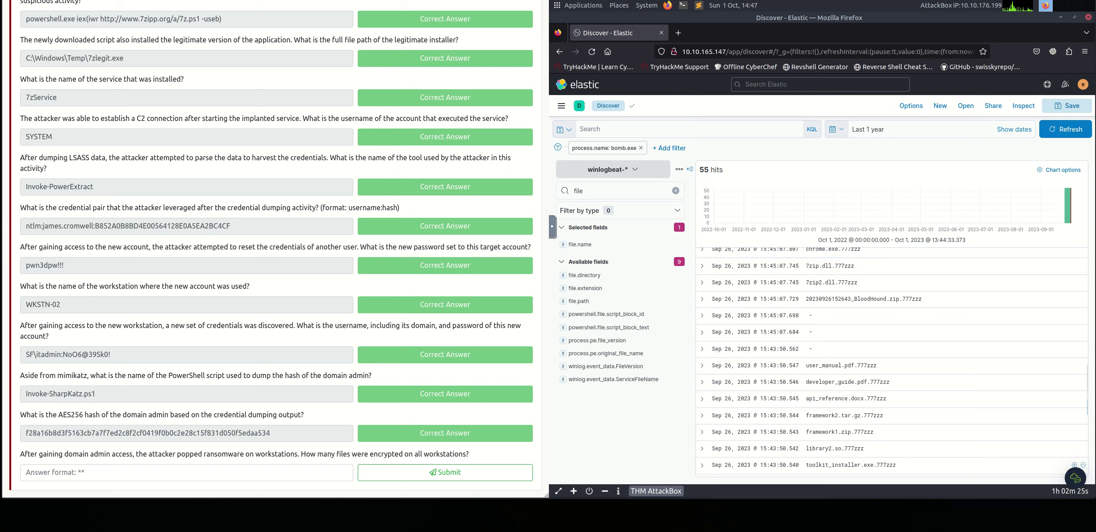
pyautogui.doubleClick(887, 465)
pyautogui.rightClick(890, 465)
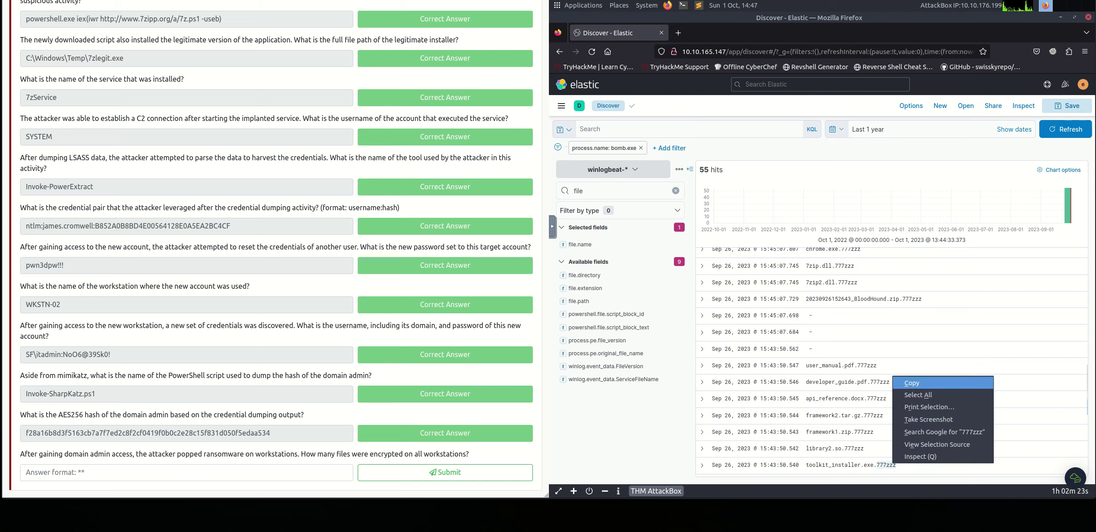
pyautogui.click(907, 383)
# Query the bomb.exe events for *777zzz* and look through the matching file names
pyautogui.click(581, 129)
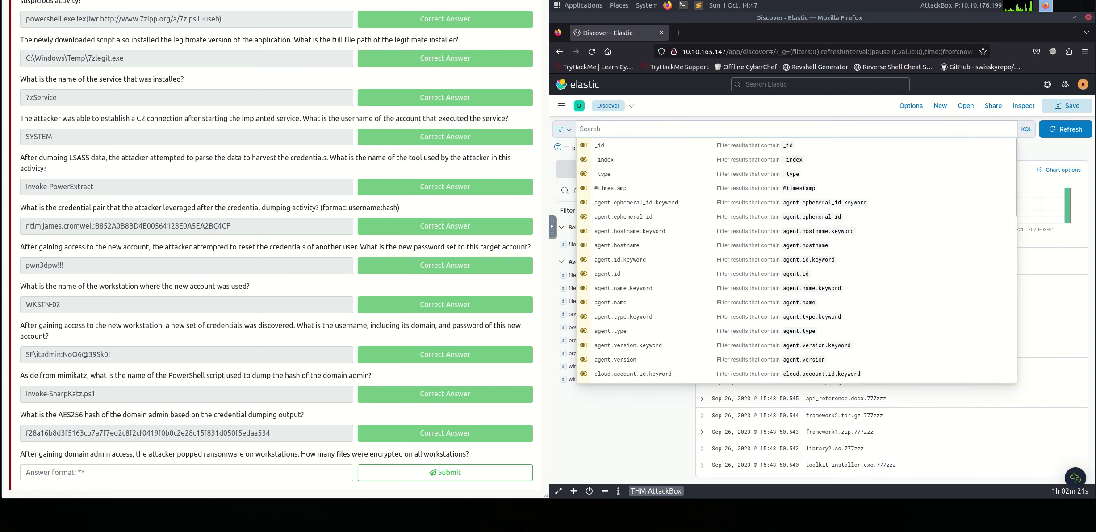
pyautogui.hotkey('ctrl', 'v')
pyautogui.press('Home')
pyautogui.write('*')
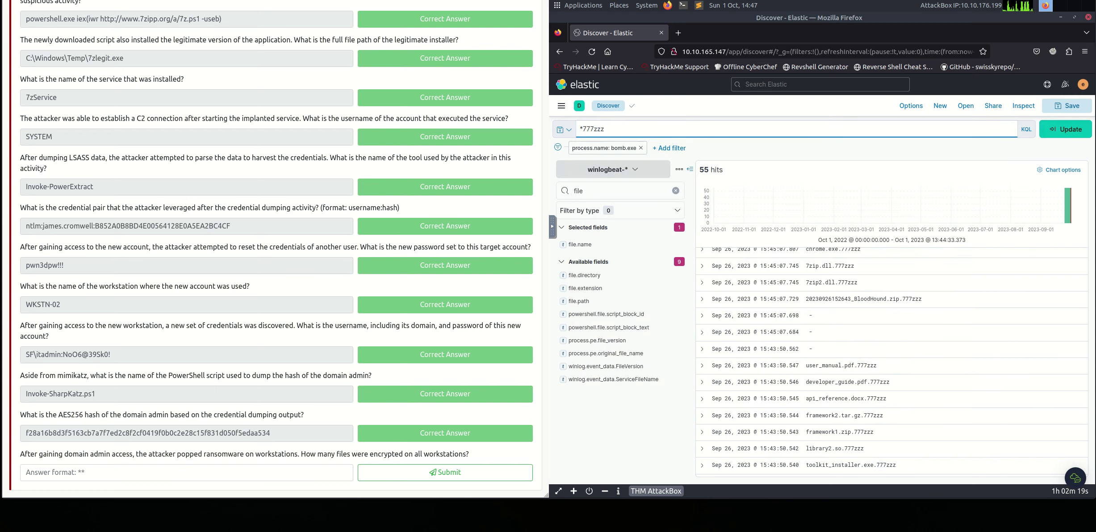
pyautogui.press('Return')
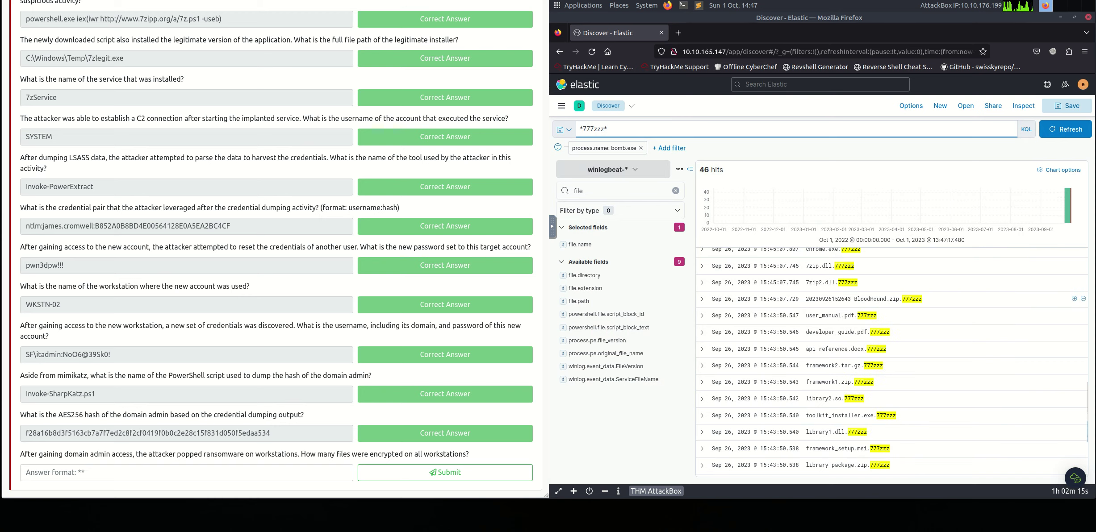
pyautogui.scroll(-3, 893, 357)
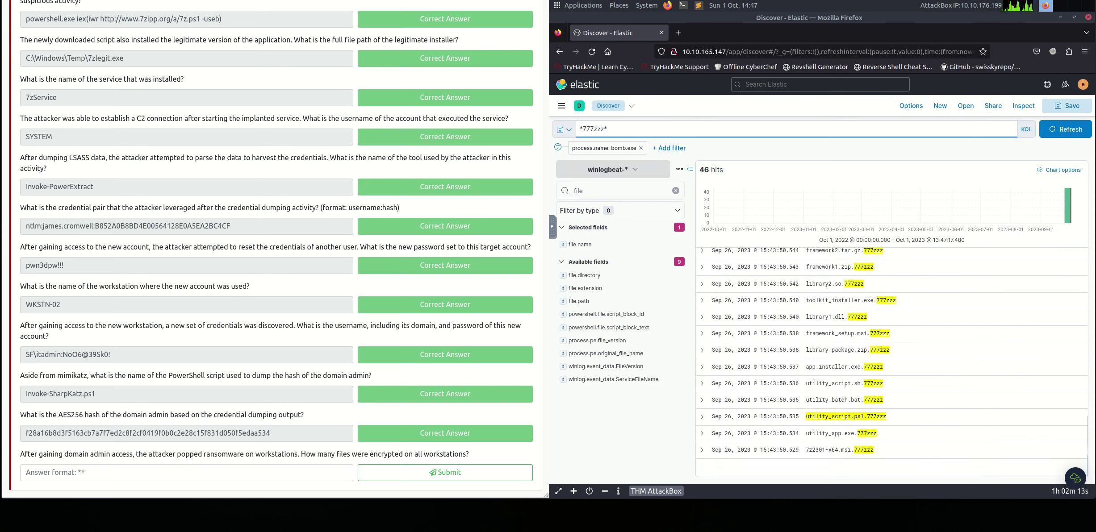
# Copy the hit count into the TryHackMe answer for the number of encrypted files, entering 46
pyautogui.doubleClick(704, 170)
pyautogui.rightClick(706, 170)
pyautogui.click(719, 178)
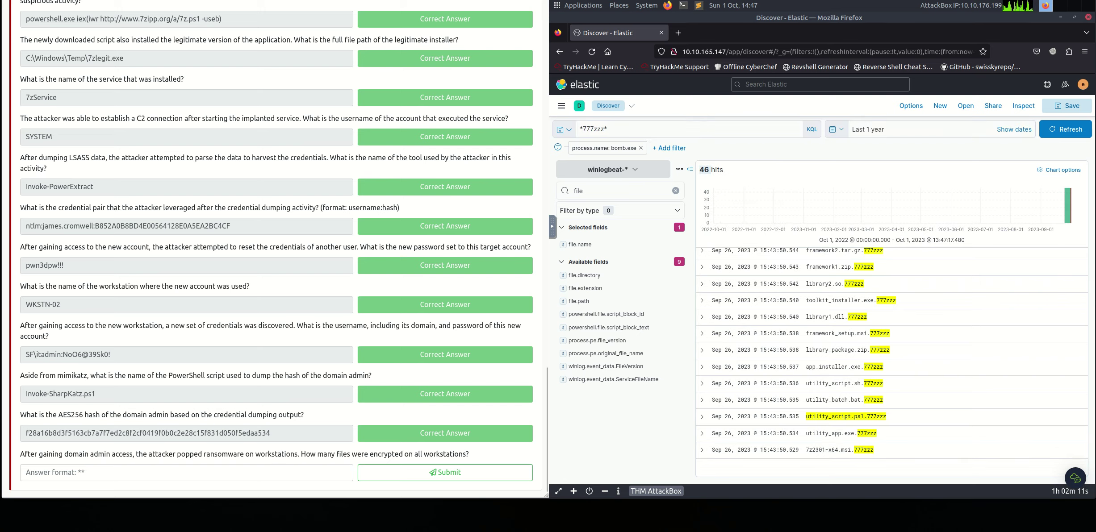
pyautogui.rightClick(117, 472)
pyautogui.click(134, 393)
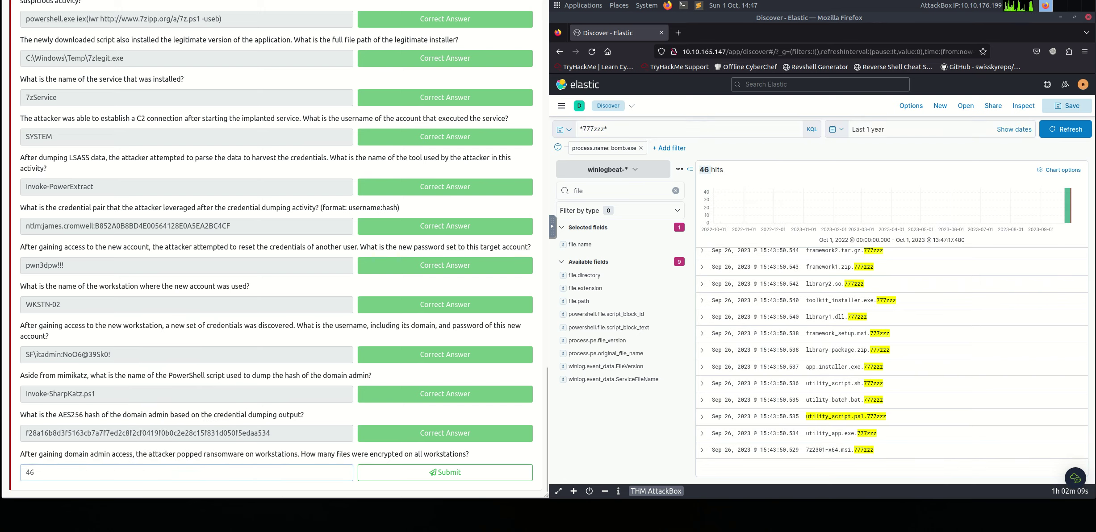